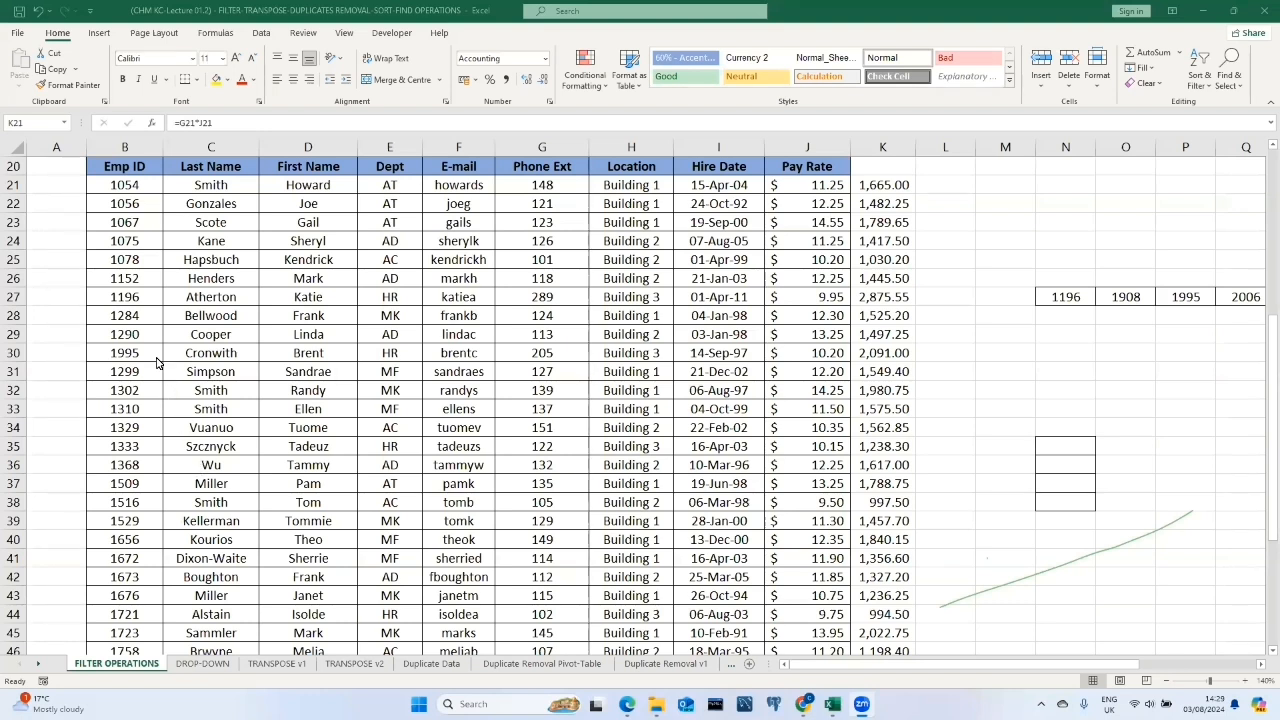
Turn on filtering for the employee table so each column header gets a filter dropdown.
click(262, 33)
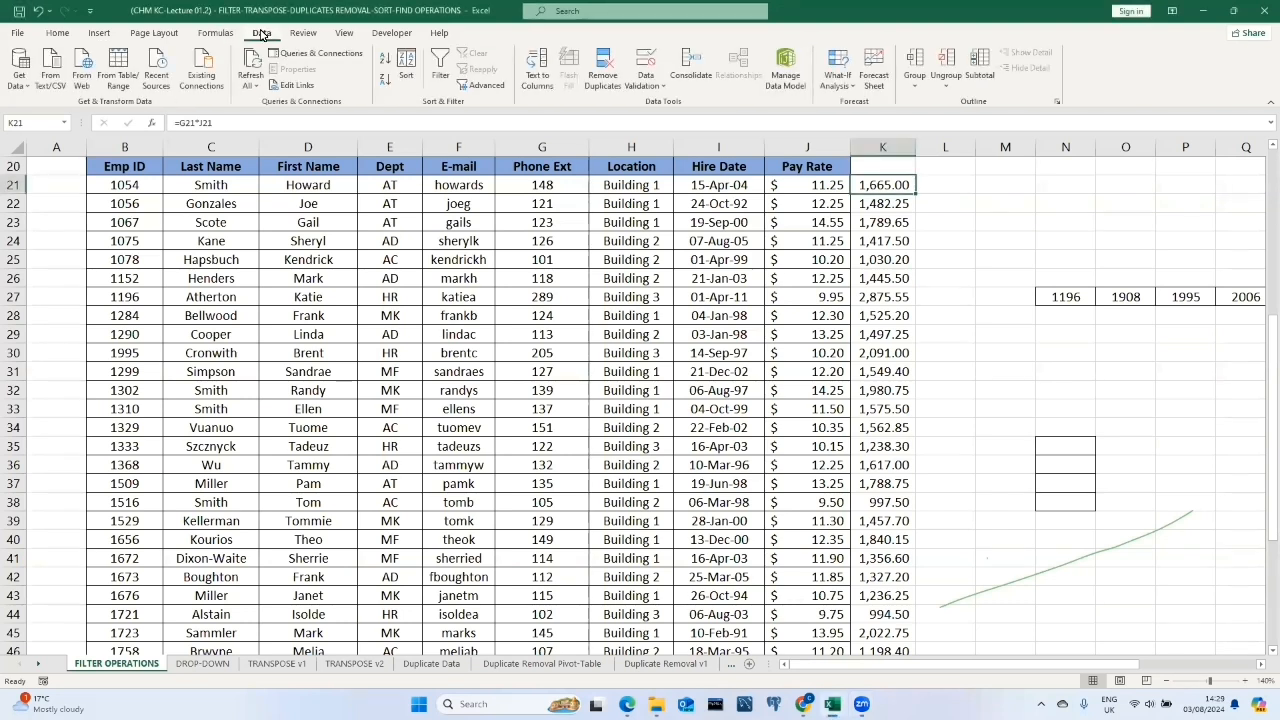
click(440, 61)
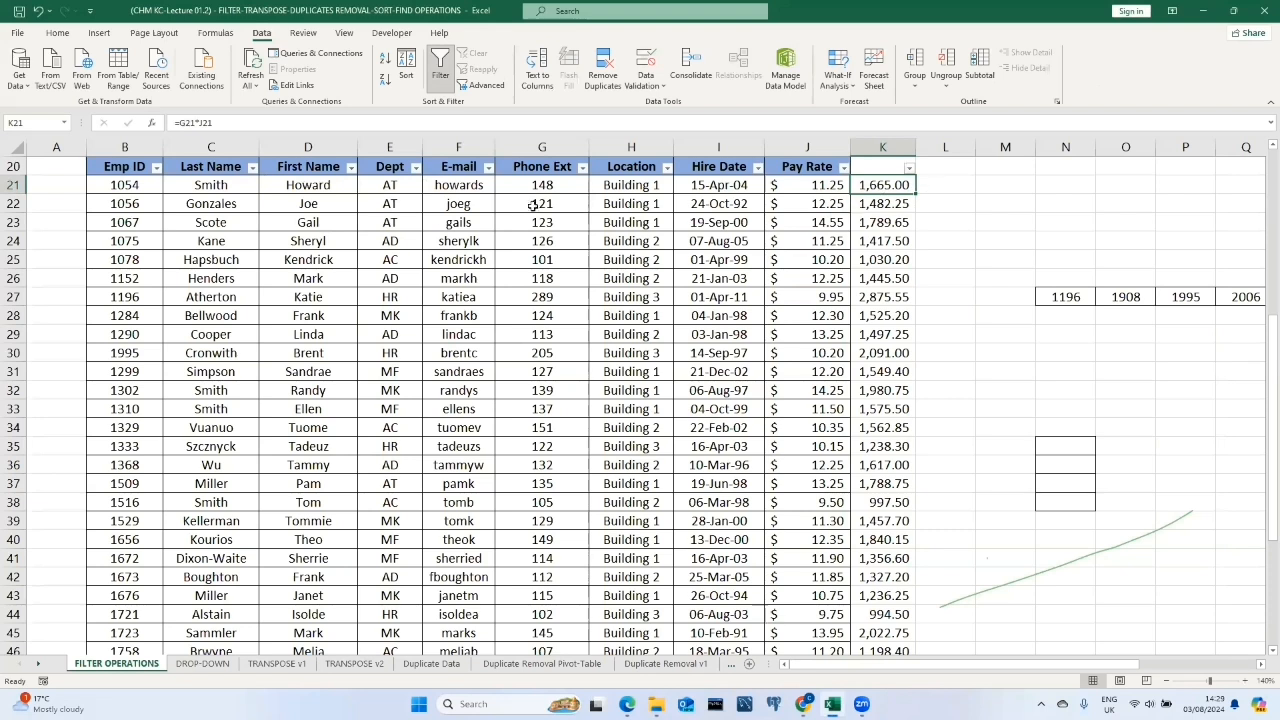
click(431, 241)
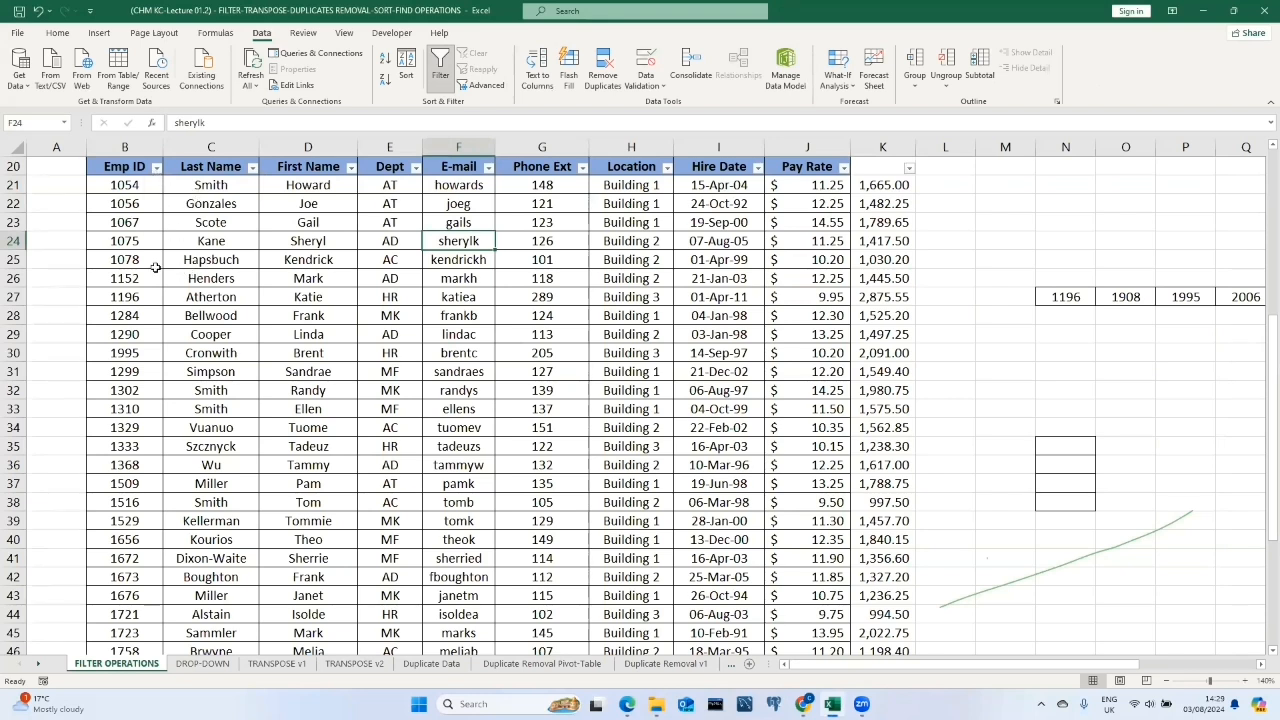
Filter the Emp ID column to show only employee ID 1995.
scroll(162, 278, down, 9)
scroll(163, 278, up, 6)
scroll(163, 278, up, 5)
scroll(165, 278, down, 4)
scroll(167, 278, up, 3)
scroll(167, 278, down, 1)
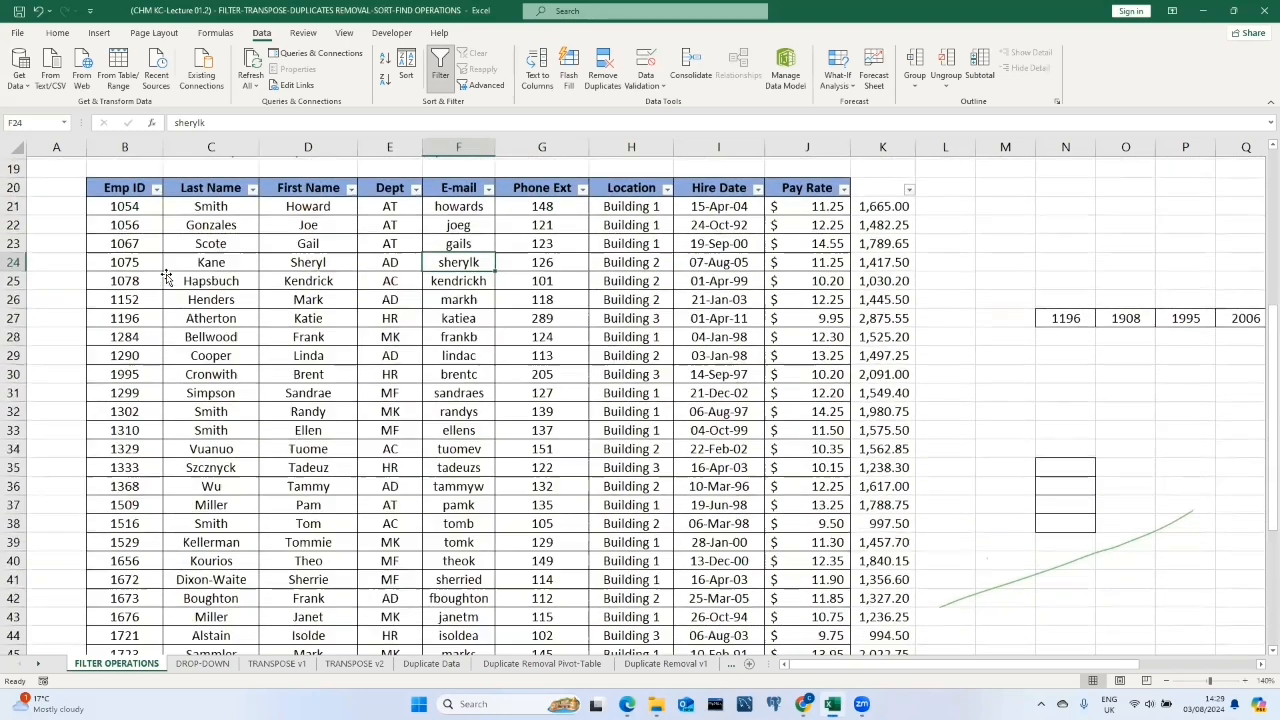
scroll(167, 278, up, 1)
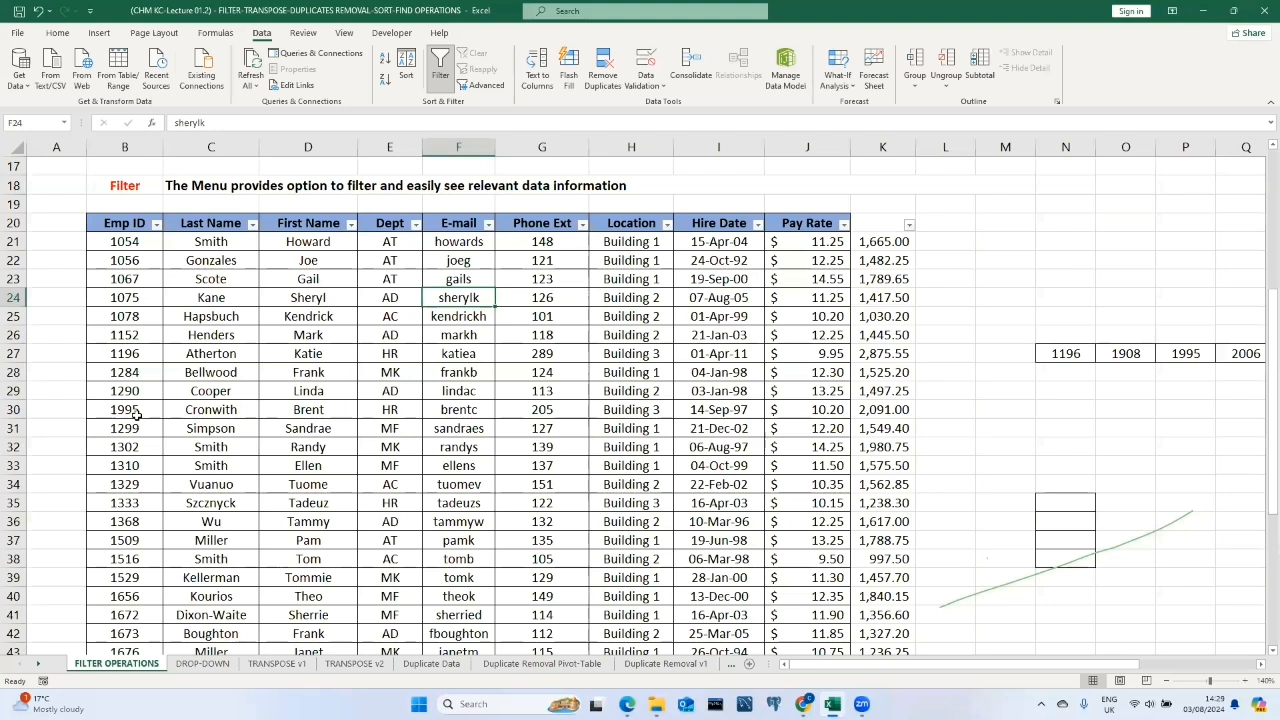
click(157, 225)
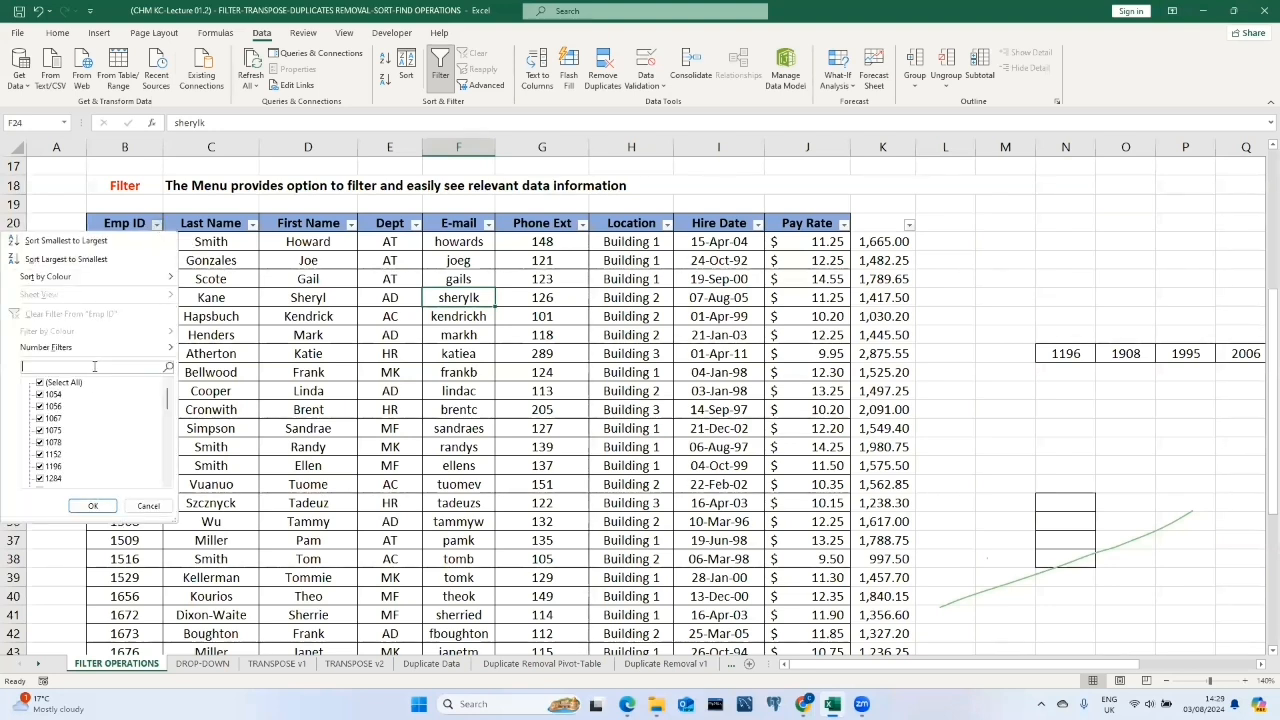
text(1995)
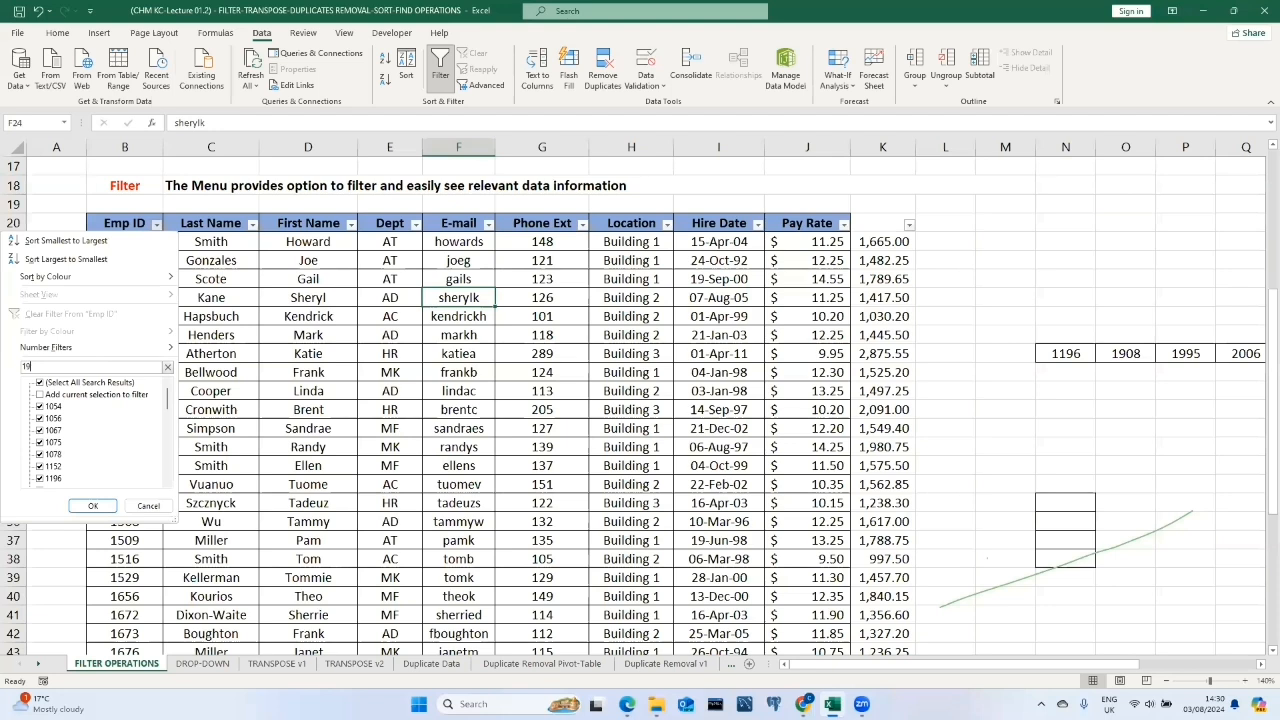
click(93, 506)
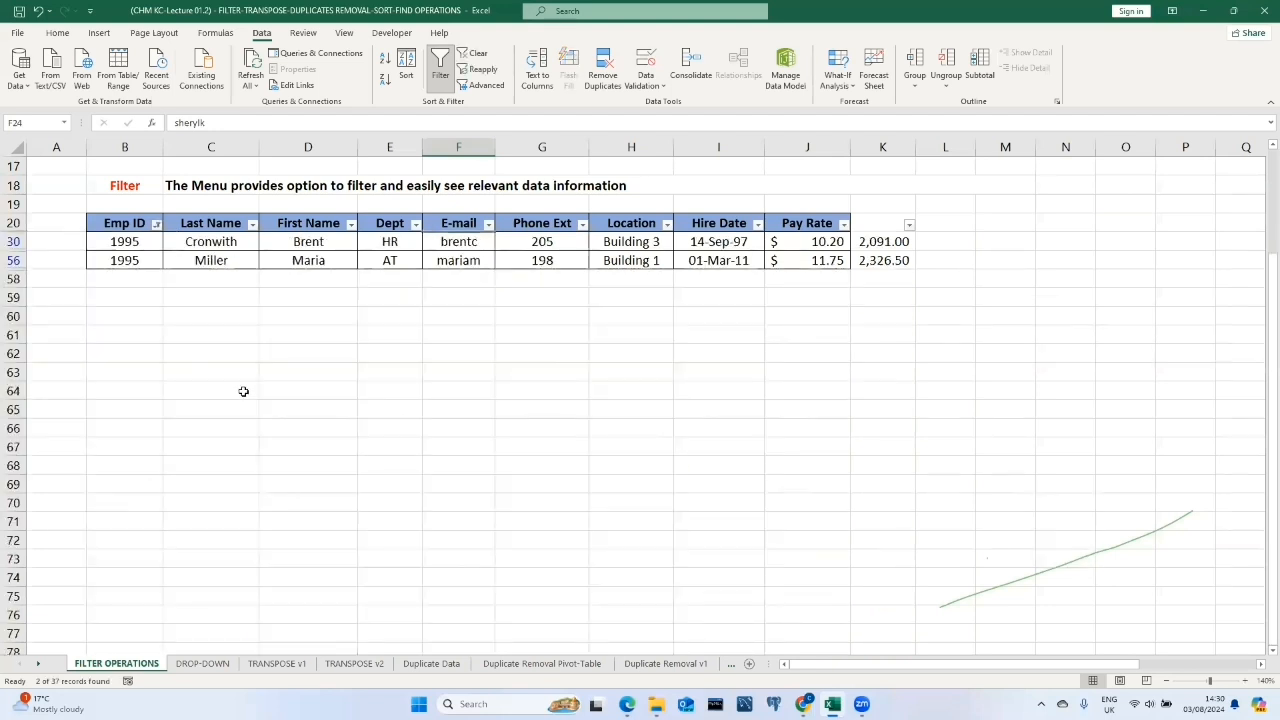
Search Emp ID for 1067 and add it to the current filter selection.
click(155, 224)
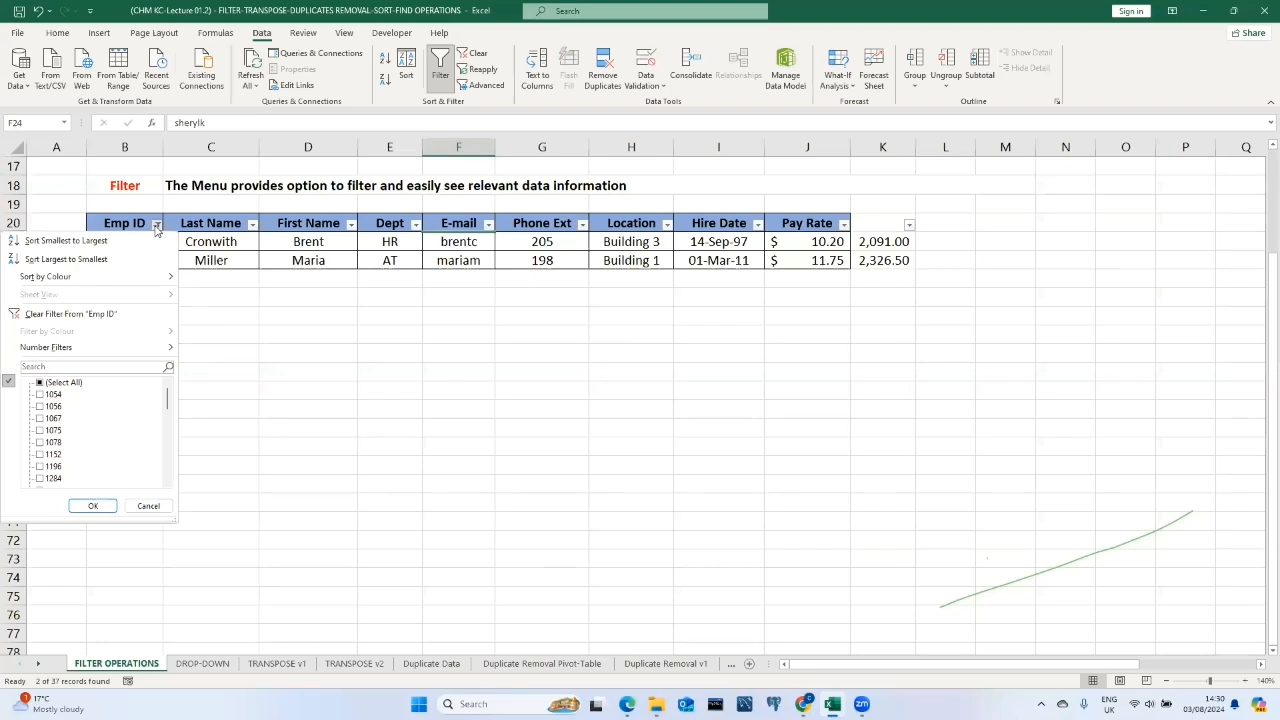
click(94, 366)
text(1067)
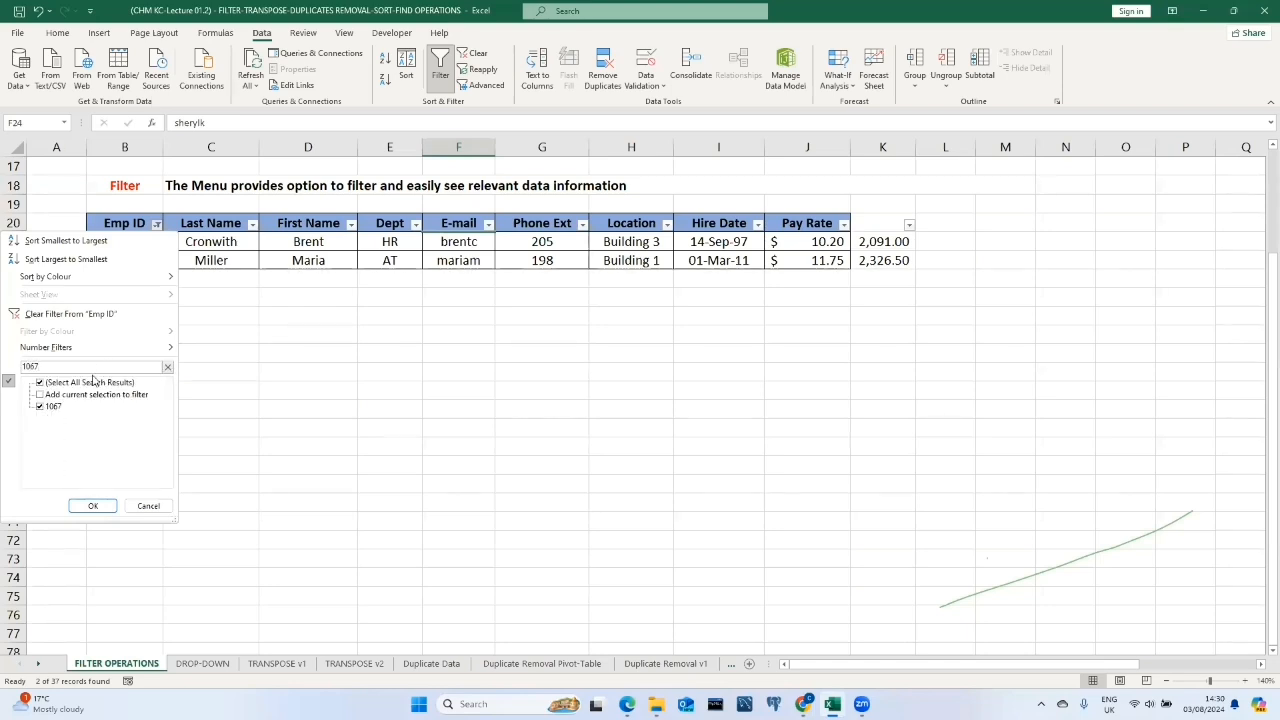
click(40, 396)
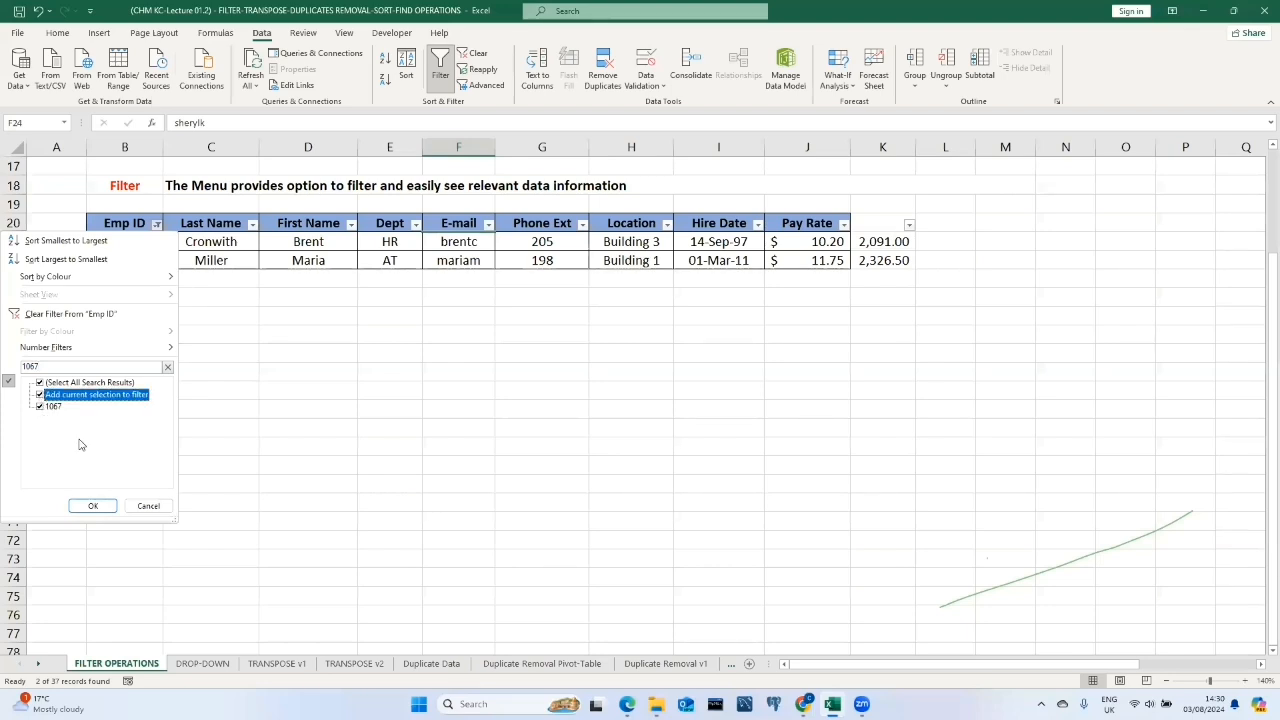
click(92, 507)
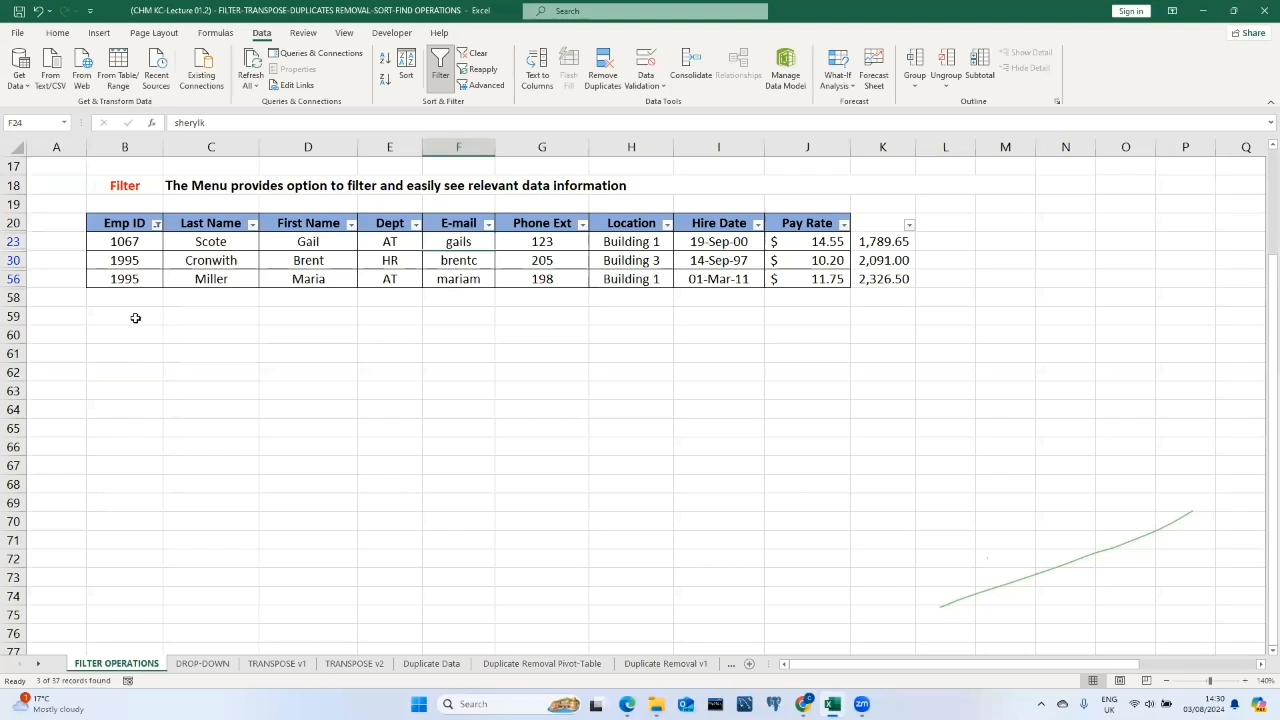
Filter the Emp ID column to show only employee ID 1196.
click(157, 224)
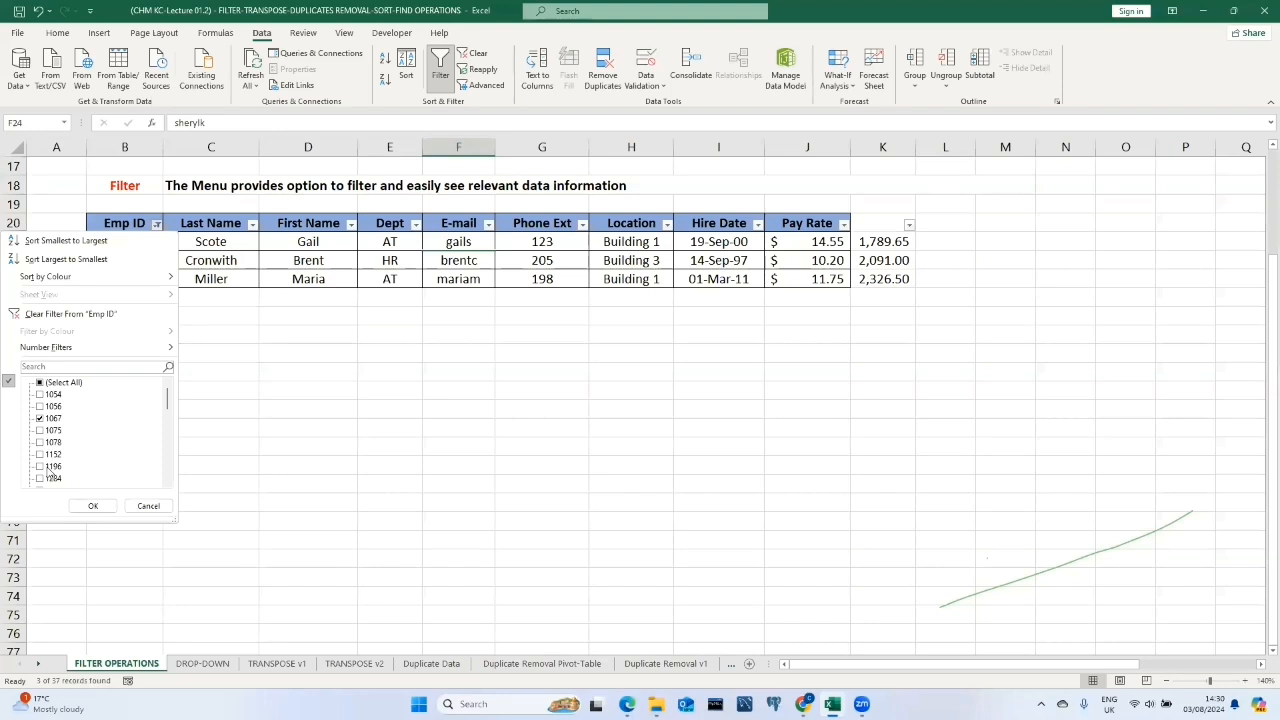
click(85, 368)
text(1196)
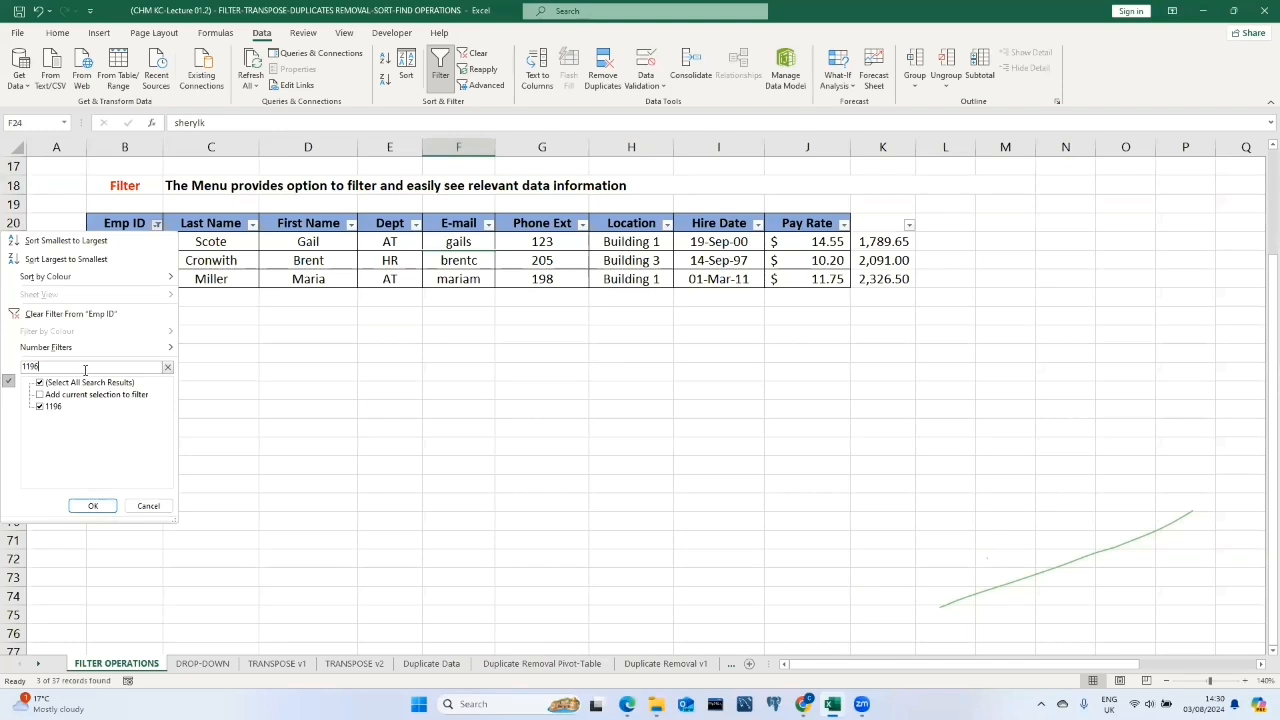
click(92, 505)
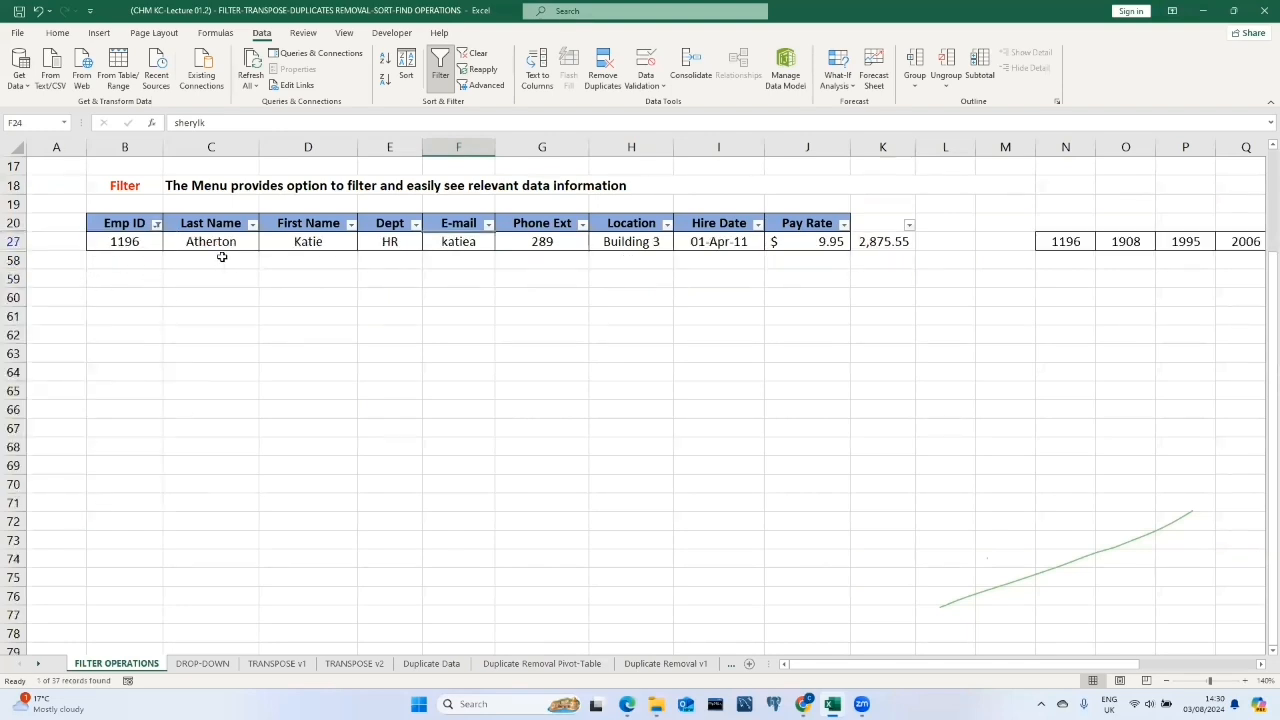
Remove the Emp ID filter by selecting all IDs again.
click(156, 226)
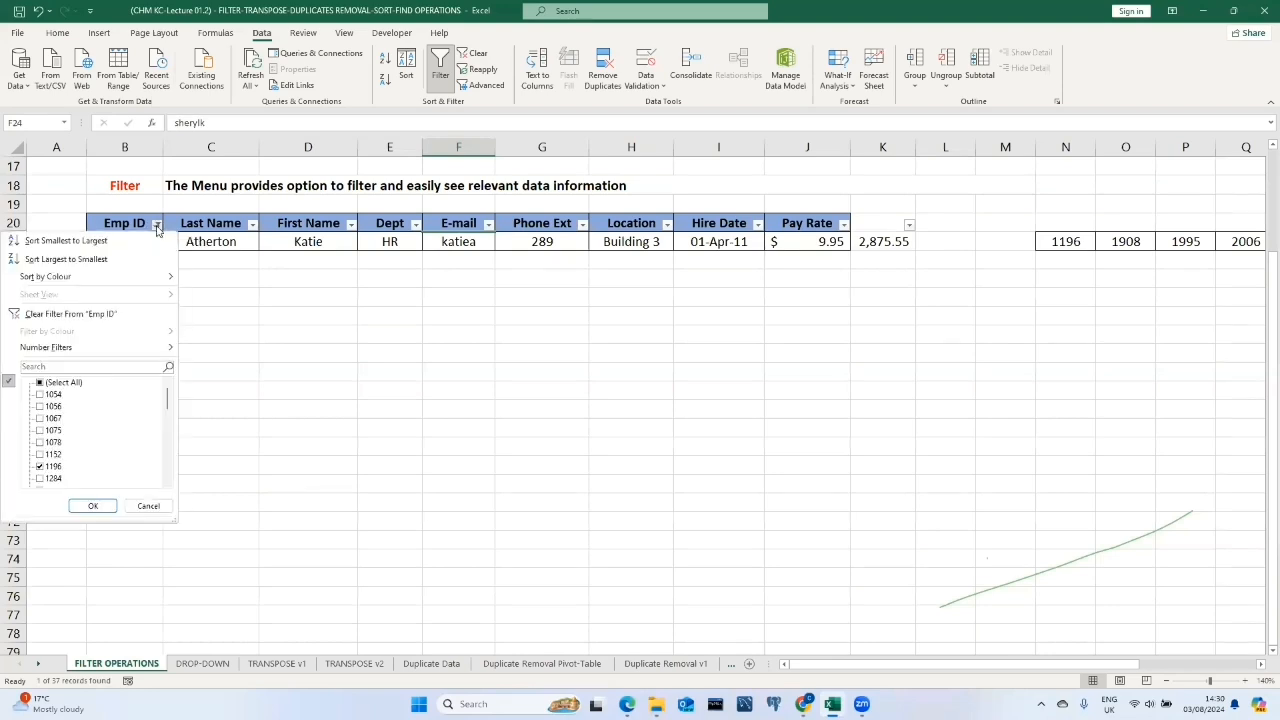
click(39, 383)
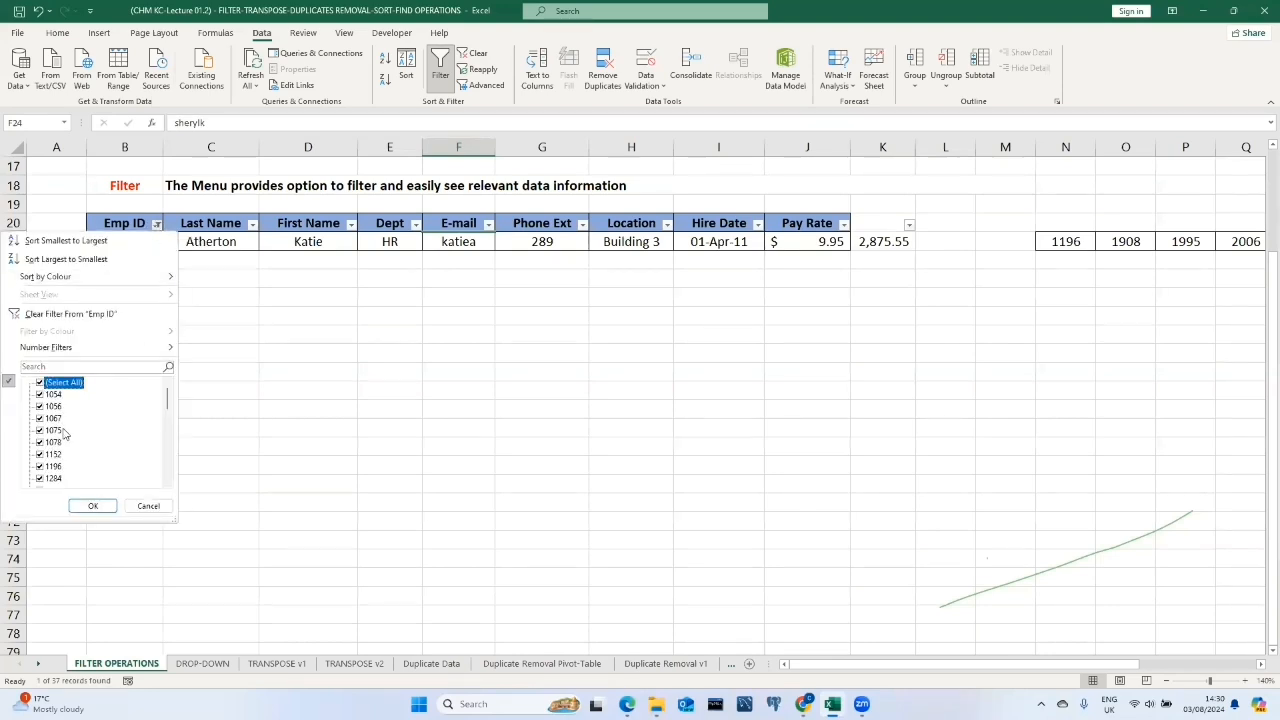
click(95, 506)
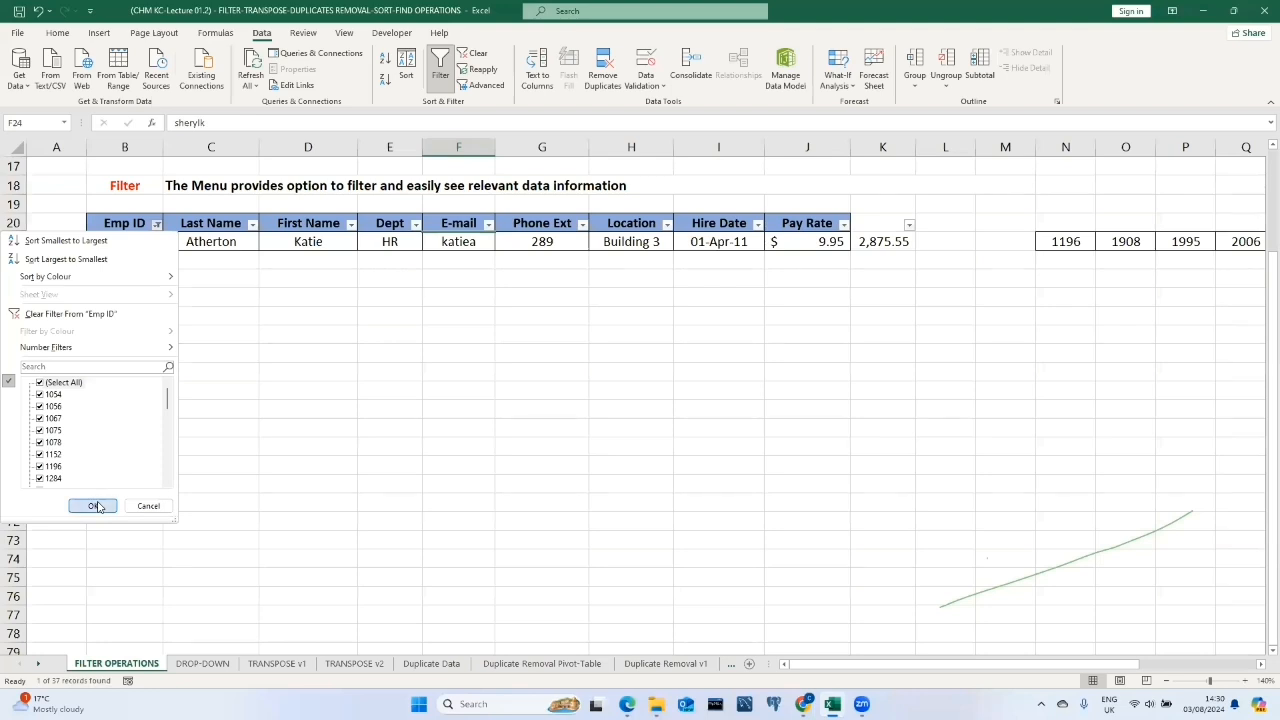
click(172, 317)
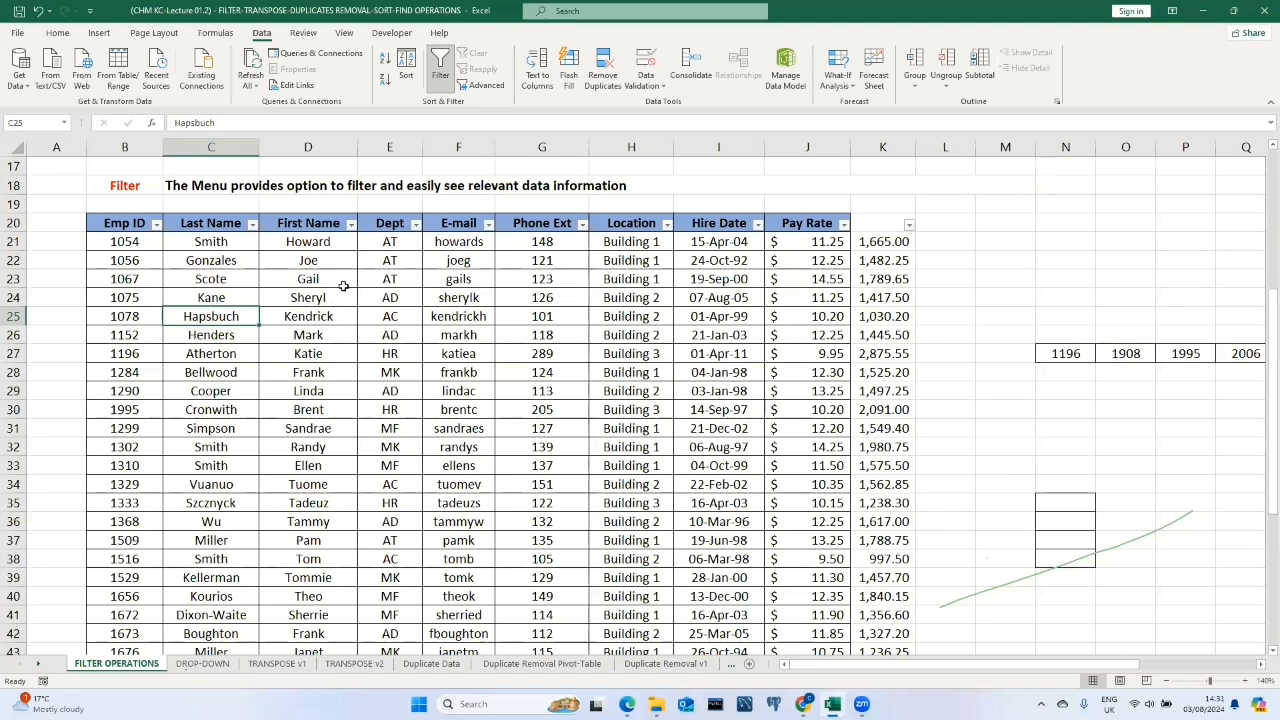
Filter the Dept column to show only the HR department.
click(415, 224)
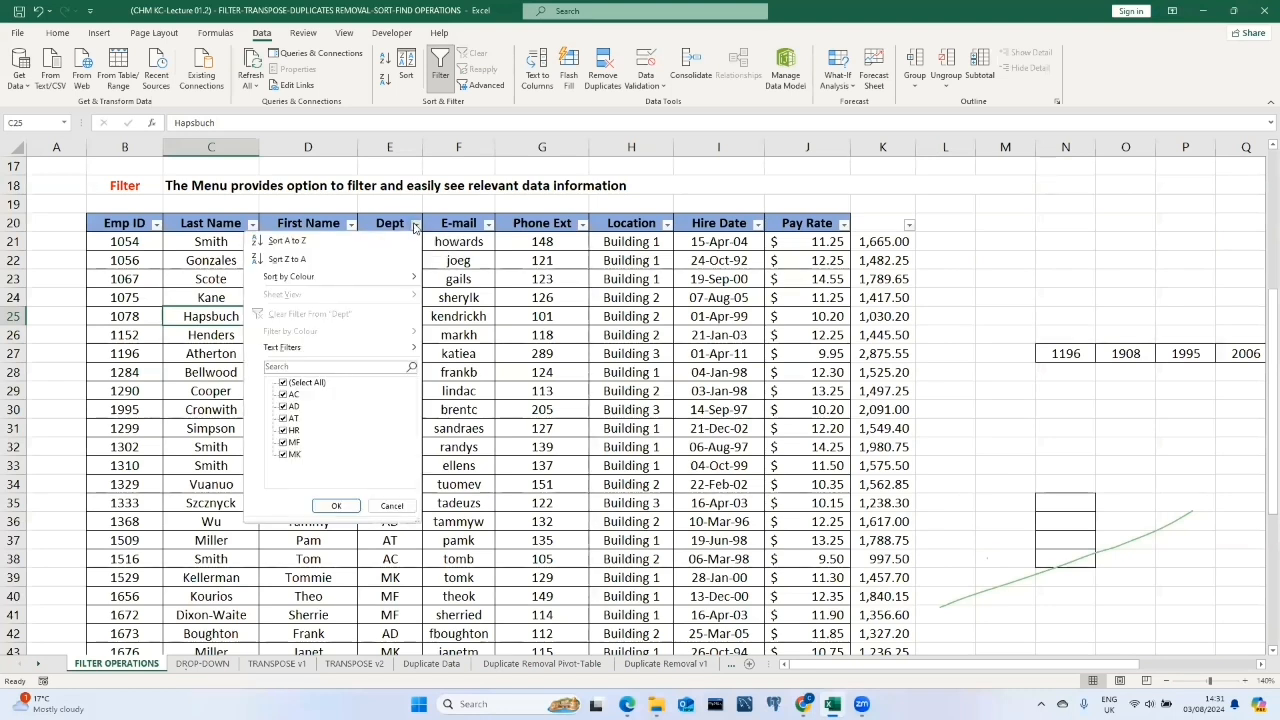
click(284, 383)
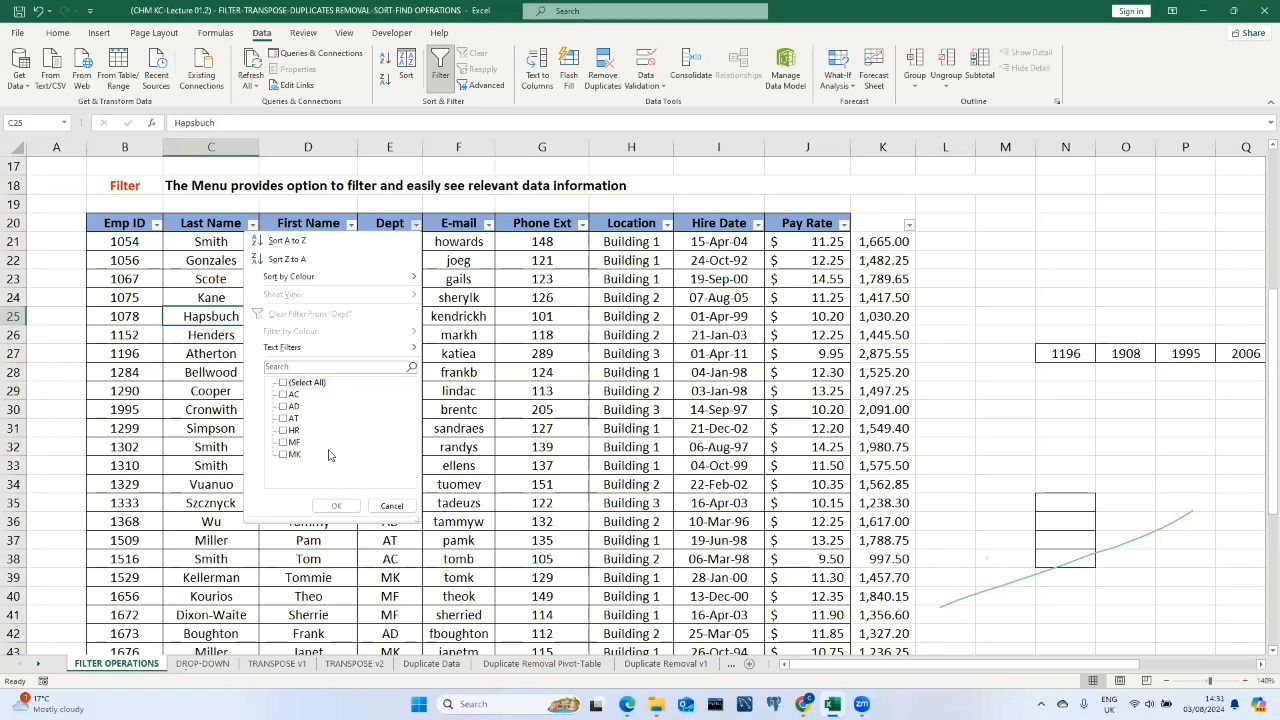
click(284, 430)
click(336, 505)
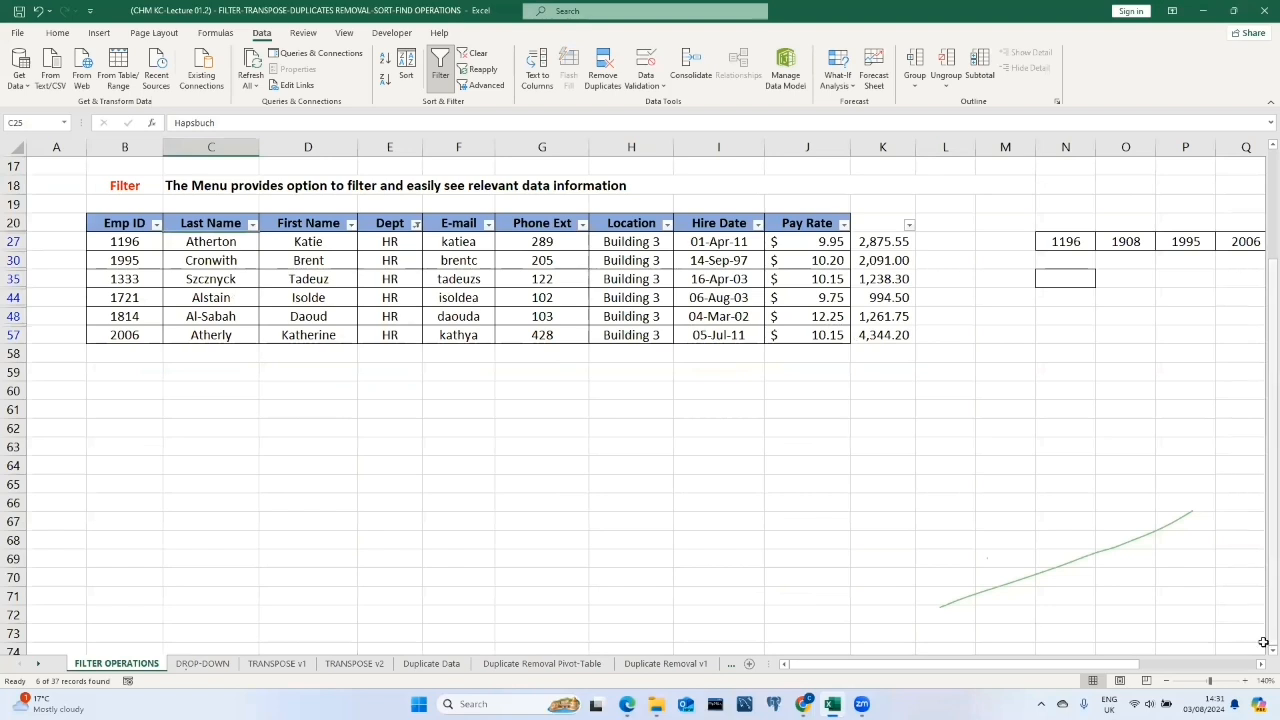
Clear the filter from the Dept column.
click(1245, 681)
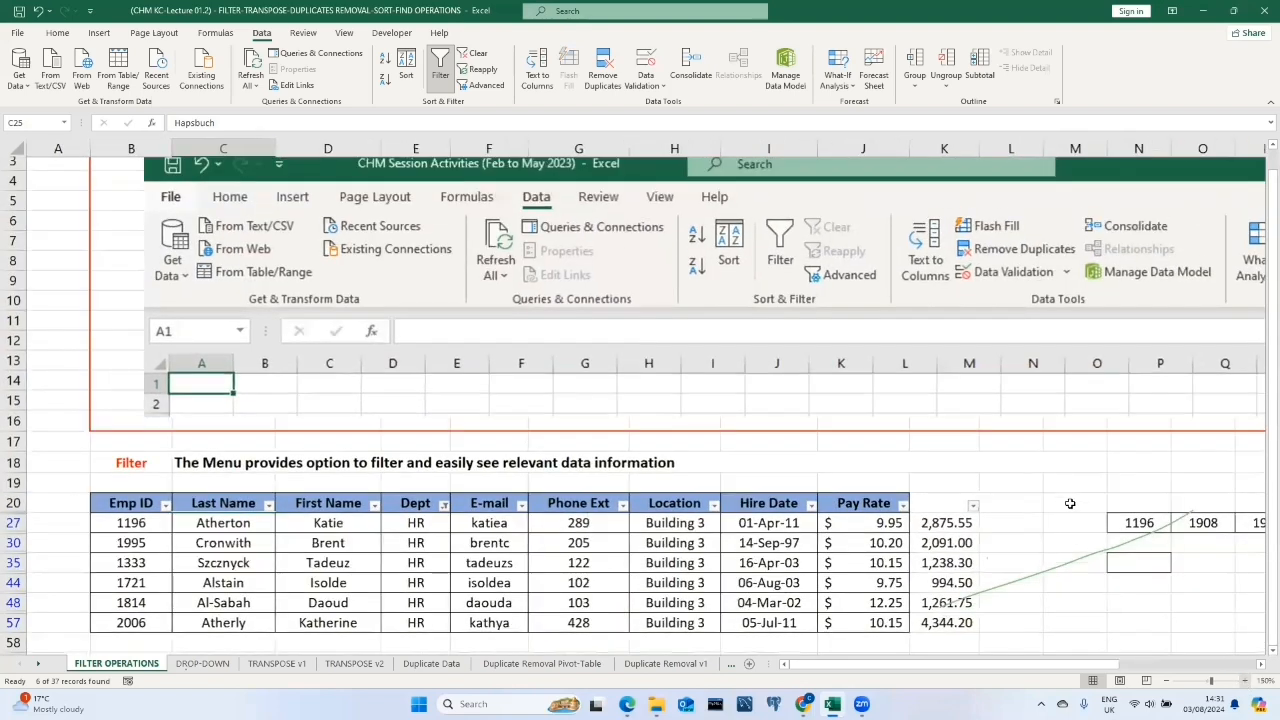
scroll(800, 440, down, 4)
scroll(512, 378, up, 1)
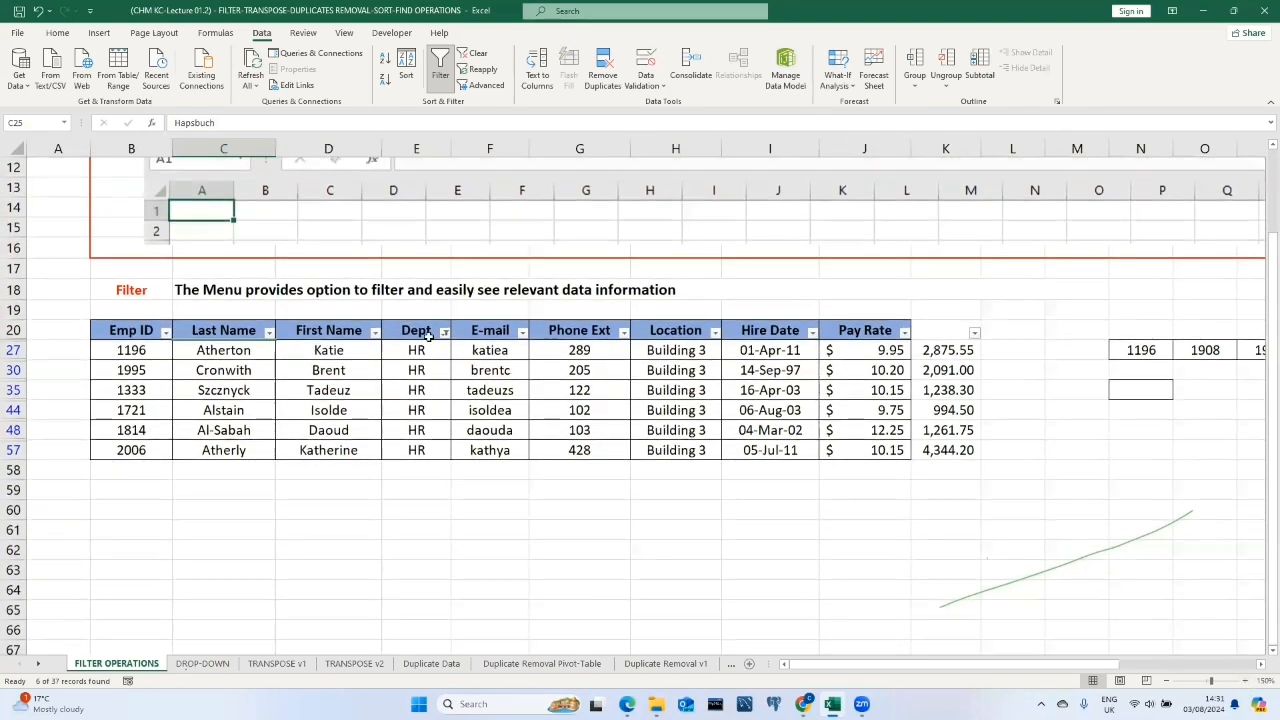
click(444, 332)
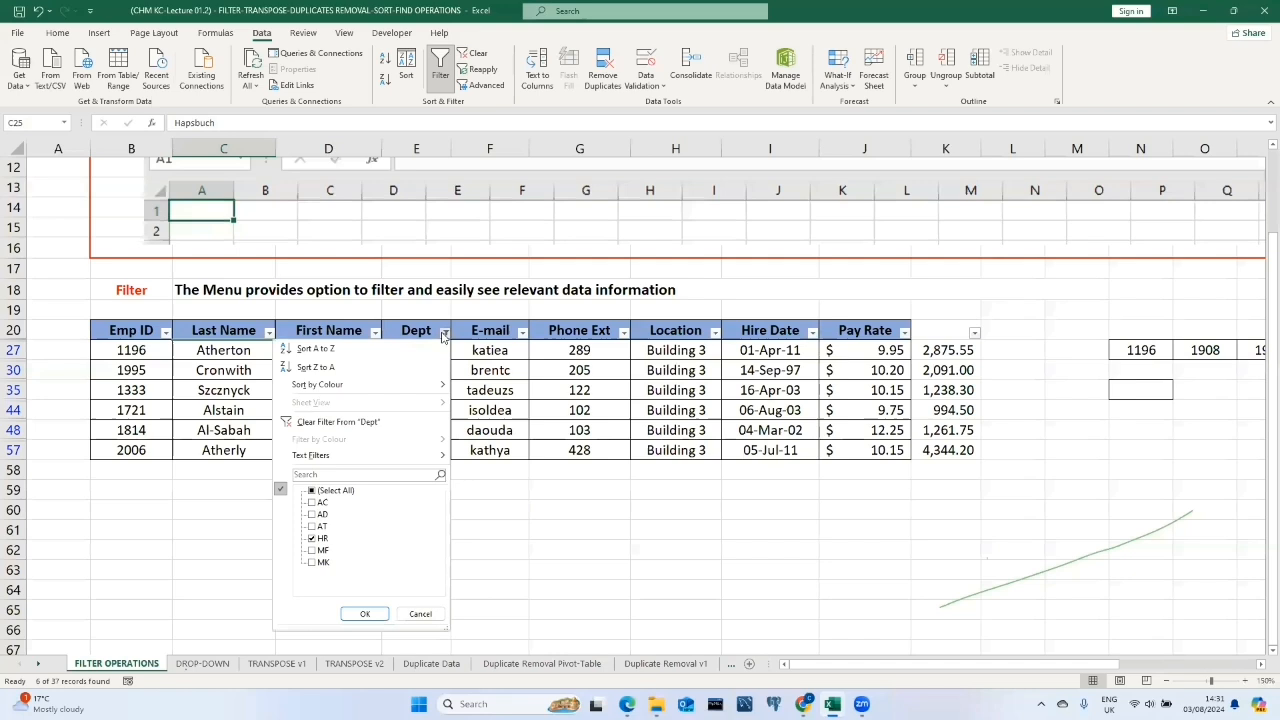
click(323, 425)
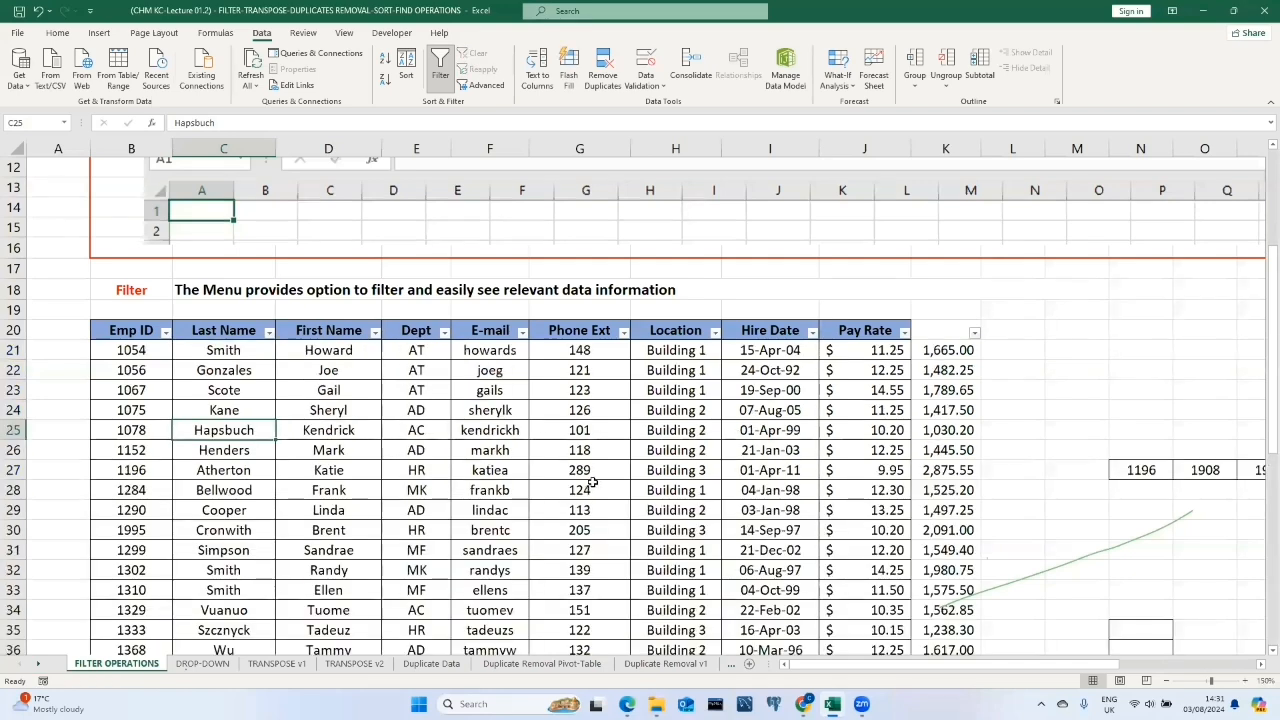
Apply a number filter on Pay Rate showing rows less than 13.
scroll(592, 483, down, 1)
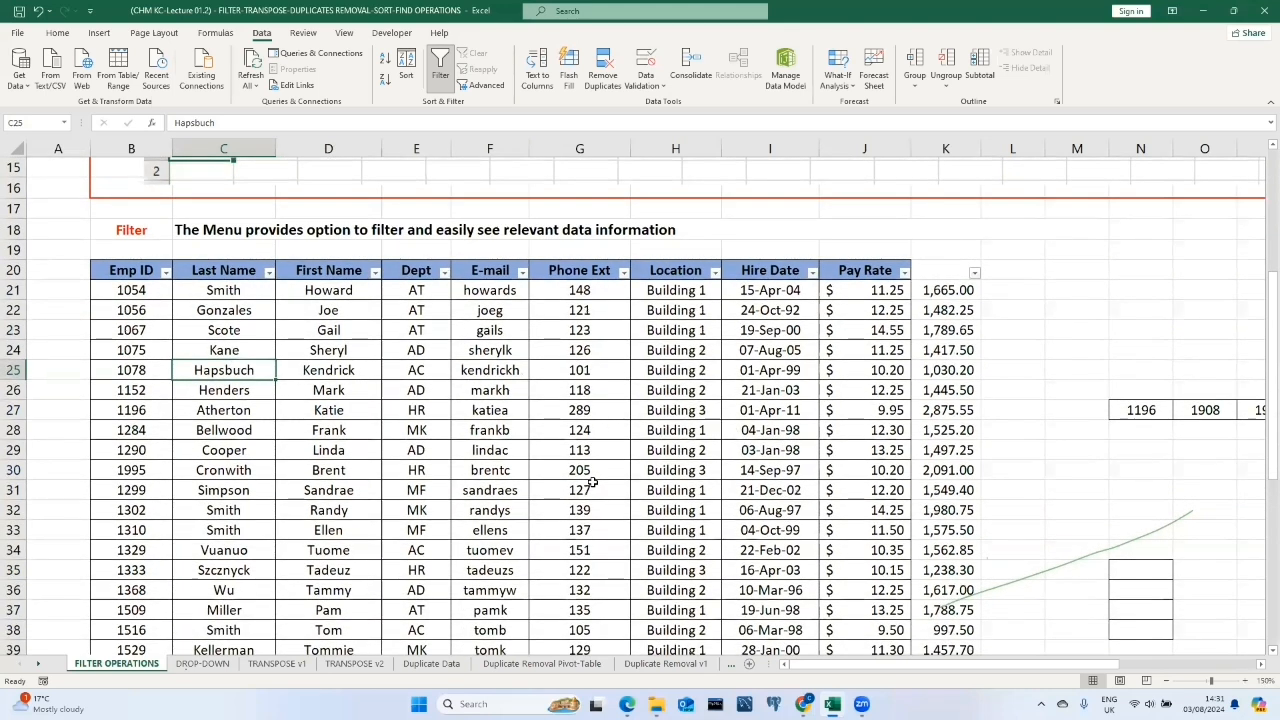
click(904, 273)
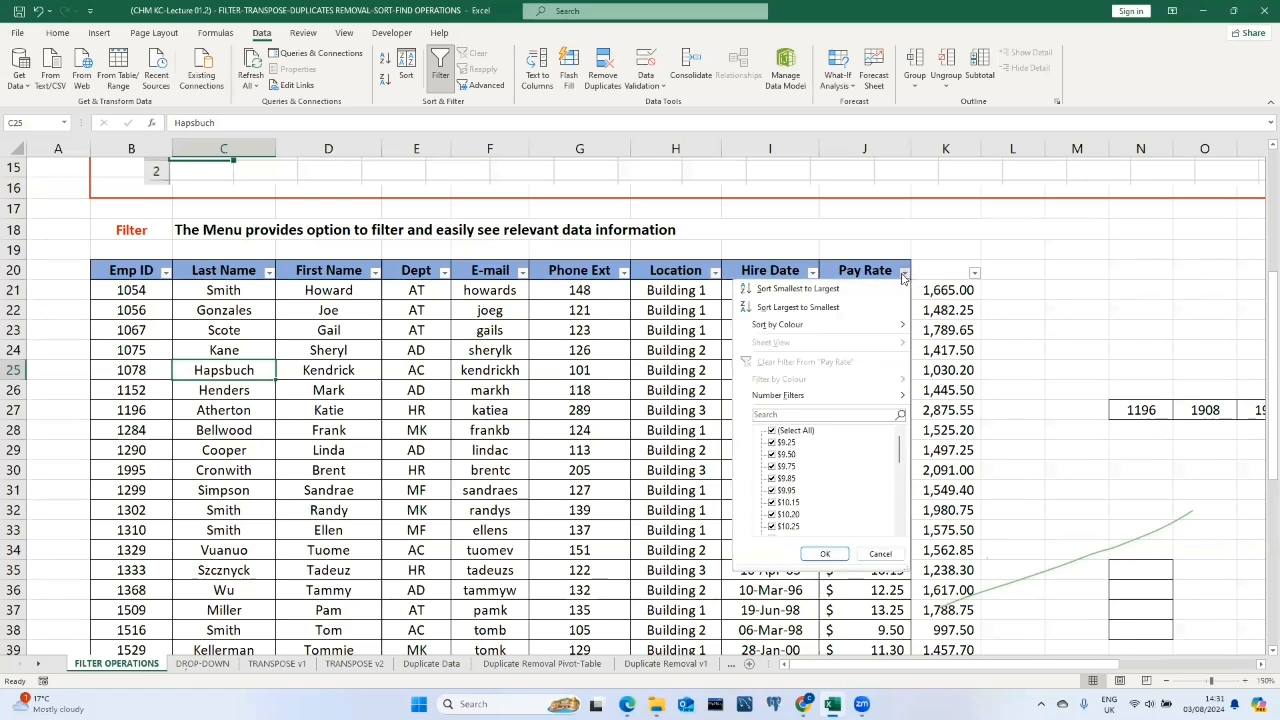
mouse_move(808, 397)
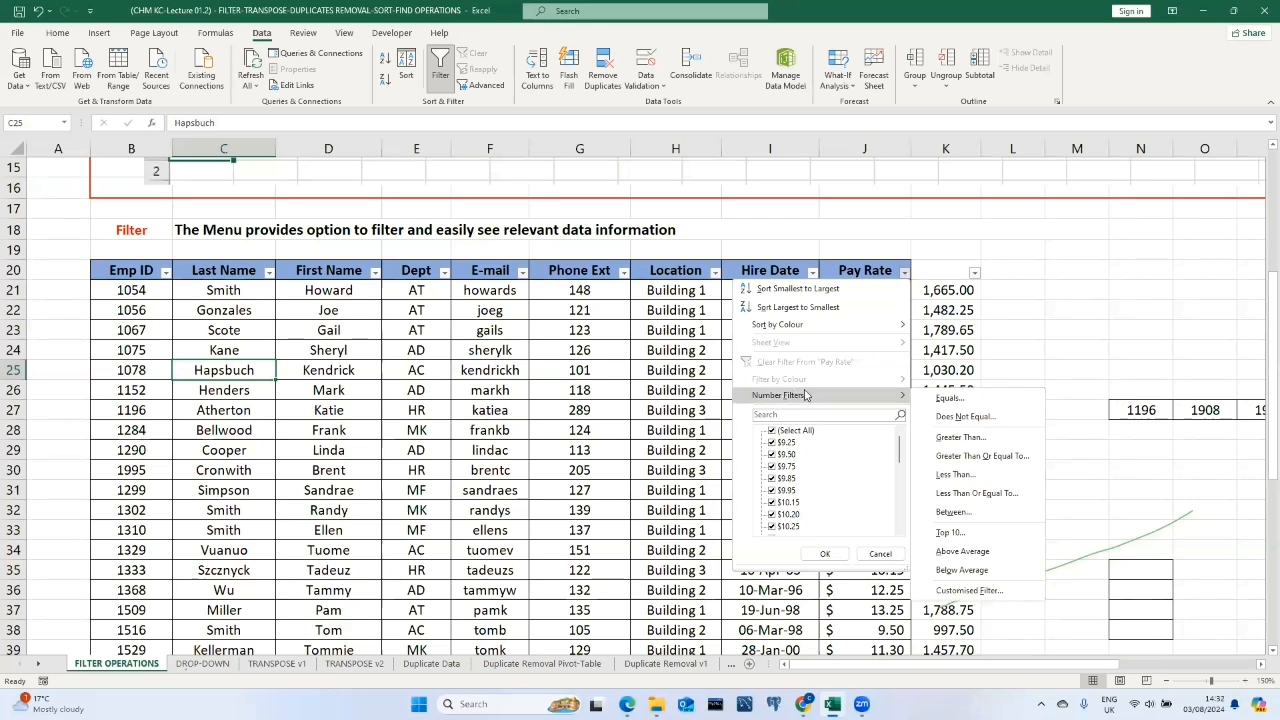
click(958, 477)
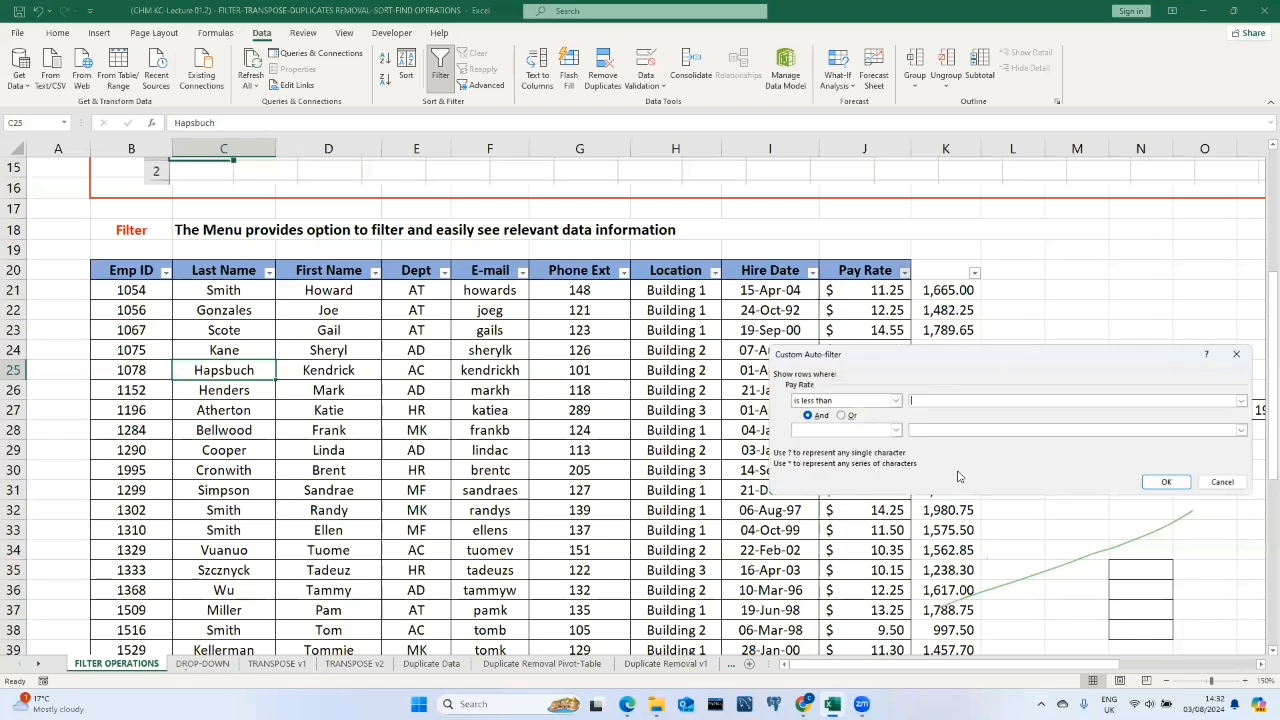
text(13)
click(1166, 482)
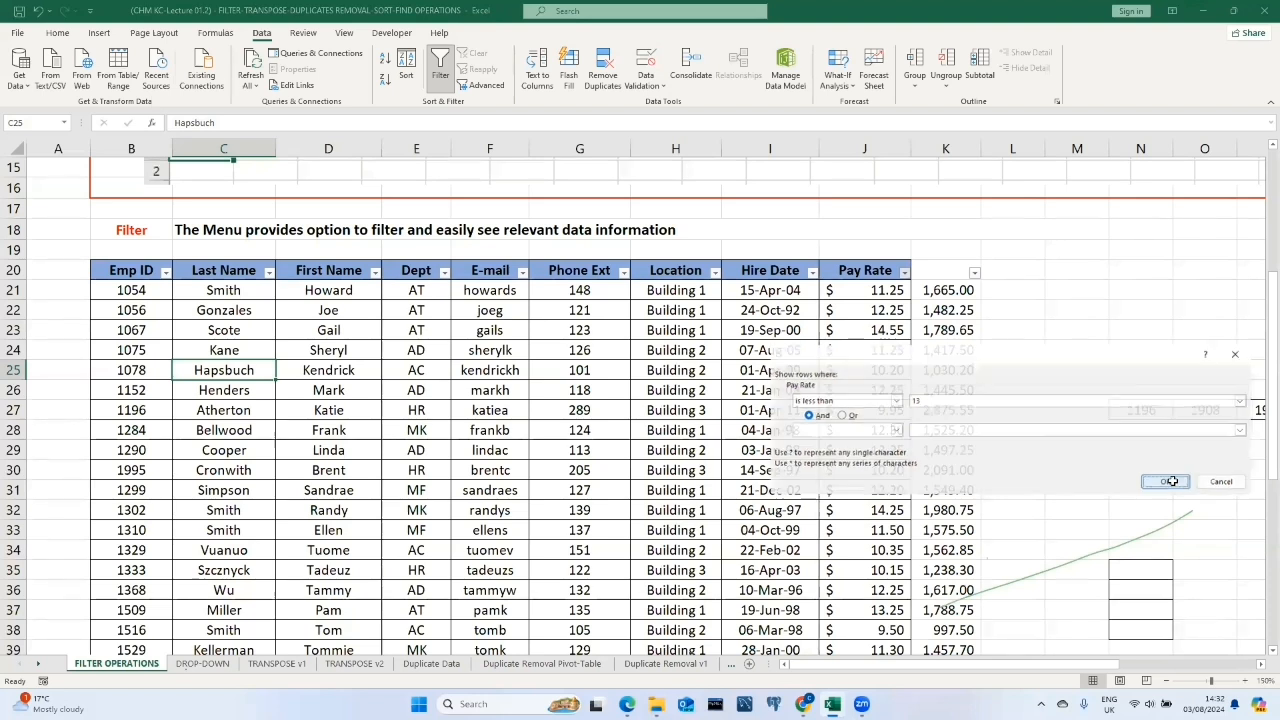
Change the Pay Rate number filter to Between, showing pay rates greater than or equal to 12.
scroll(888, 362, down, 1)
scroll(888, 362, down, 5)
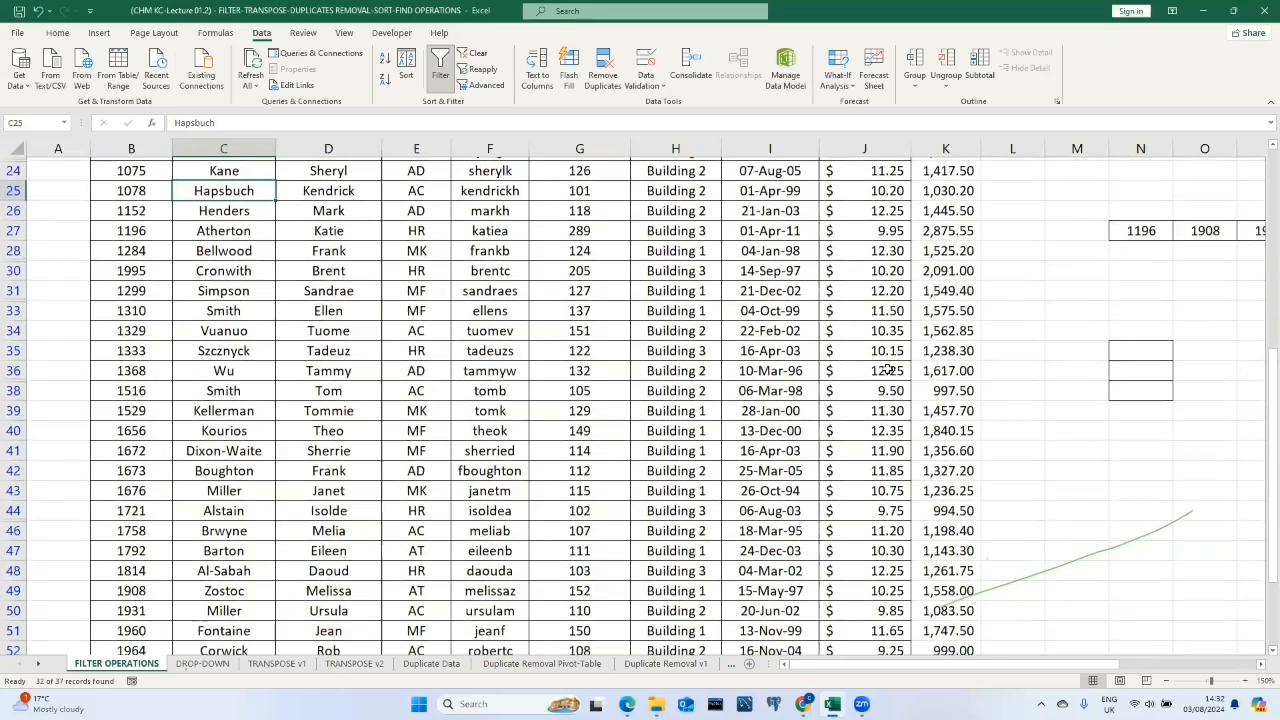
scroll(863, 553, up, 7)
scroll(865, 469, down, 3)
scroll(865, 469, down, 3)
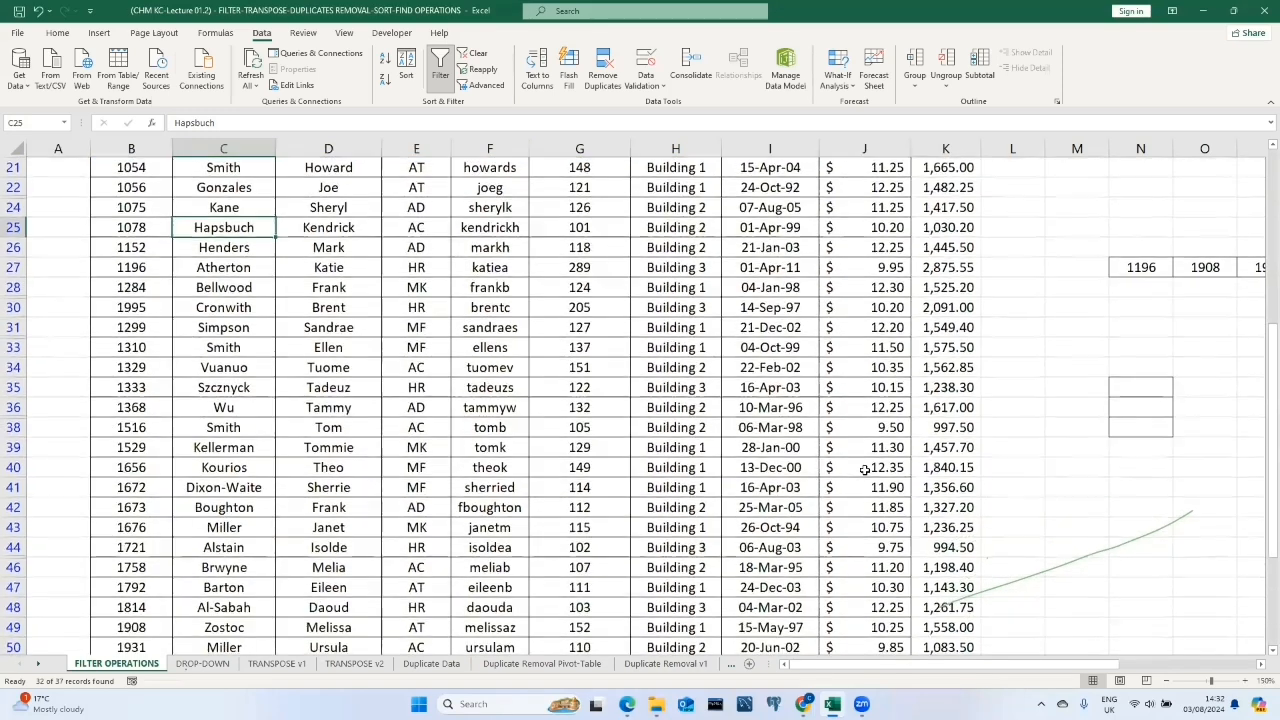
scroll(865, 470, up, 5)
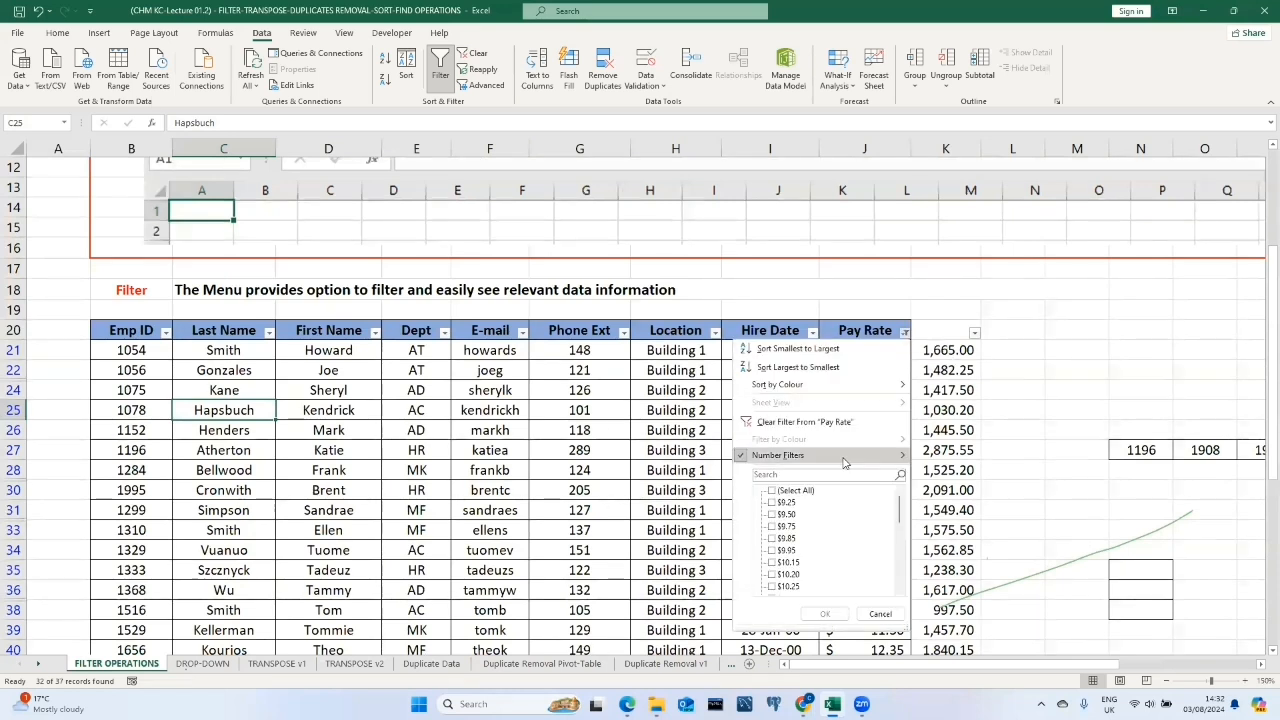
mouse_move(843, 462)
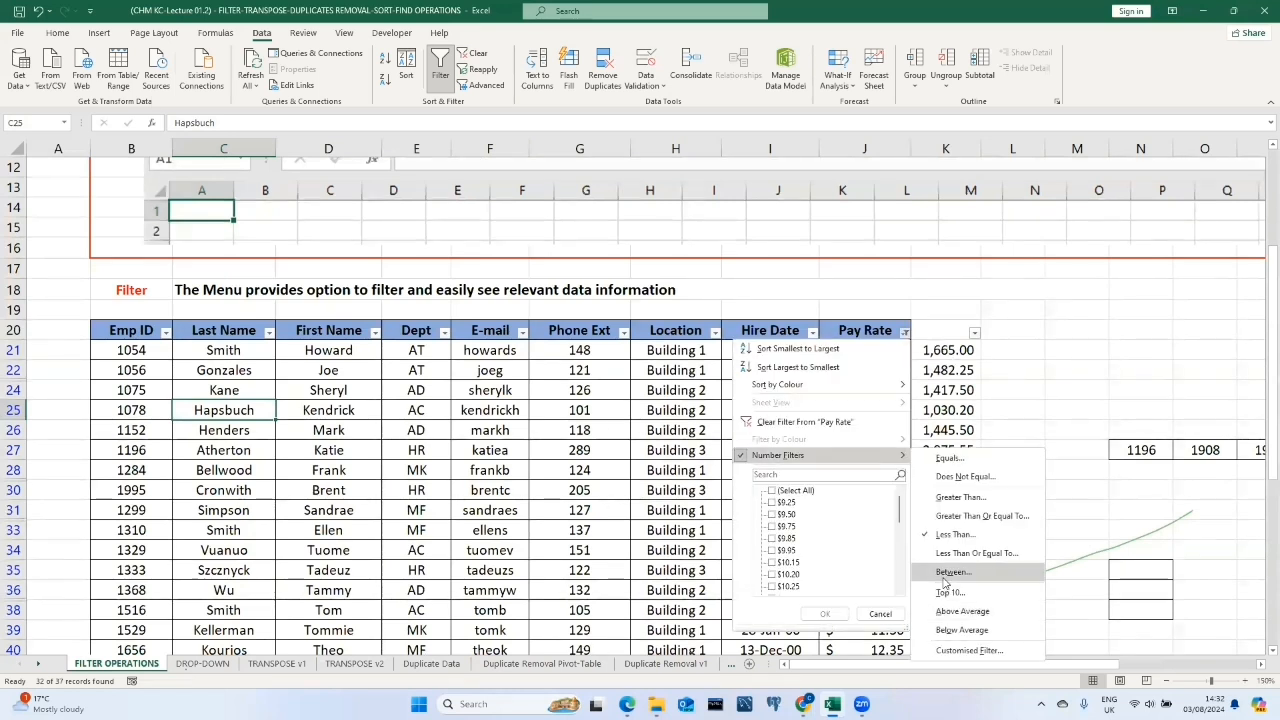
click(953, 572)
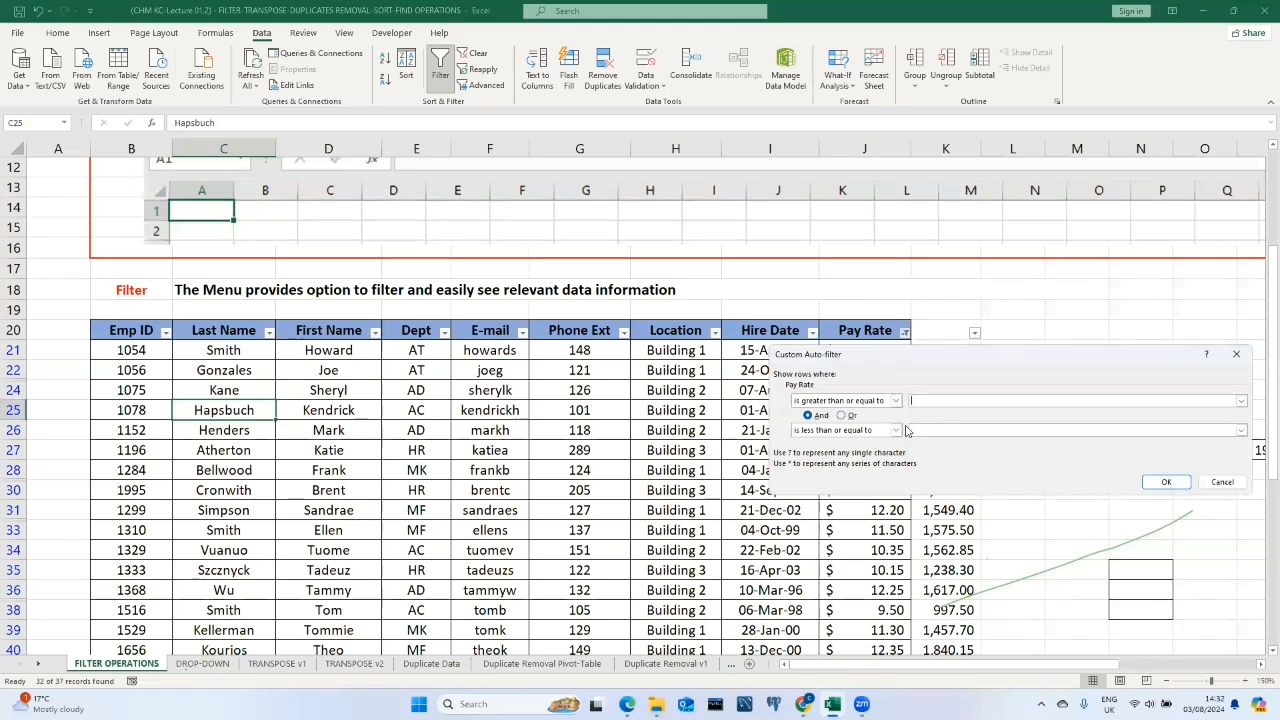
text(12)
click(918, 429)
click(1168, 483)
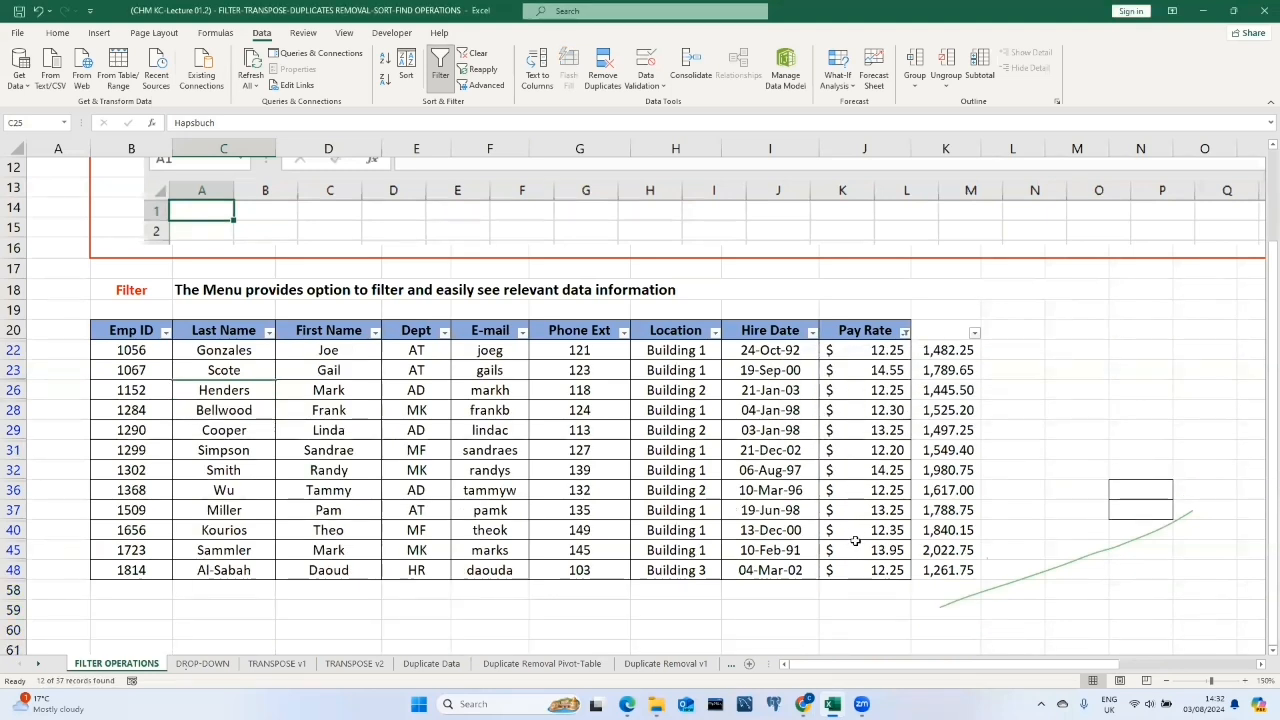
click(904, 331)
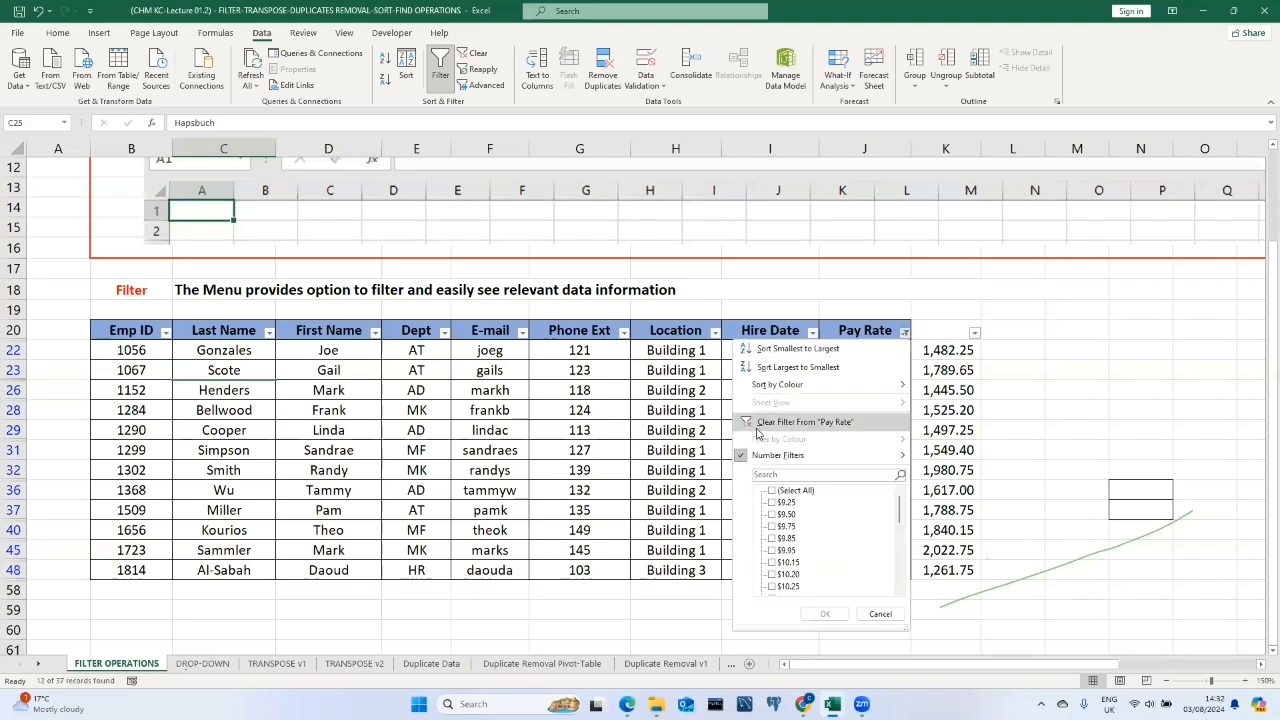
click(773, 491)
click(1155, 582)
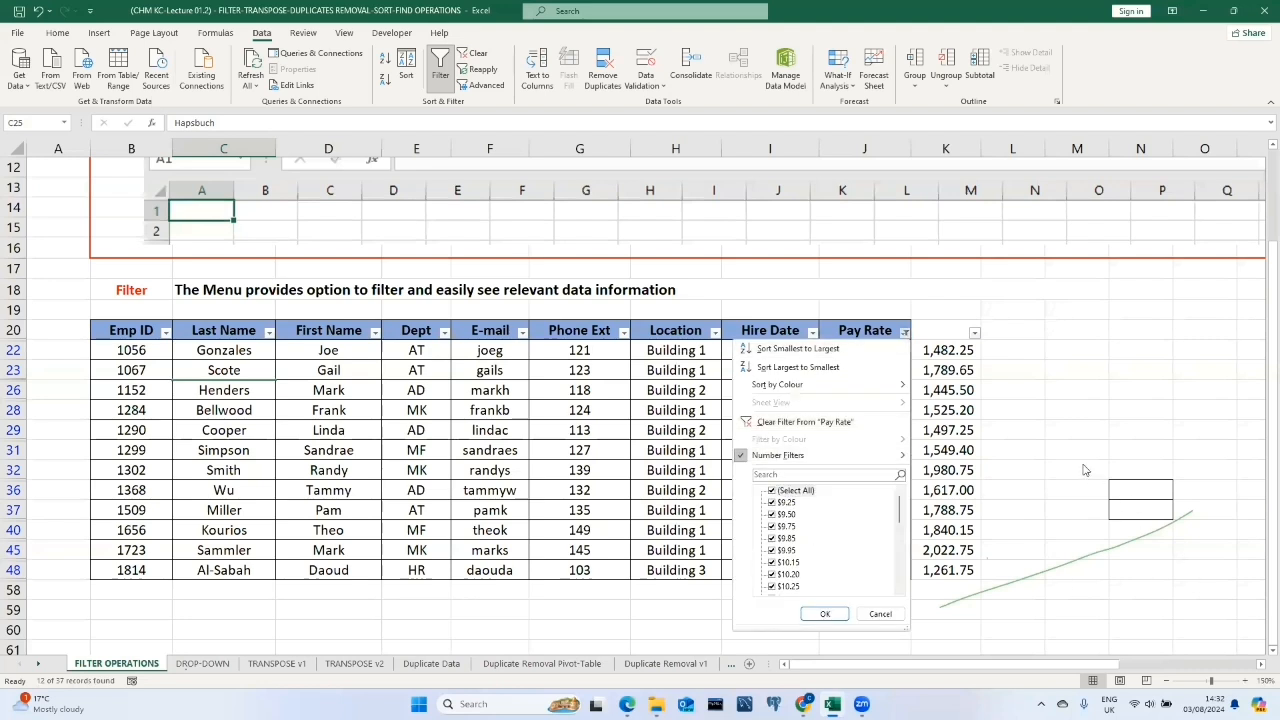
click(1083, 465)
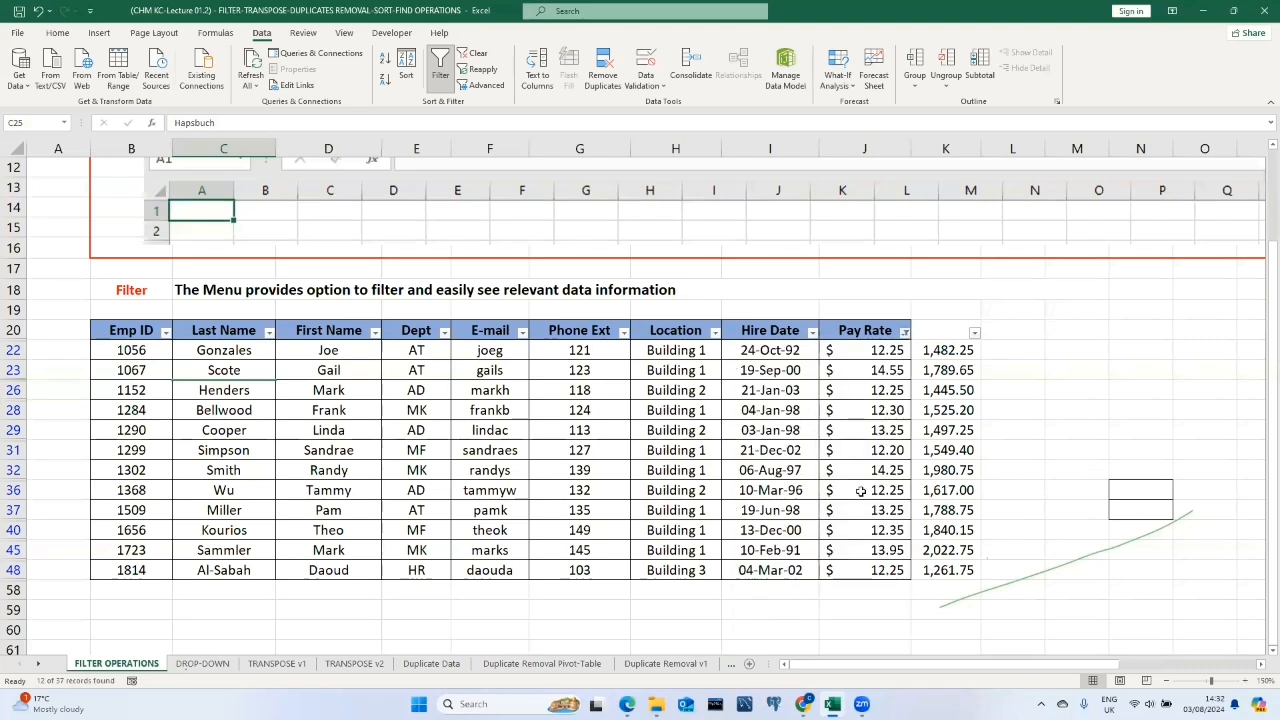
drag(117, 328, 950, 522)
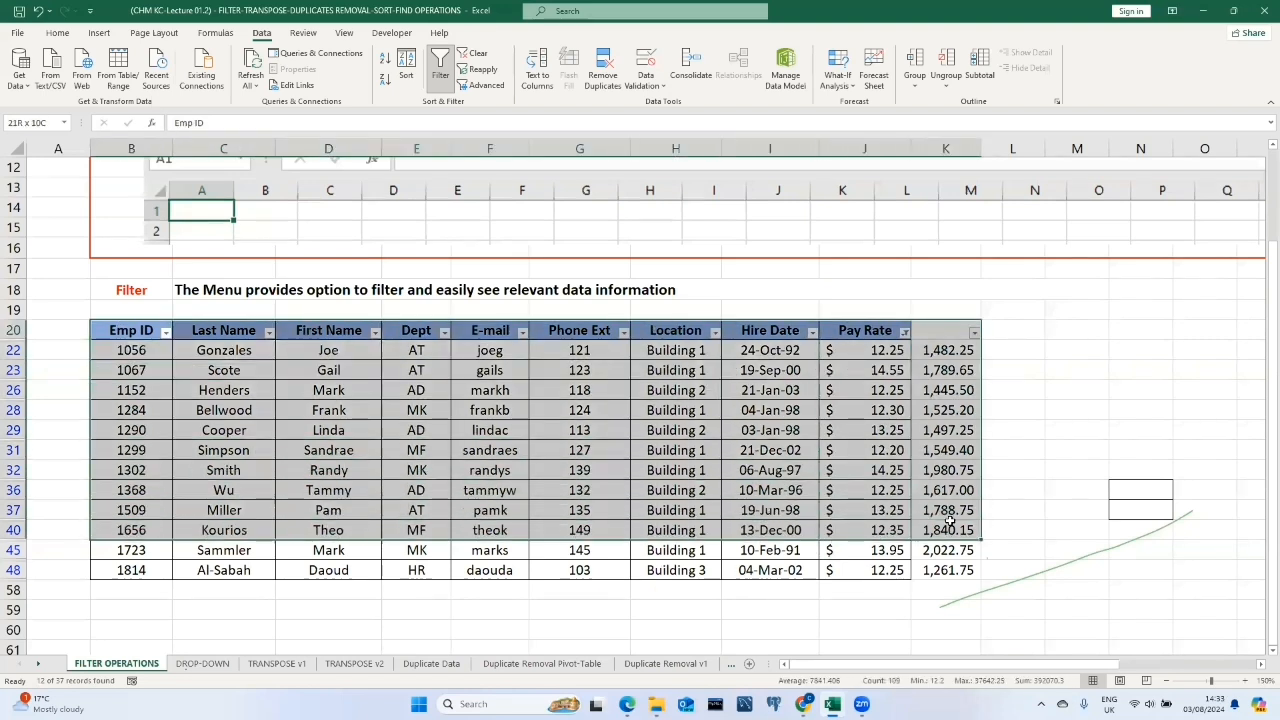
click(1063, 414)
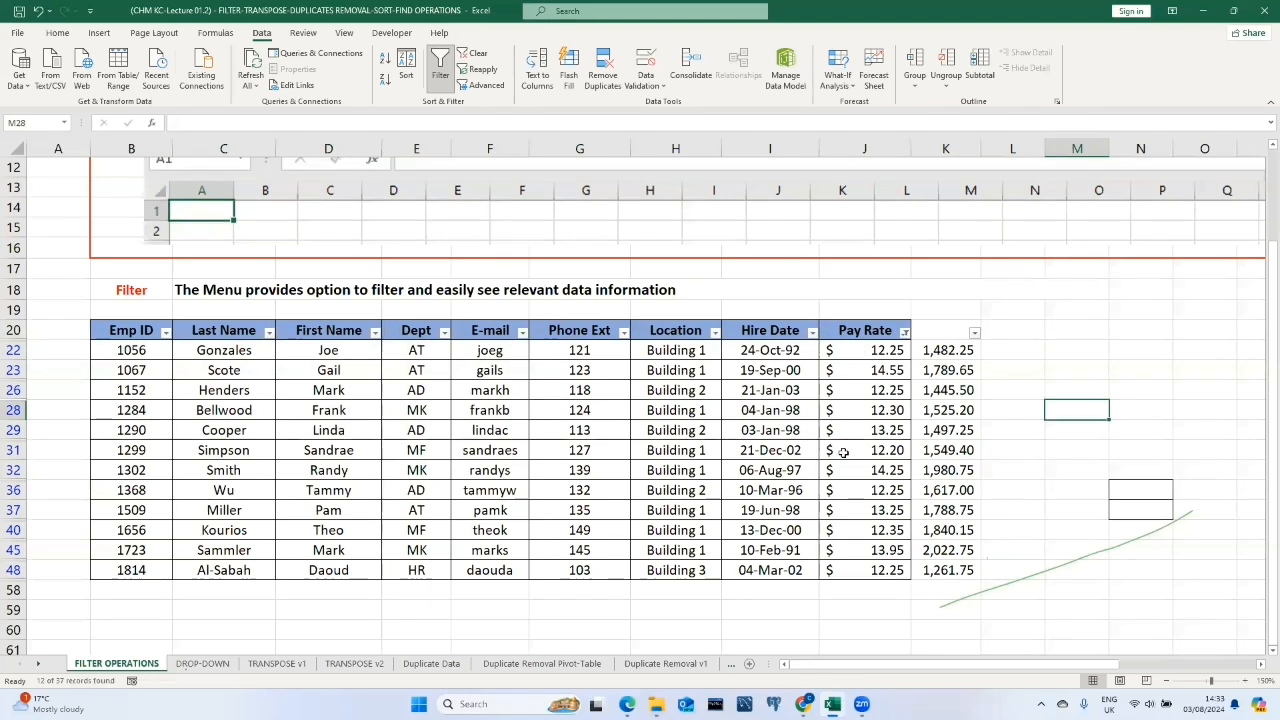
drag(123, 331, 950, 568)
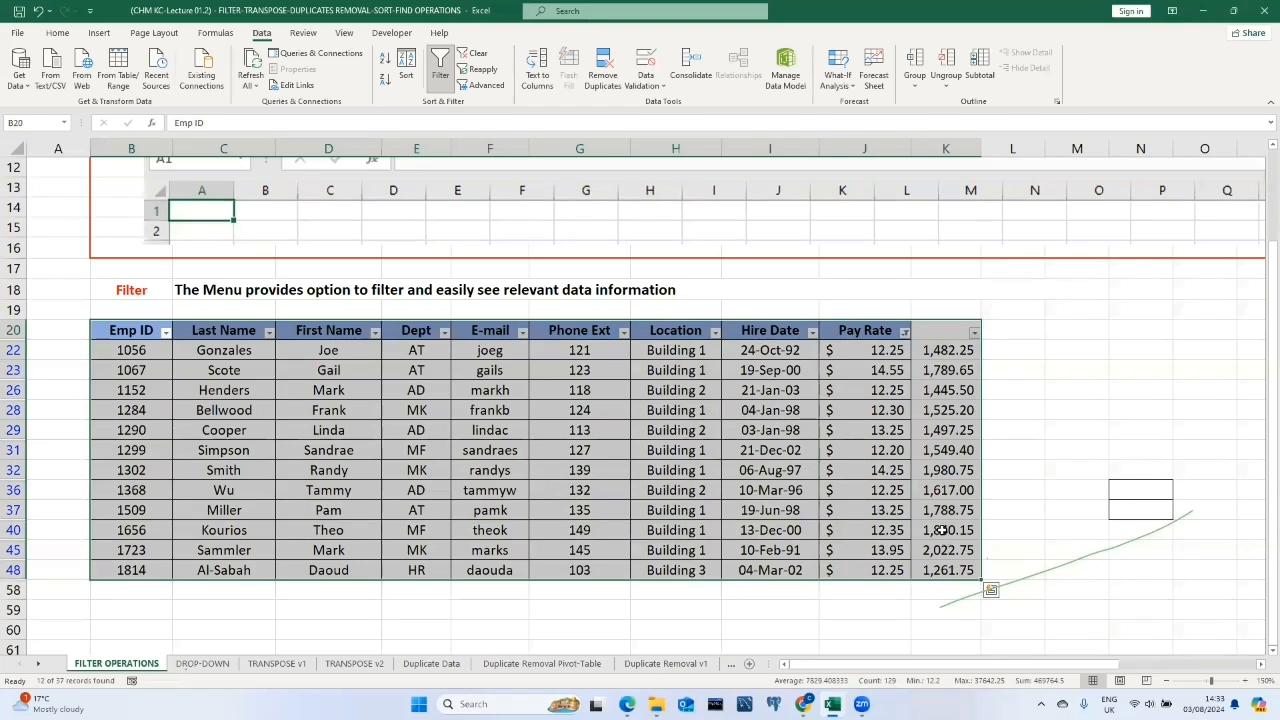
right_click(920, 468)
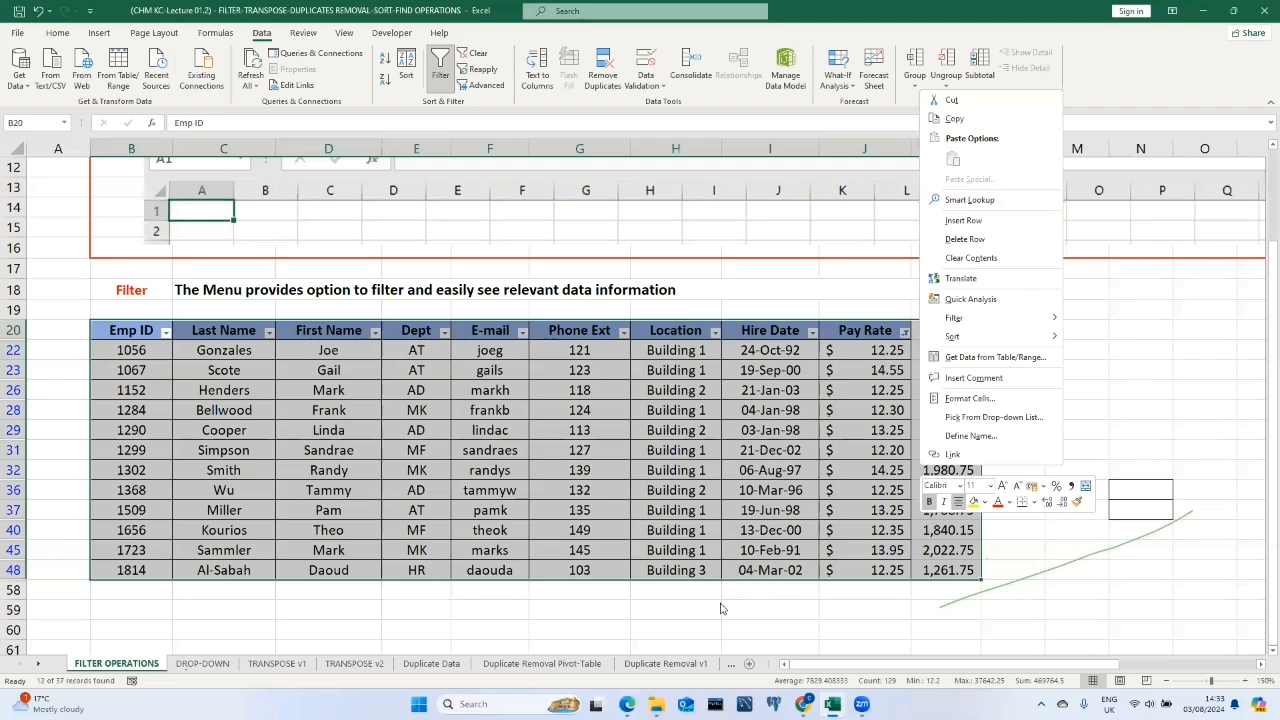
key(Escape)
Clear the Pay Rate filter by selecting all pay rates again.
click(904, 332)
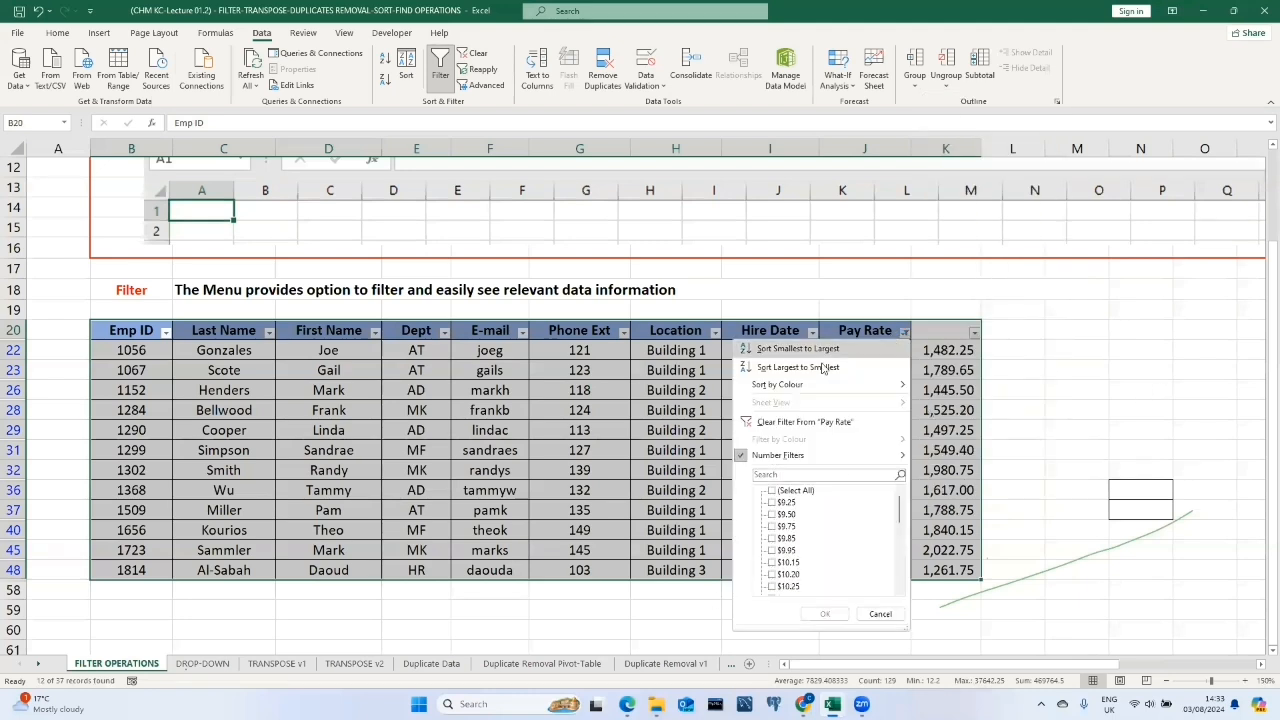
click(771, 490)
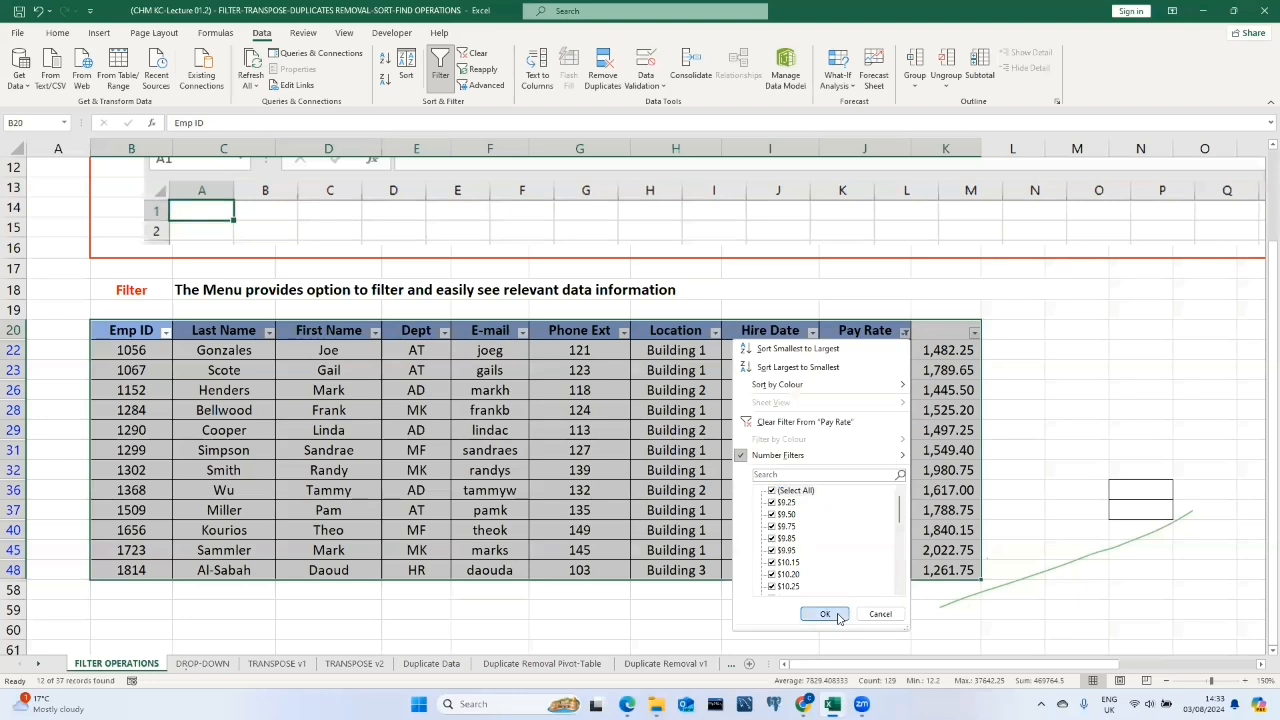
click(838, 617)
Filter the Location column to show only Building 2.
scroll(670, 400, down, 1)
scroll(670, 400, down, 2)
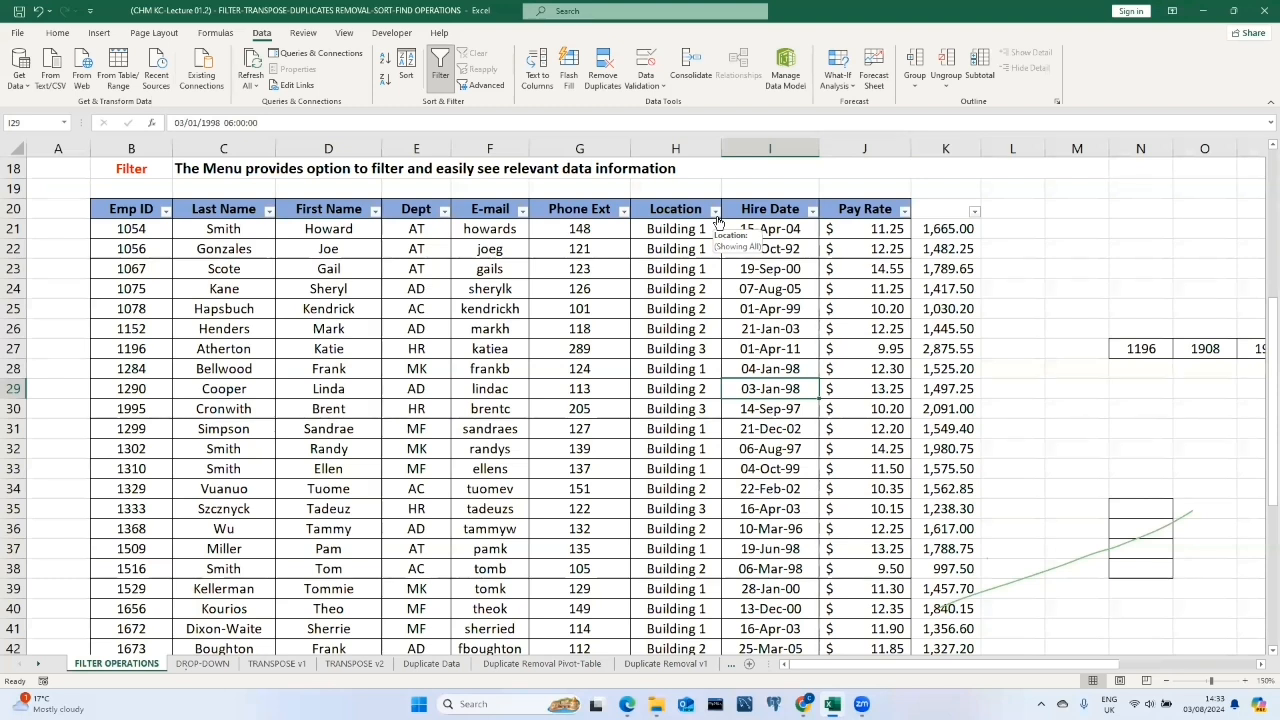
click(715, 211)
click(582, 369)
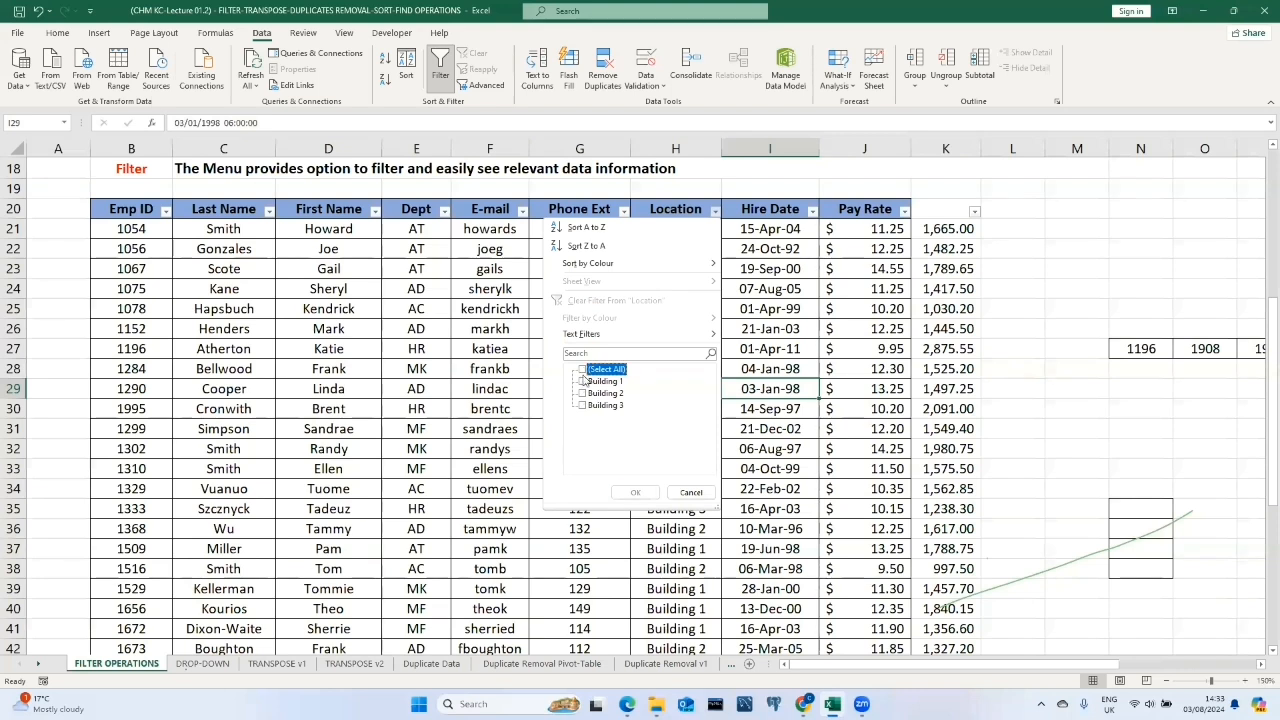
click(583, 394)
click(635, 492)
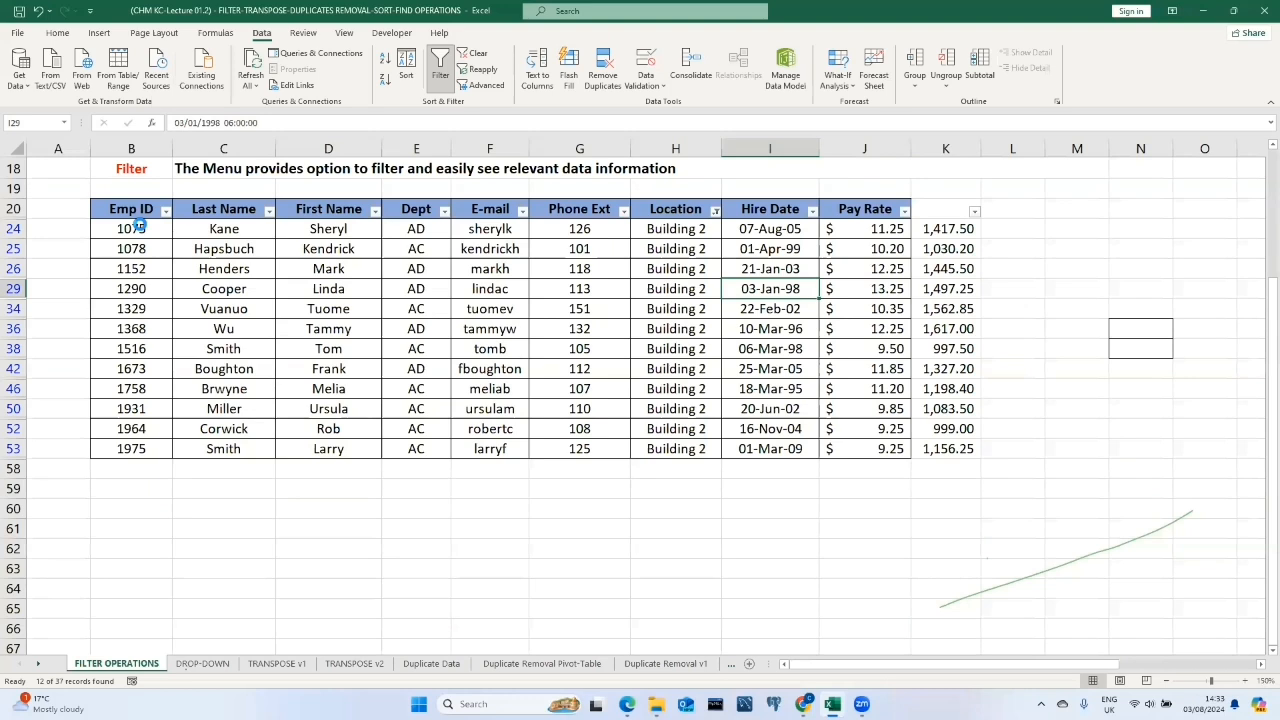
drag(134, 228, 125, 450)
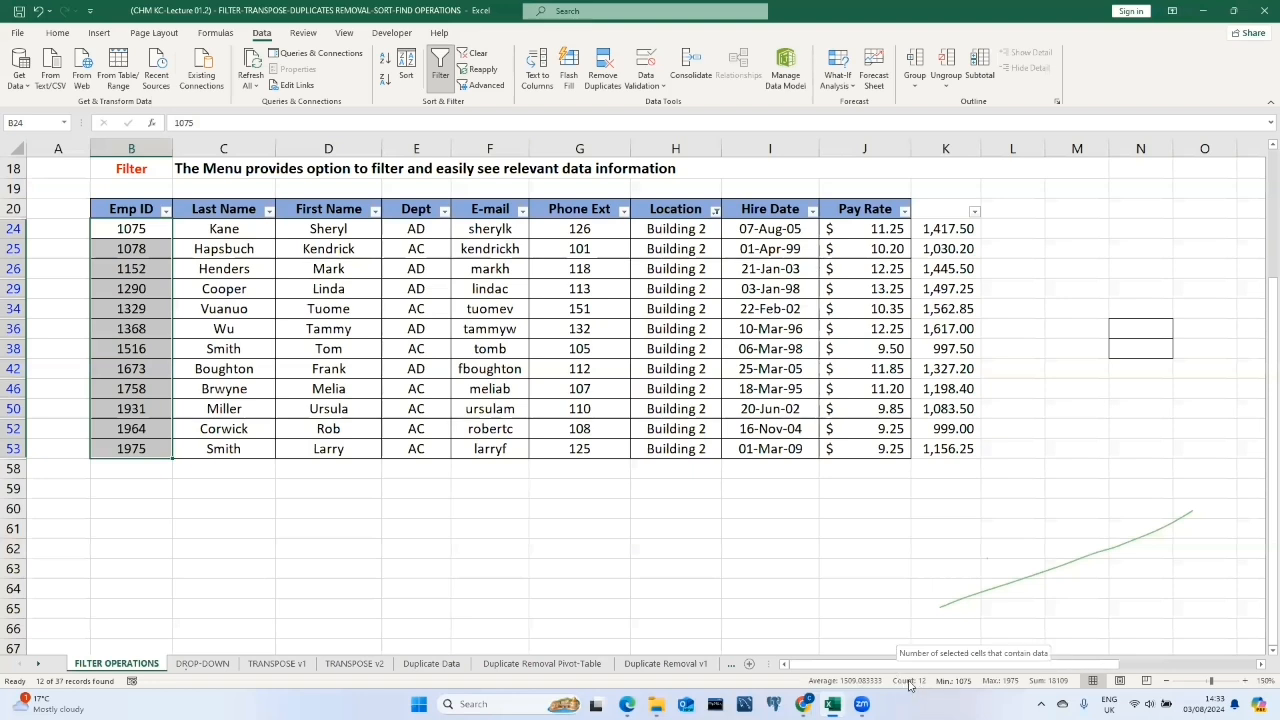
click(790, 572)
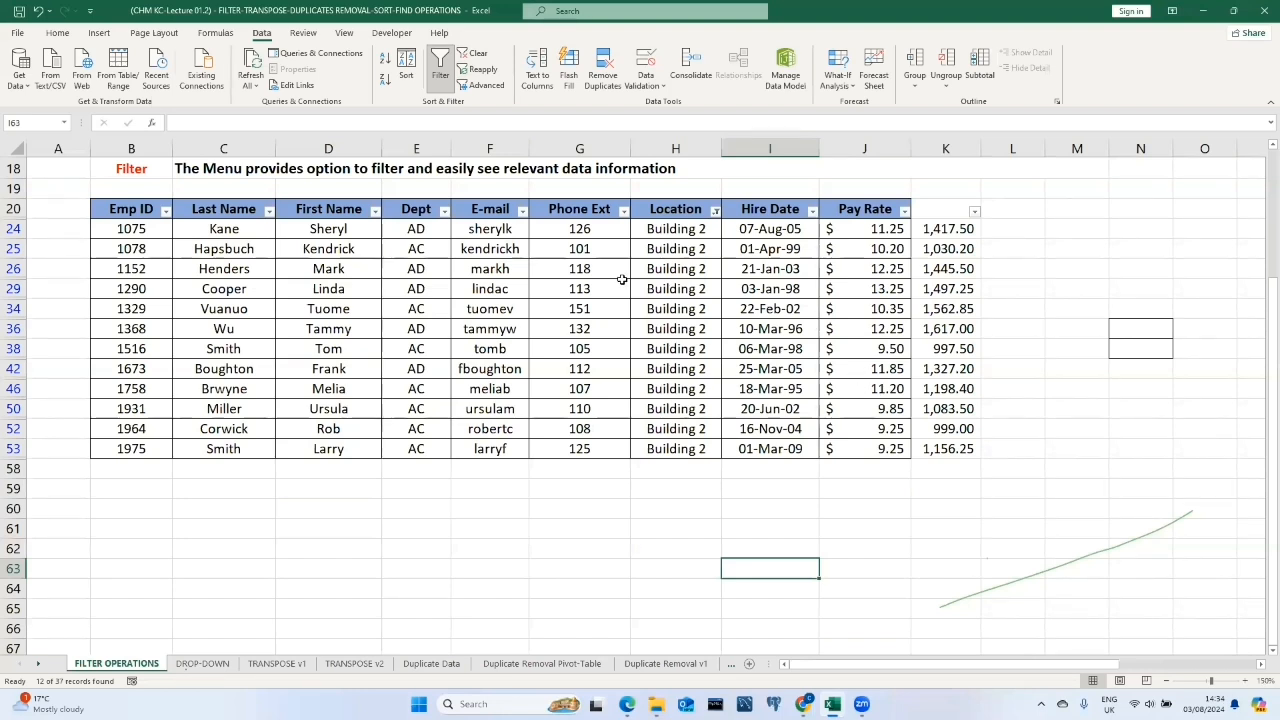
drag(137, 209, 878, 443)
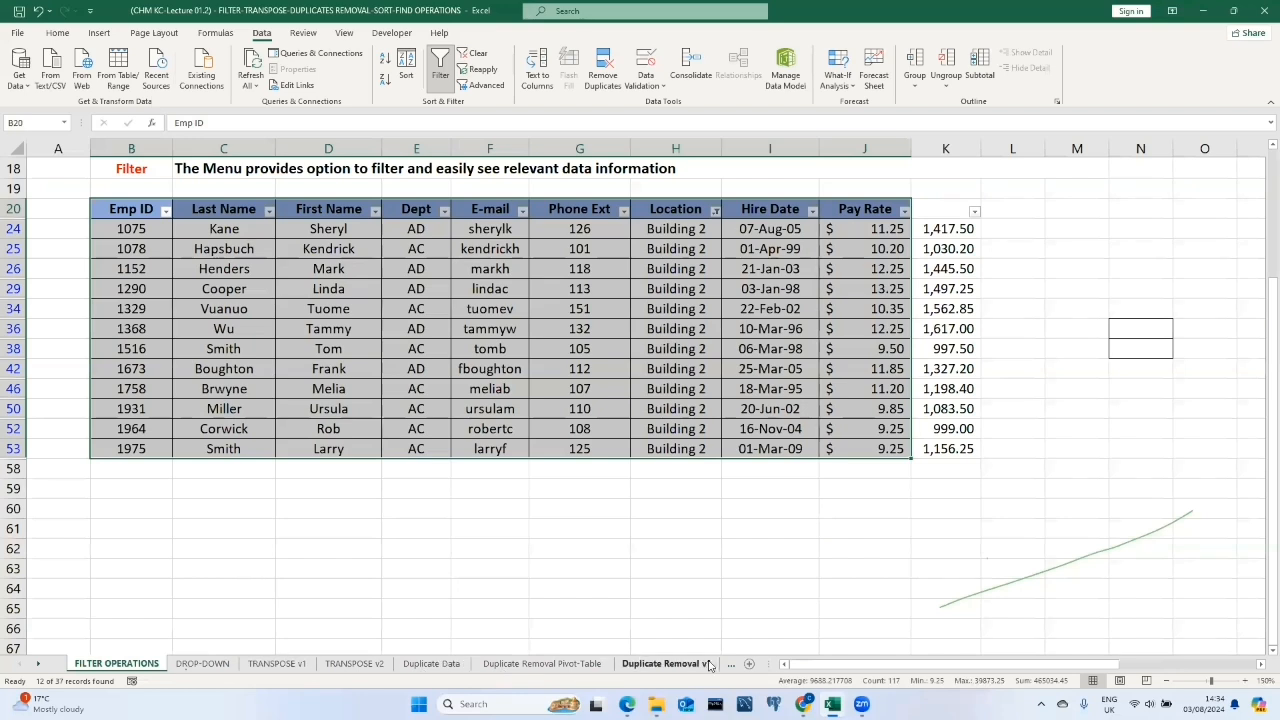
Add a new worksheet, then clear all filters from the employee table on FILTER OPERATIONS.
click(749, 665)
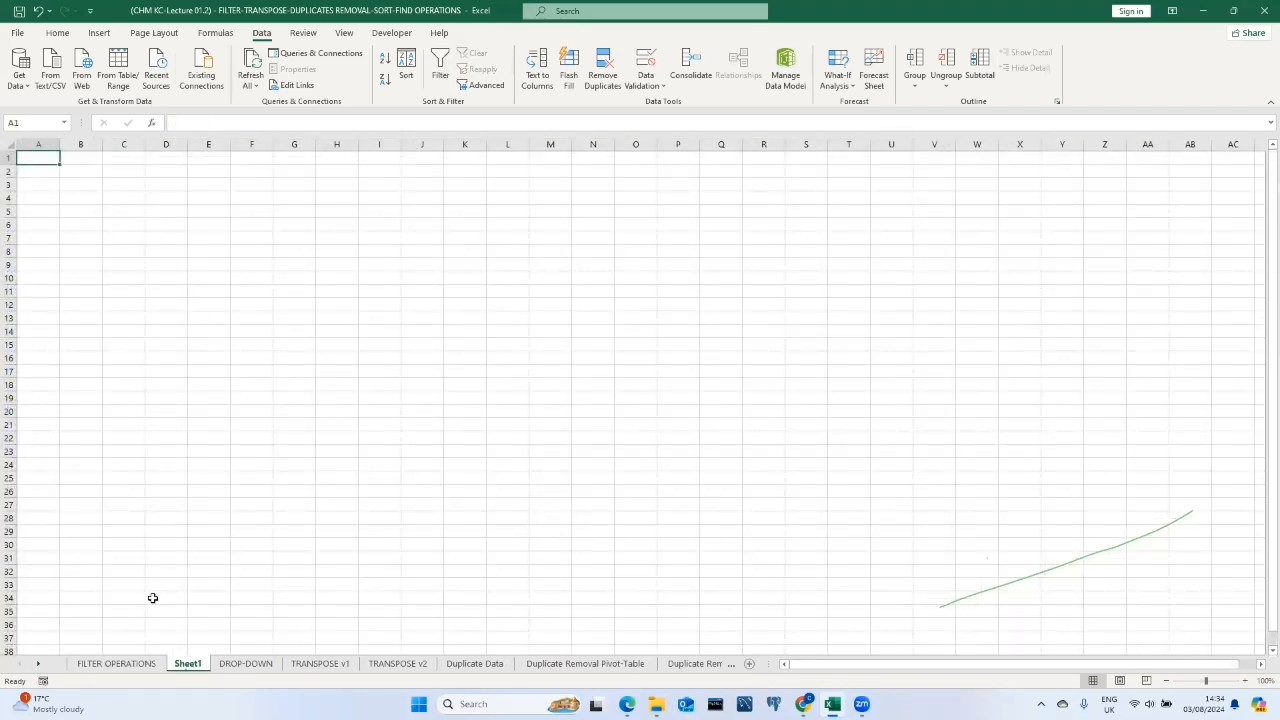
click(140, 666)
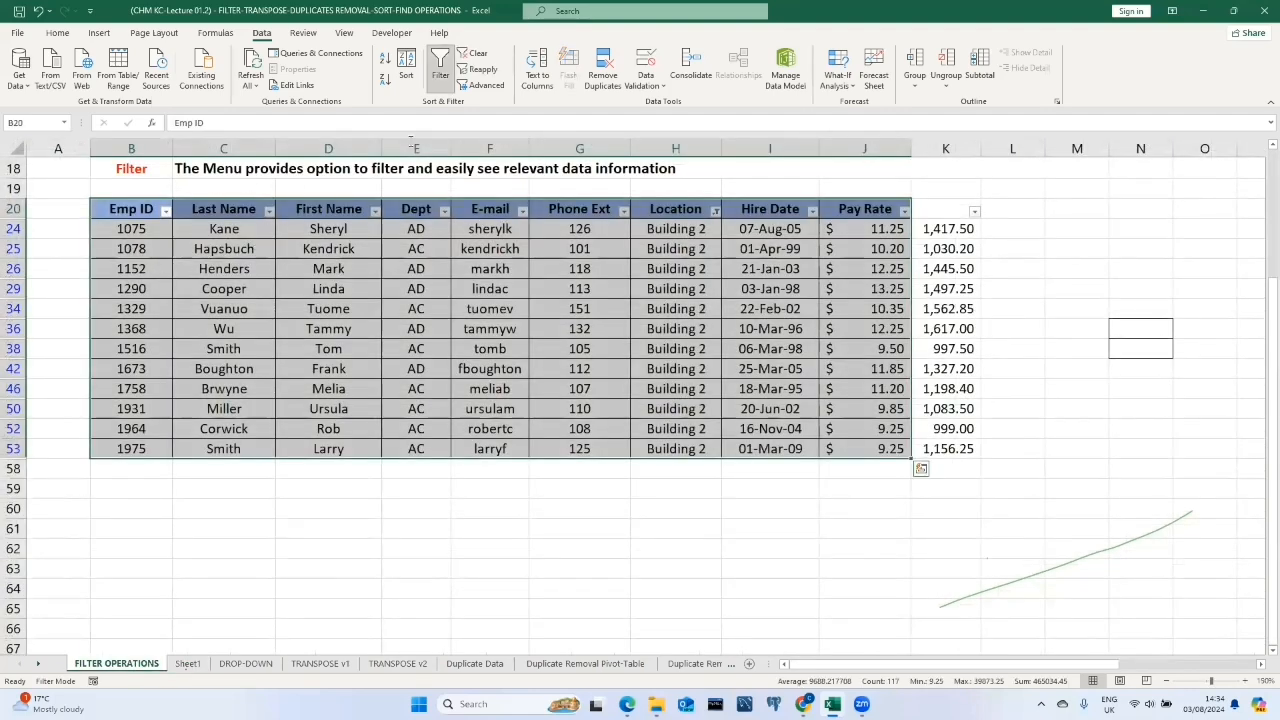
click(480, 55)
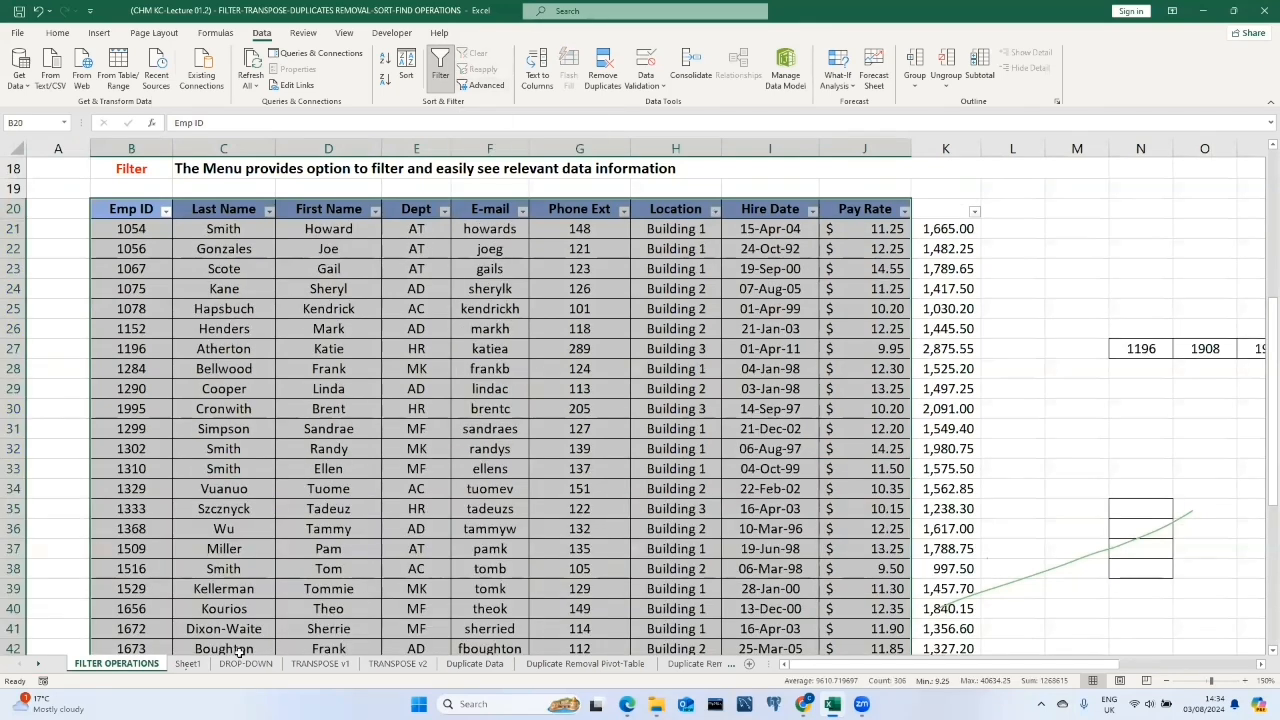
Start a FILTER function in cell B2 of Sheet1 by searching for it in Insert Function.
click(188, 665)
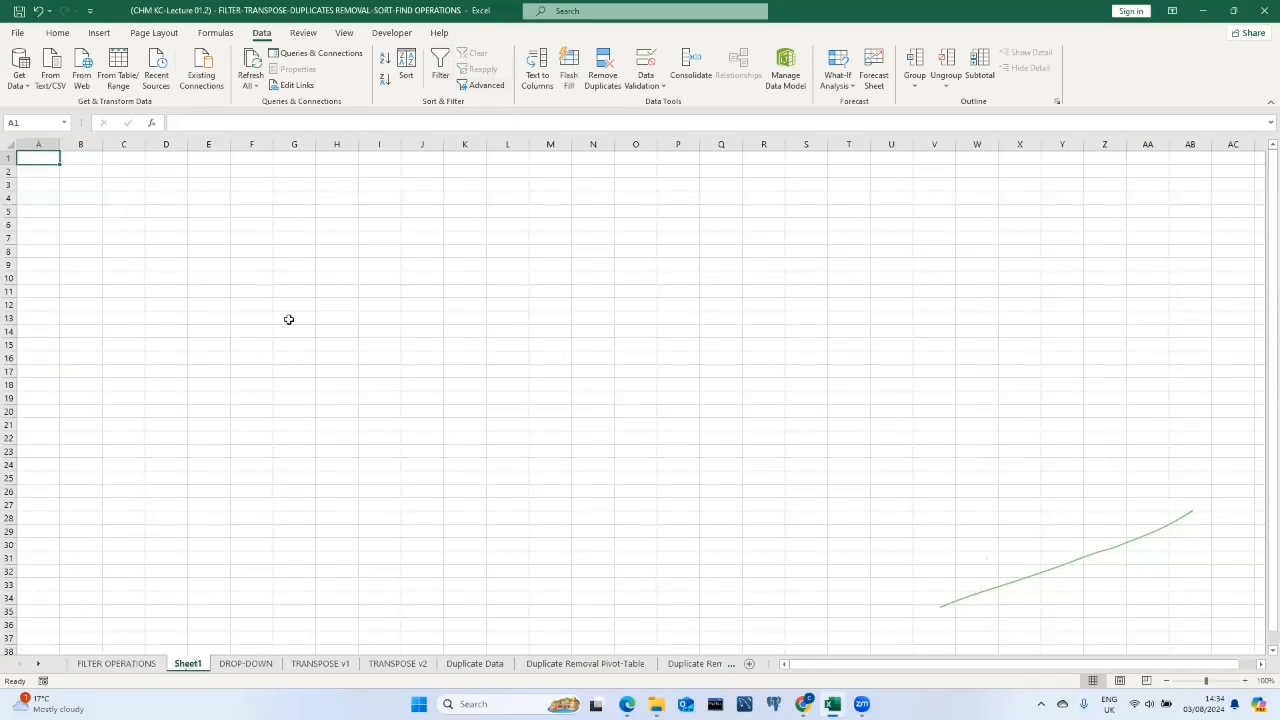
click(95, 170)
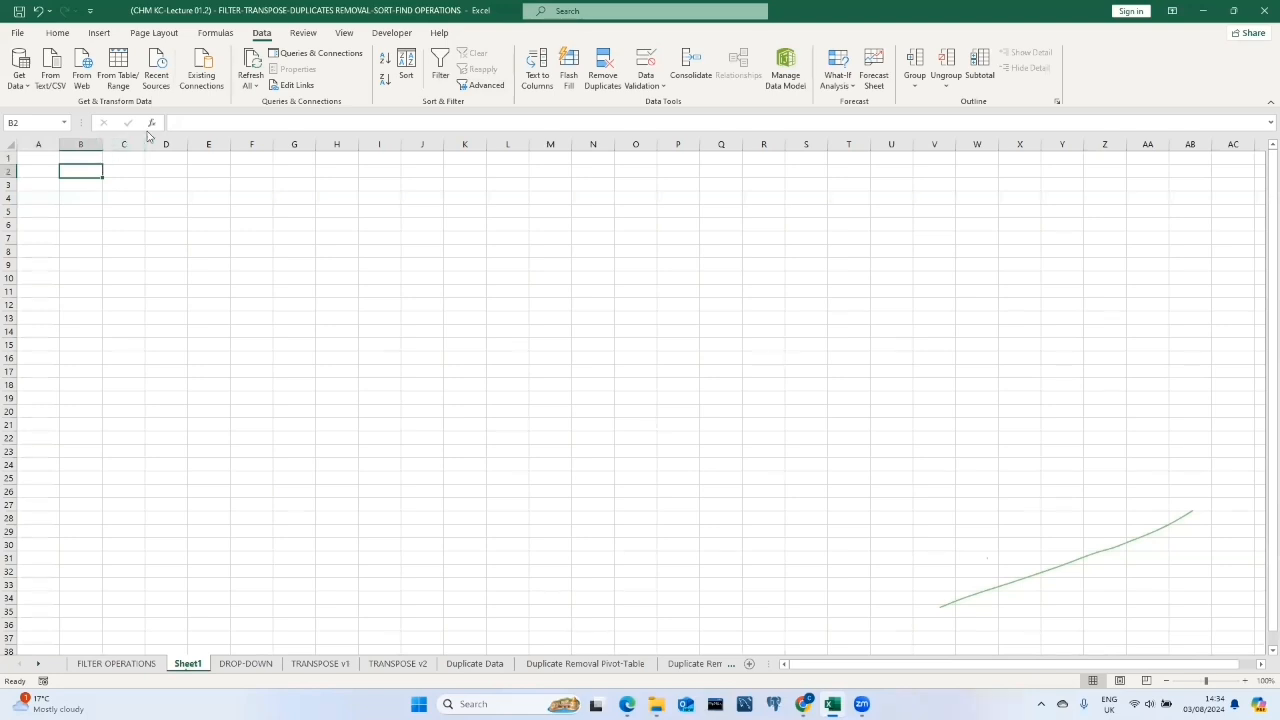
click(151, 123)
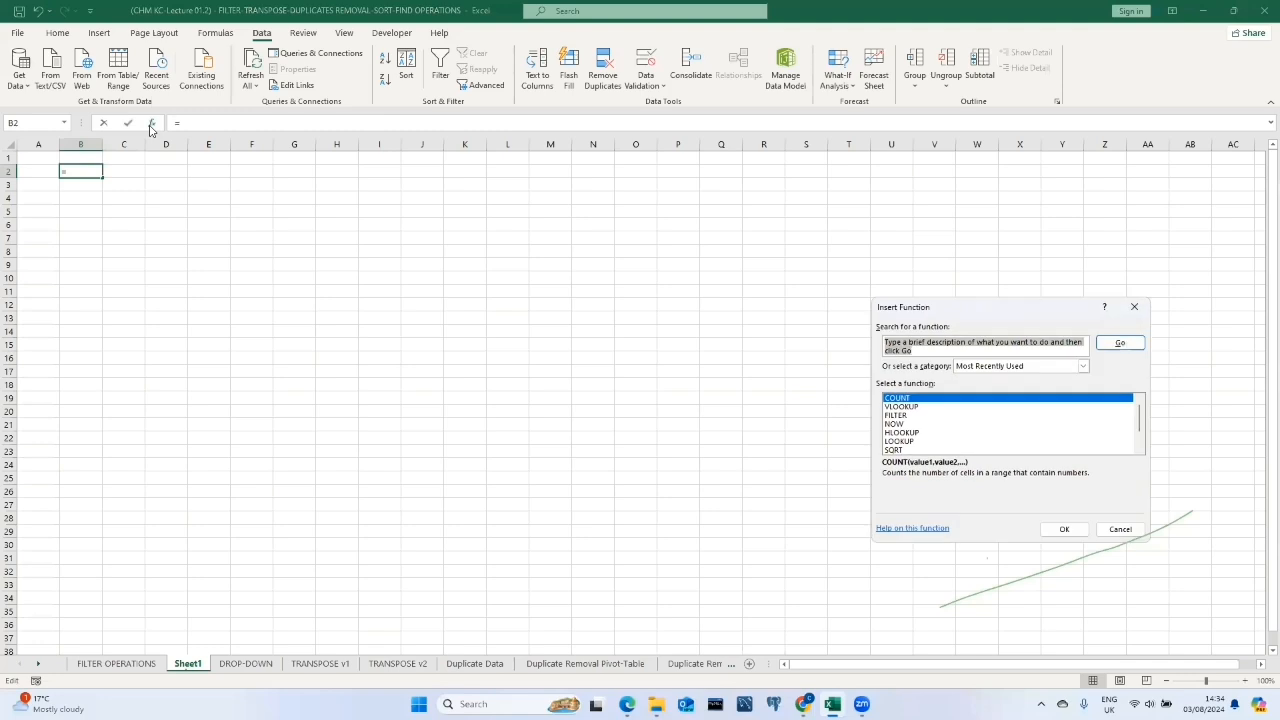
text(FILTER)
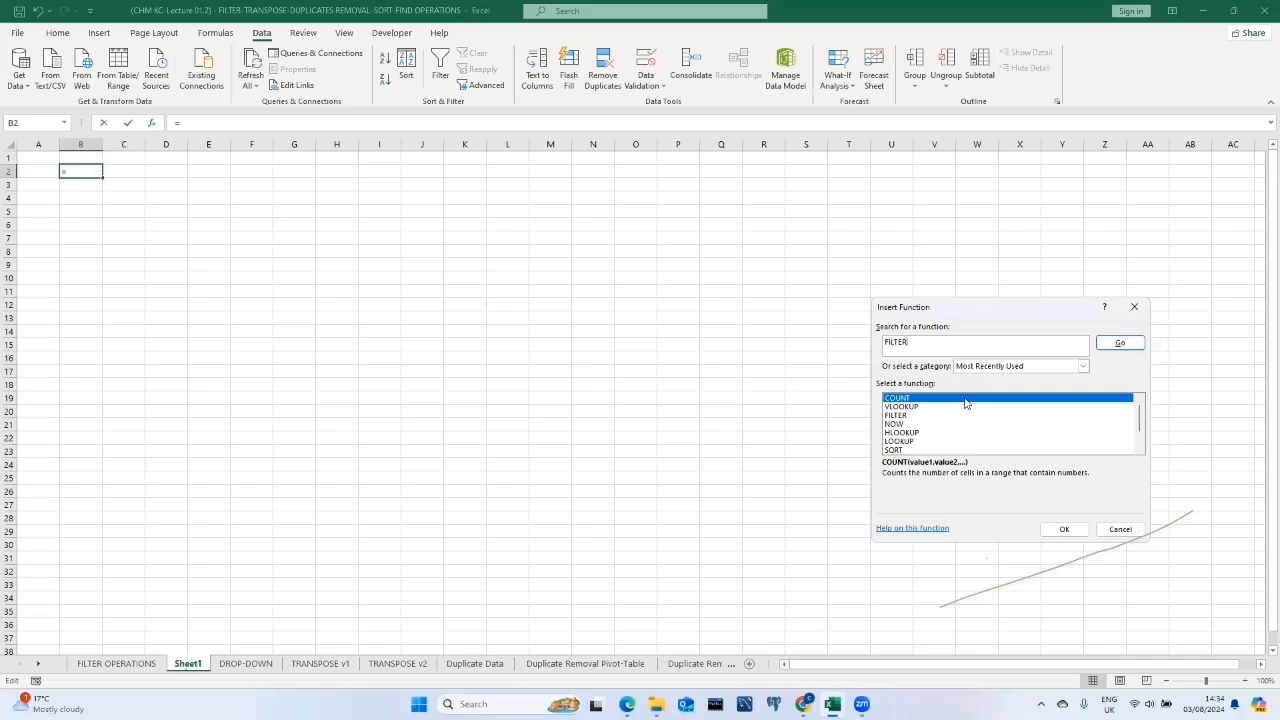
click(1120, 343)
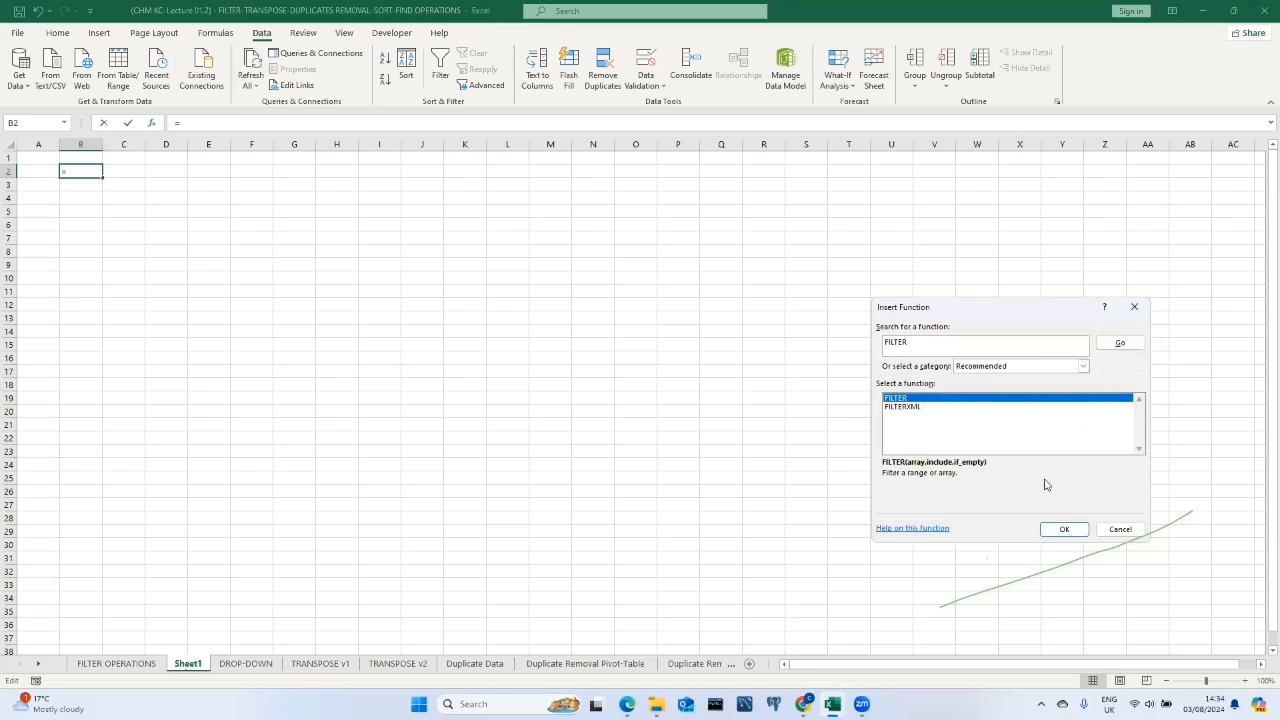
click(1064, 529)
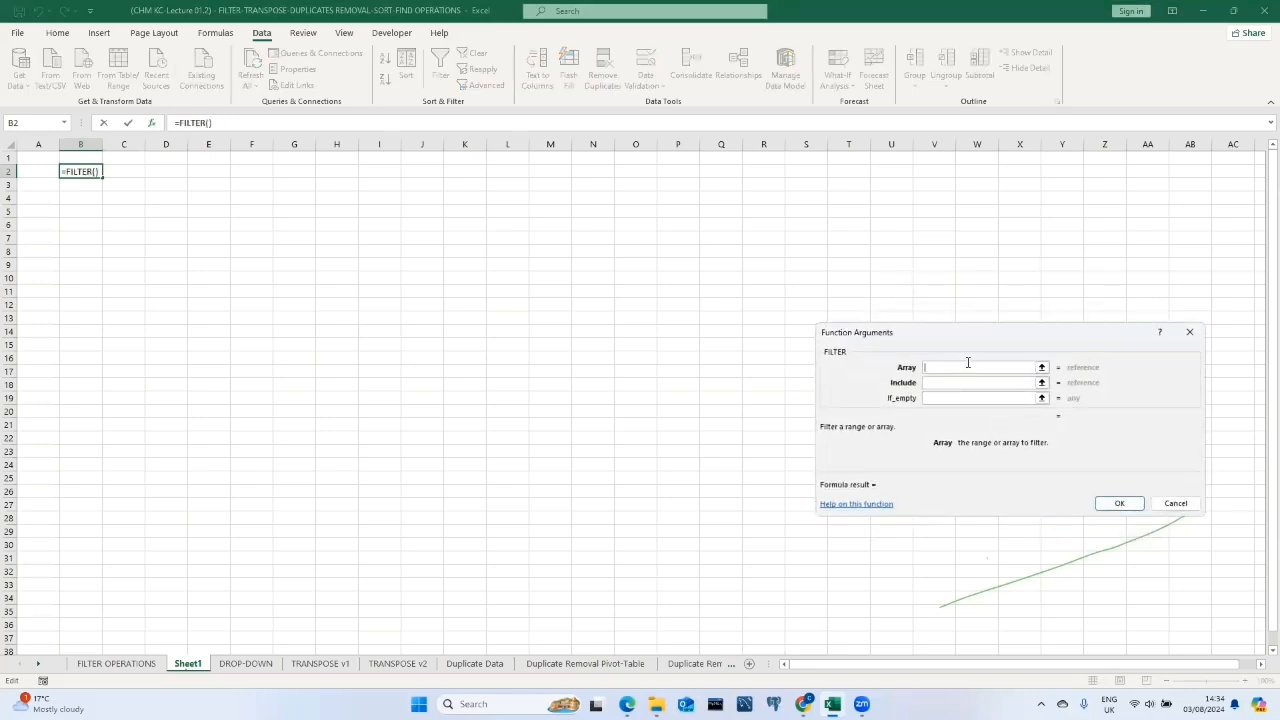
Set the FILTER Array argument to the employee table range 'FILTER OPERATIONS'!B21:J57.
click(118, 663)
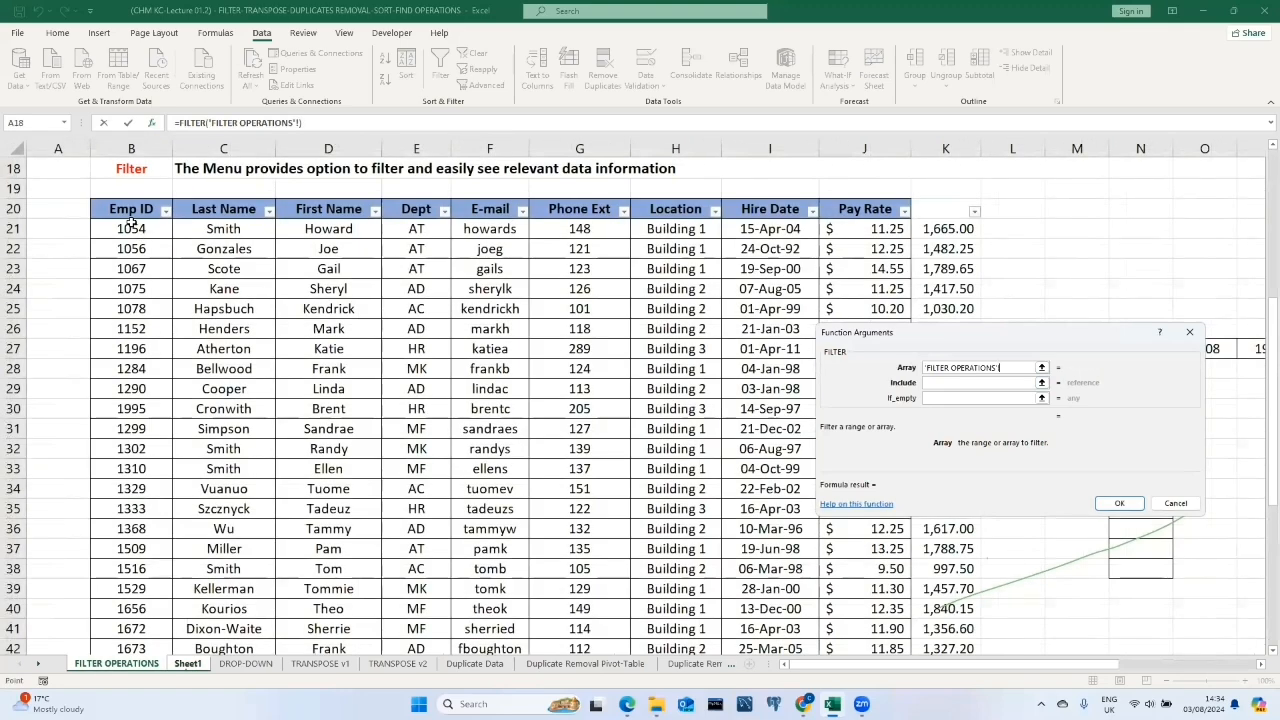
drag(131, 228, 895, 608)
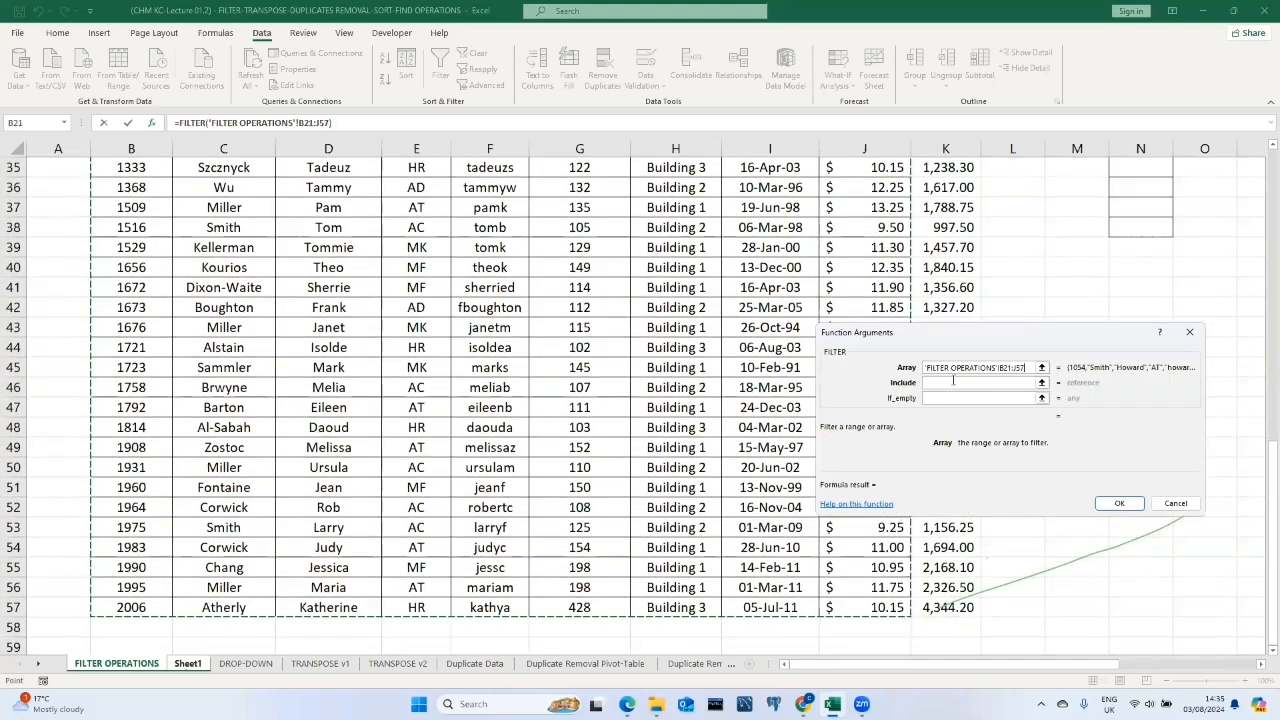
click(957, 383)
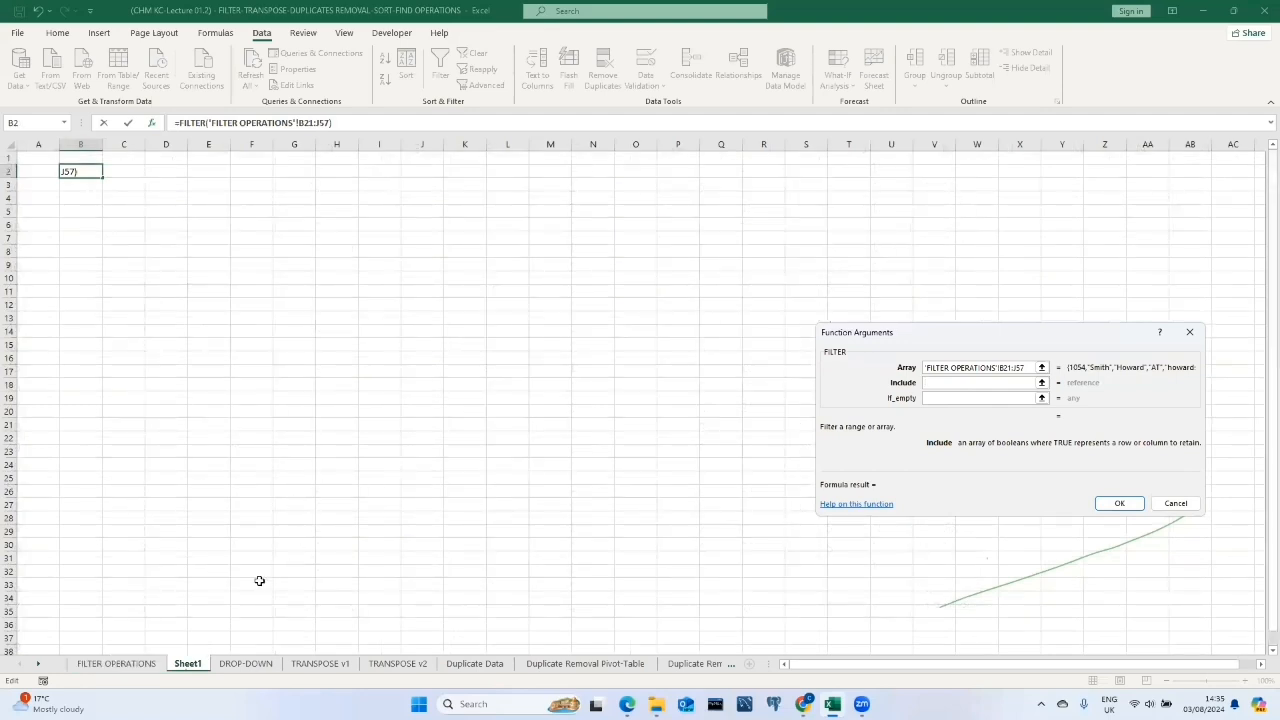
Set the Include argument to the Location column range 'FILTER OPERATIONS'!H21:H57.
click(96, 664)
scroll(505, 333, up, 10)
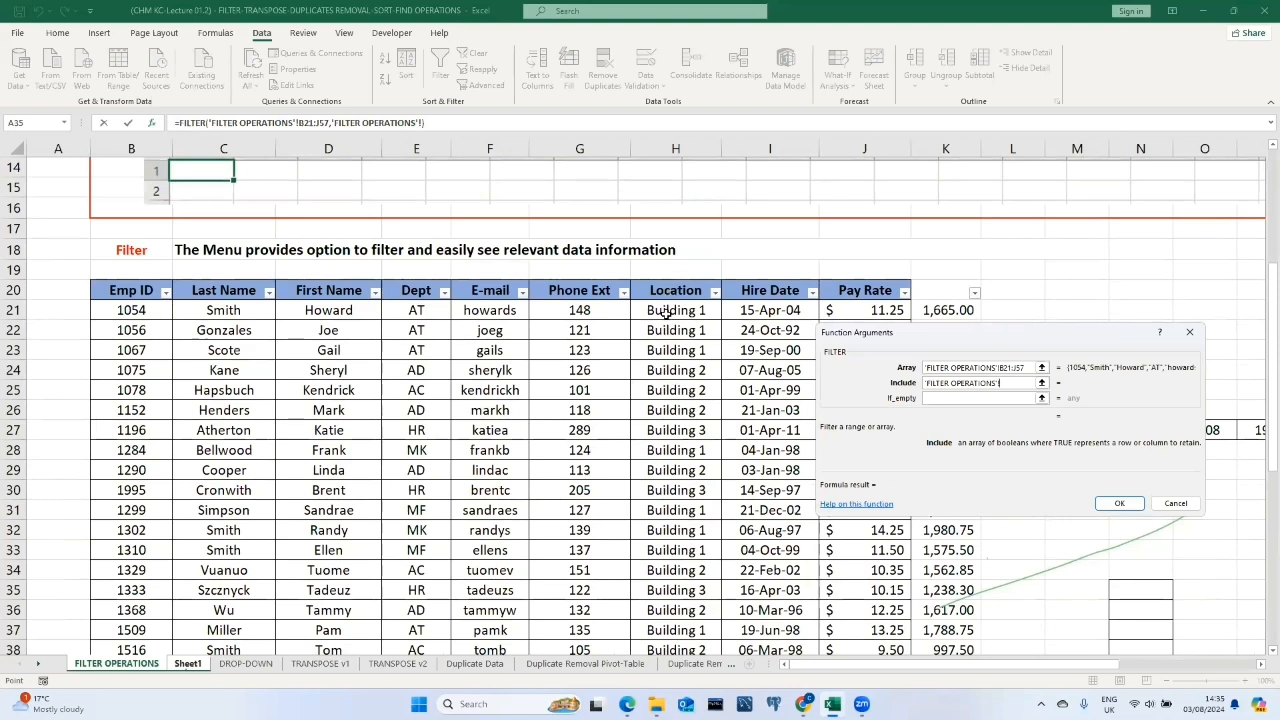
drag(675, 310, 700, 625)
drag(694, 535, 703, 530)
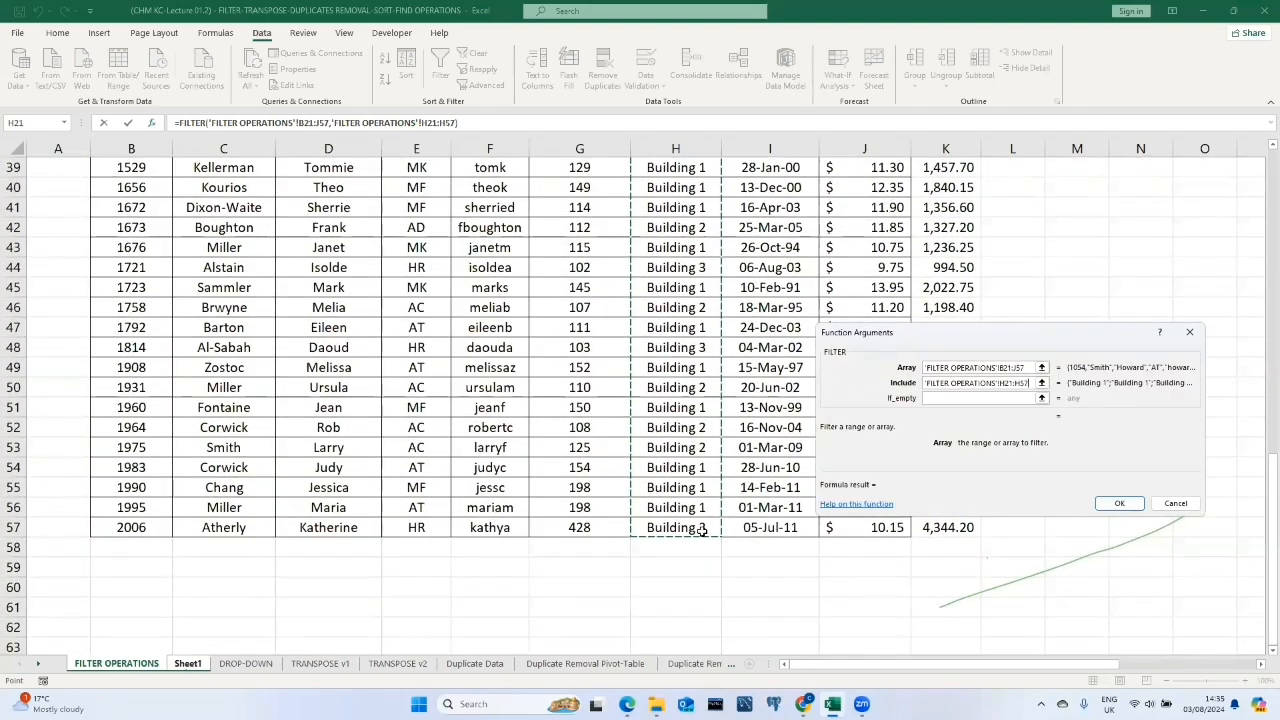
Complete the Include argument so it keeps rows where the location equals "Building 2".
text(=)
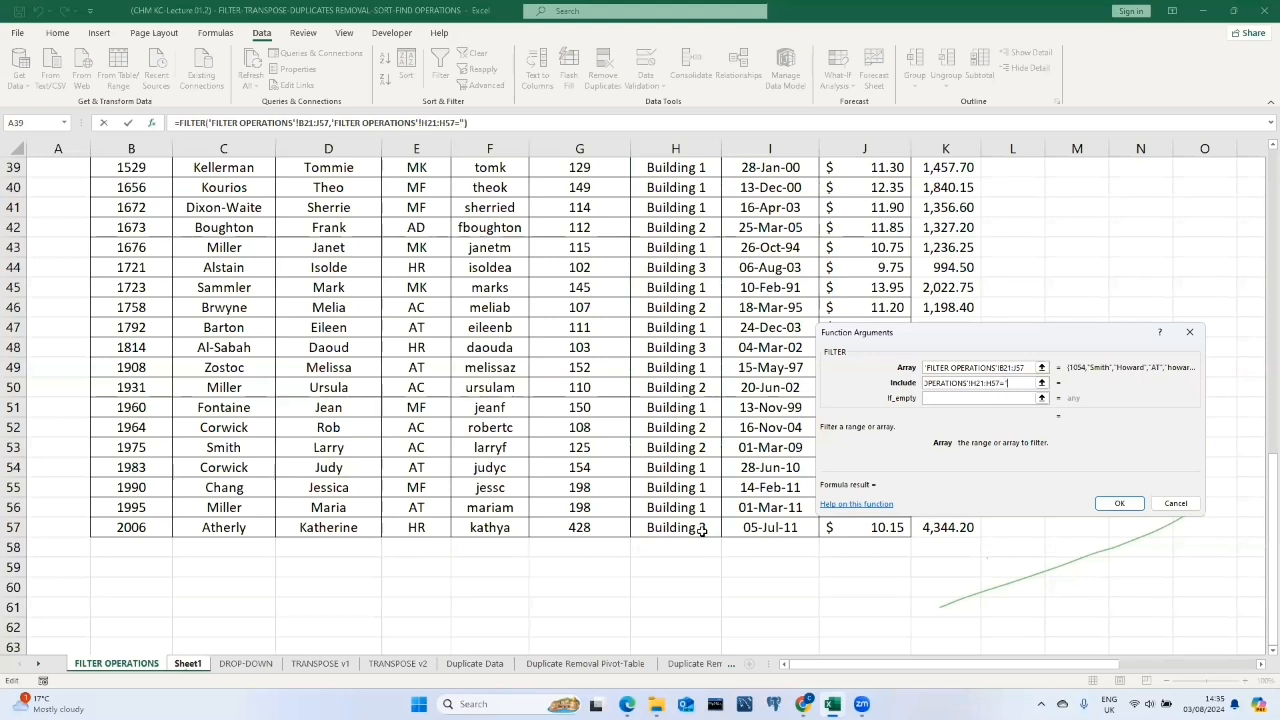
text("Building 2")
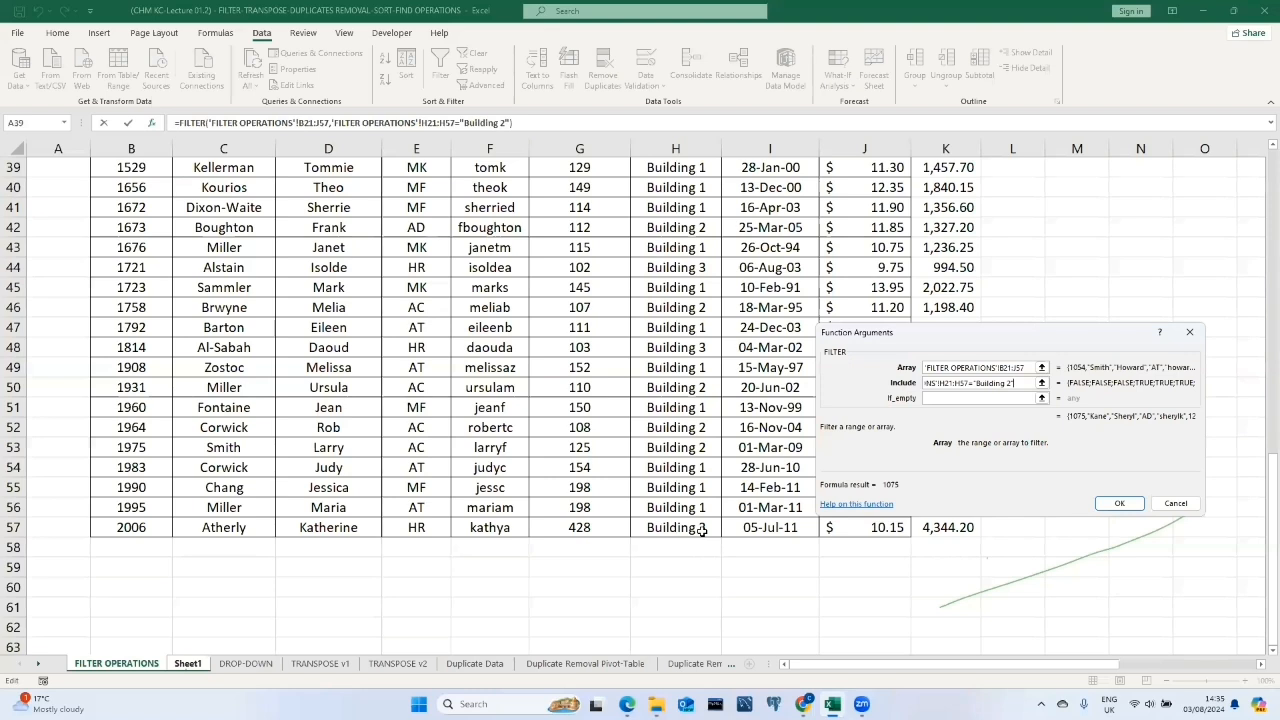
Set the If_empty argument to "" and finish the FILTER formula.
click(945, 397)
text("")
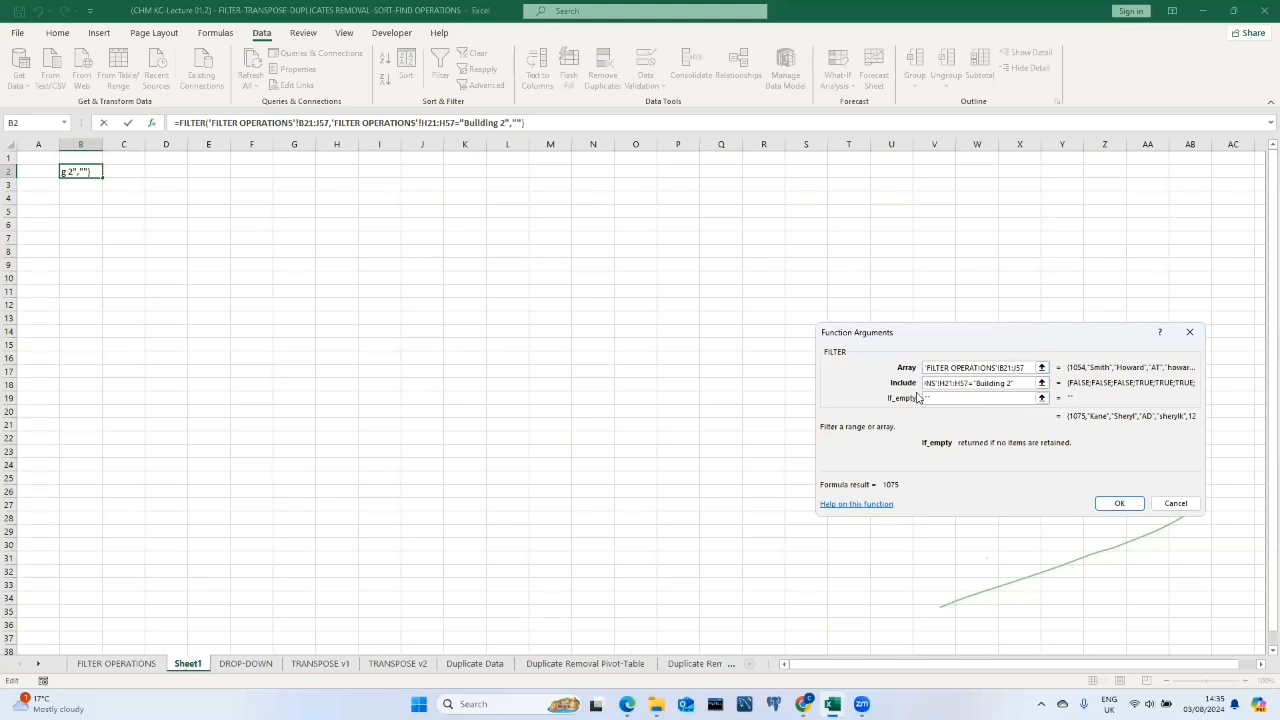
click(982, 397)
click(1117, 501)
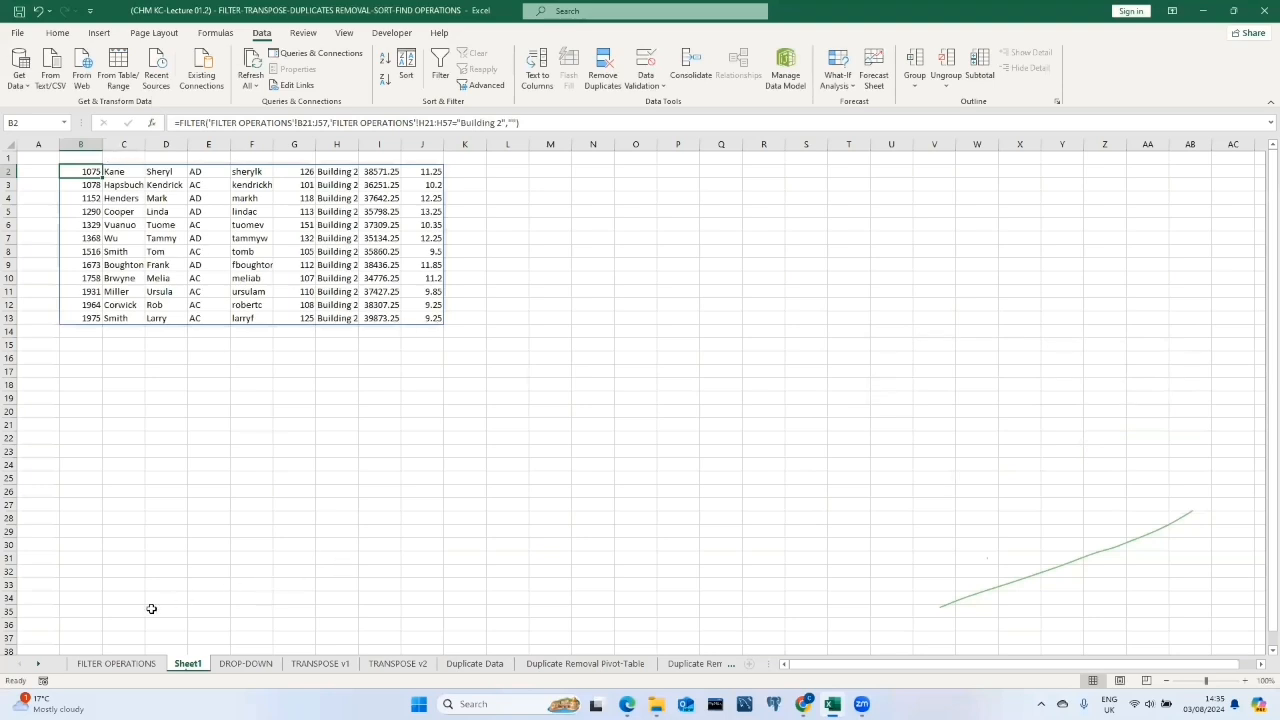
Copy the employee table's header row from FILTER OPERATIONS and paste it into cell B1 of Sheet1.
click(116, 663)
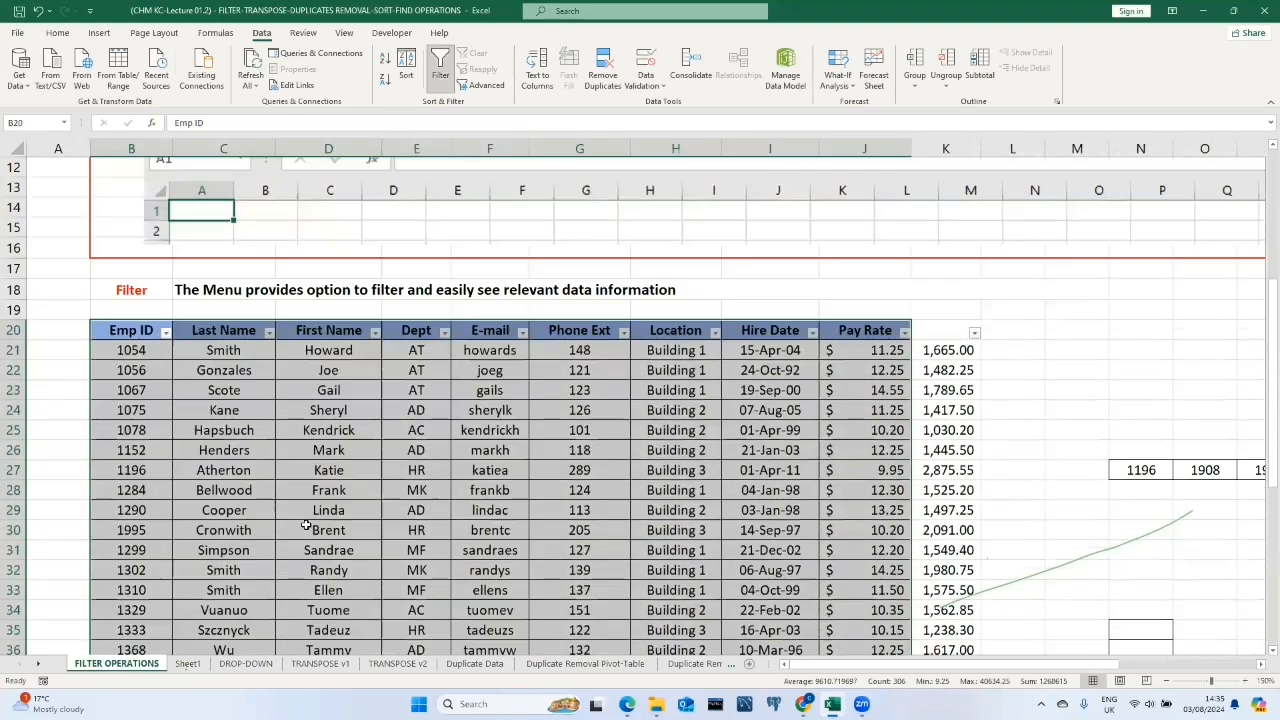
scroll(306, 527, up, 3)
drag(130, 510, 885, 511)
key(ctrl+c)
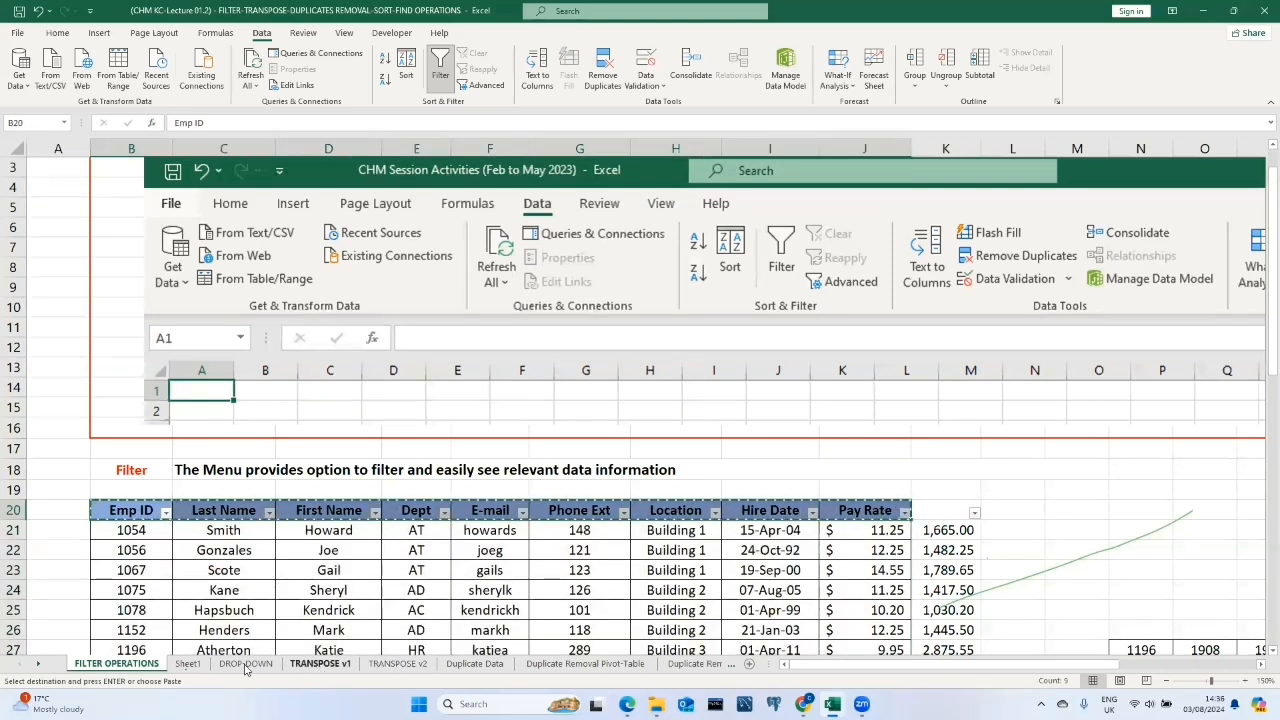
click(187, 664)
click(88, 161)
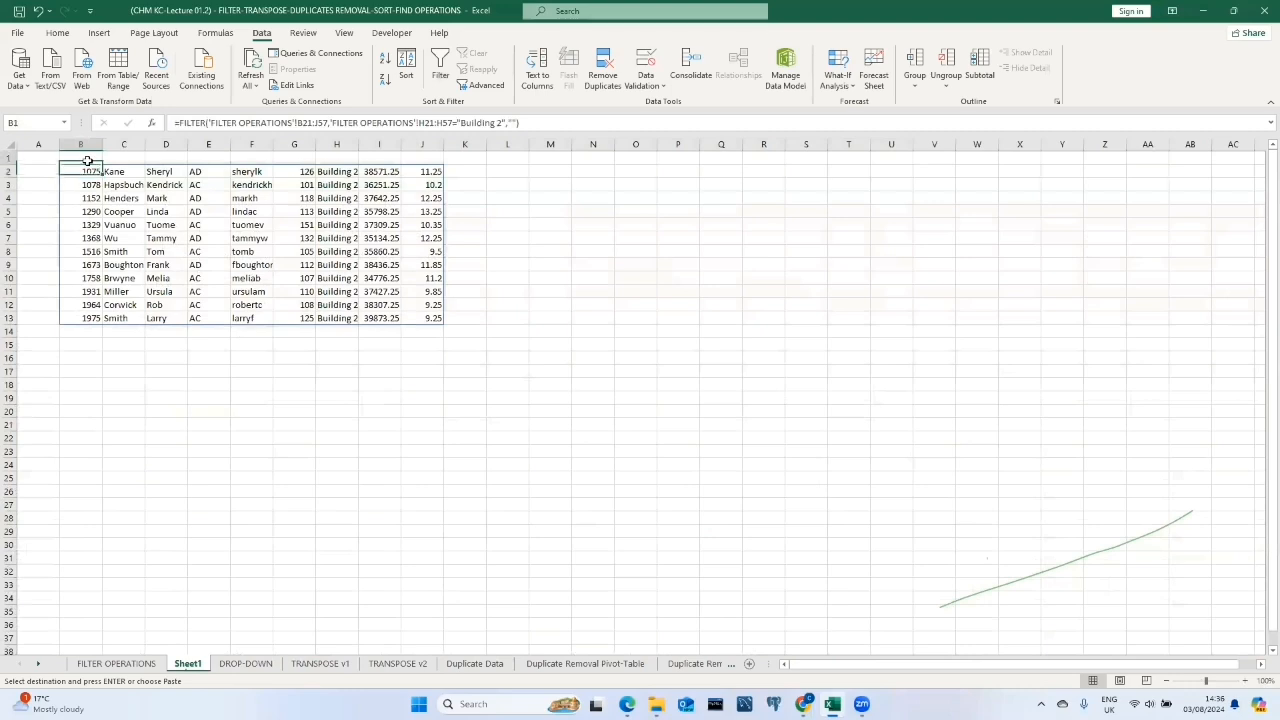
right_click(88, 161)
click(141, 230)
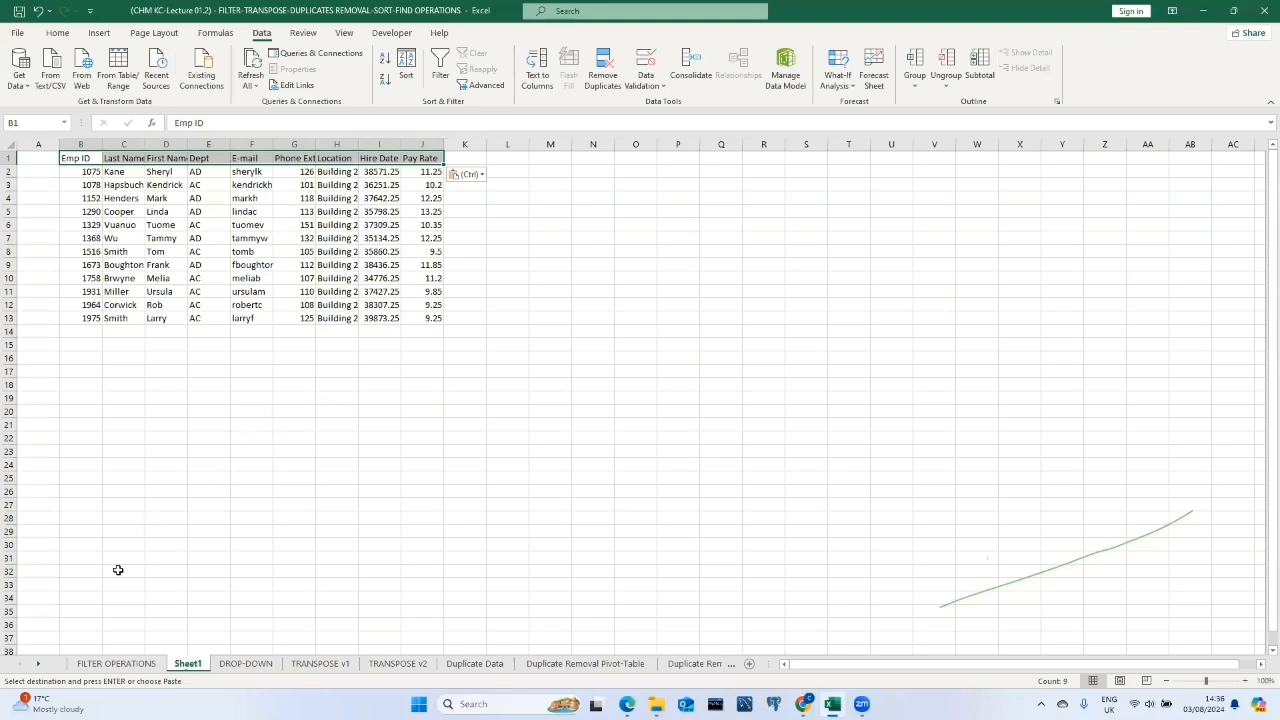
Filter the employee table's Location column to show only Building 2.
click(118, 664)
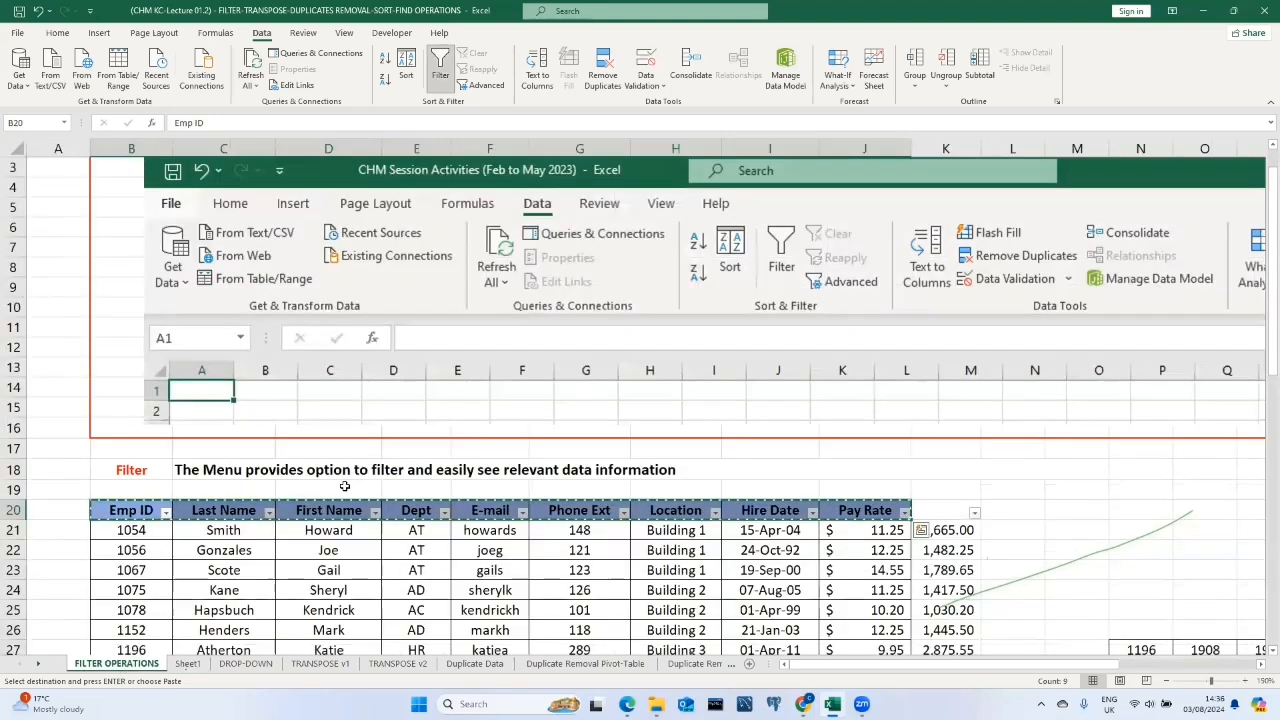
scroll(343, 486, down, 2)
click(597, 447)
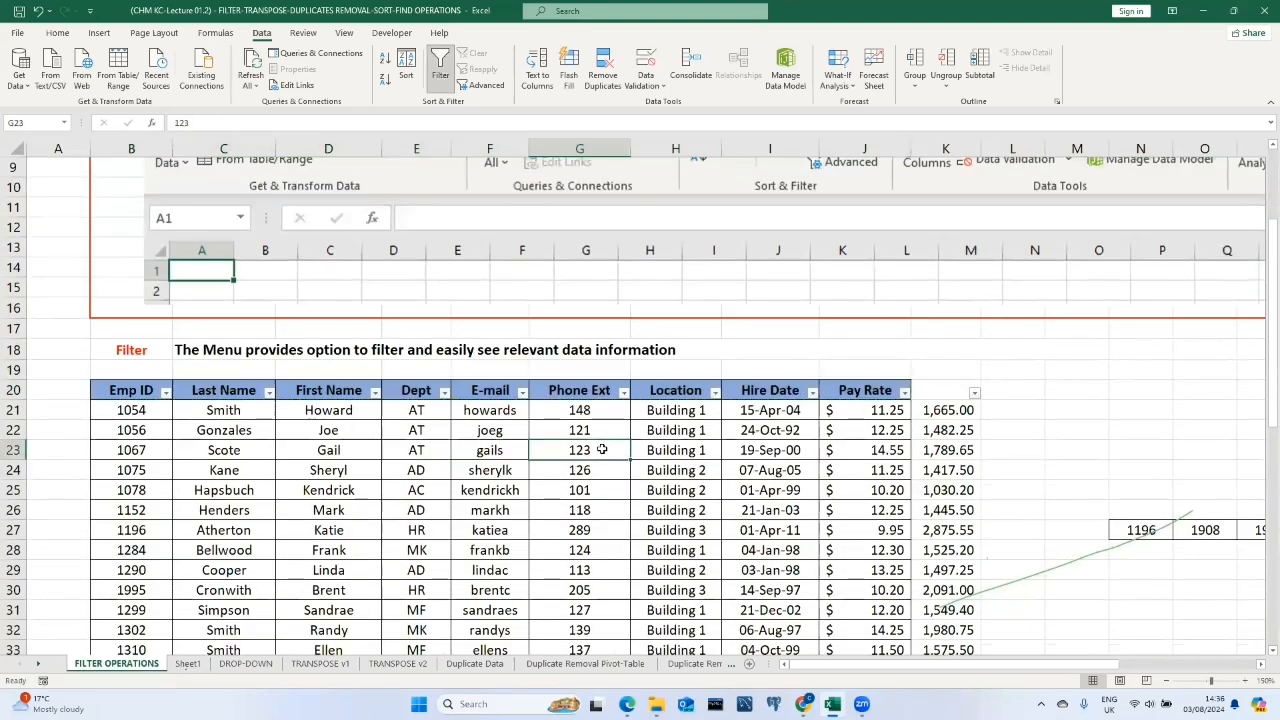
click(715, 391)
click(582, 246)
click(582, 270)
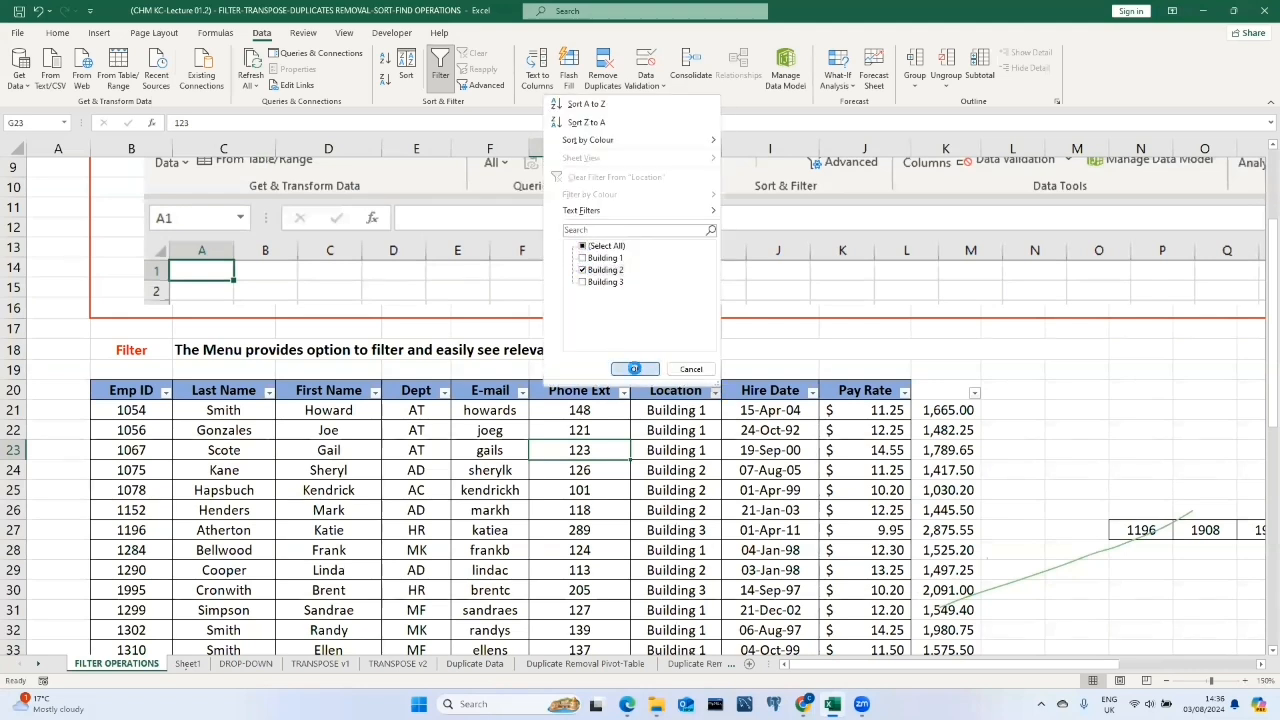
click(634, 368)
Copy the filtered Building 2 rows with headers and paste them into cell L1 of Sheet1.
scroll(628, 358, down, 3)
drag(155, 207, 908, 449)
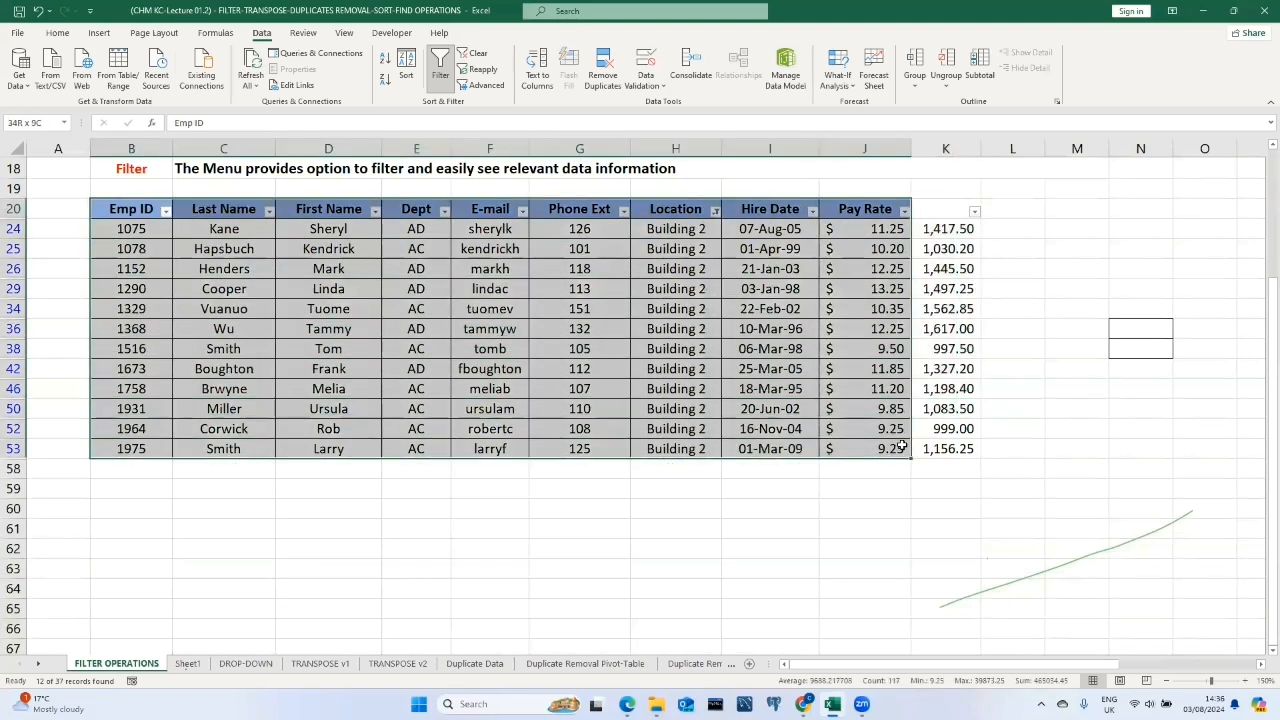
key(ctrl+c)
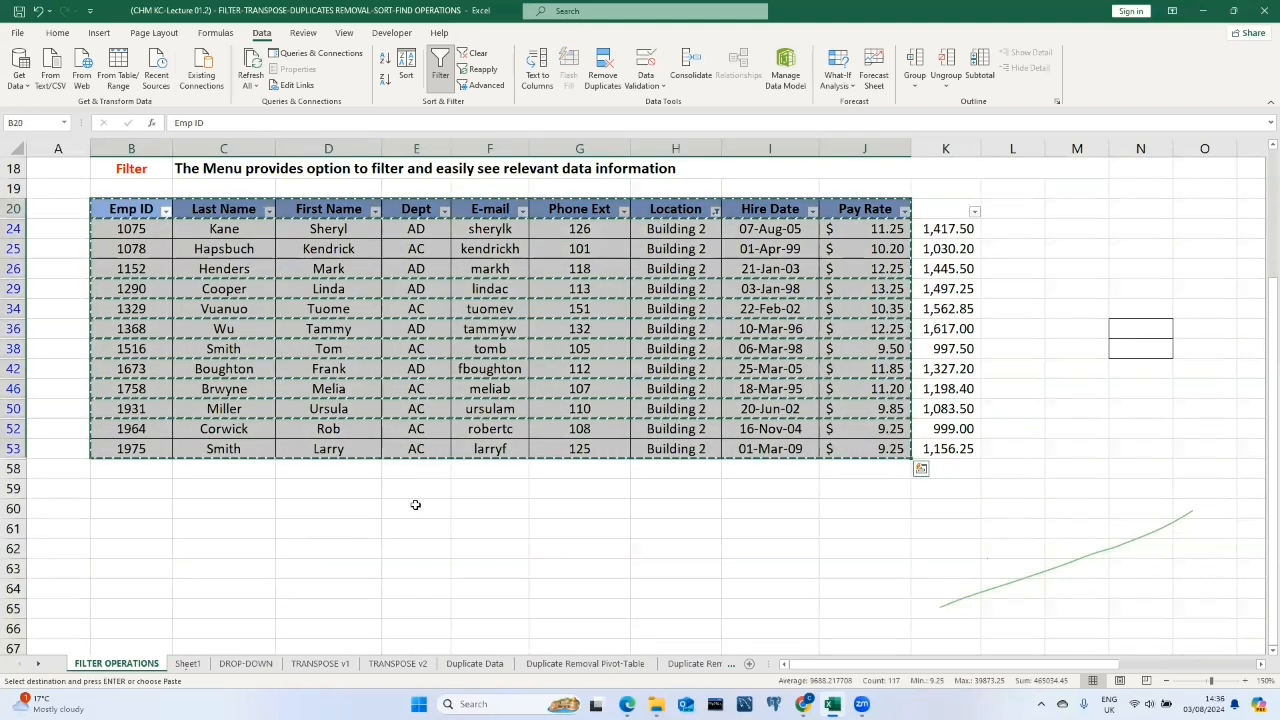
click(188, 663)
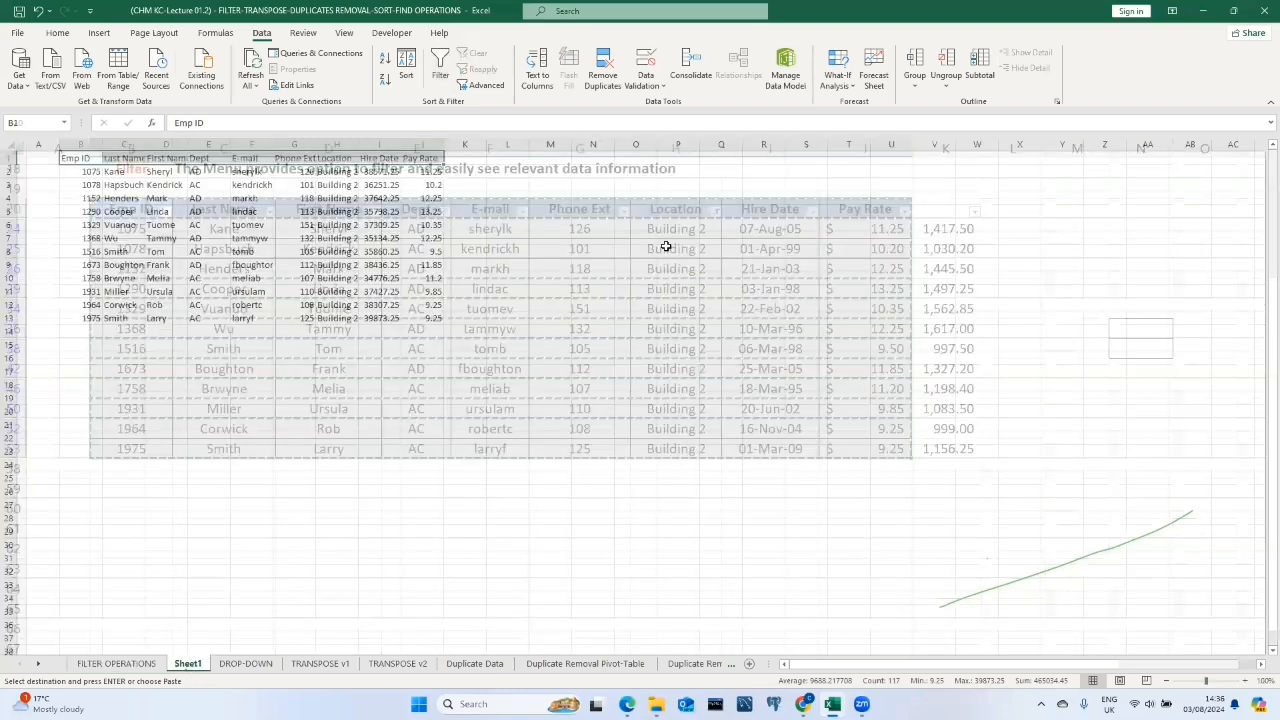
click(512, 158)
right_click(522, 160)
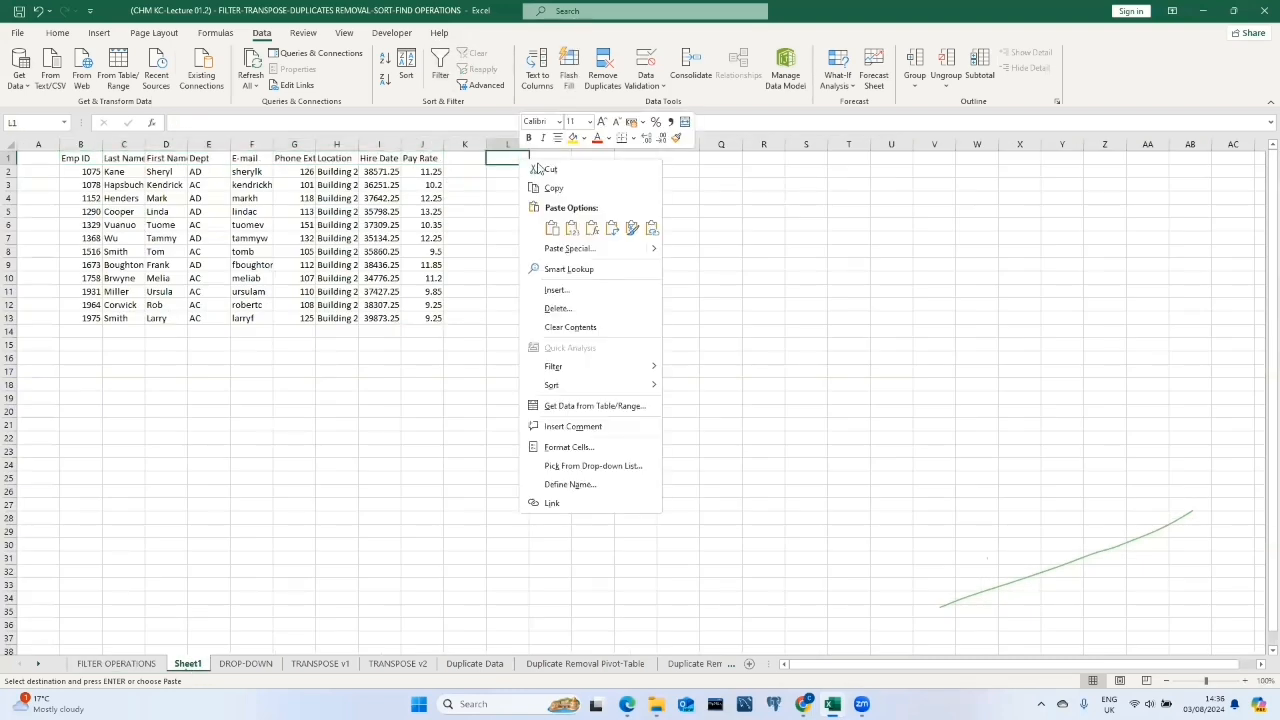
click(574, 229)
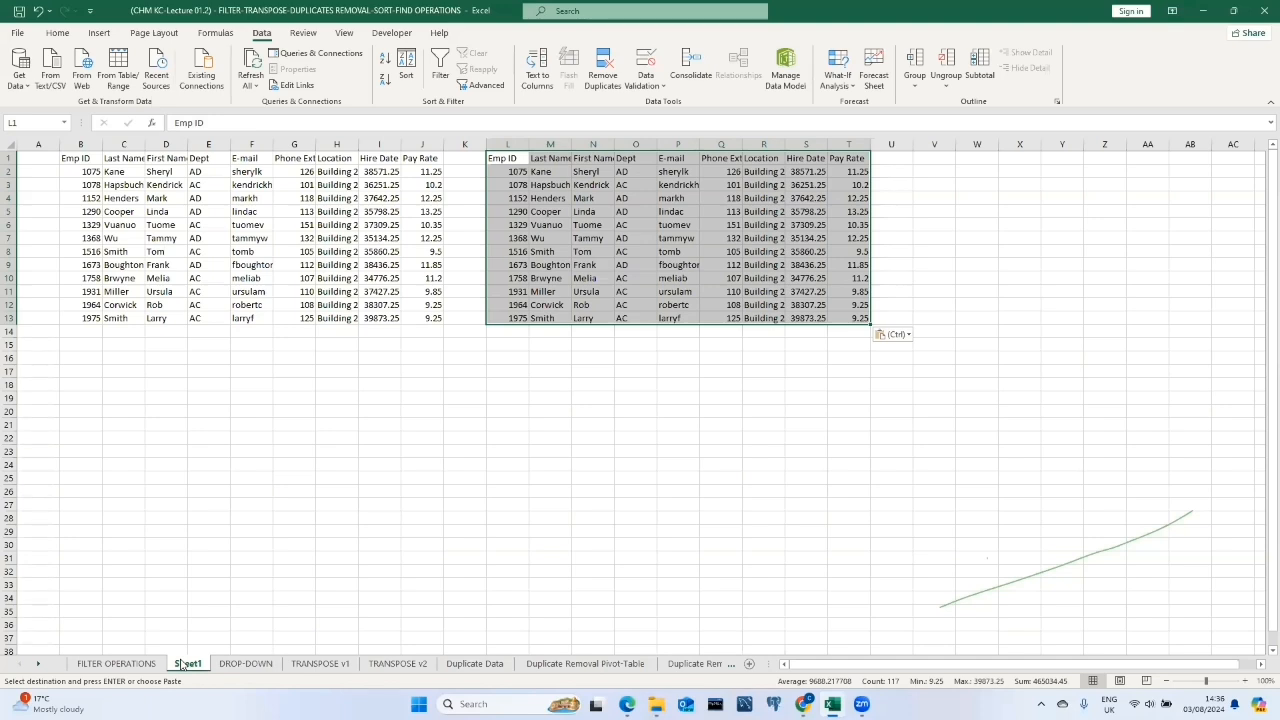
Clear the Location filter from the employee table and open the Pay Rate column's number filter options.
click(113, 664)
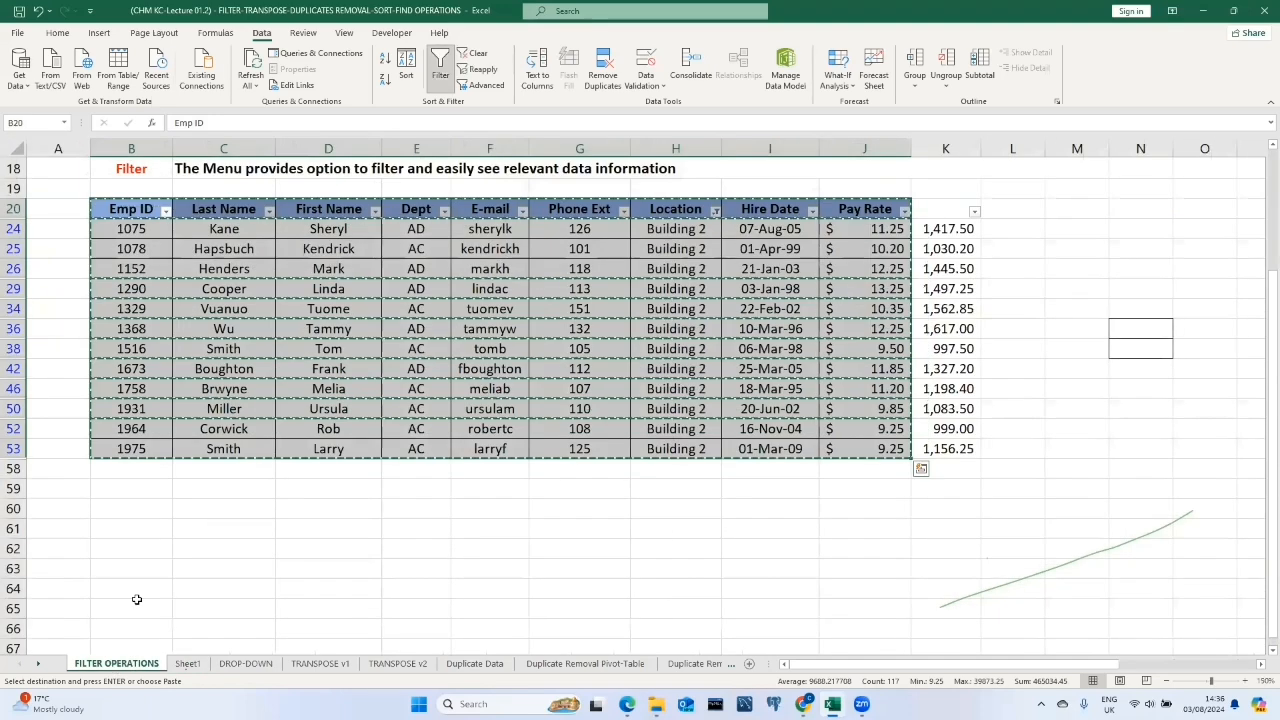
click(477, 53)
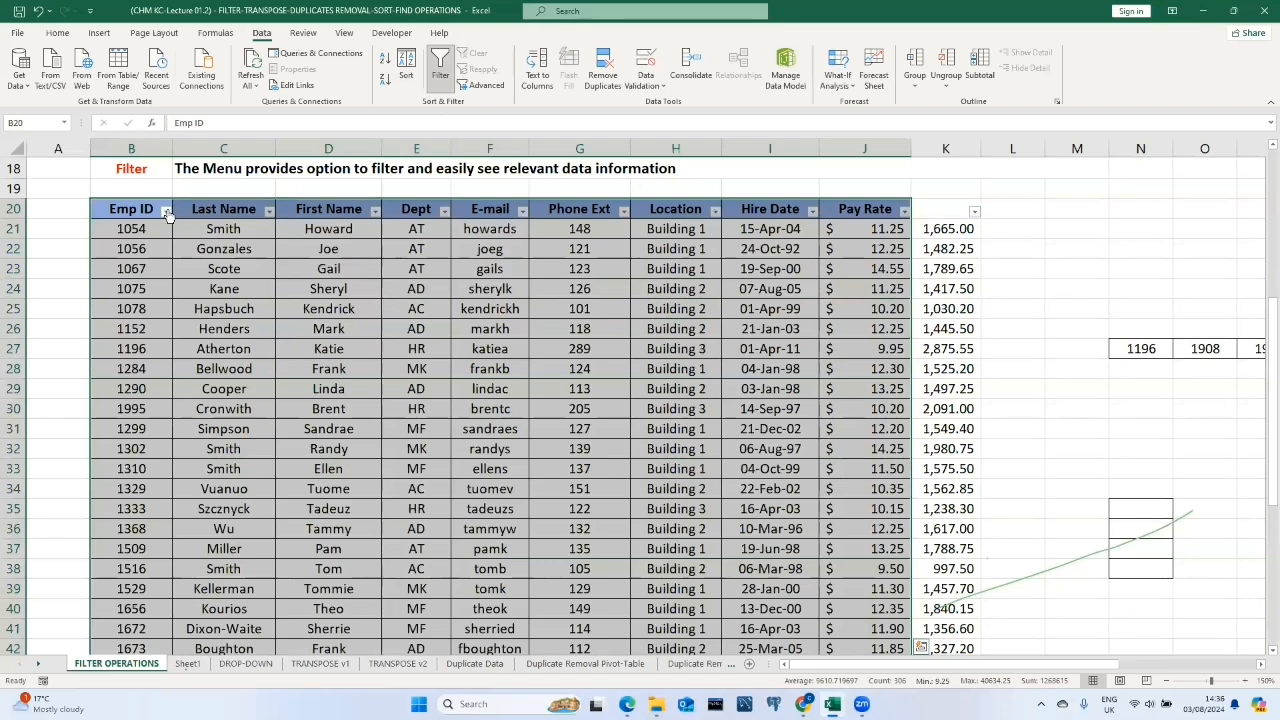
click(904, 211)
mouse_move(793, 335)
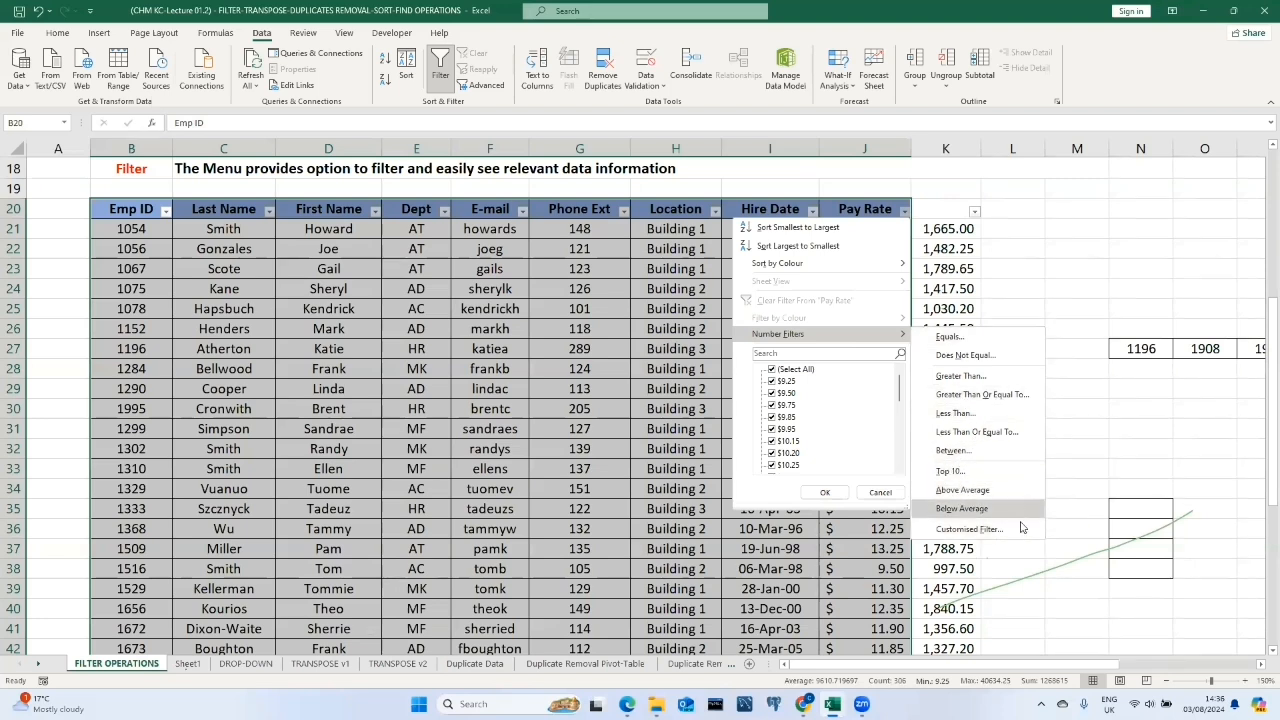
click(1101, 430)
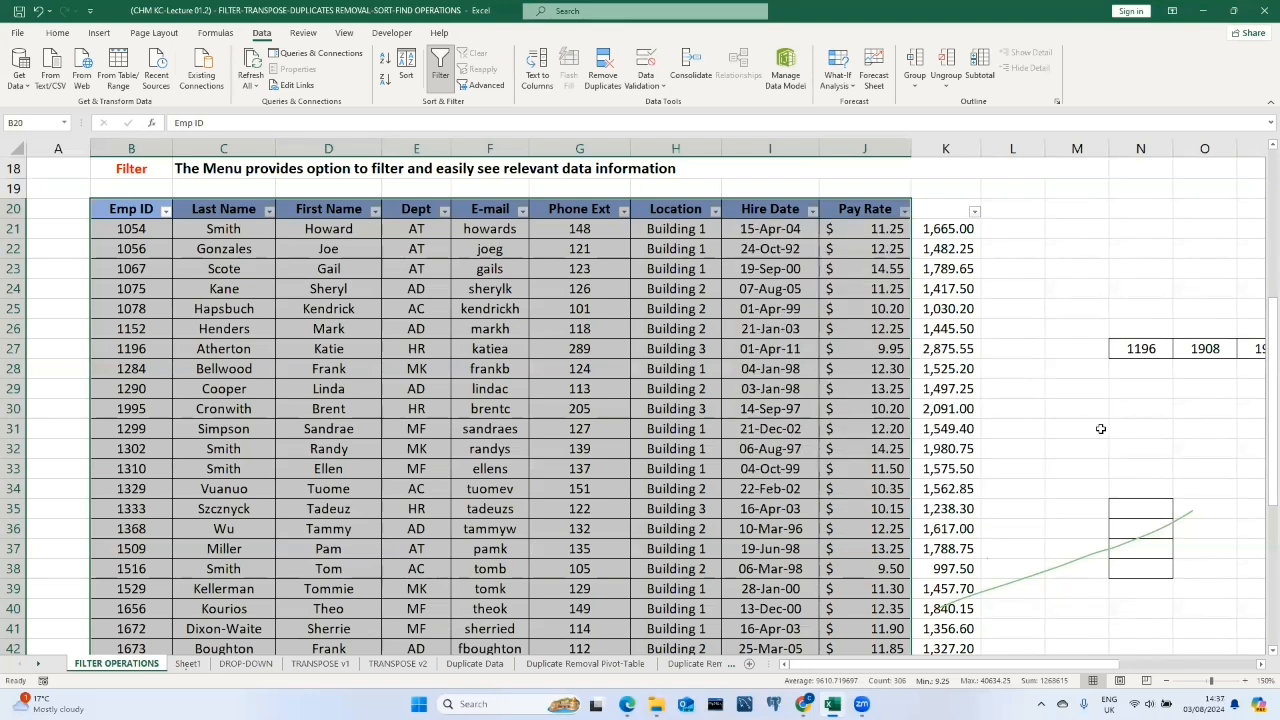
Delete Sheet1 from the workbook.
click(188, 663)
right_click(193, 662)
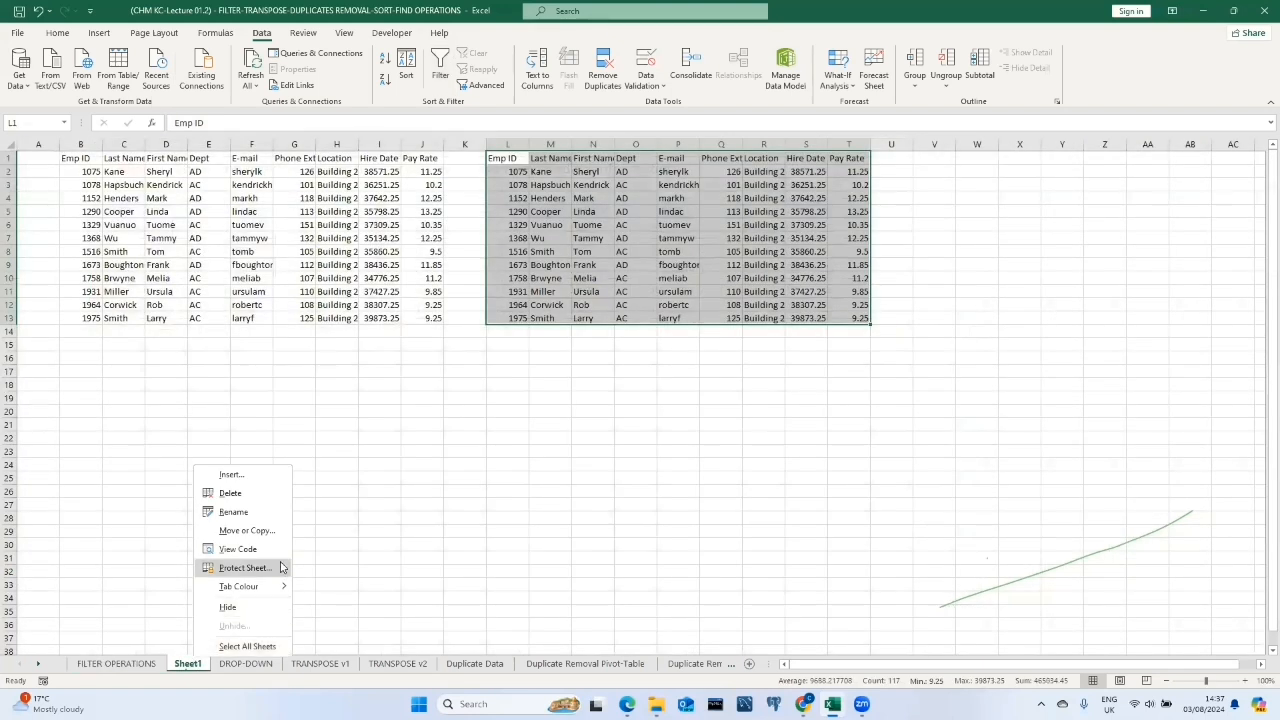
click(248, 492)
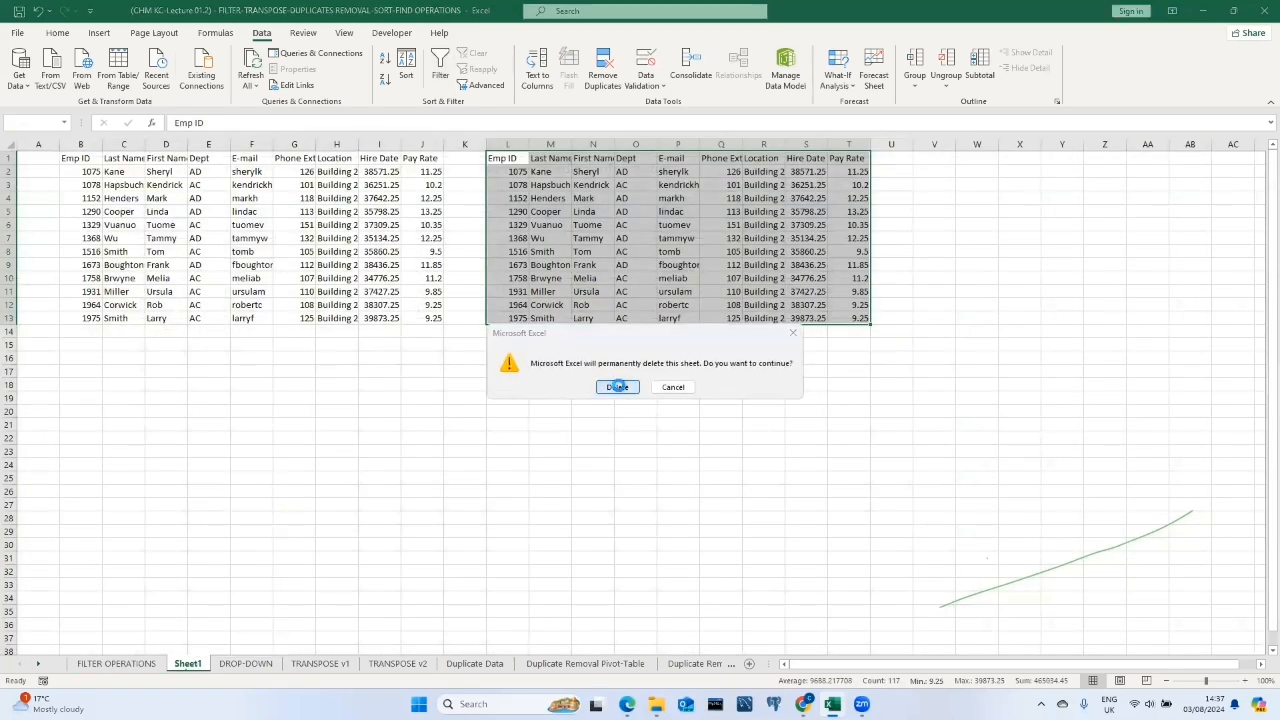
click(616, 386)
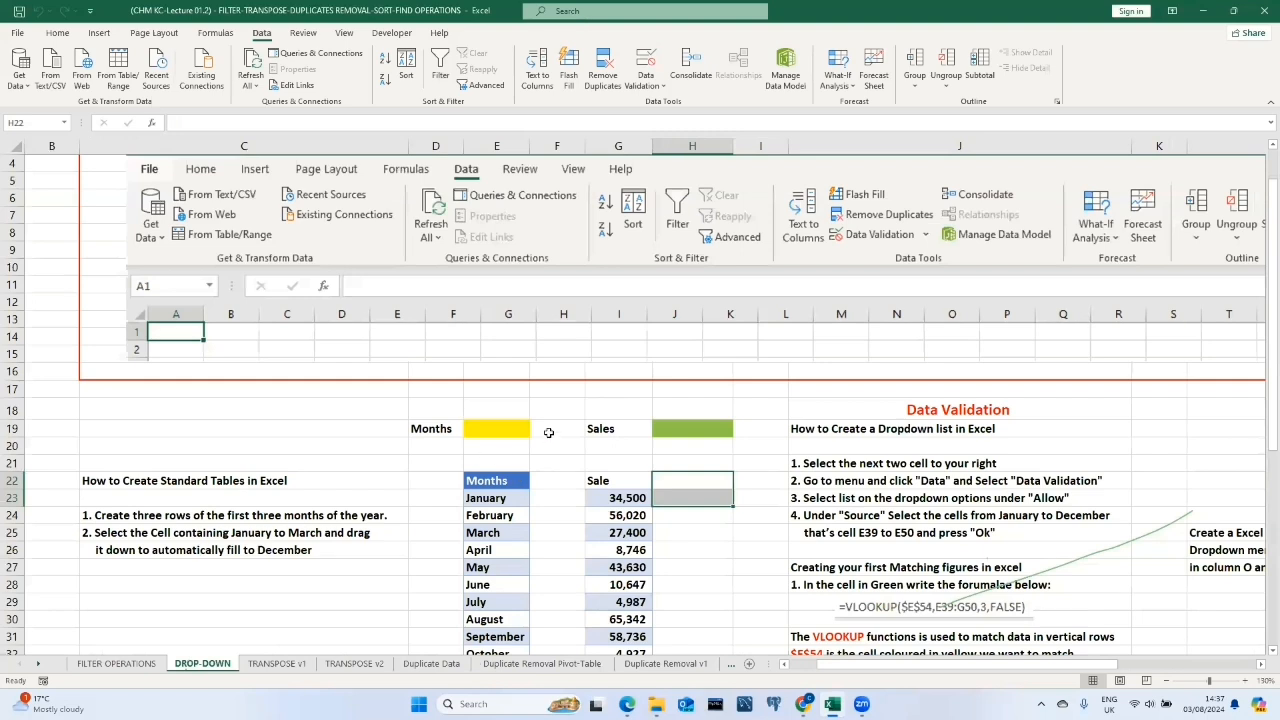
Add List data validation to the yellow Months cell E19 using the month range $E$22:$E$34 as source.
scroll(548, 432, down, 1)
scroll(548, 432, down, 1)
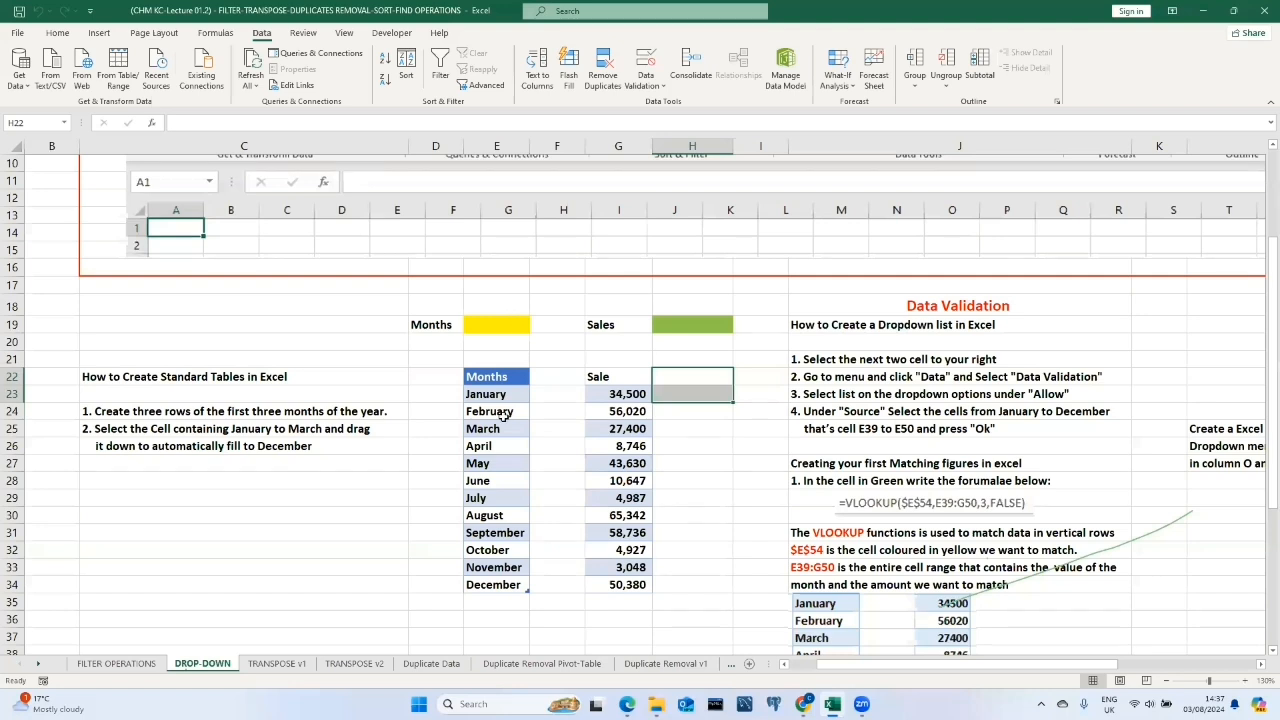
click(505, 321)
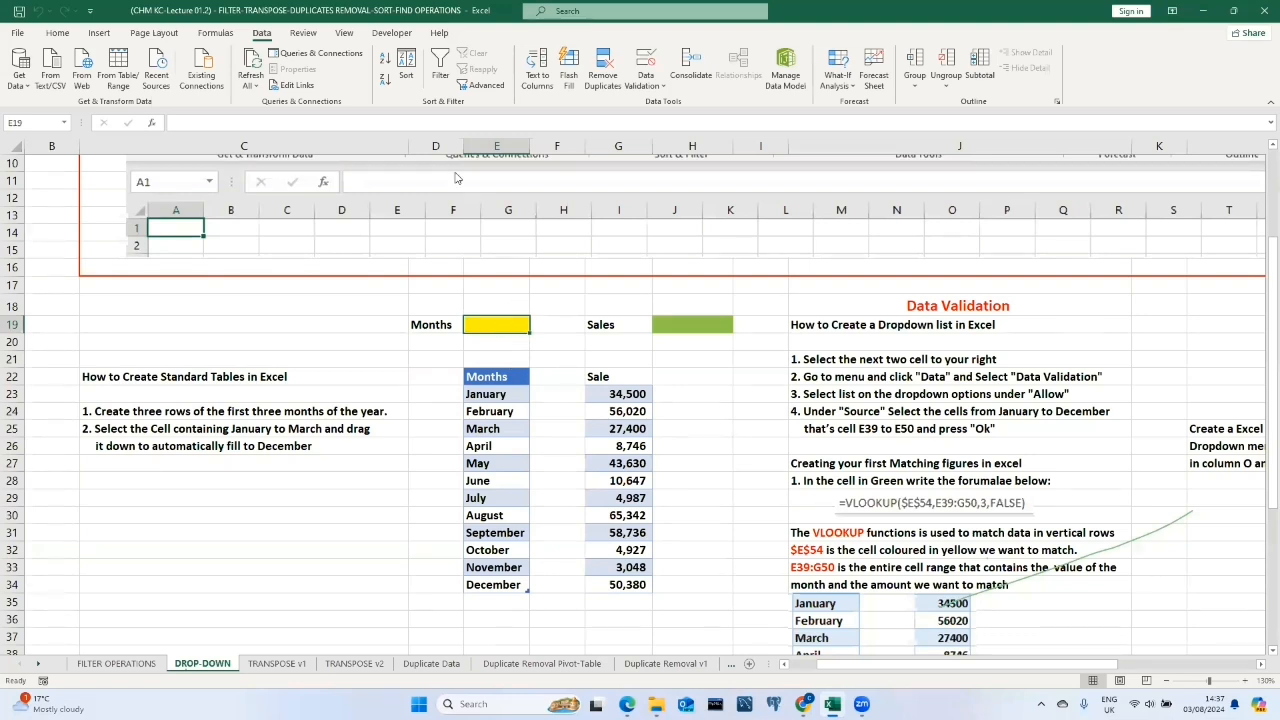
click(646, 66)
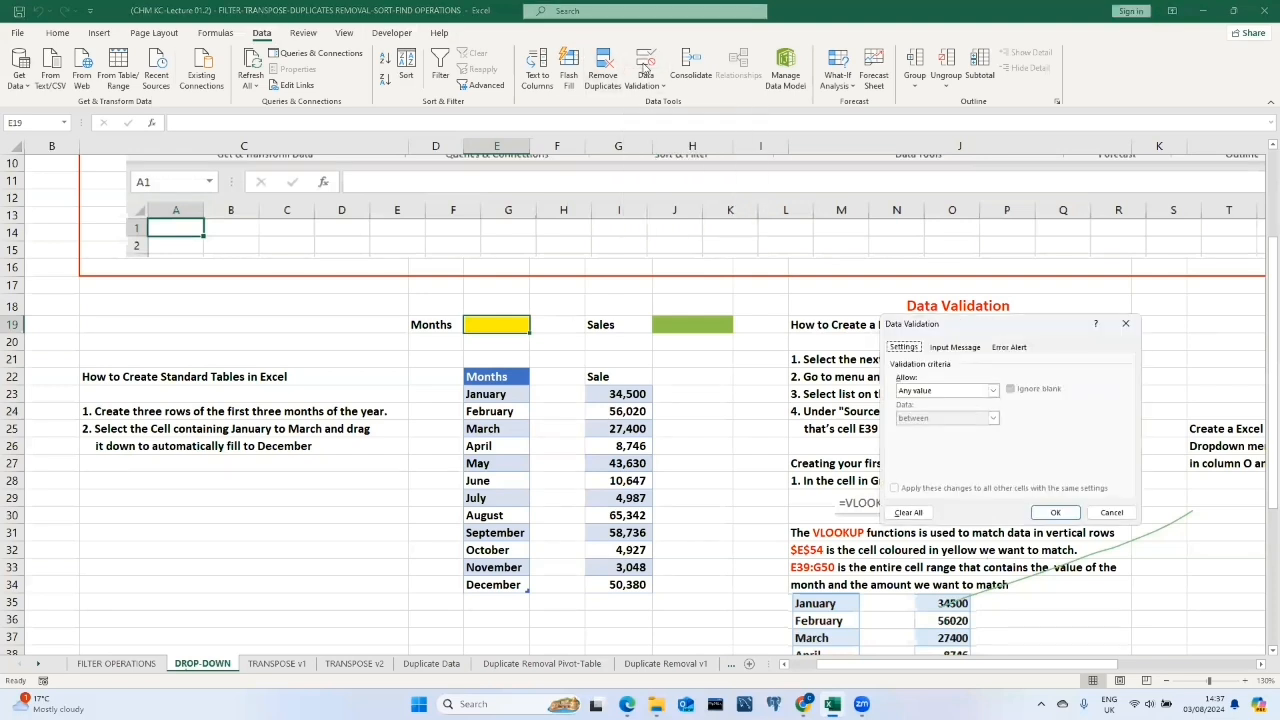
click(968, 392)
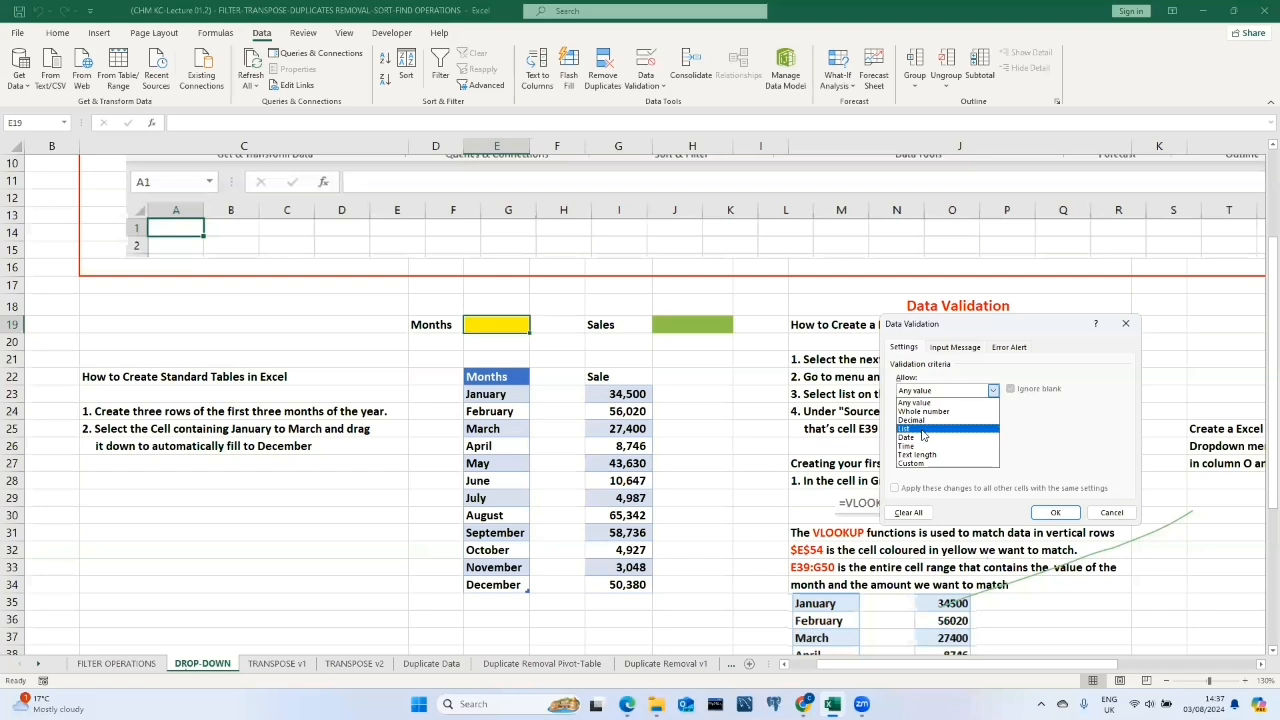
click(923, 429)
click(908, 445)
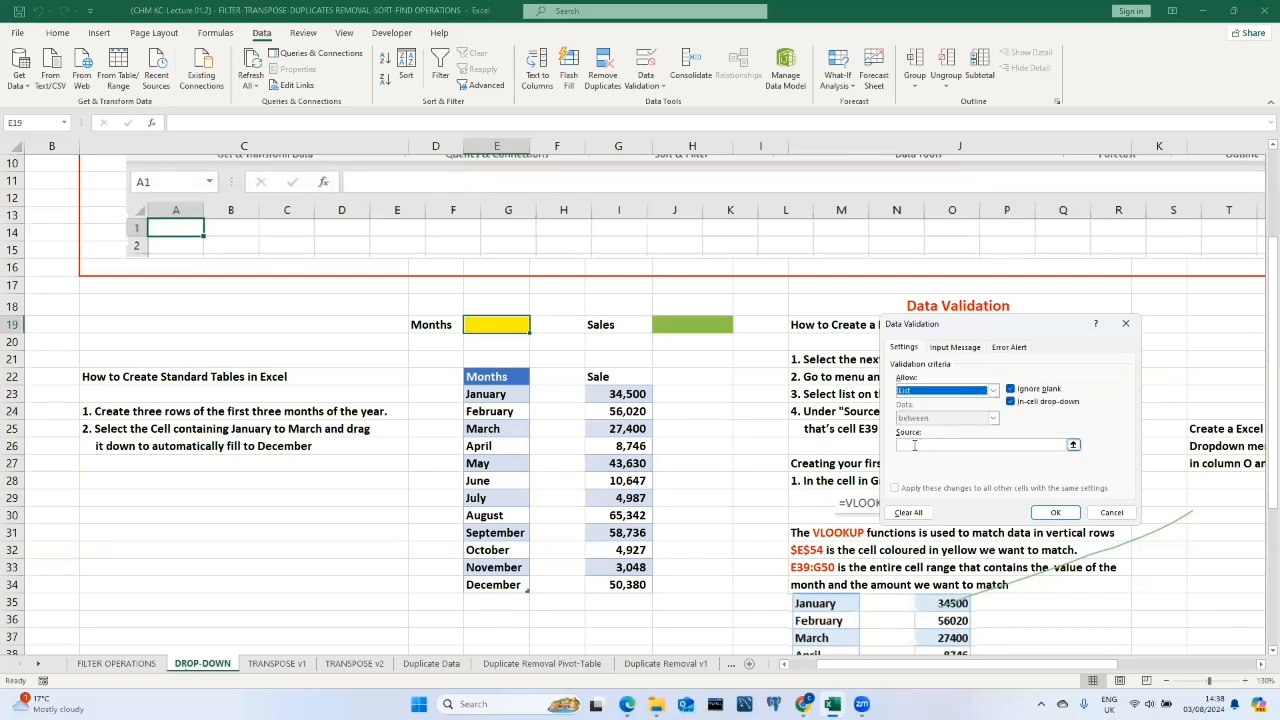
click(913, 445)
drag(488, 380, 498, 586)
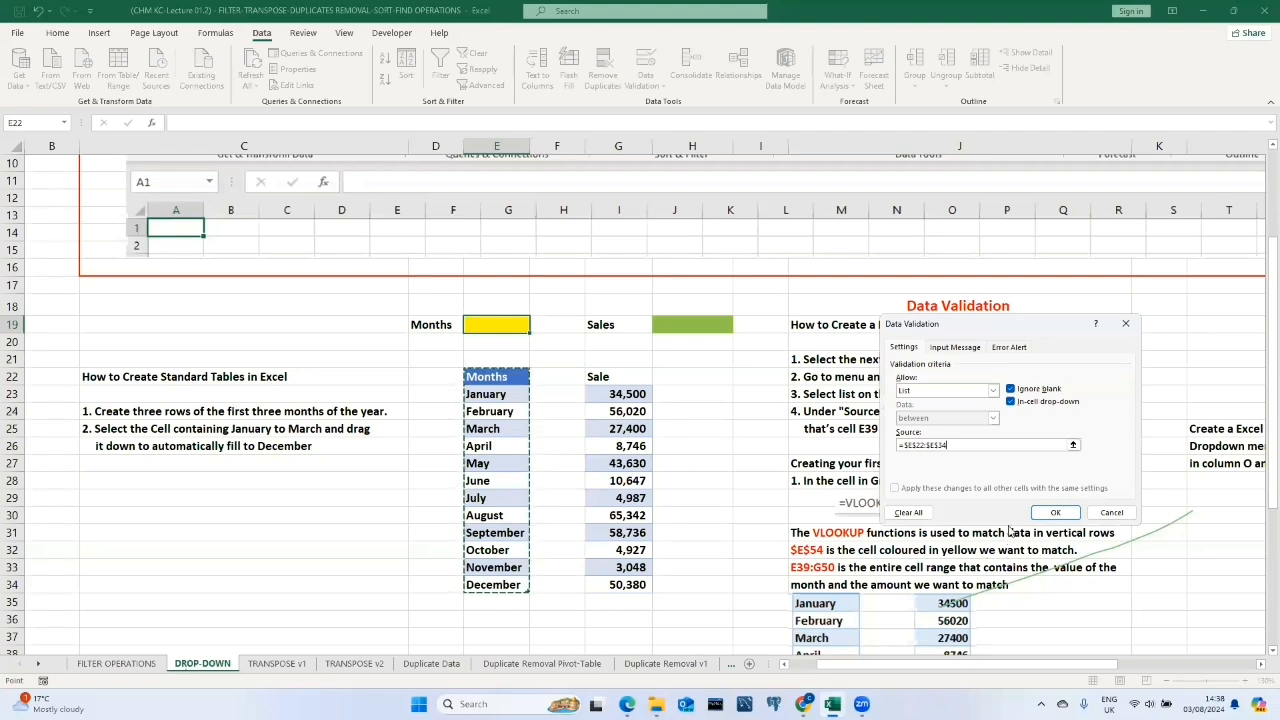
click(1042, 513)
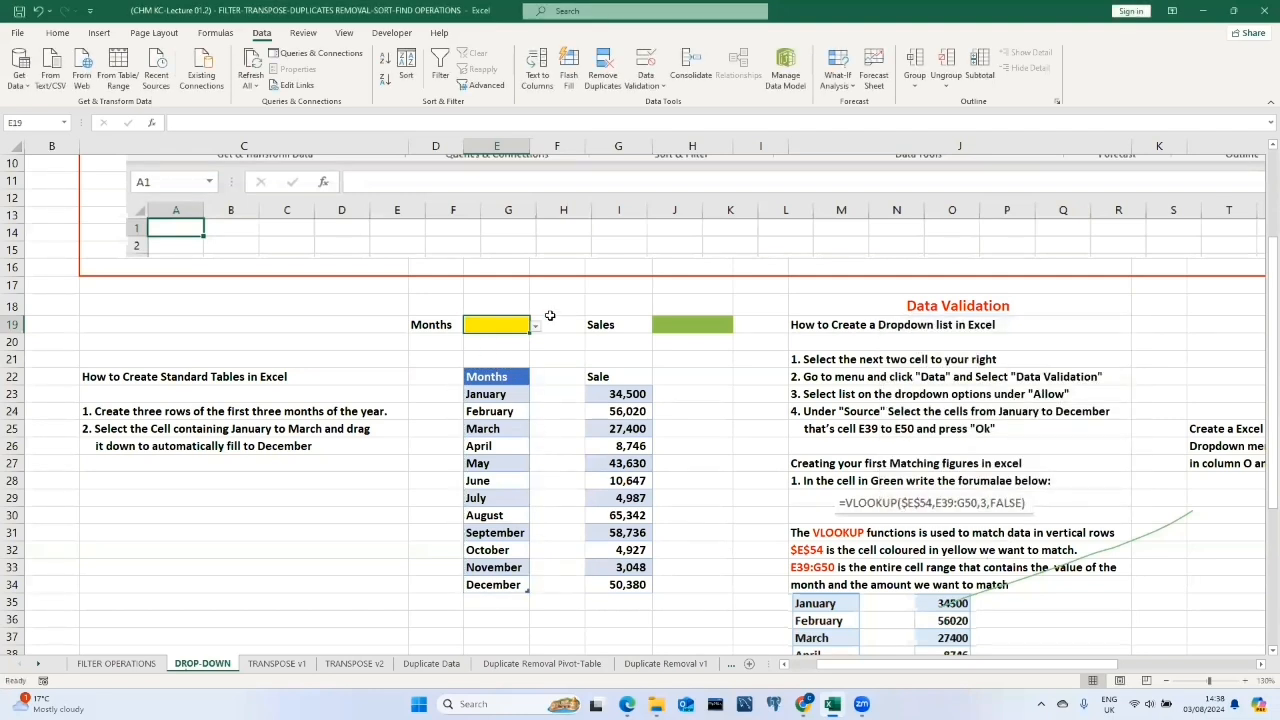
Test the Months drop-down by picking January, April, August and then November.
click(535, 326)
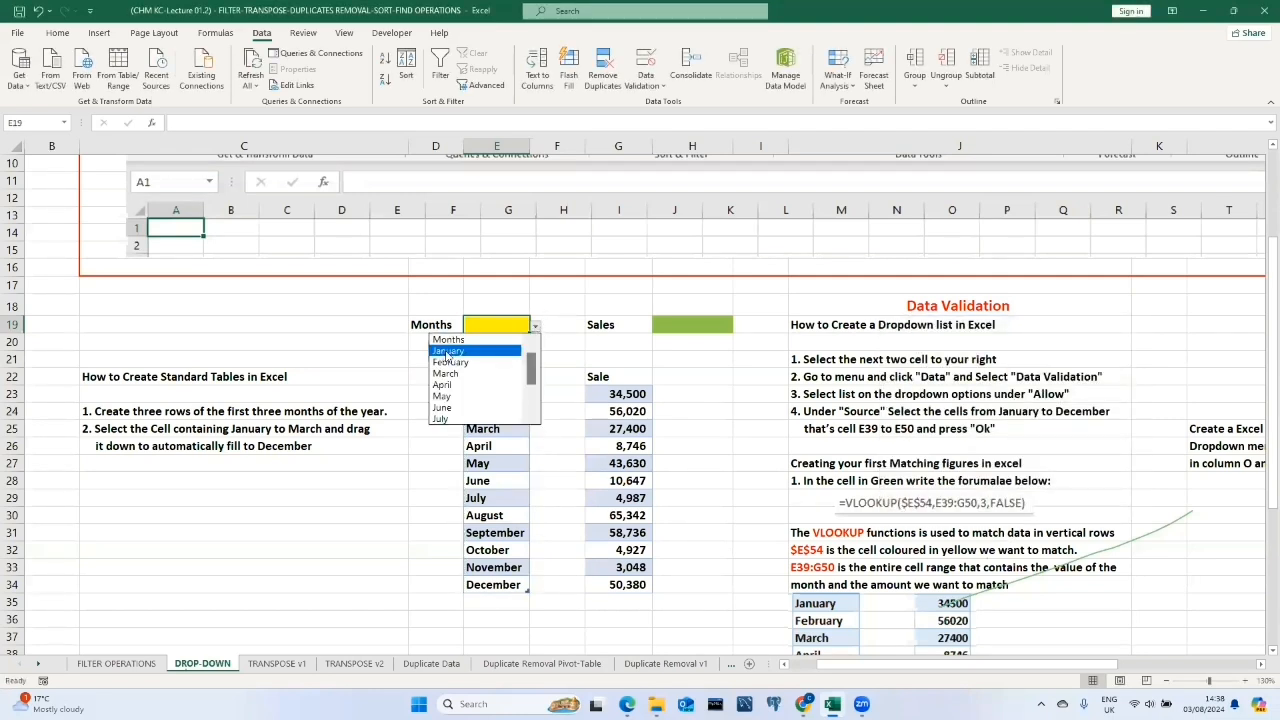
click(447, 352)
click(535, 326)
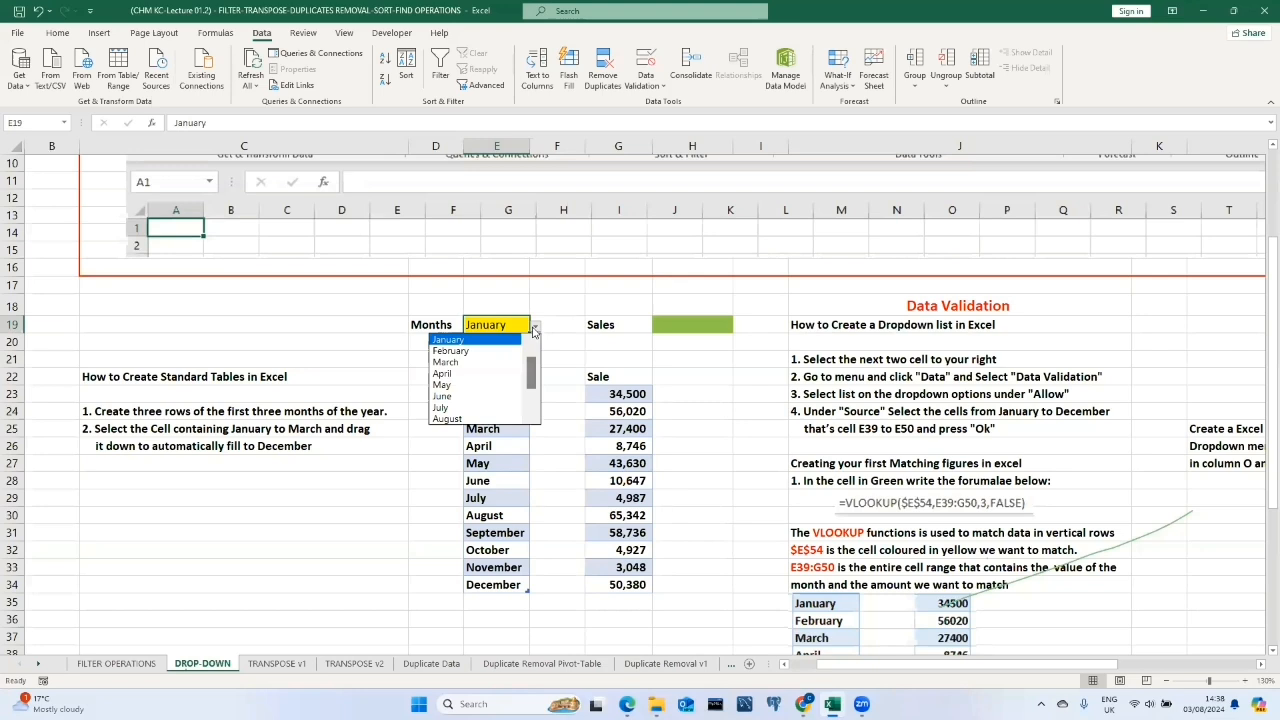
click(462, 374)
click(535, 326)
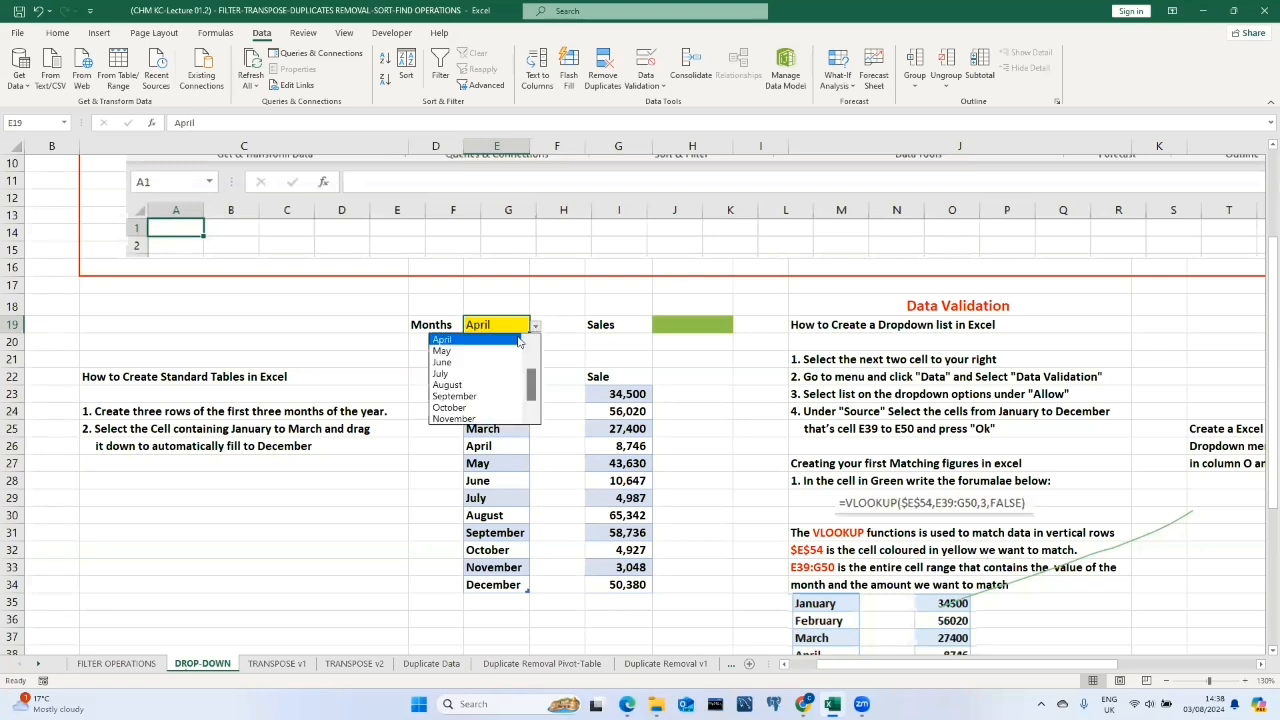
click(460, 385)
click(535, 326)
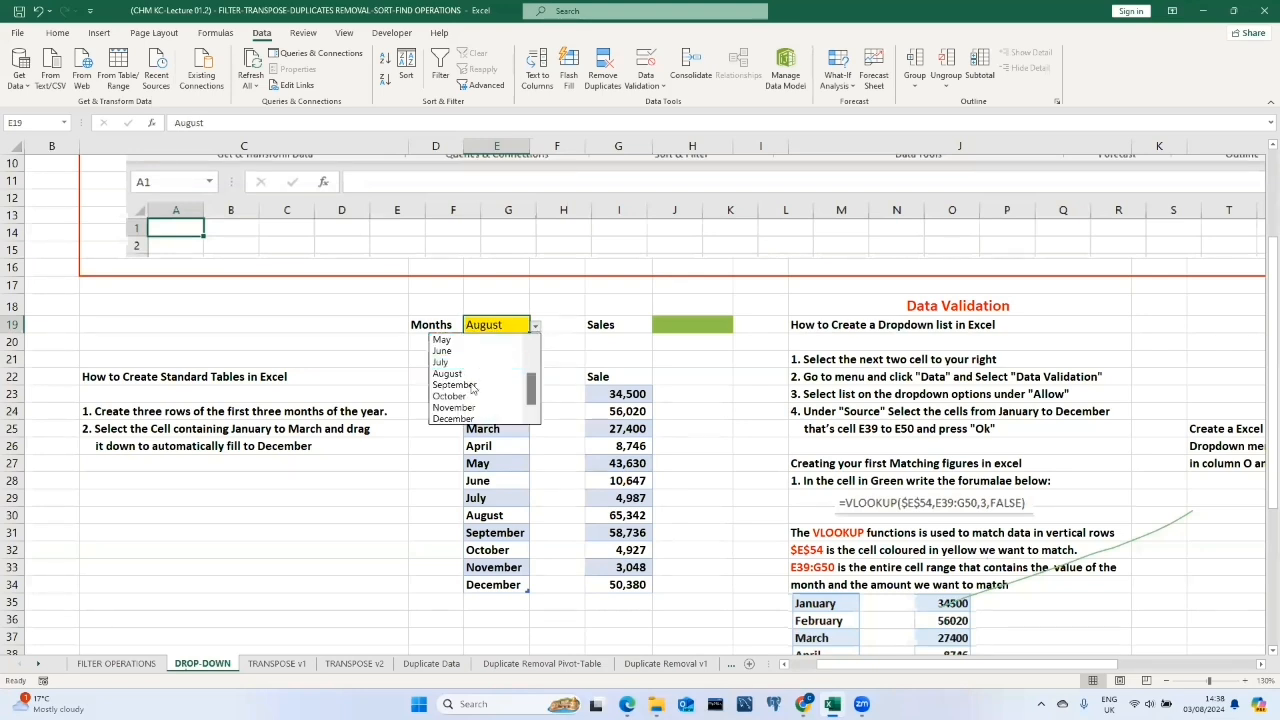
click(453, 407)
click(557, 395)
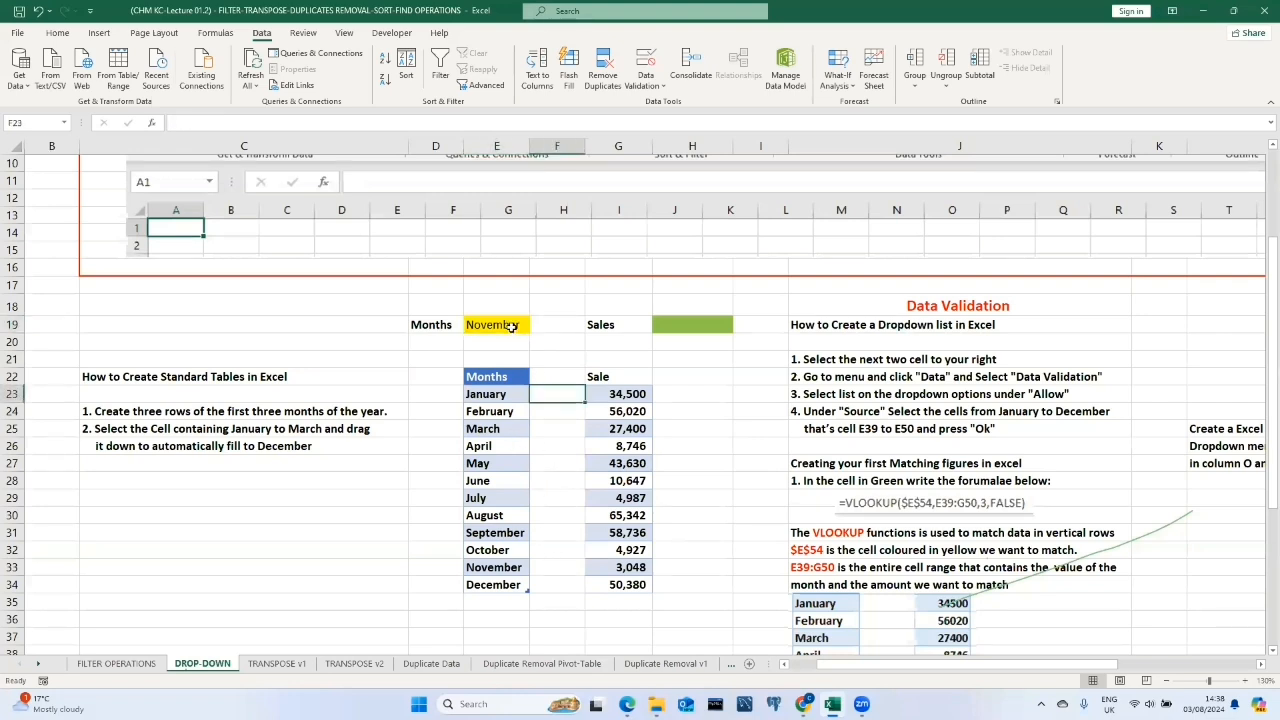
Pick August from the Months drop-down in cell E19.
click(510, 326)
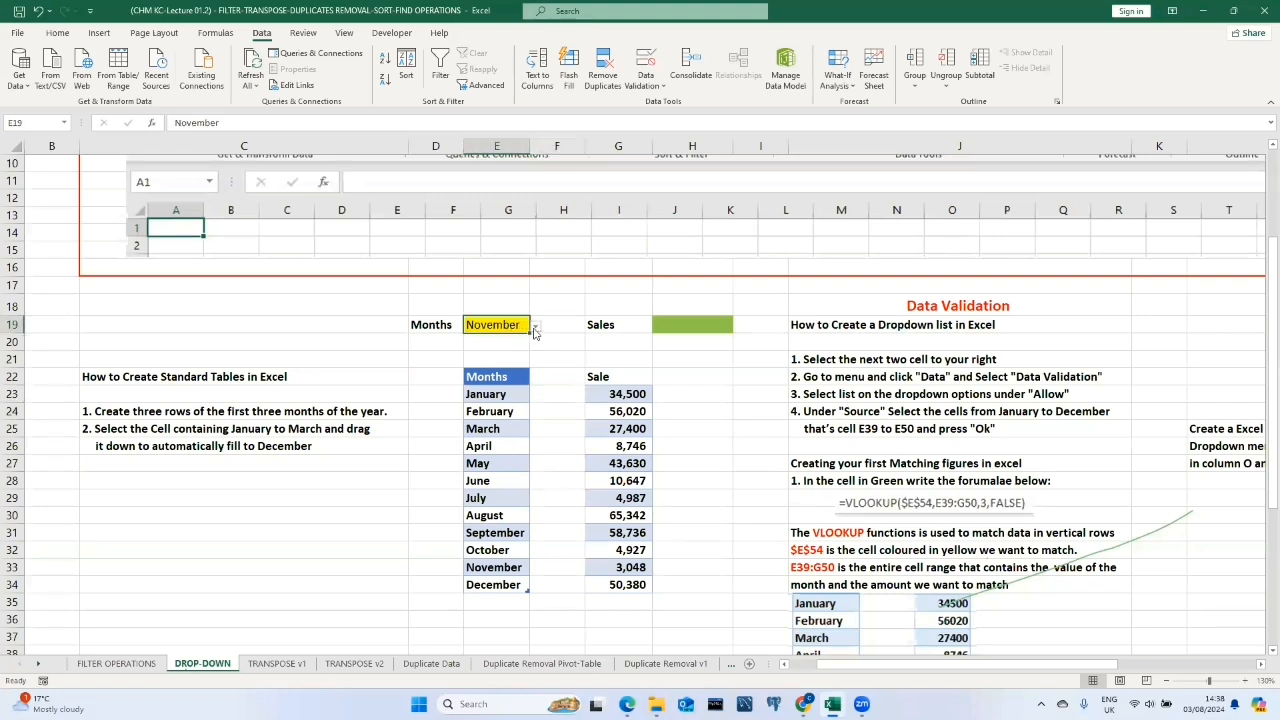
click(535, 327)
click(482, 378)
Insert a VLOOKUP function in the green Sales cell H19 and set its lookup value to E19.
click(690, 325)
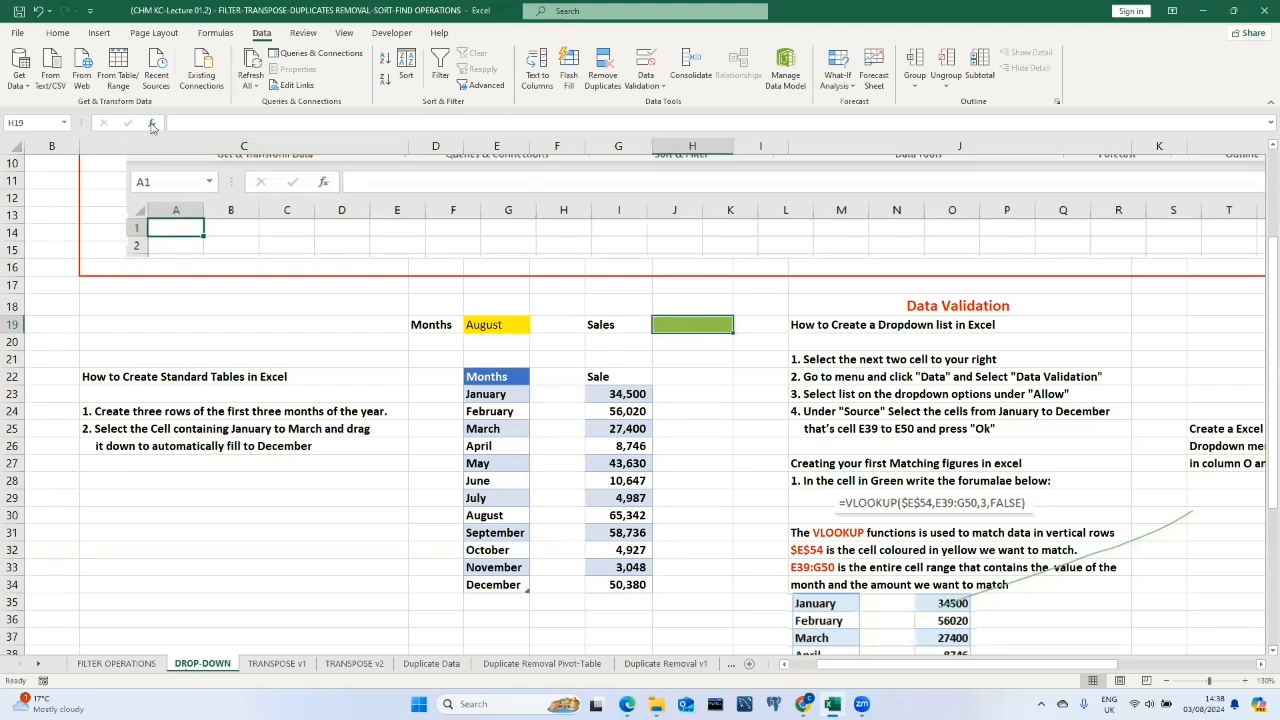
click(152, 124)
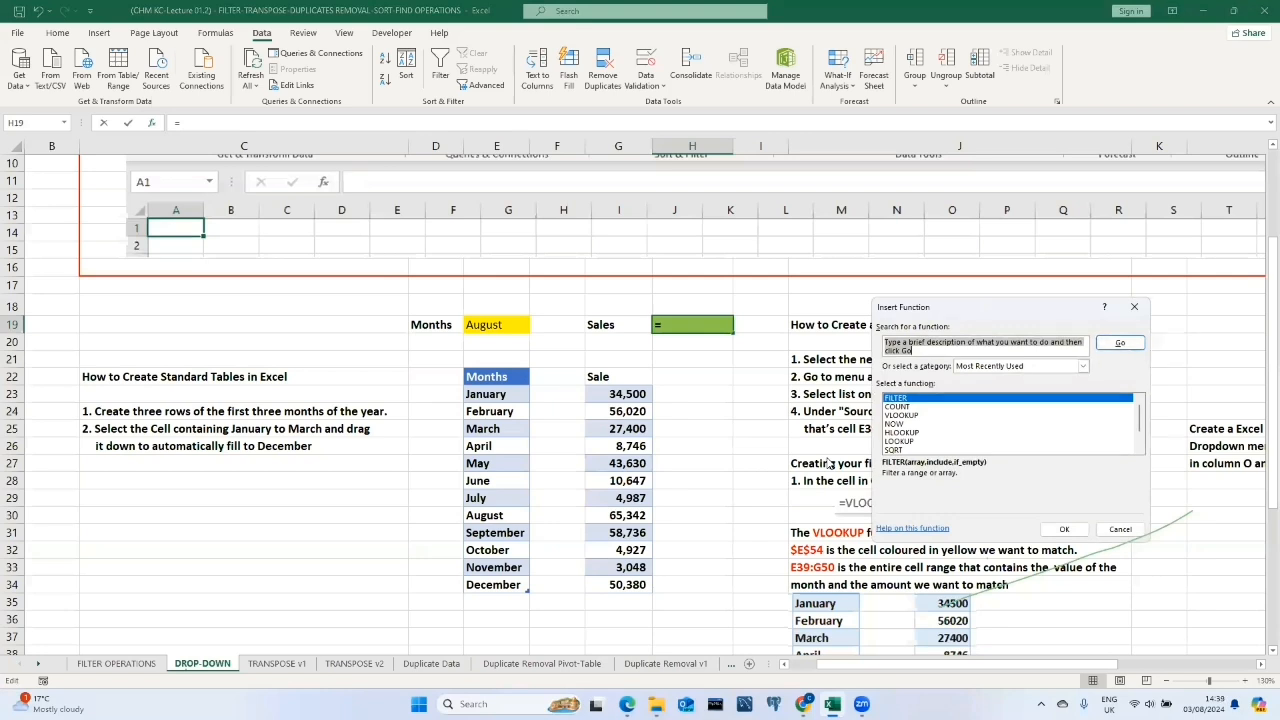
text(v)
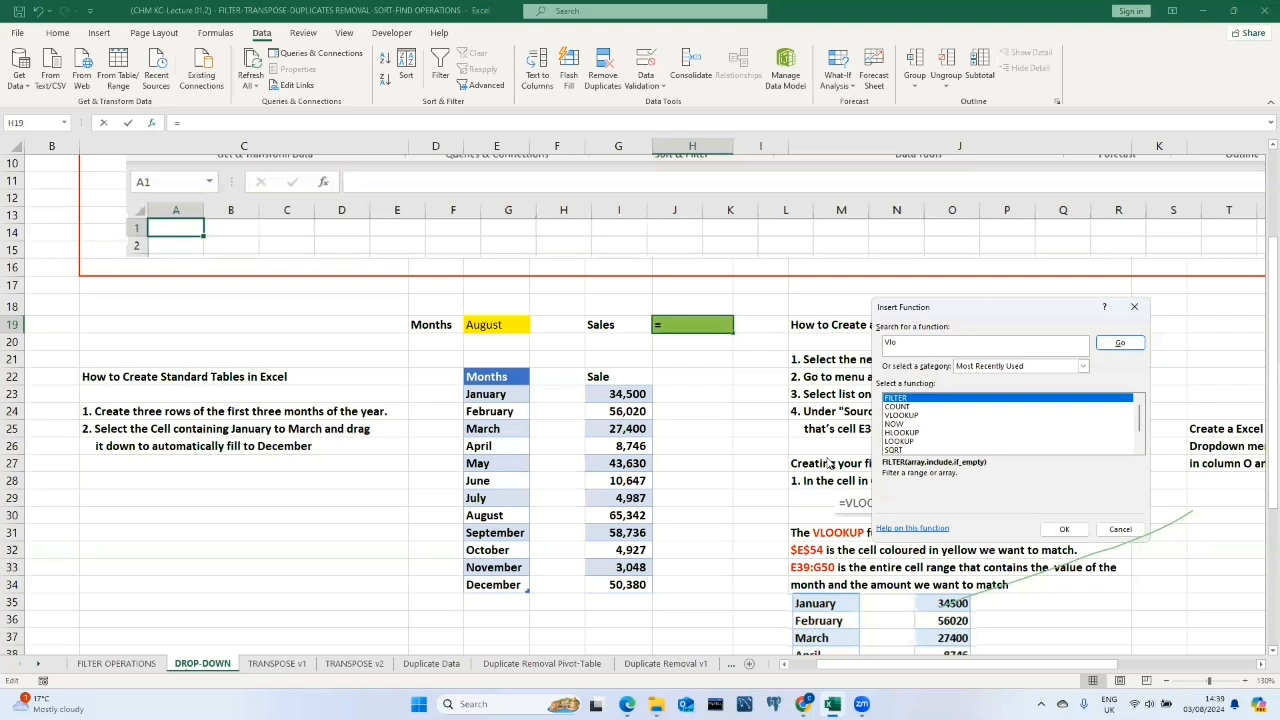
click(911, 415)
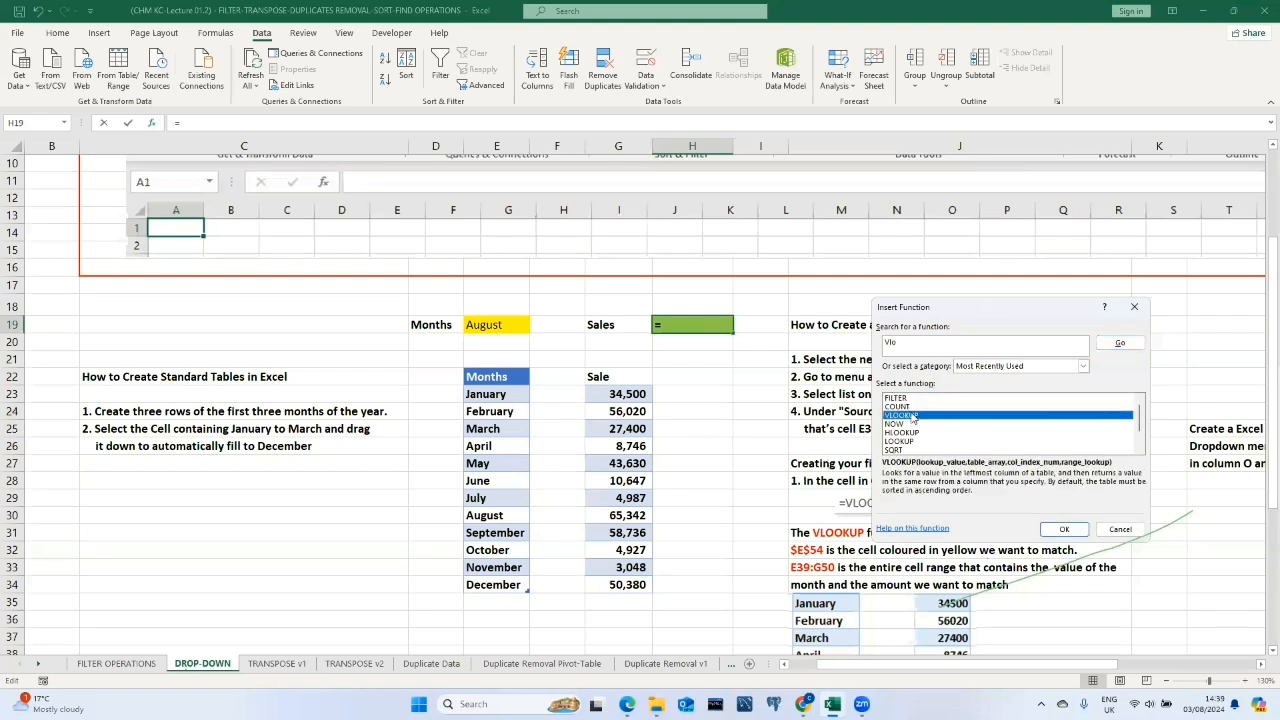
click(1064, 529)
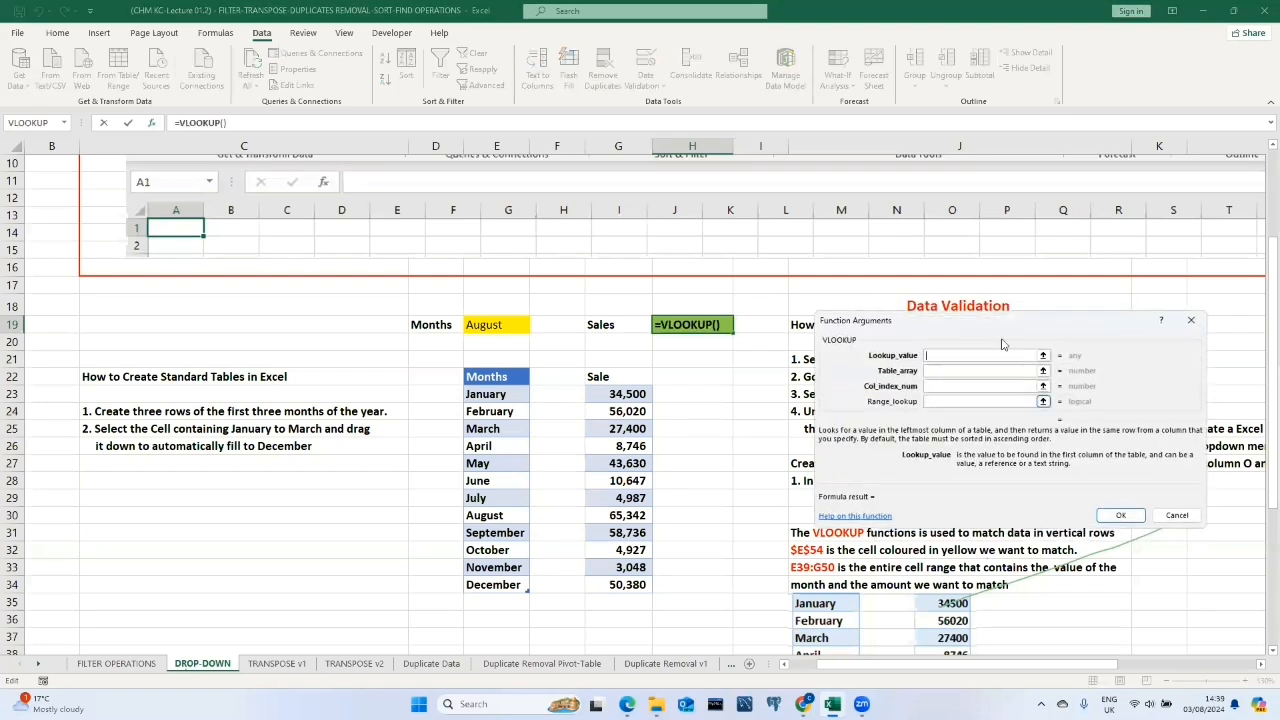
click(969, 364)
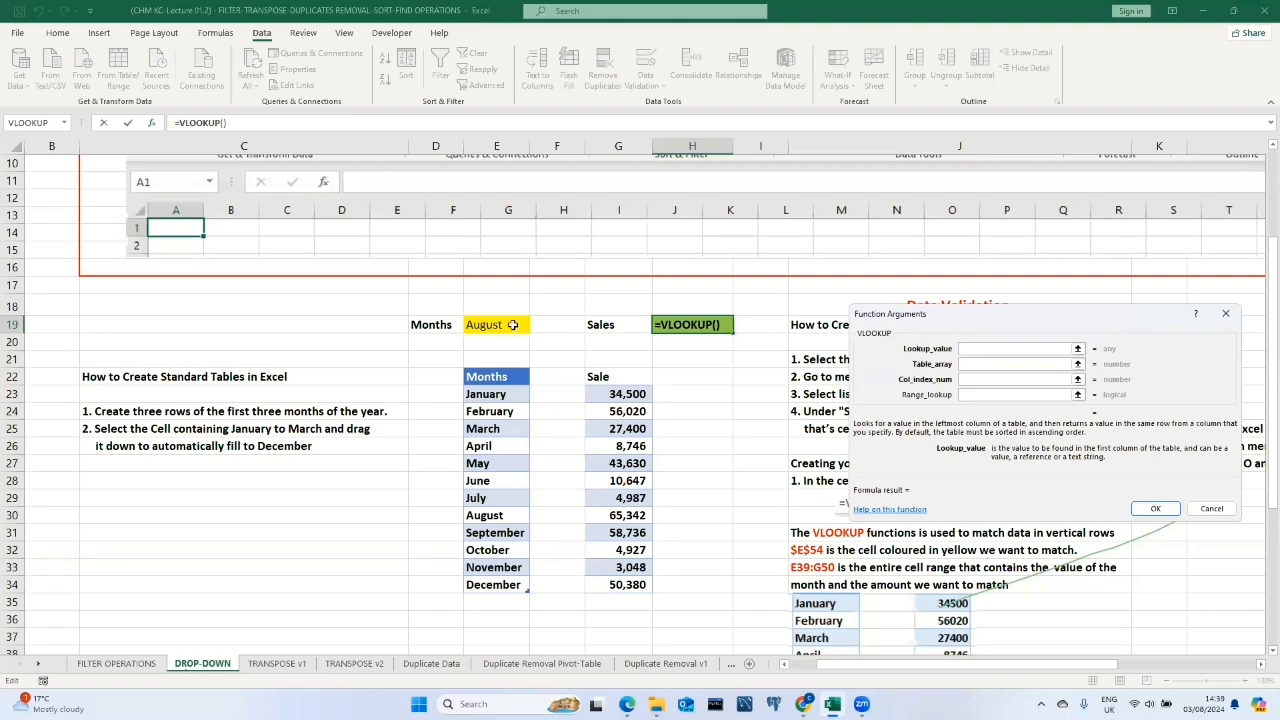
click(490, 325)
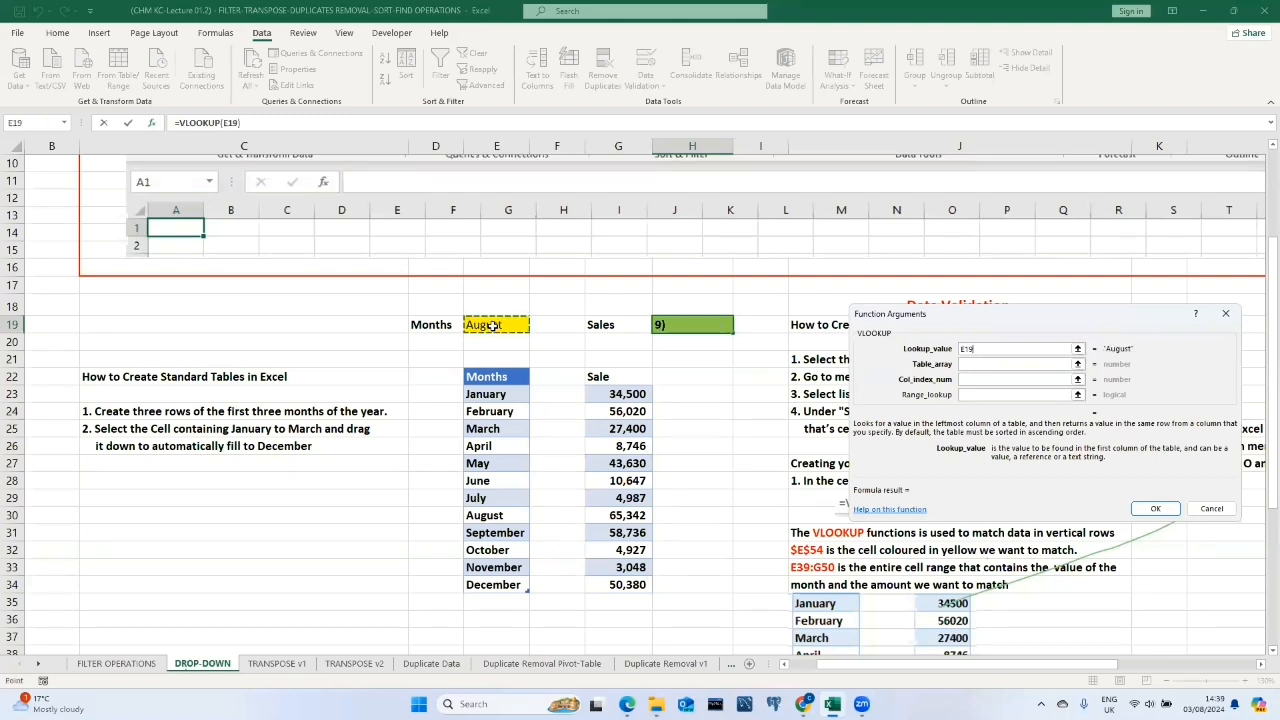
Set VLOOKUP's table array to E22:G34, column index to 3 and range lookup to False, and confirm.
click(981, 365)
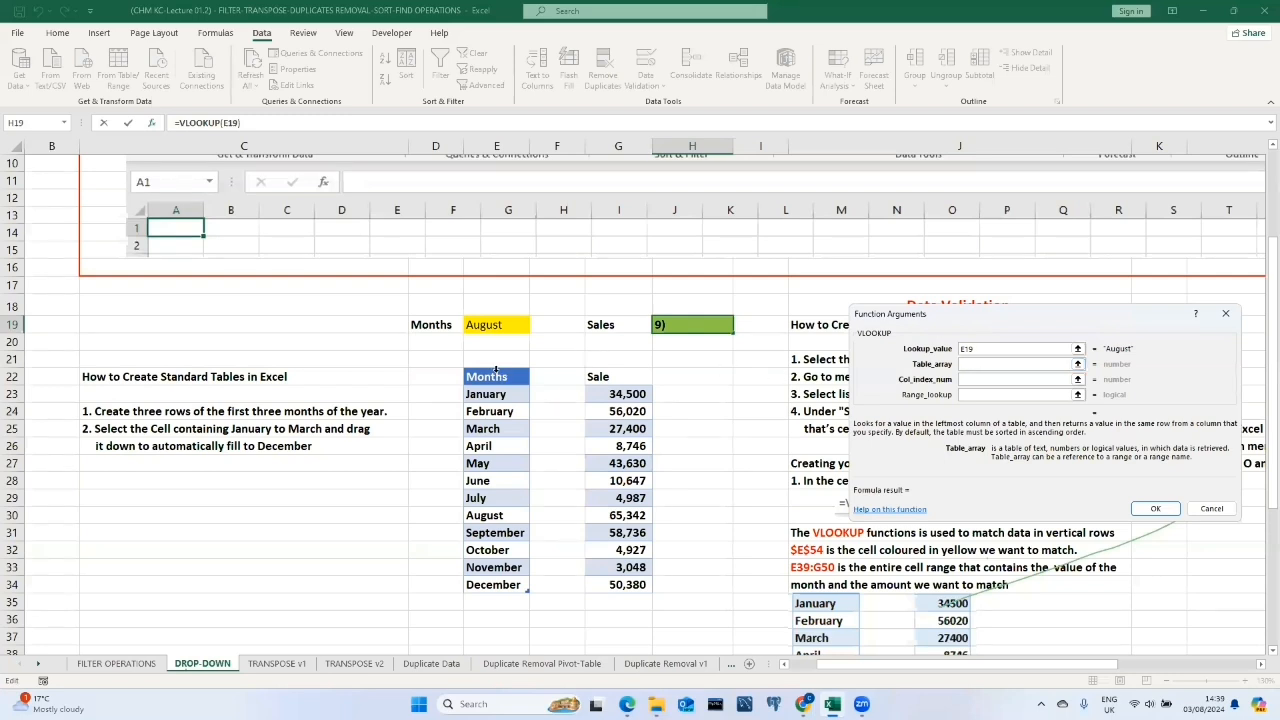
drag(489, 376, 608, 590)
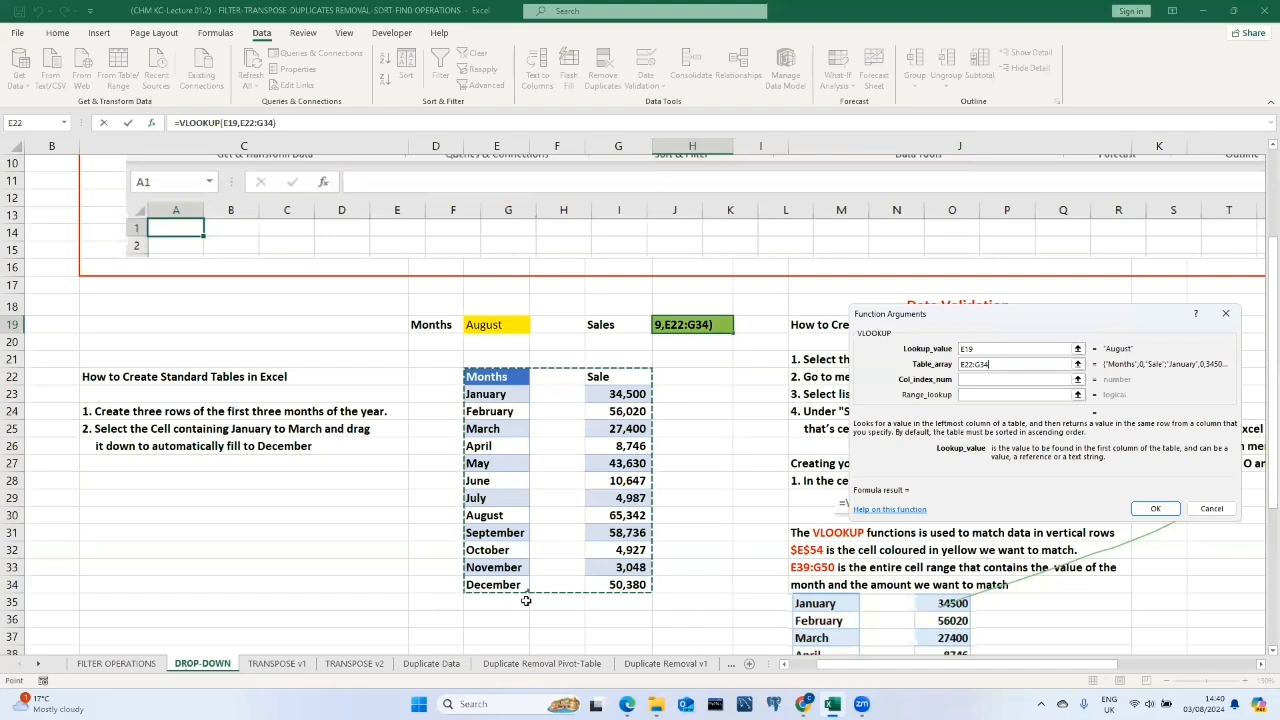
click(993, 382)
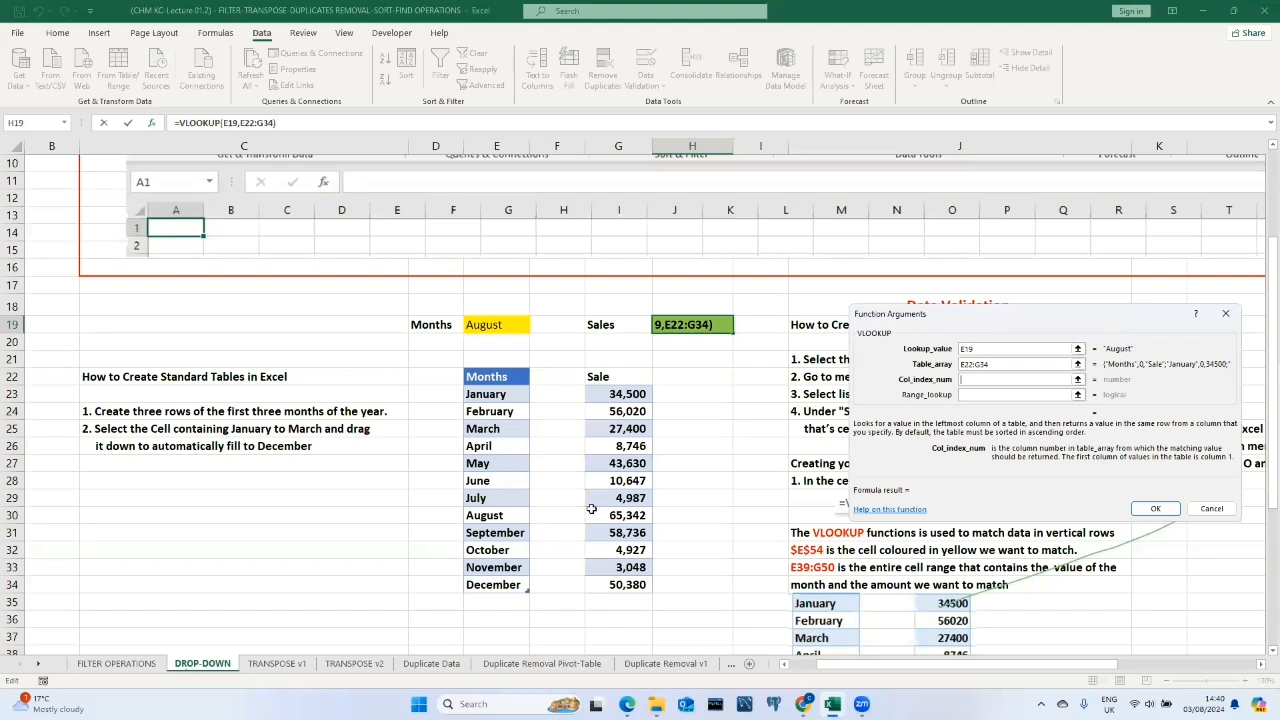
text(3)
click(989, 396)
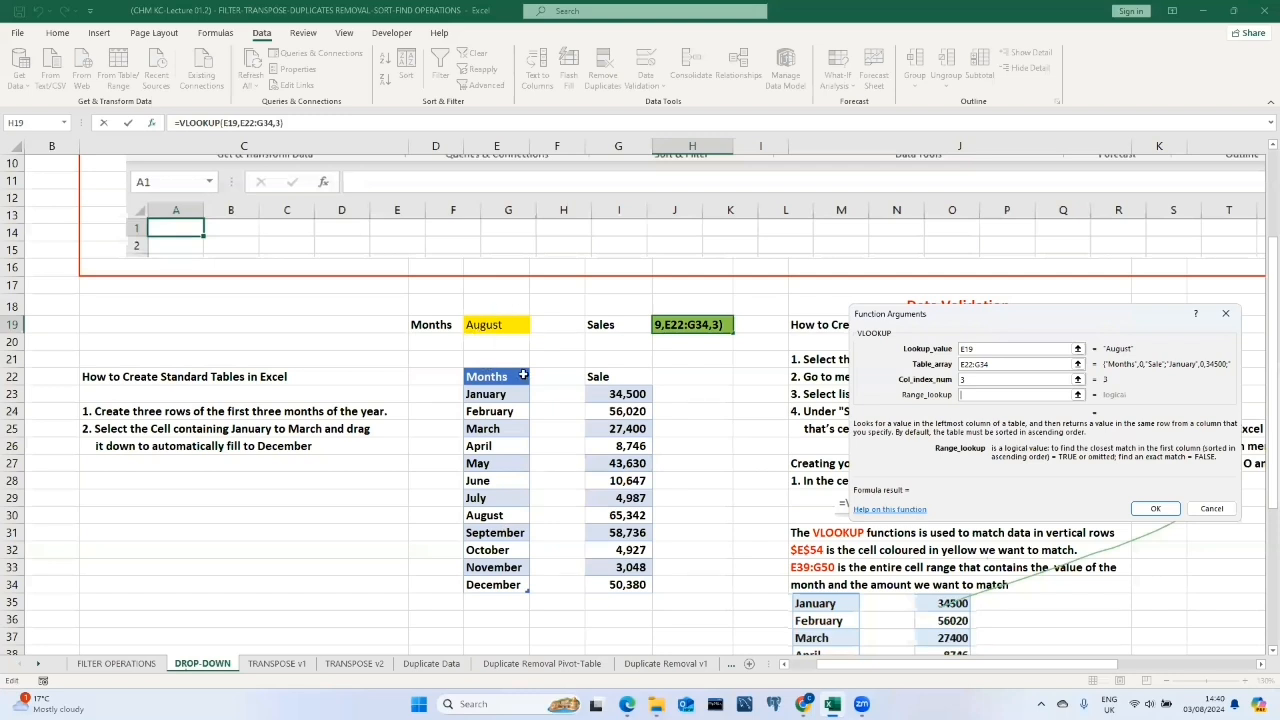
text(False)
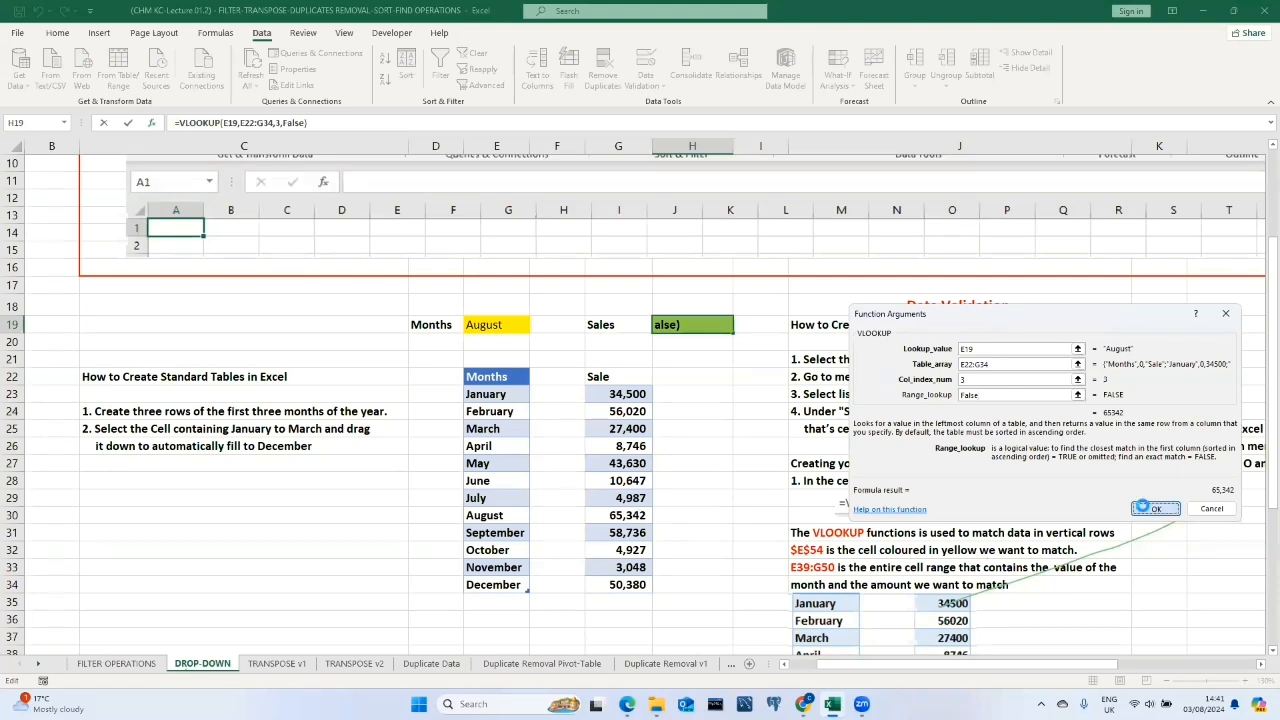
click(1142, 505)
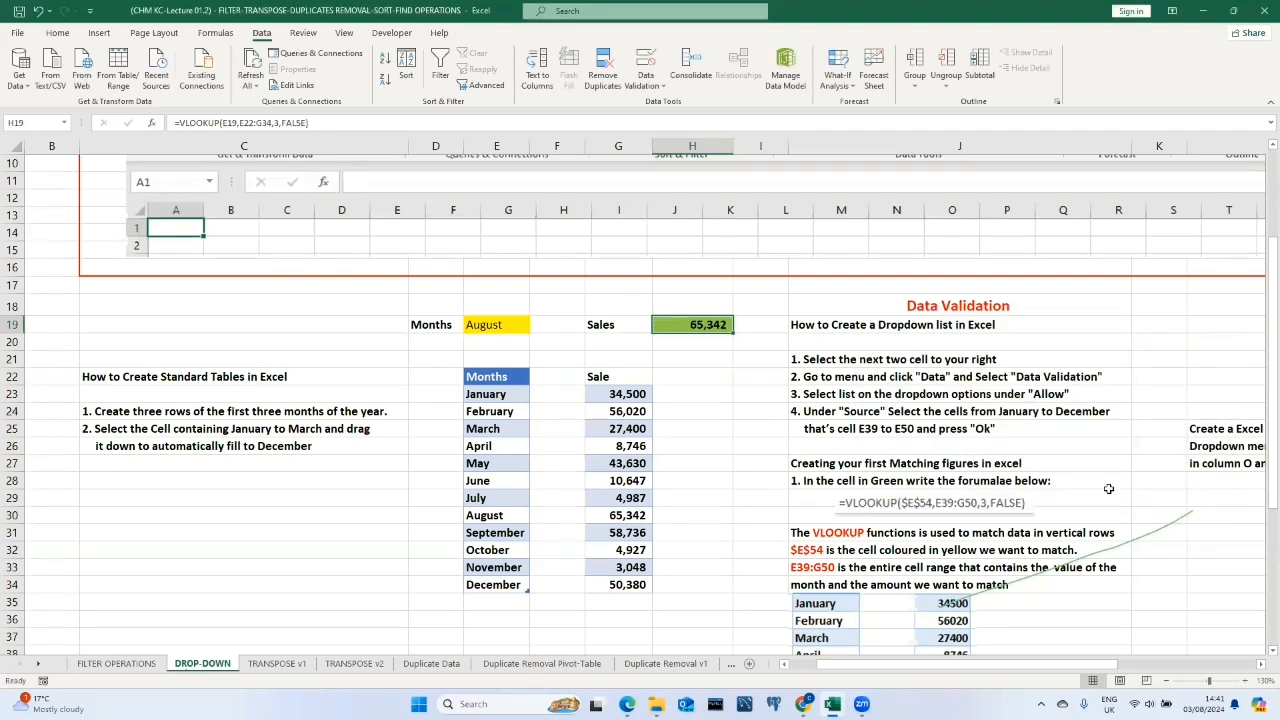
Test the lookup by picking December and then May from the Months drop-down.
click(502, 325)
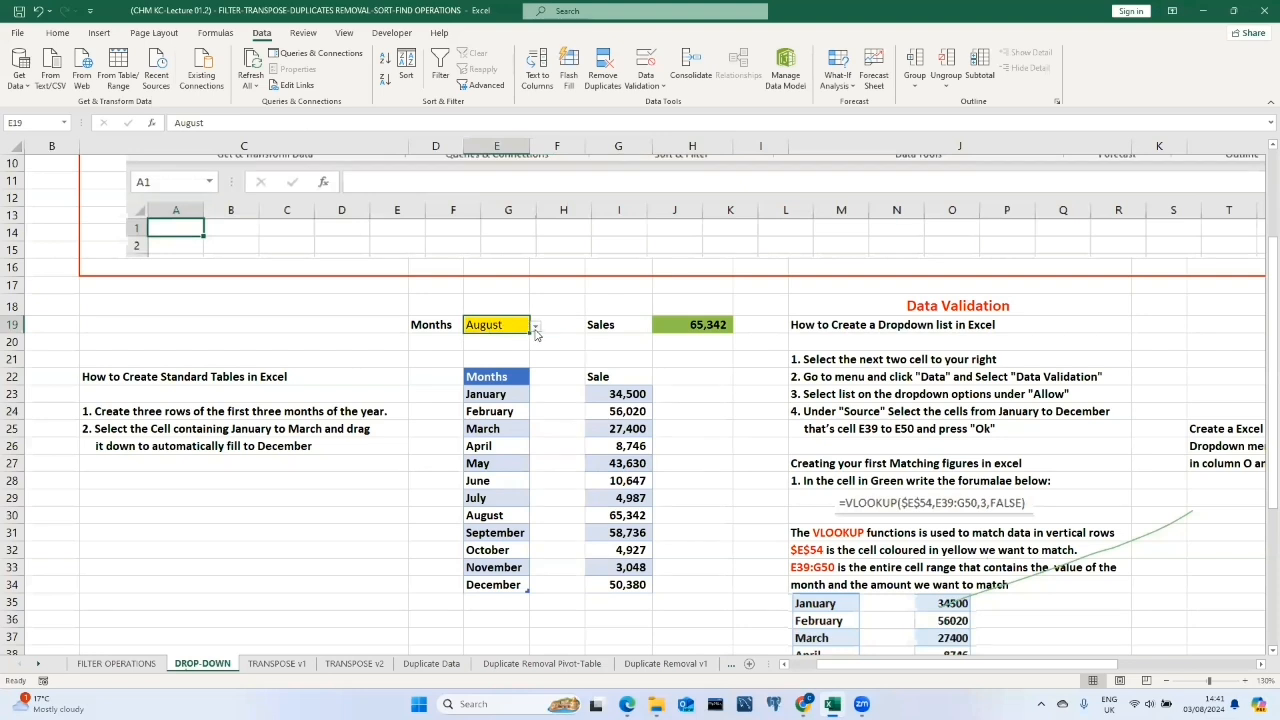
click(536, 326)
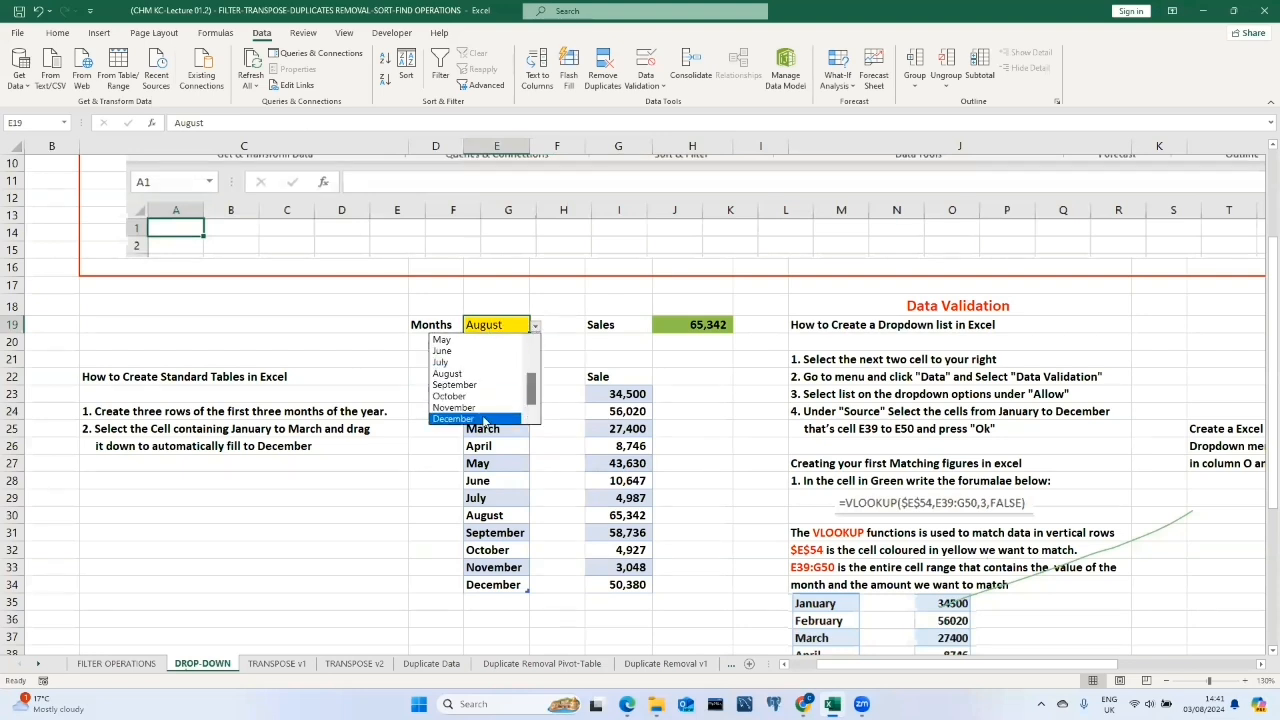
click(488, 419)
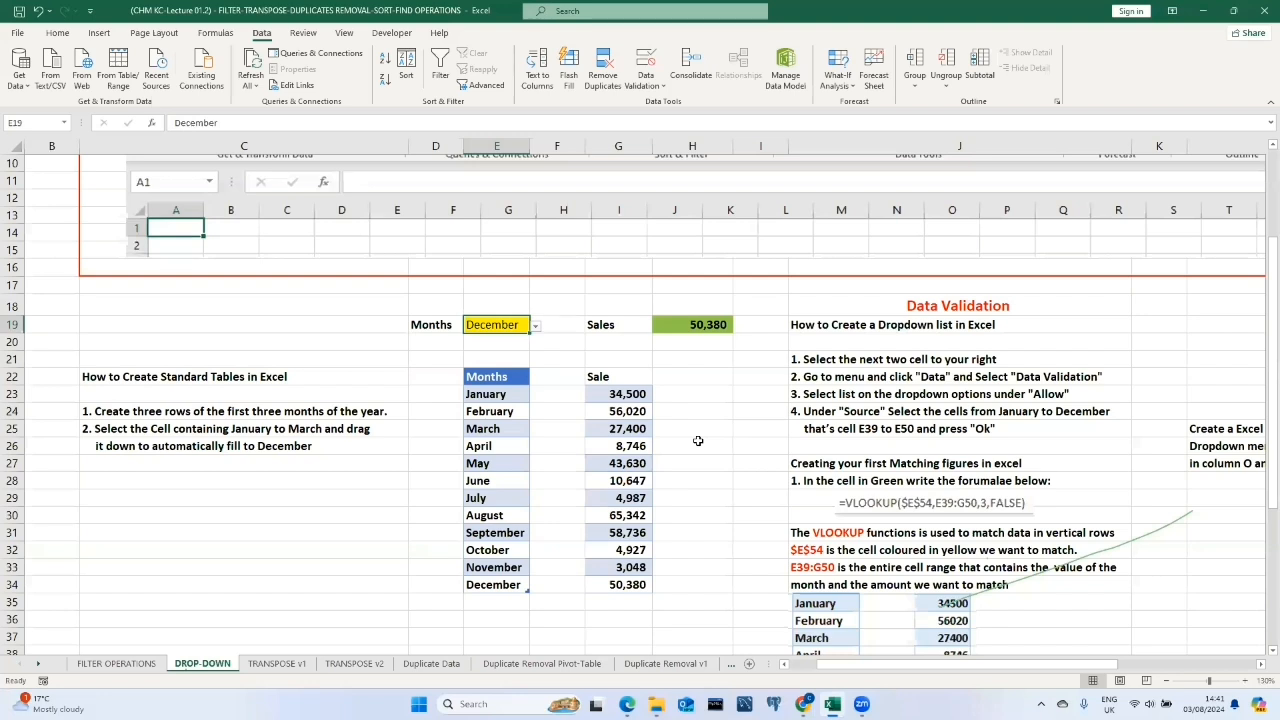
click(536, 329)
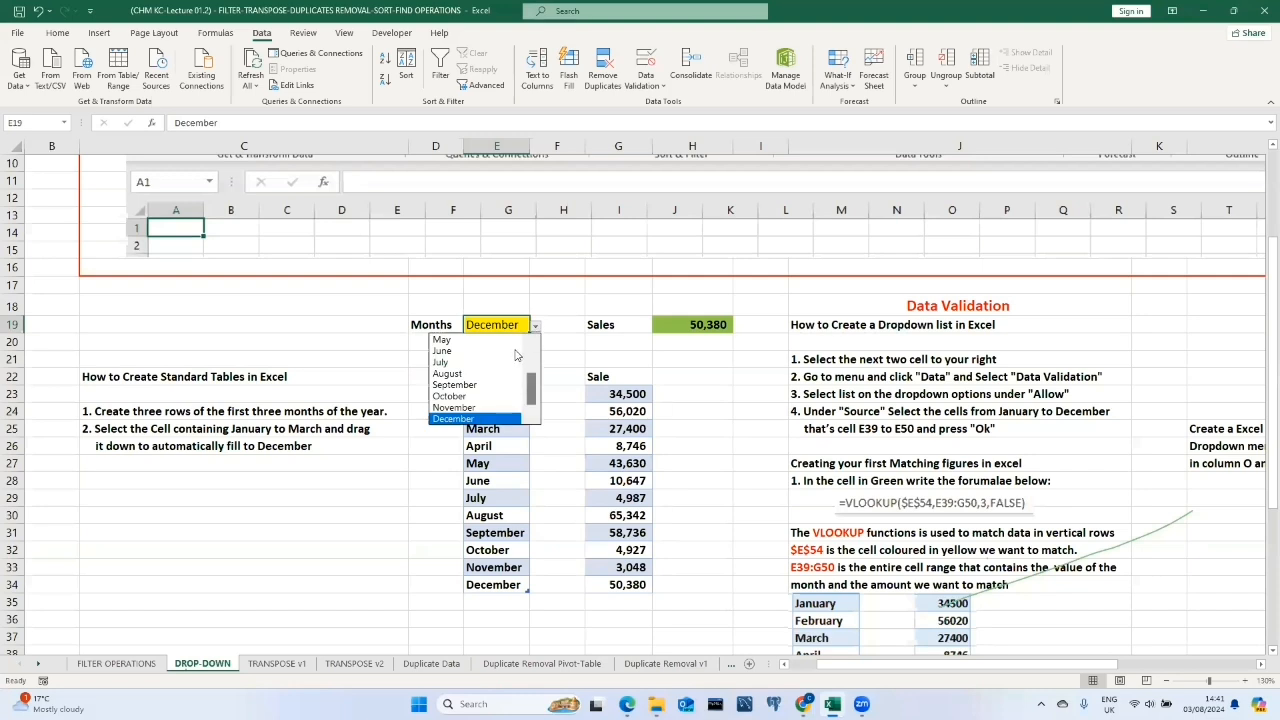
click(447, 340)
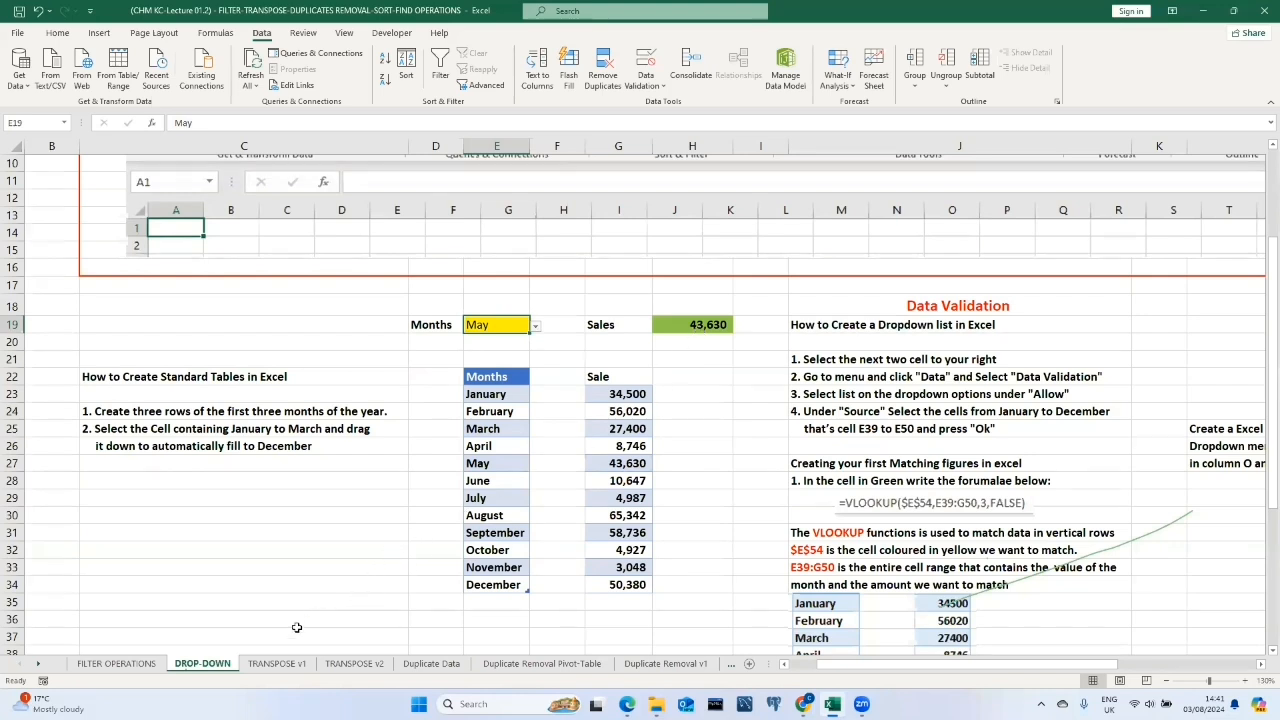
Switch to the TRANSPOSE v1 sheet and copy the student table A2:F9.
click(279, 665)
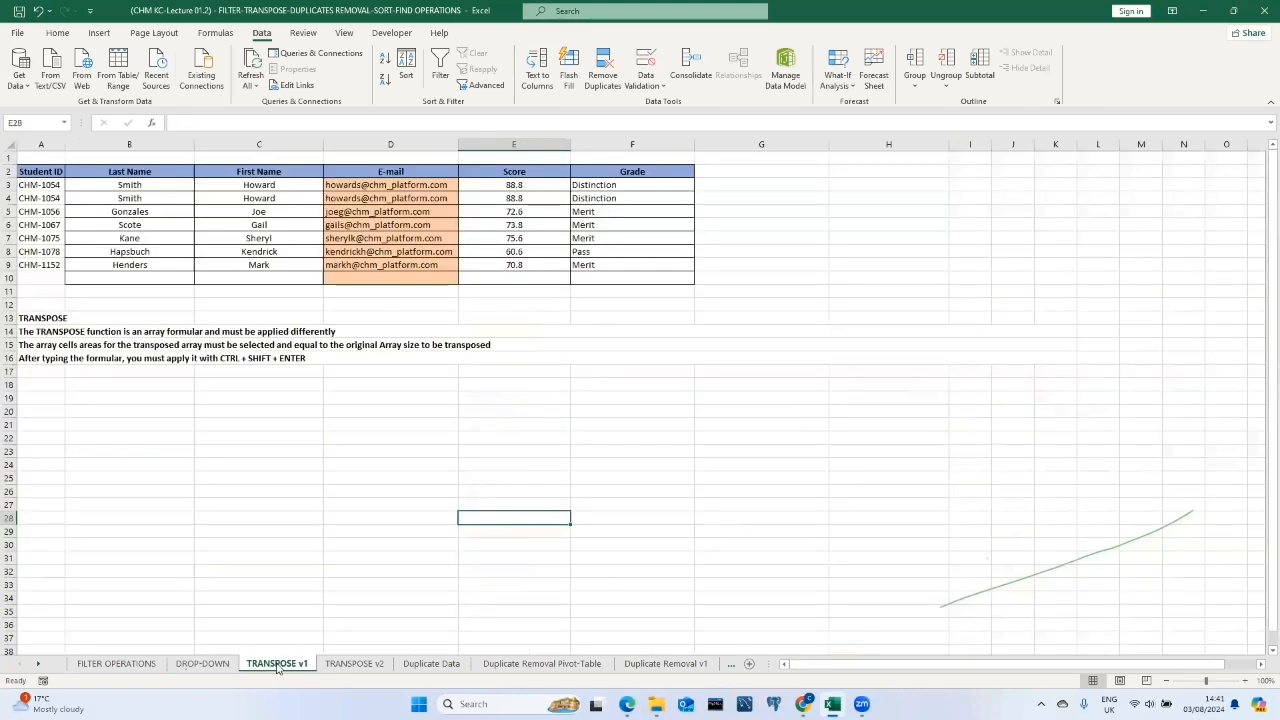
click(33, 172)
drag(33, 172, 648, 271)
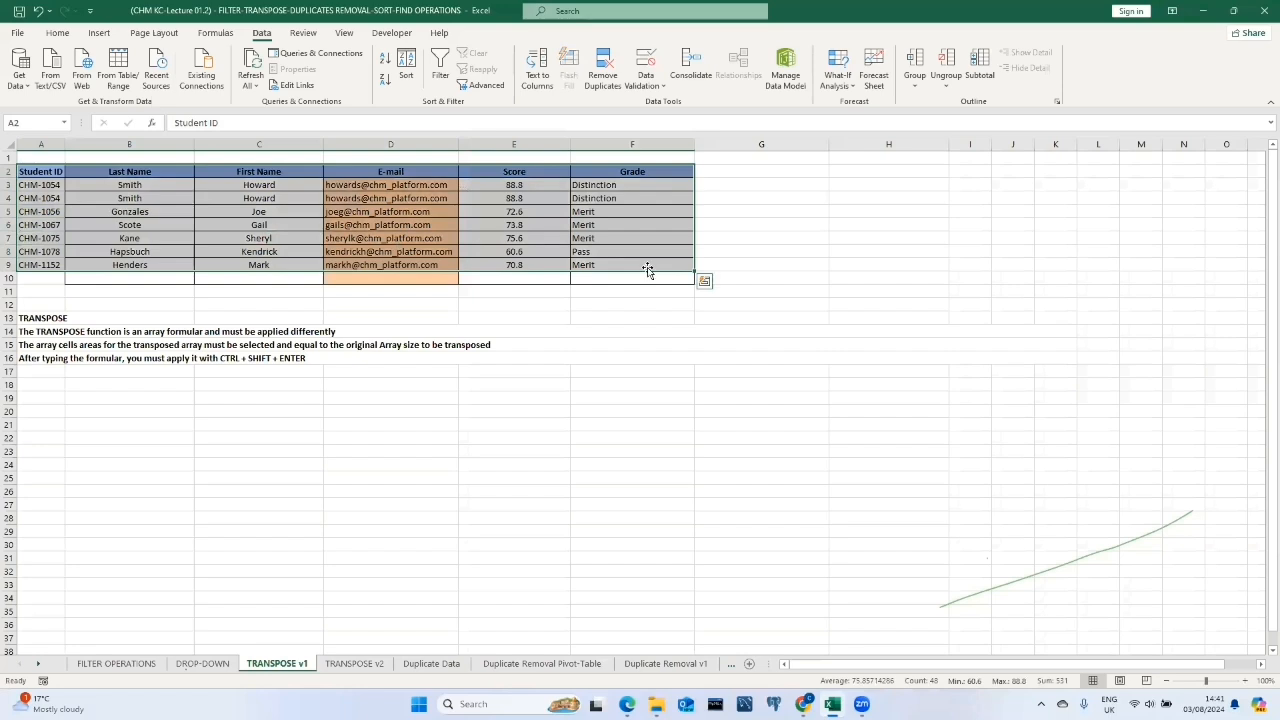
click(54, 169)
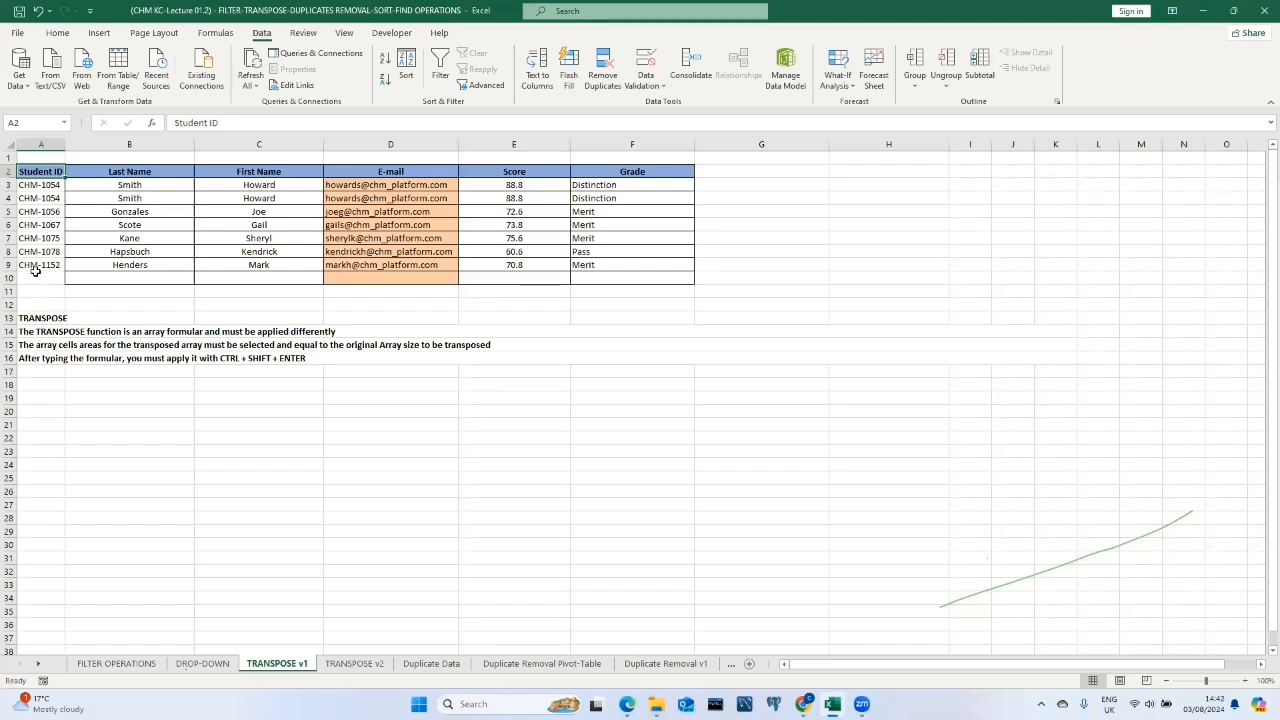
drag(44, 175, 623, 264)
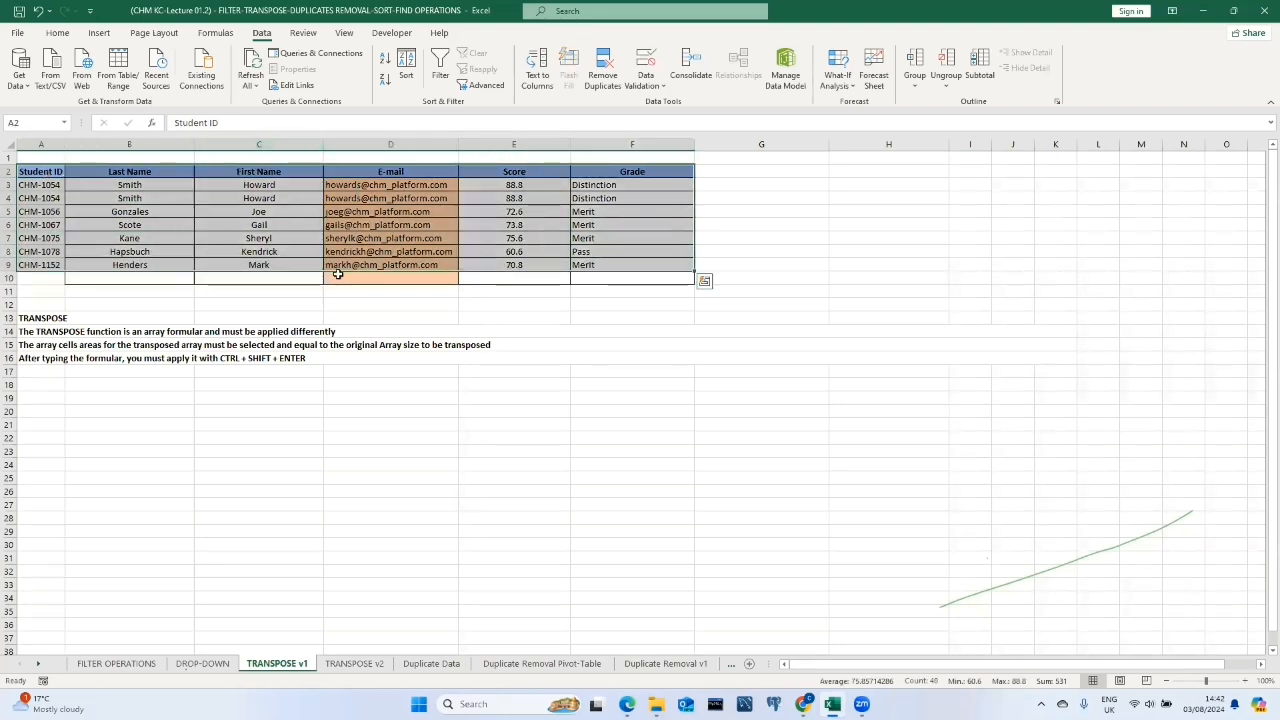
right_click(55, 171)
click(88, 199)
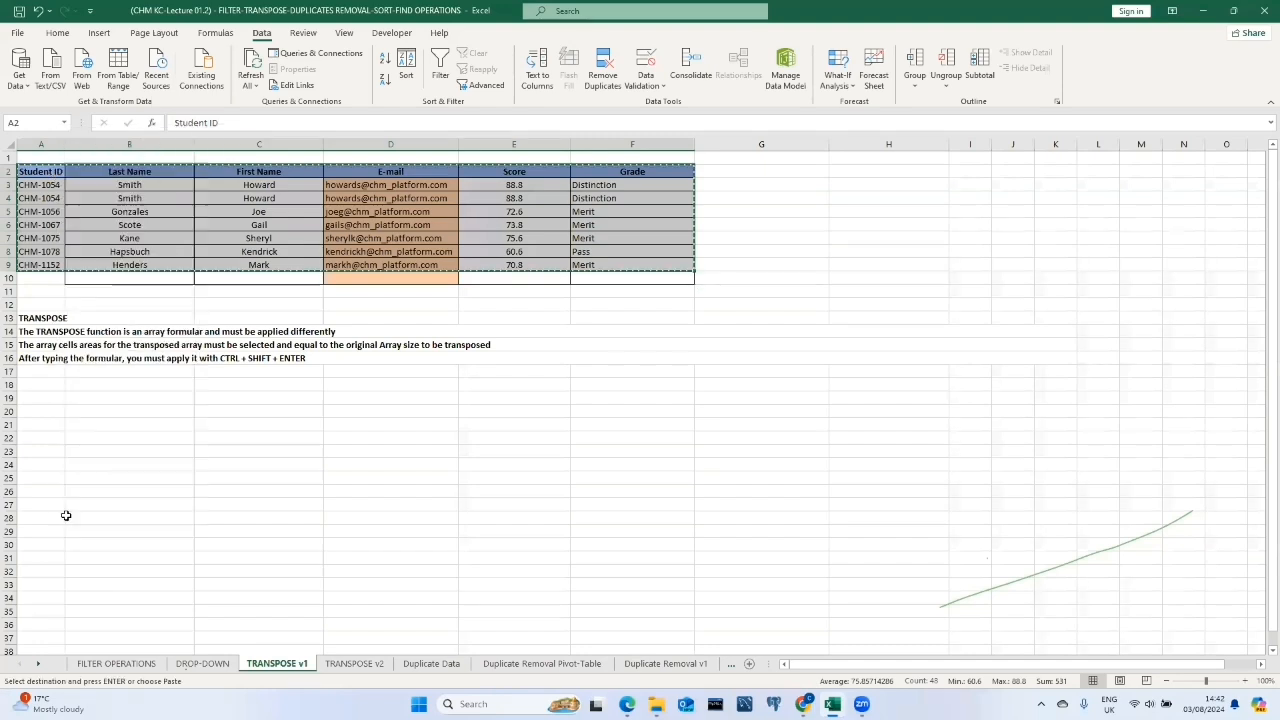
Paste the copied student table transposed starting at cell A19.
click(51, 398)
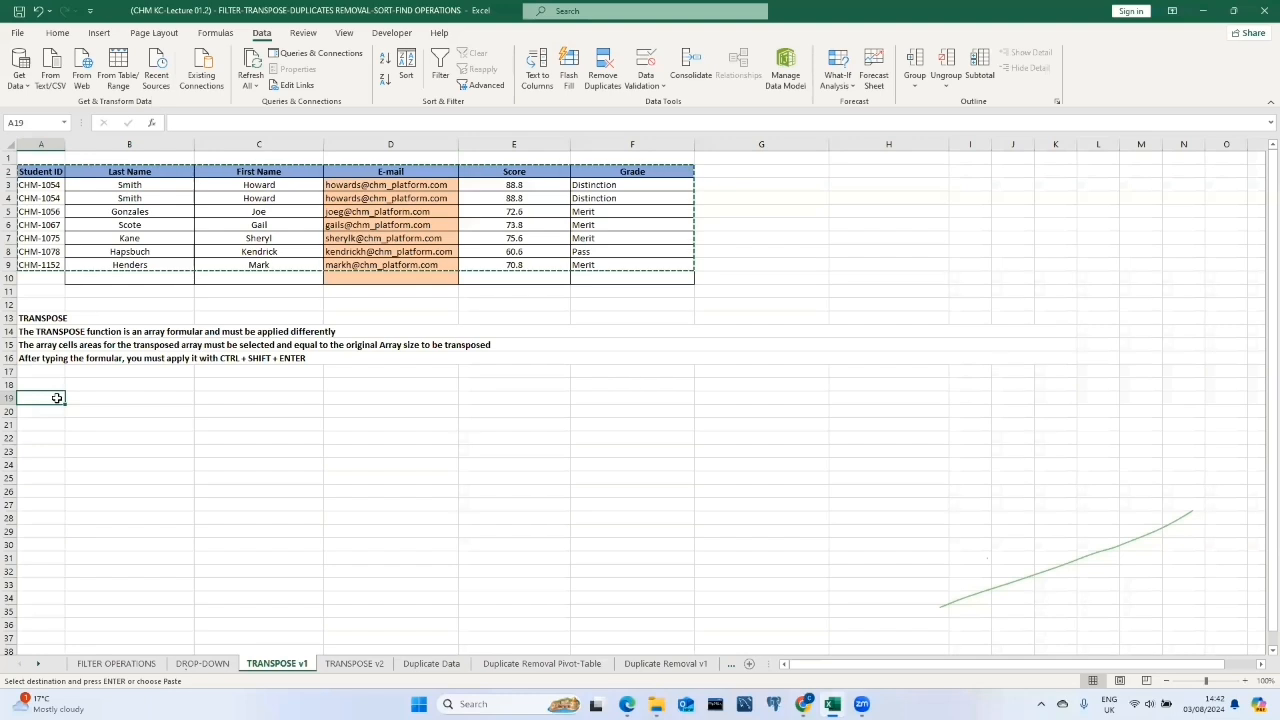
right_click(57, 398)
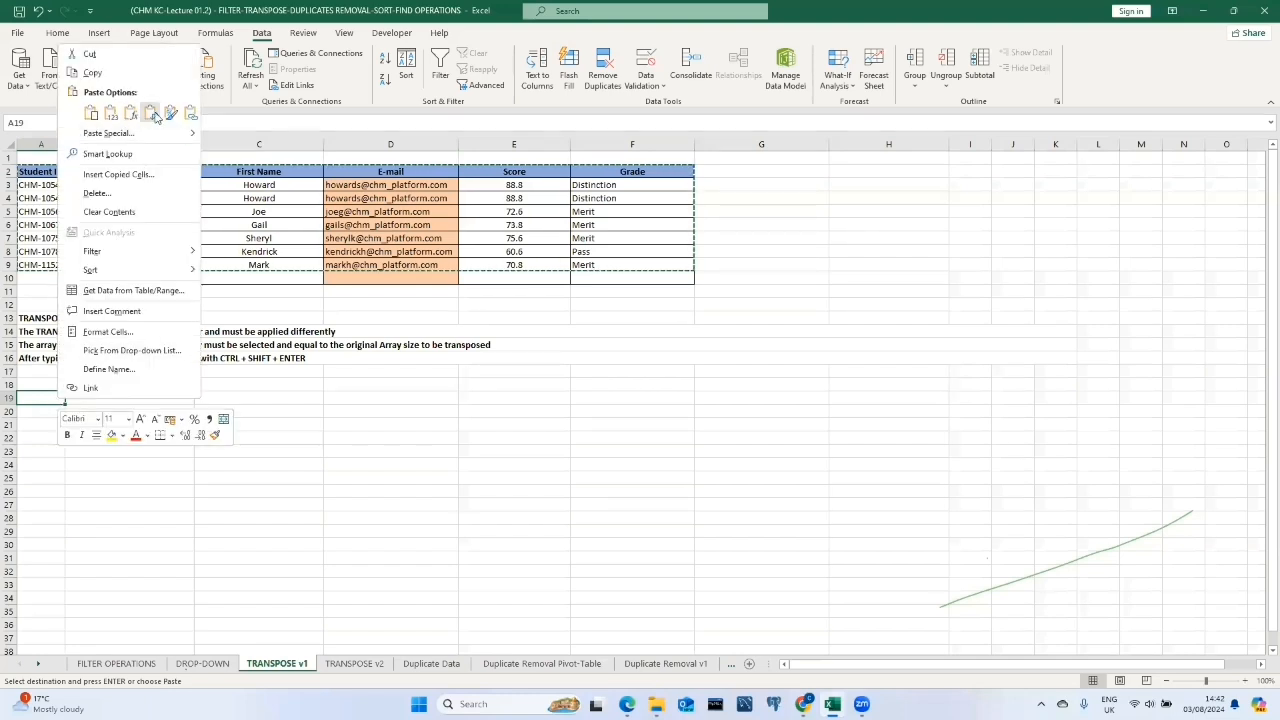
click(152, 116)
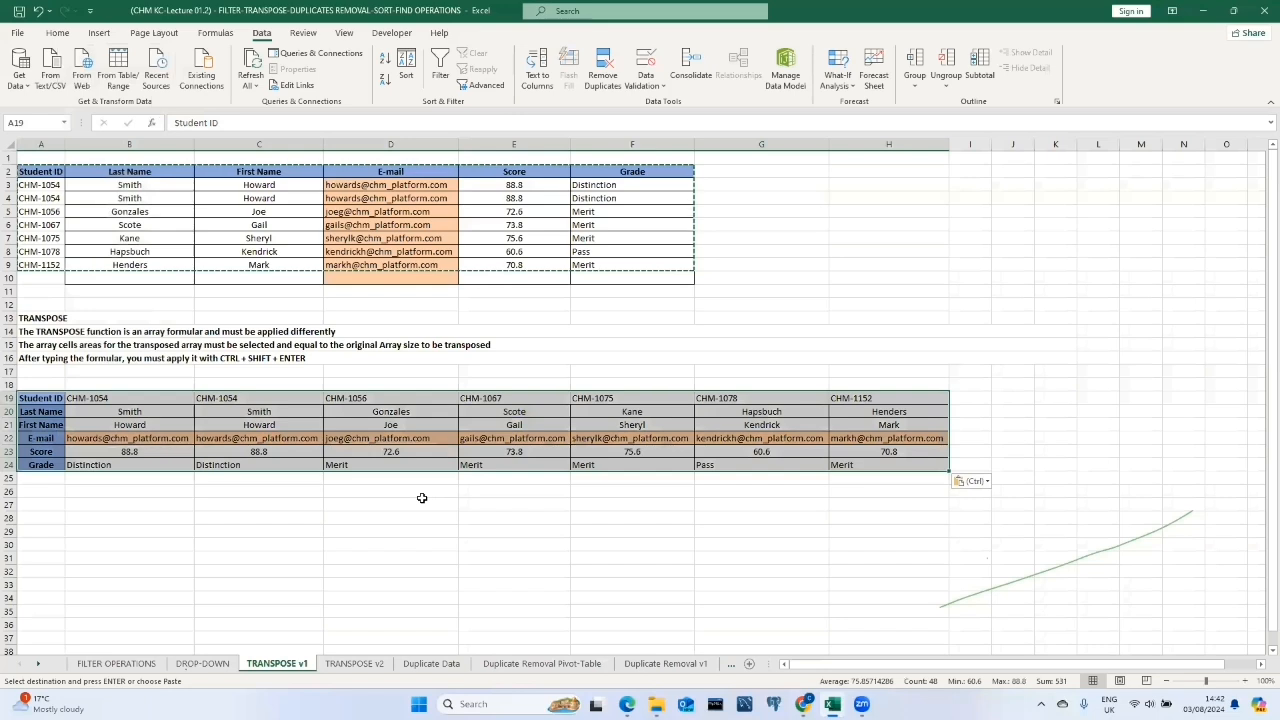
click(424, 501)
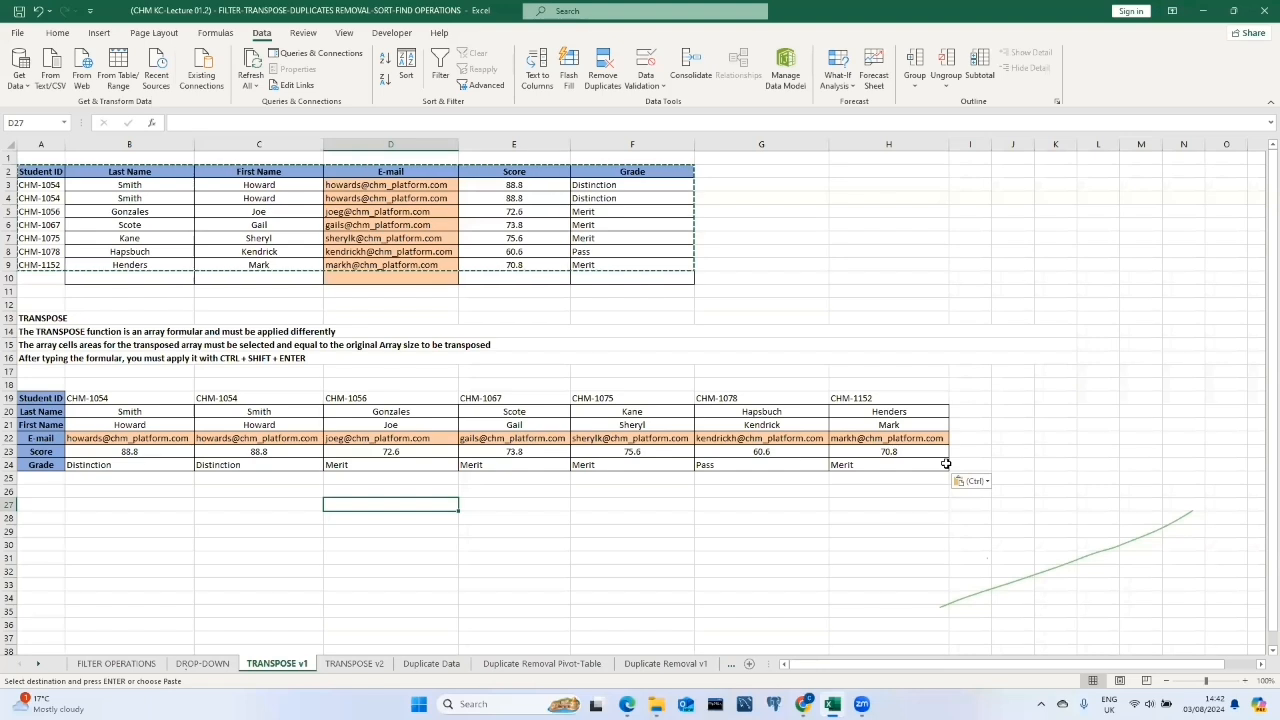
click(791, 555)
scroll(519, 555, down, 1)
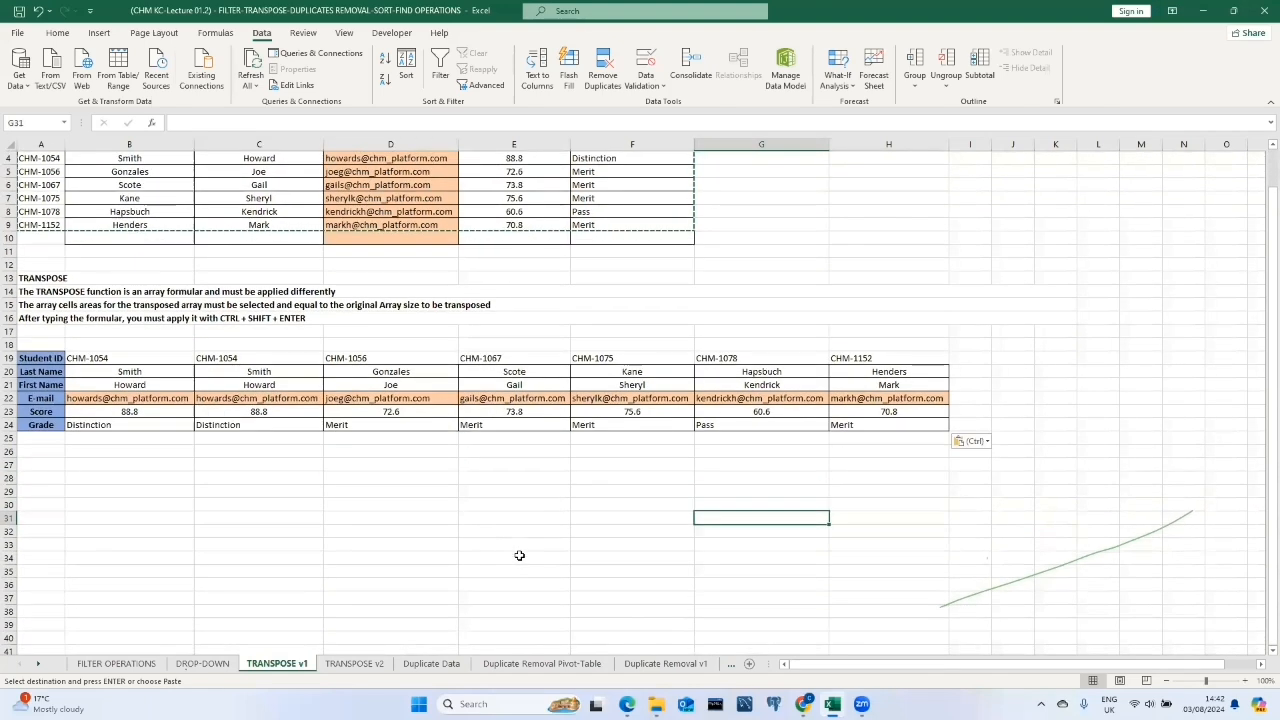
scroll(519, 554, up, 1)
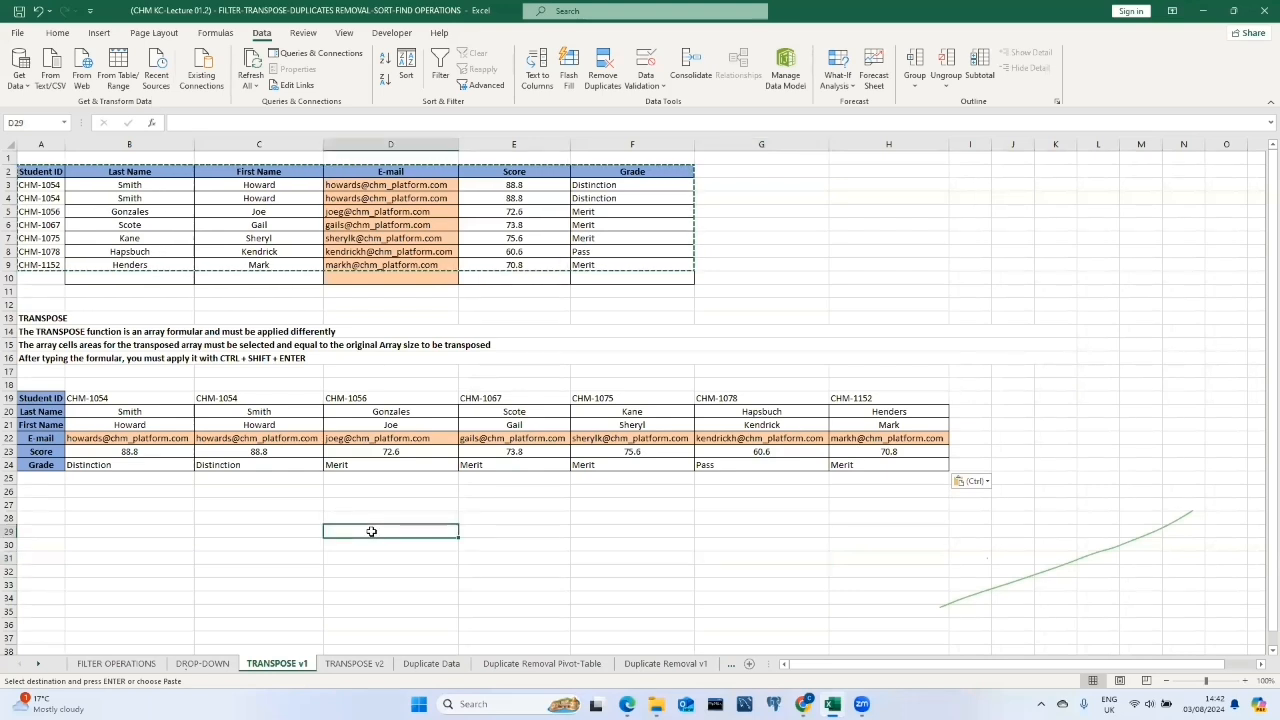
click(515, 345)
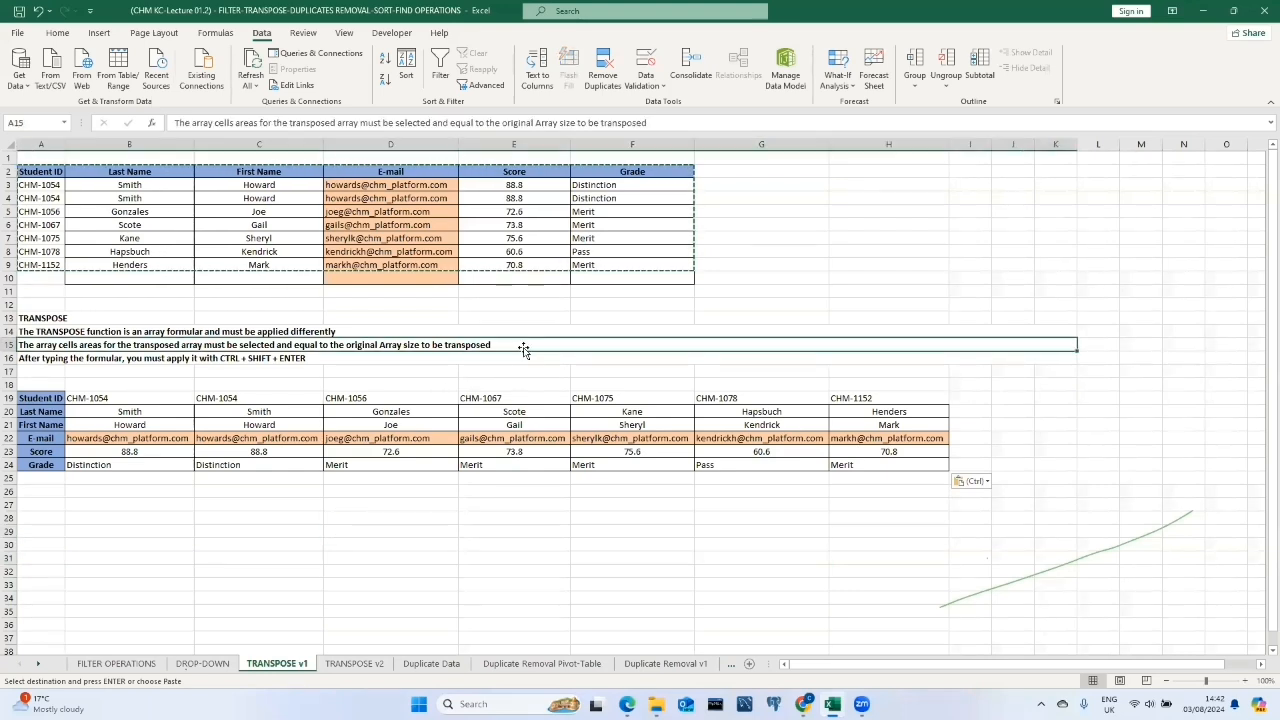
text(`)
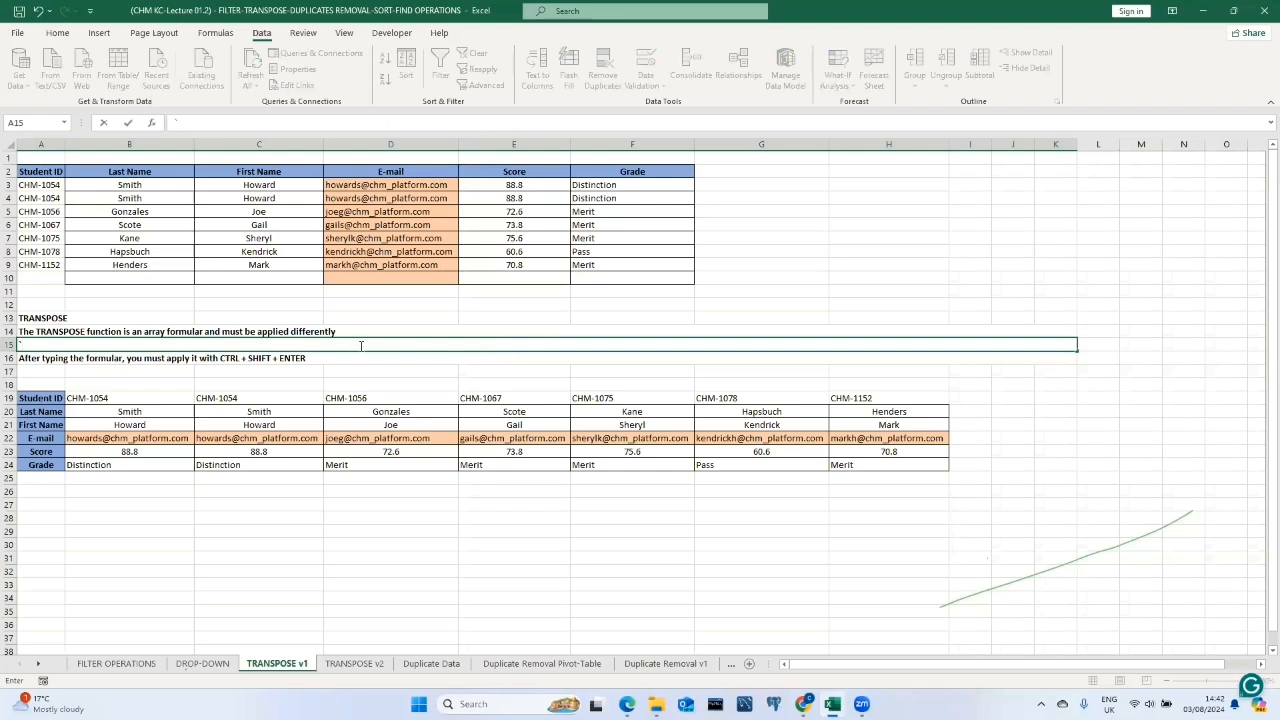
key(Escape)
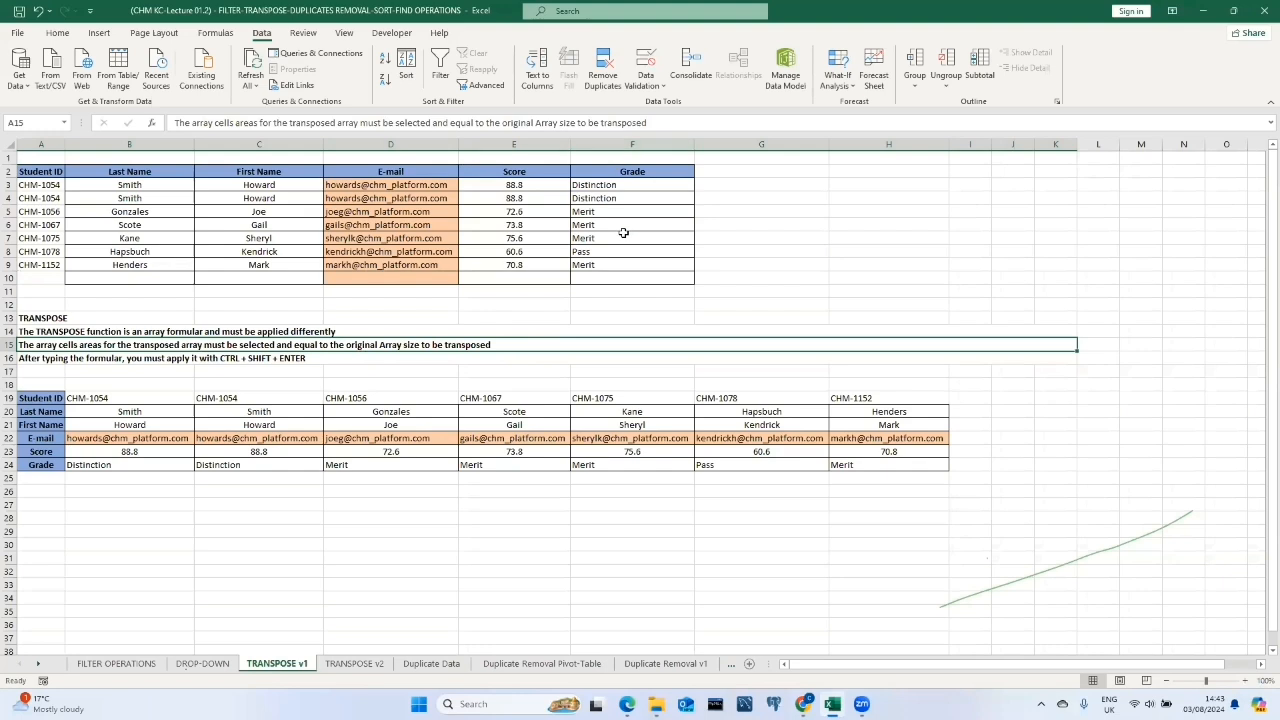
click(1245, 680)
click(1245, 680)
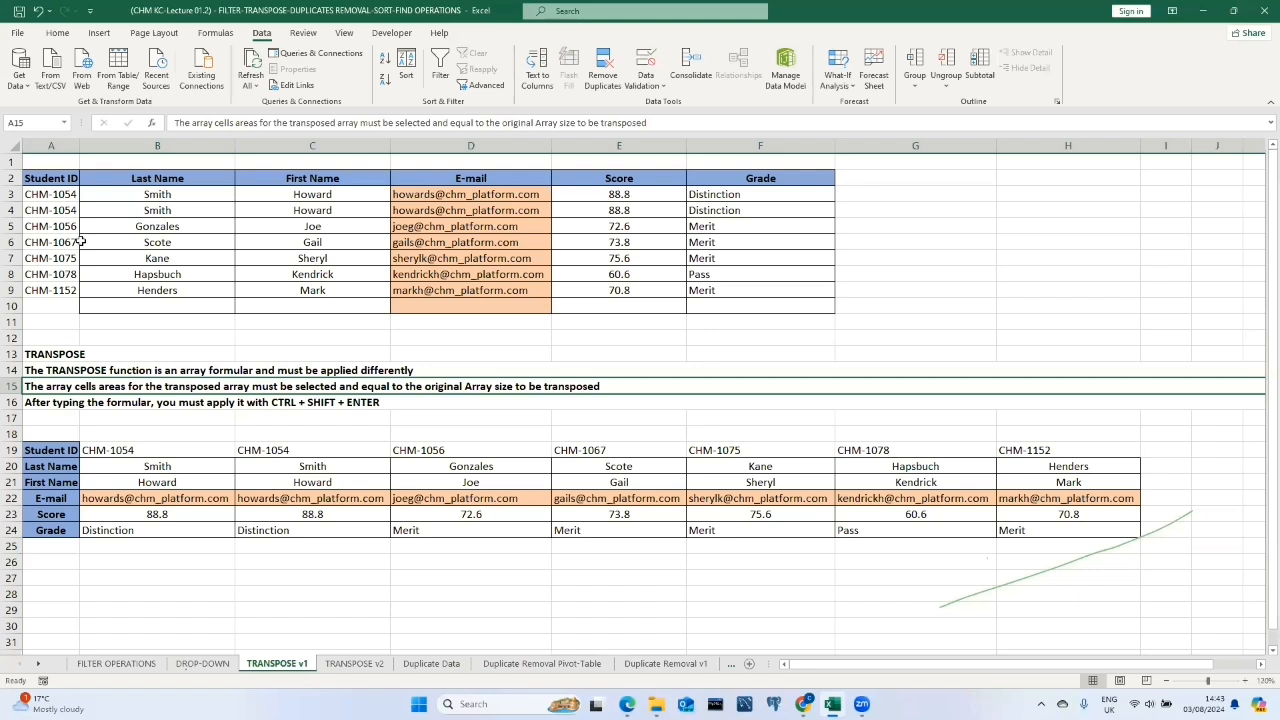
mouse_move(59, 562)
mouse_down()
mouse_move(624, 561)
mouse_move(60, 563)
mouse_up()
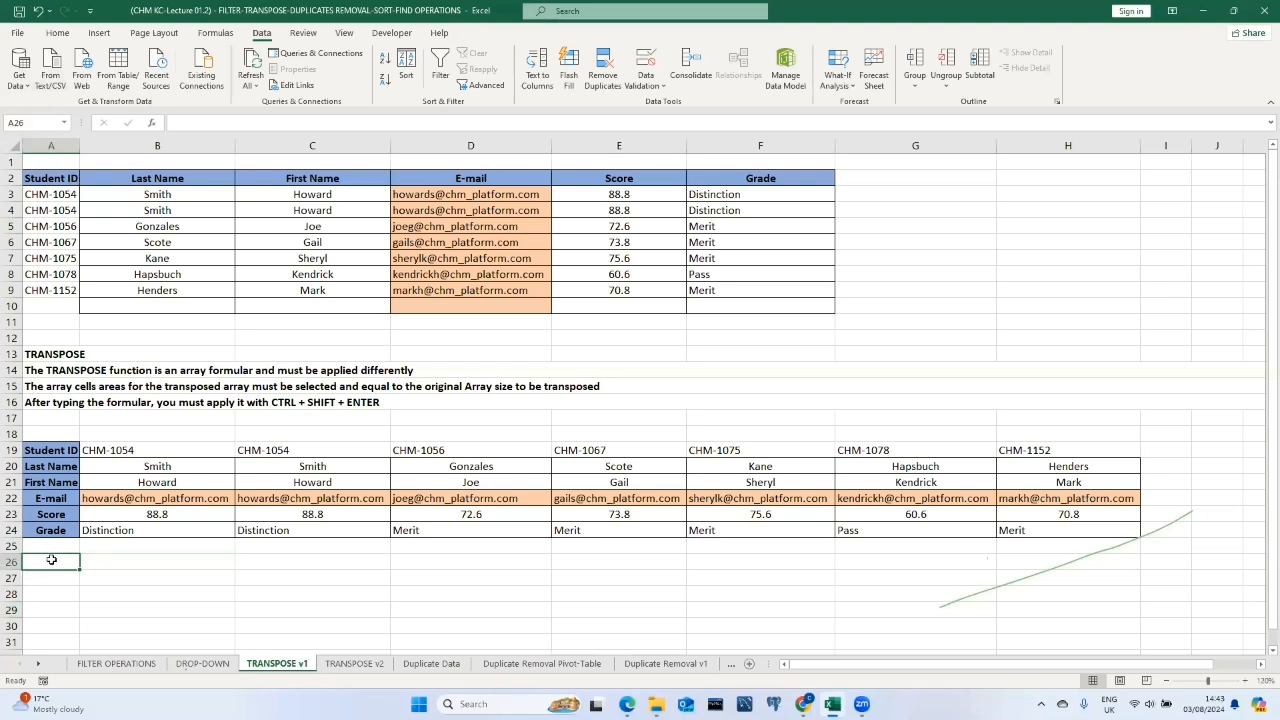
Select A26:H31 and enter =TRANSPOSE(A2:F9) there as an array formula.
drag(52, 560, 1072, 571)
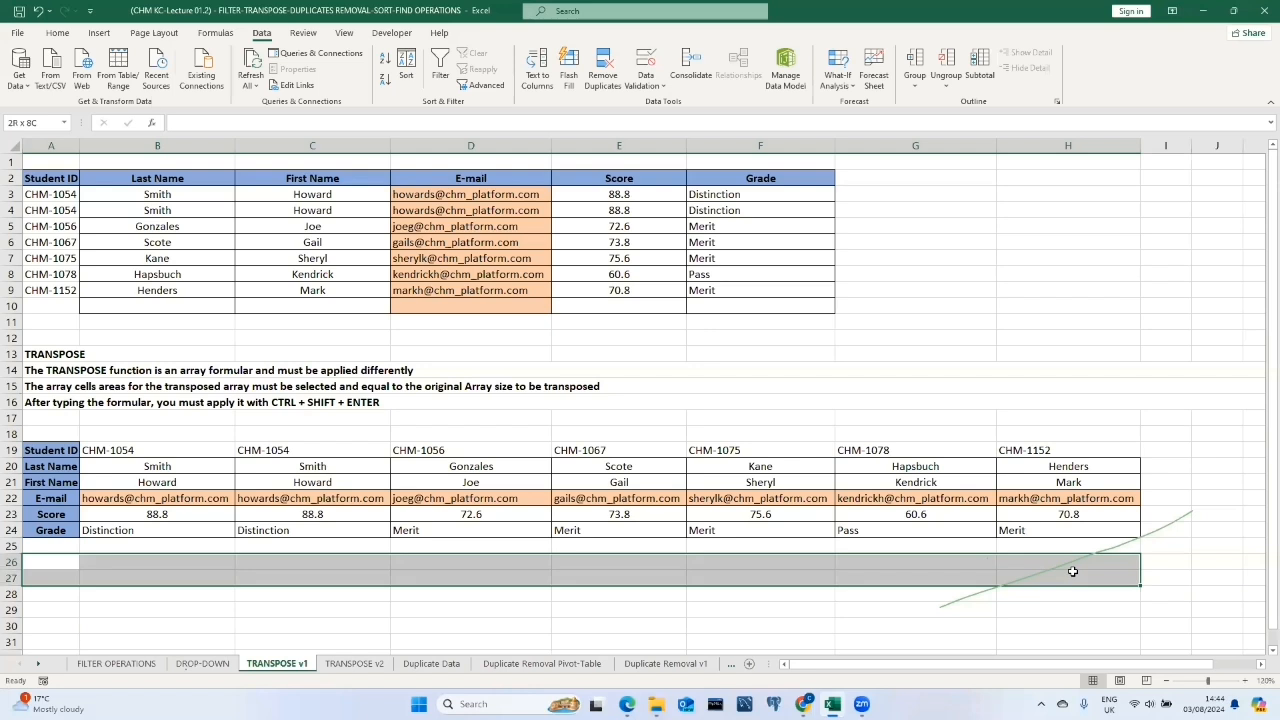
drag(1072, 571, 1079, 637)
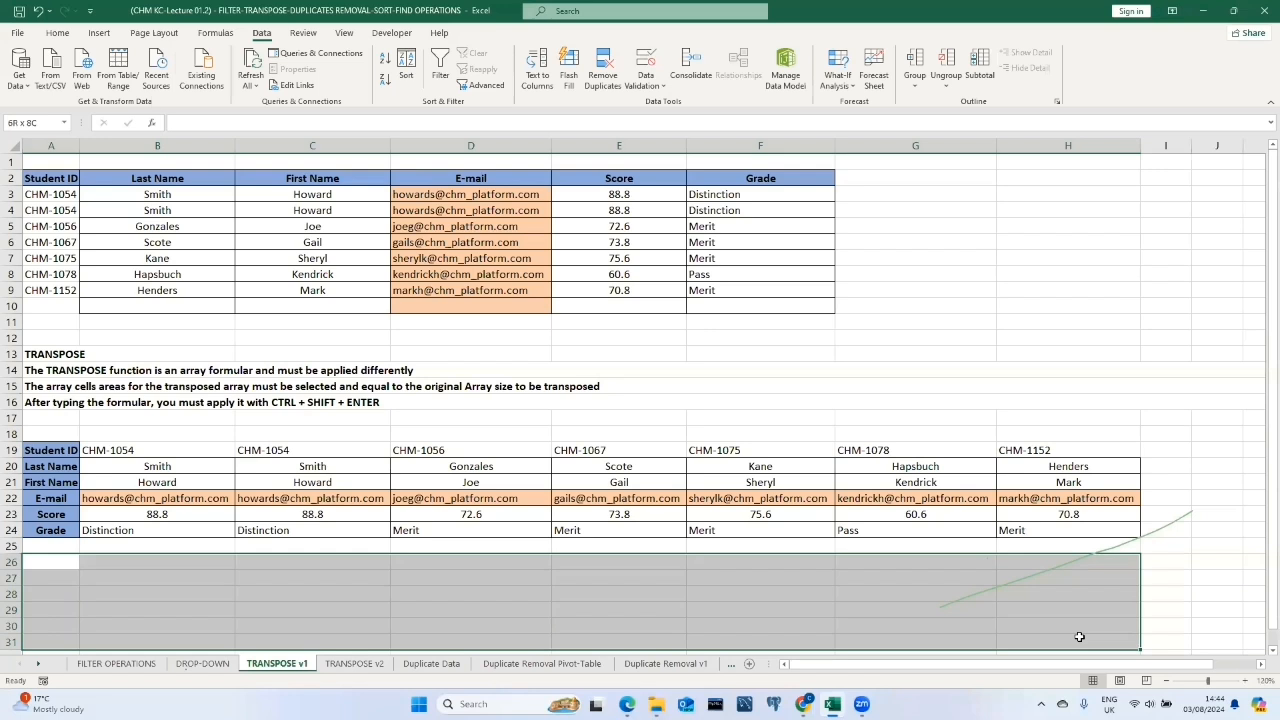
drag(1079, 637, 1075, 637)
text(=)
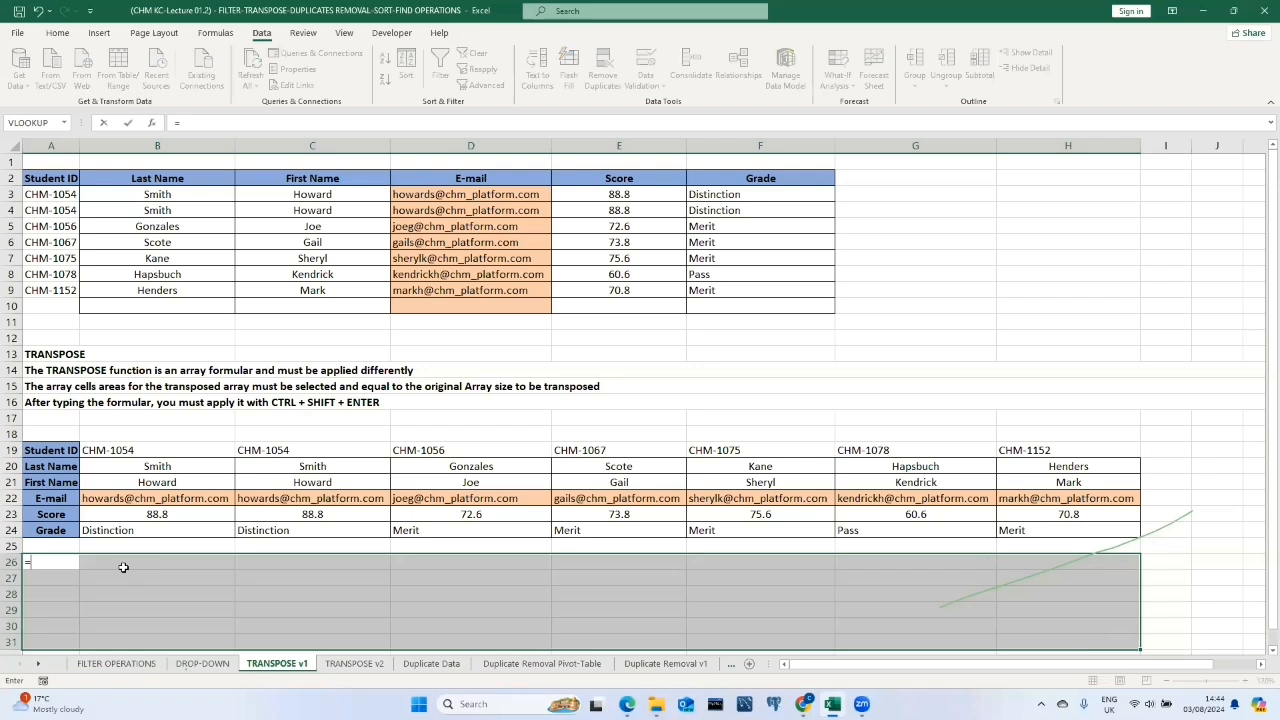
text(tr)
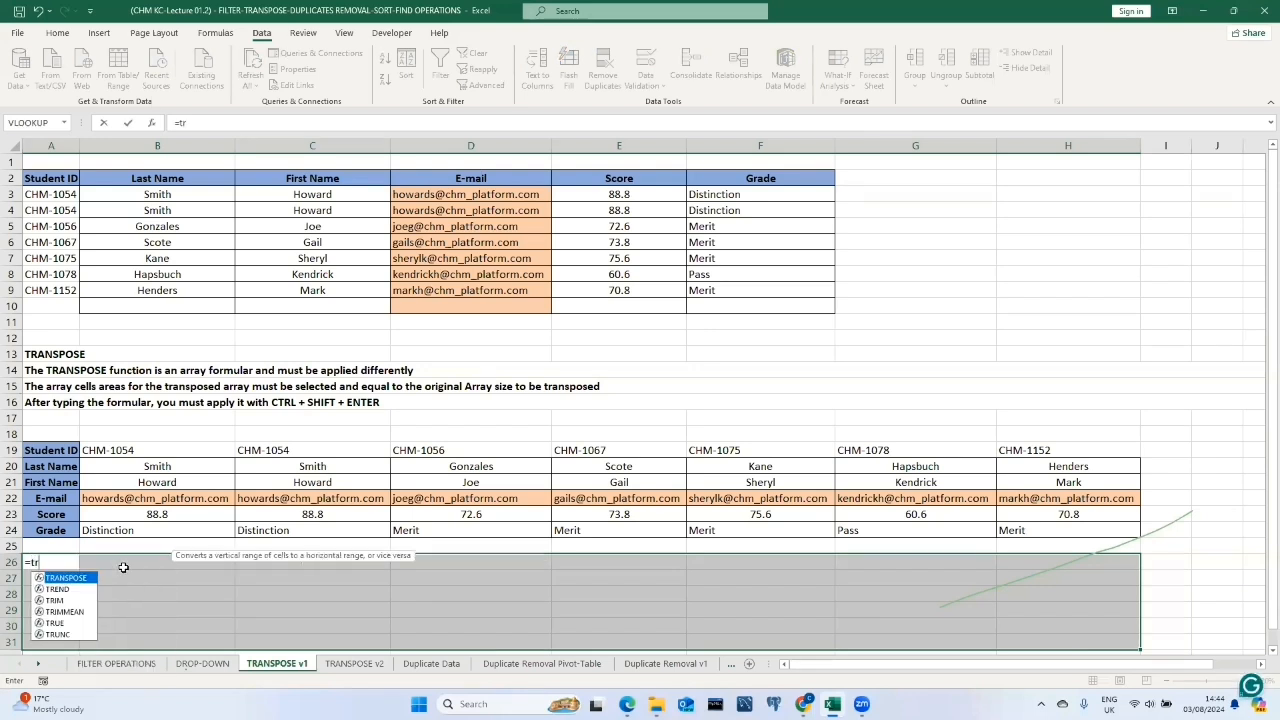
key(Tab)
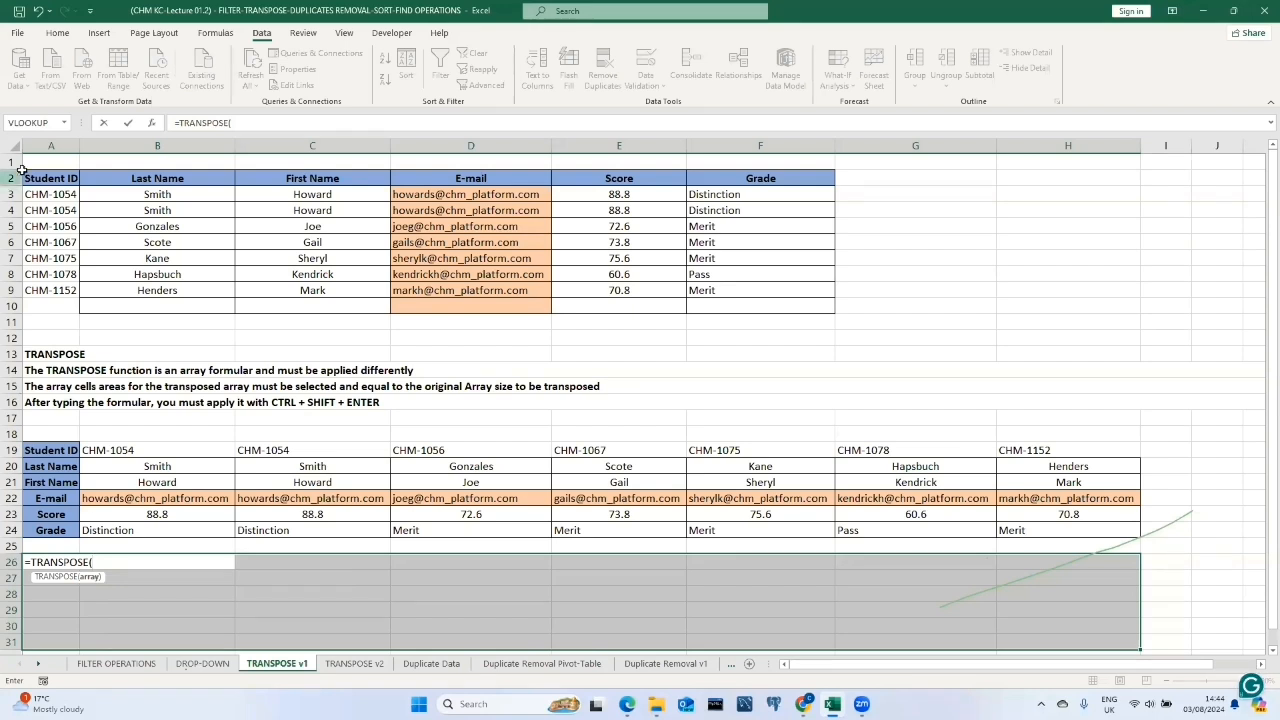
drag(50, 178, 766, 289)
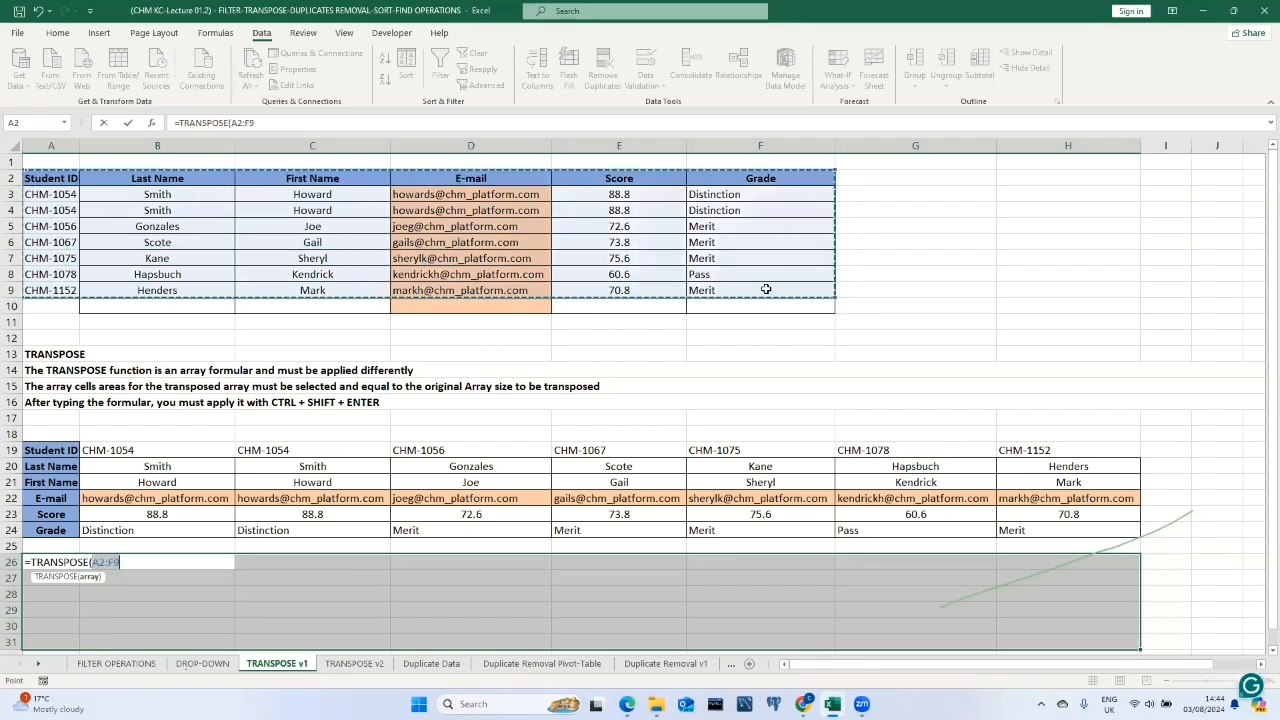
text())
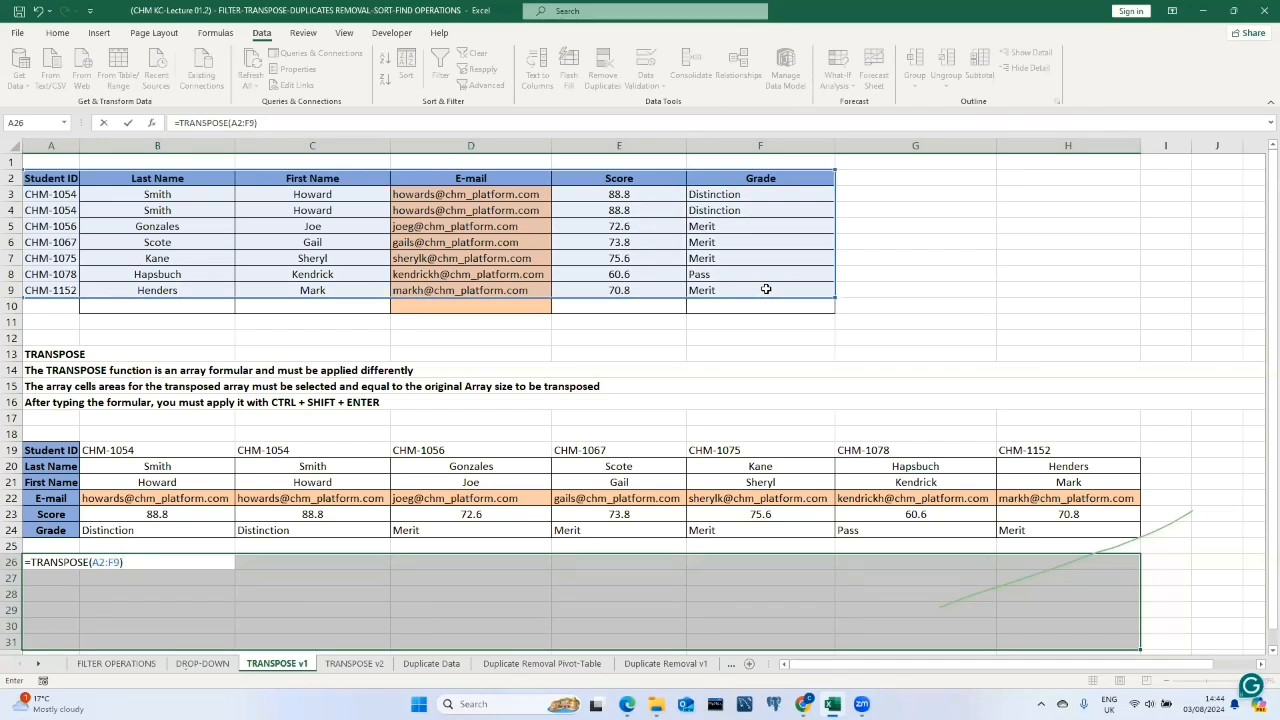
key(ctrl+shift+Return)
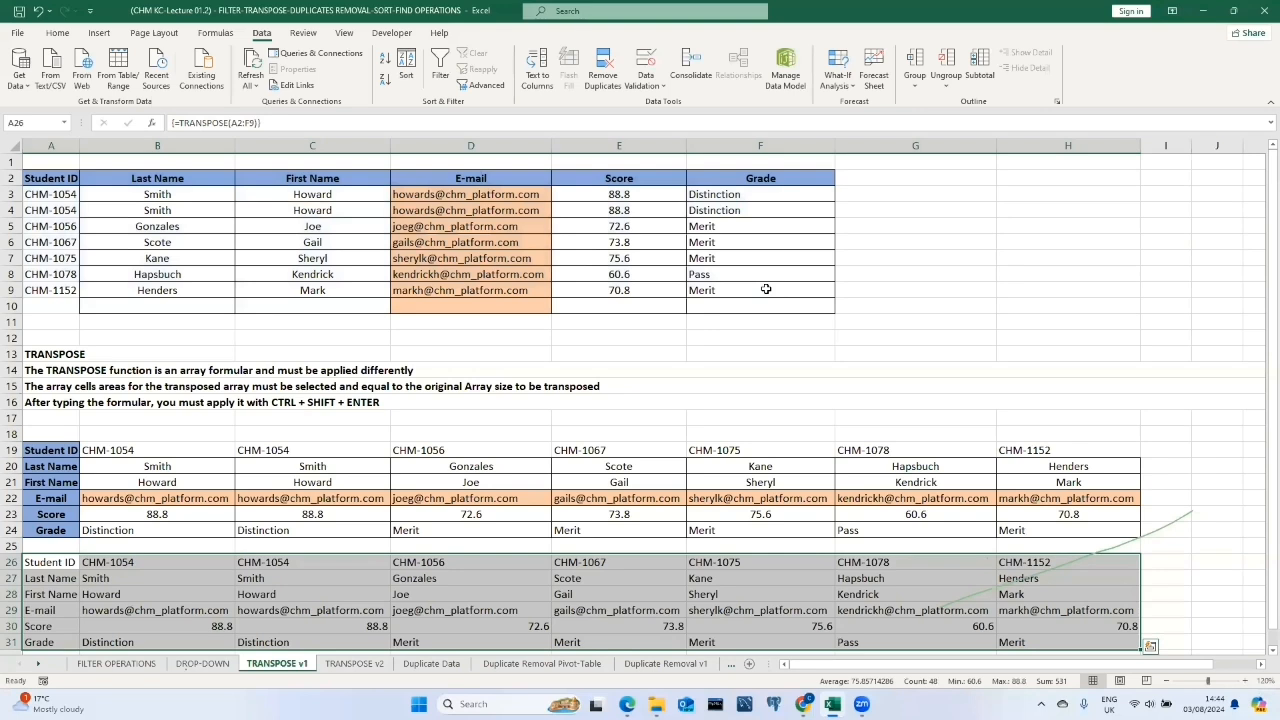
scroll(776, 385, down, 2)
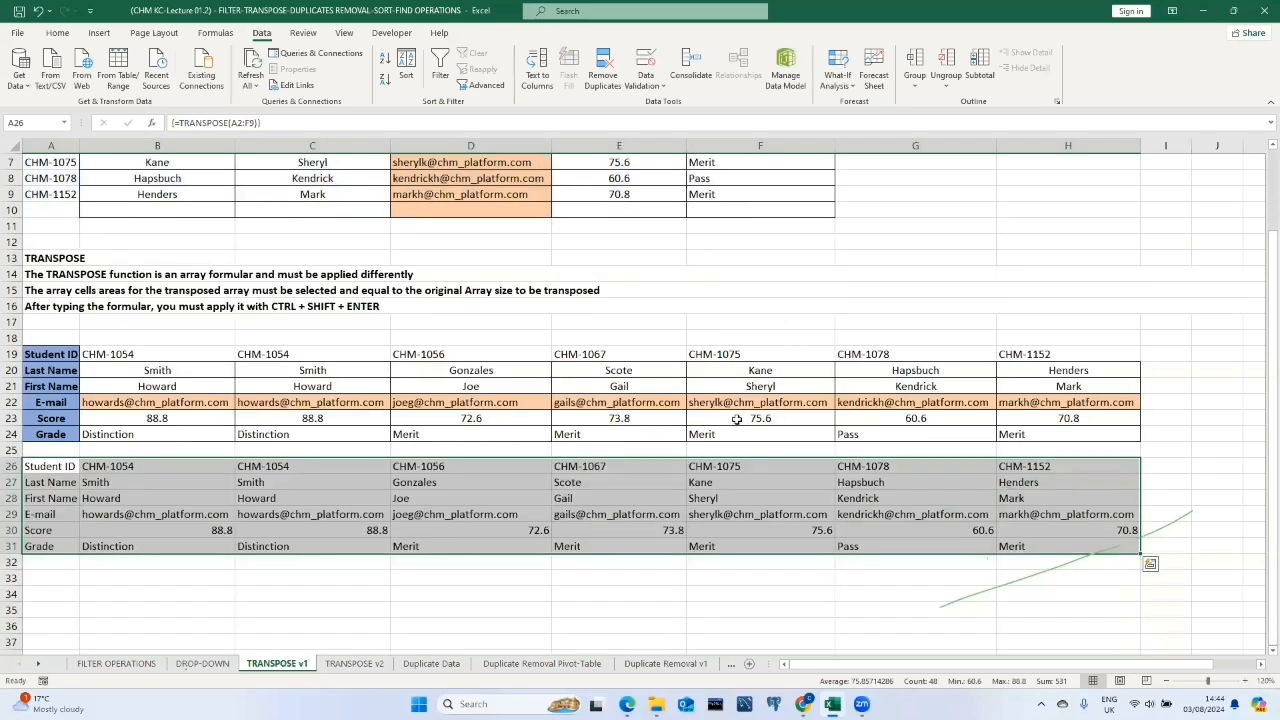
click(733, 591)
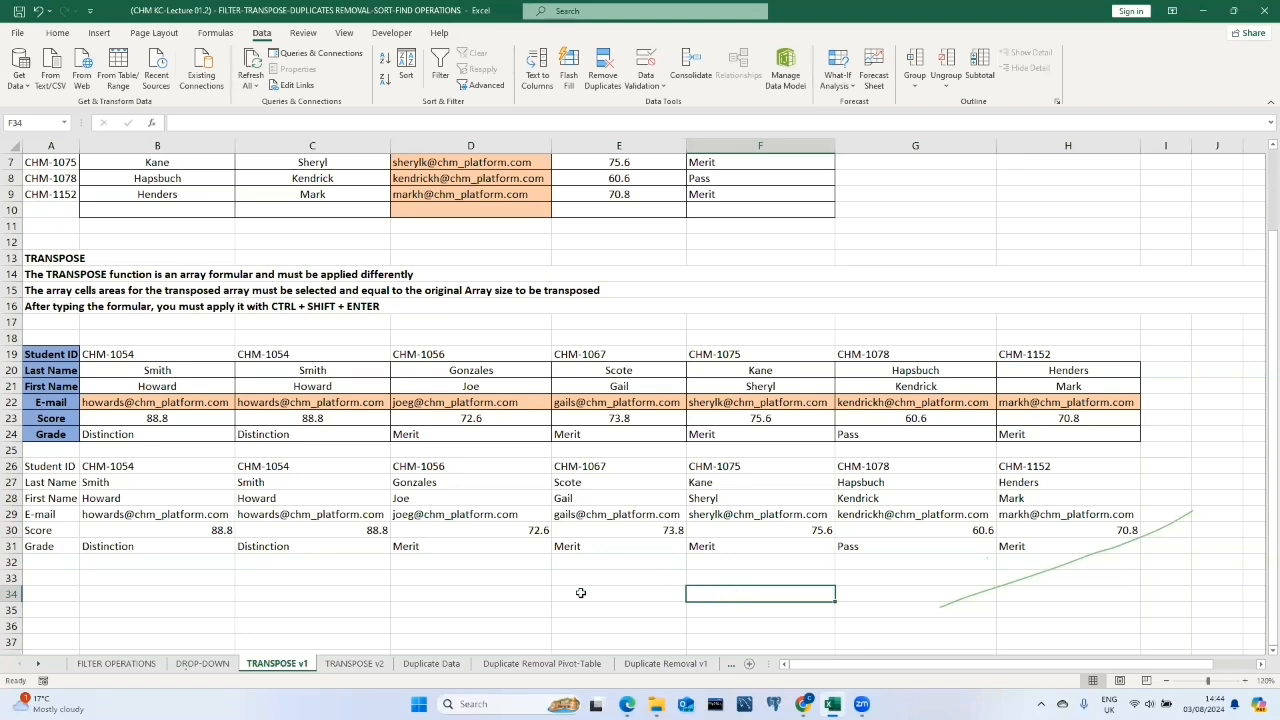
Switch to the TRANSPOSE v2 sheet and select the student table A2:F9.
click(354, 663)
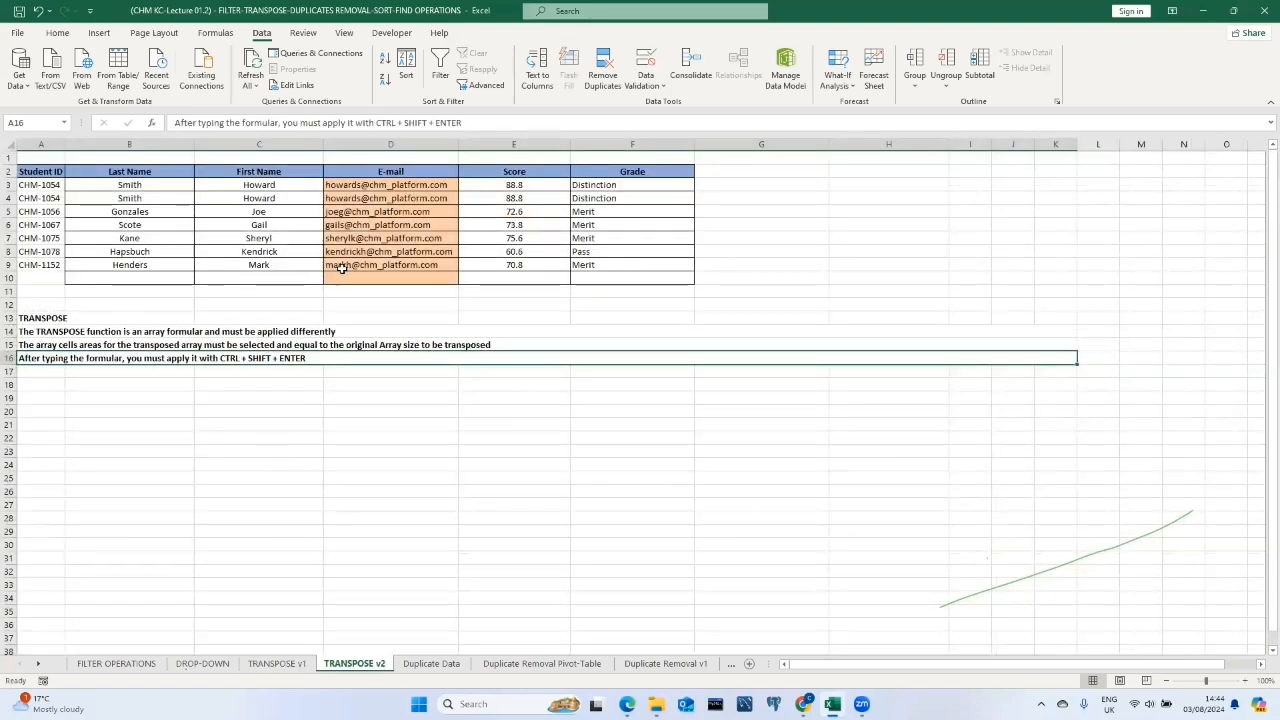
click(105, 373)
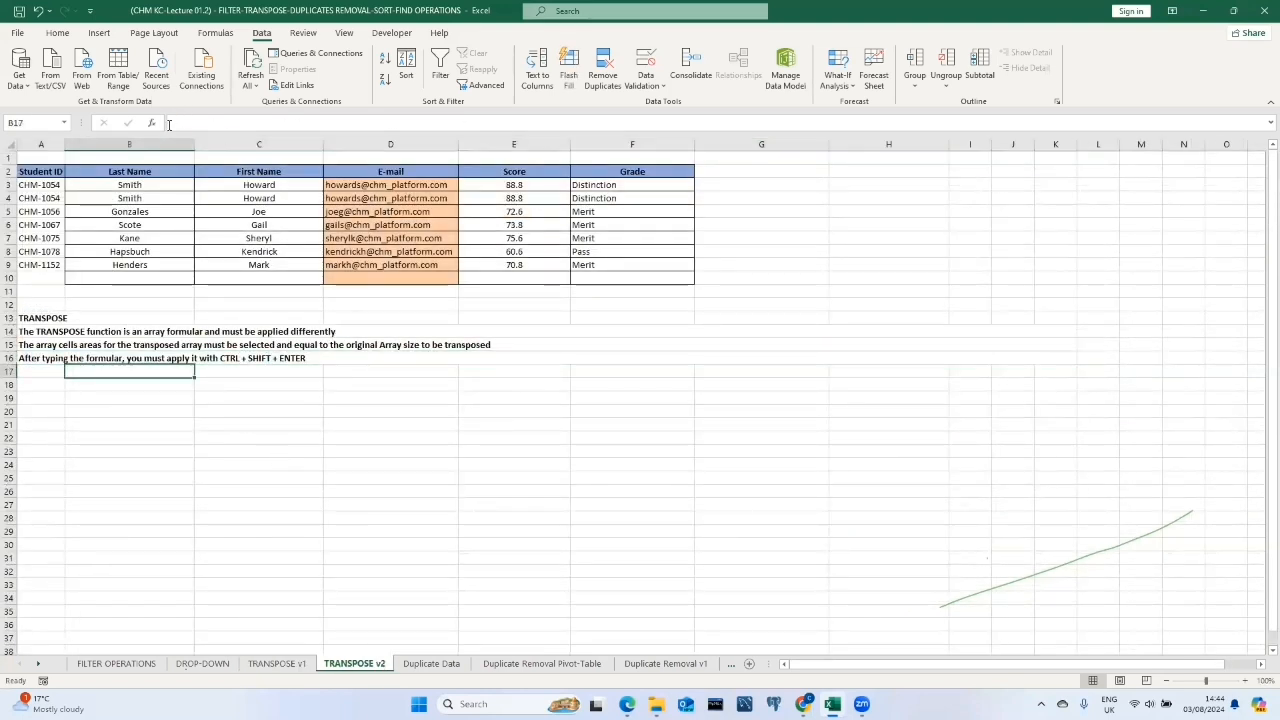
drag(38, 172, 636, 267)
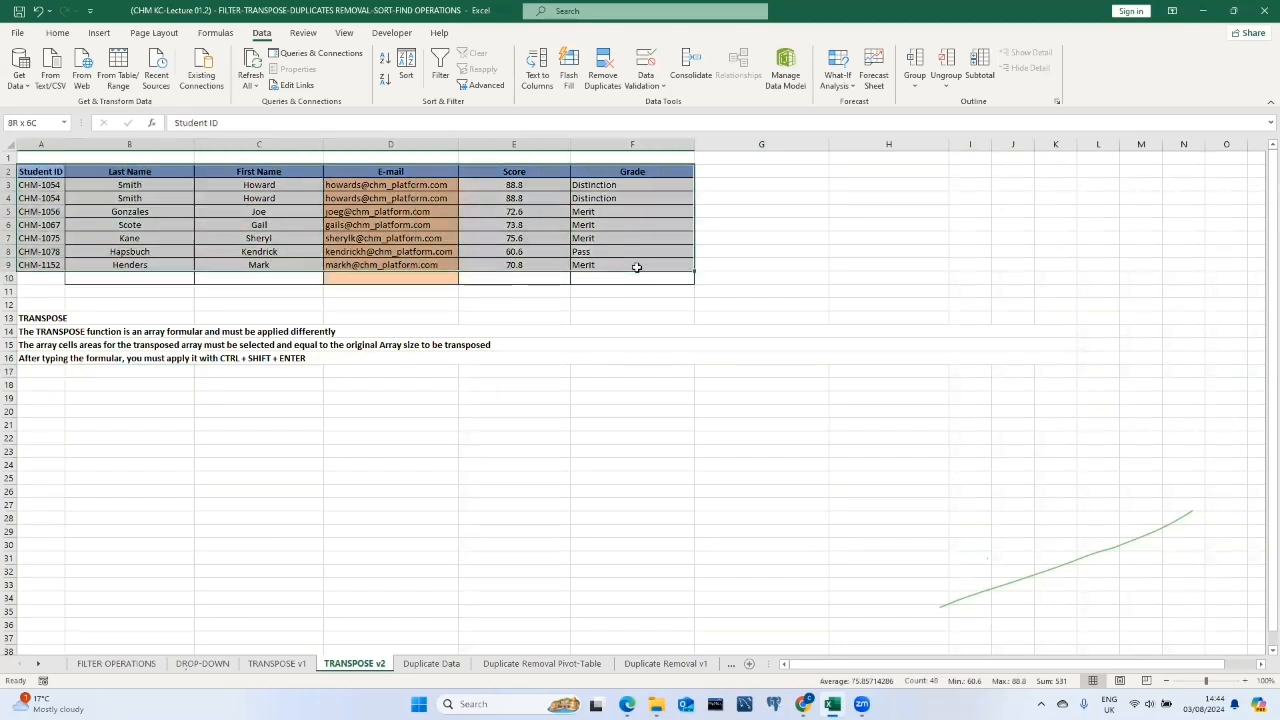
drag(636, 267, 636, 267)
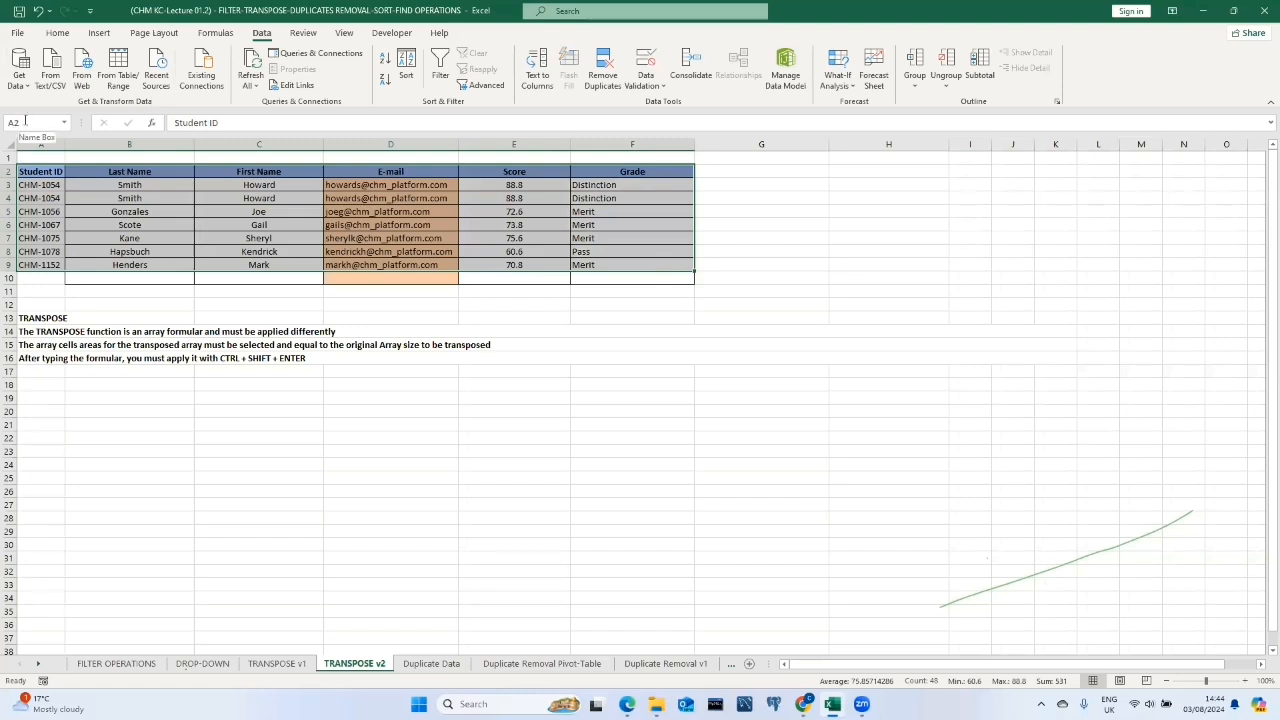
click(285, 463)
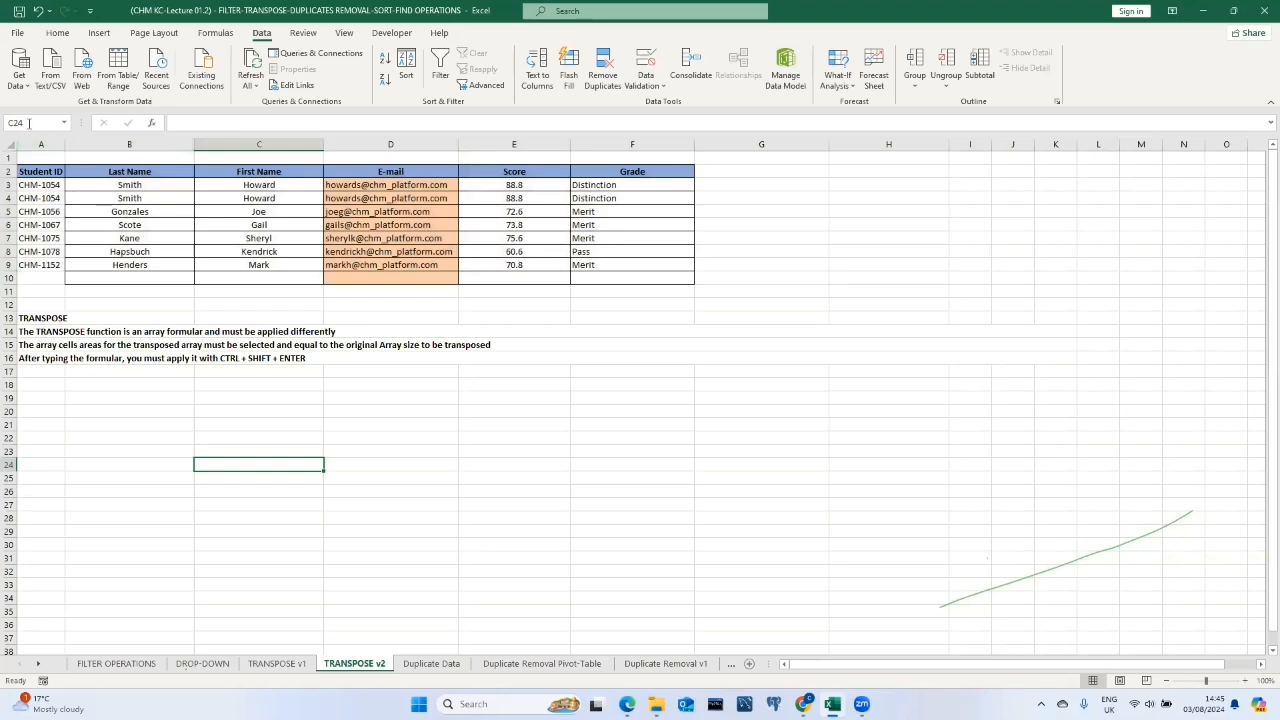
drag(32, 172, 626, 266)
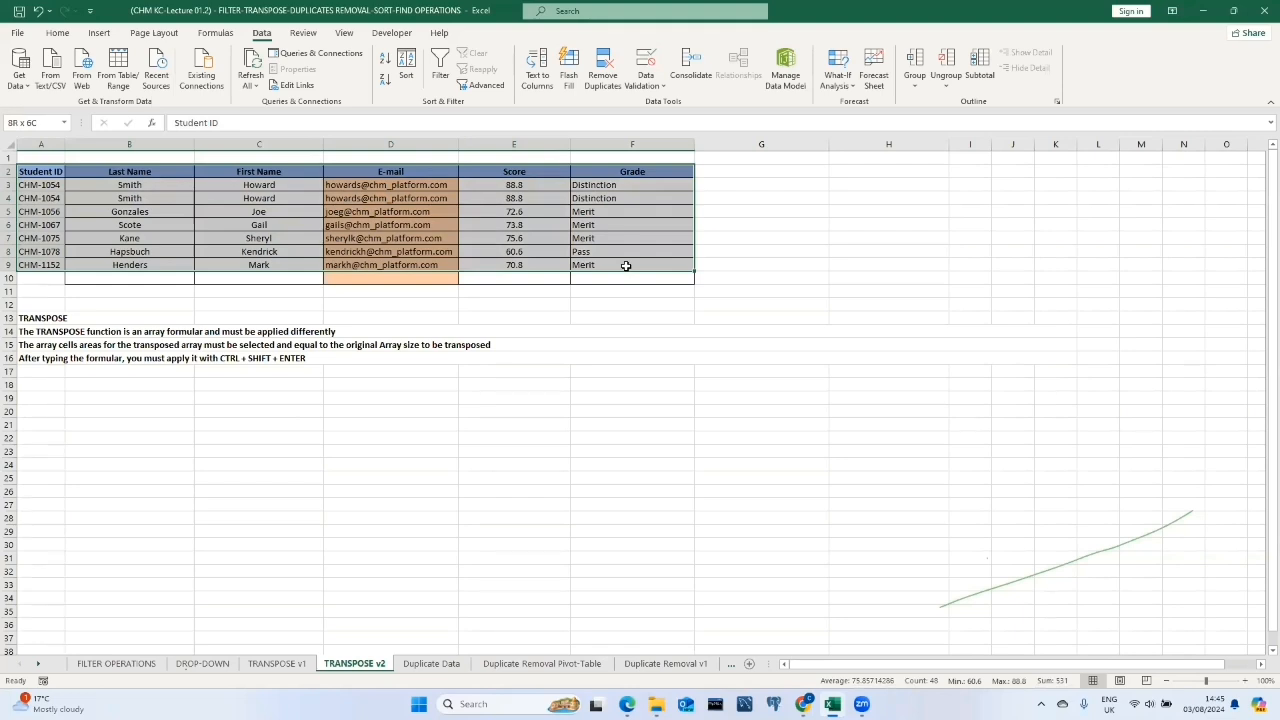
drag(626, 266, 626, 266)
Select A18:H23 and enter =TRANSPOSE(A2:F9) there as an array formula.
drag(43, 384, 872, 446)
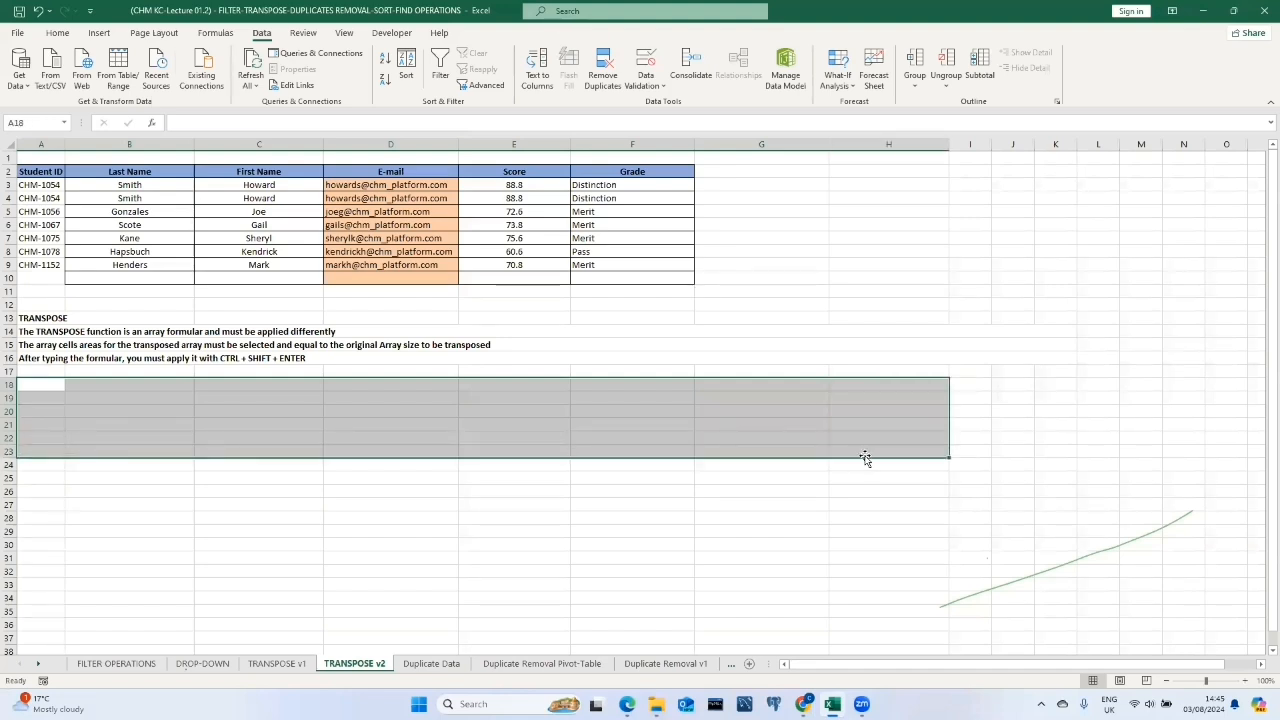
text(=)
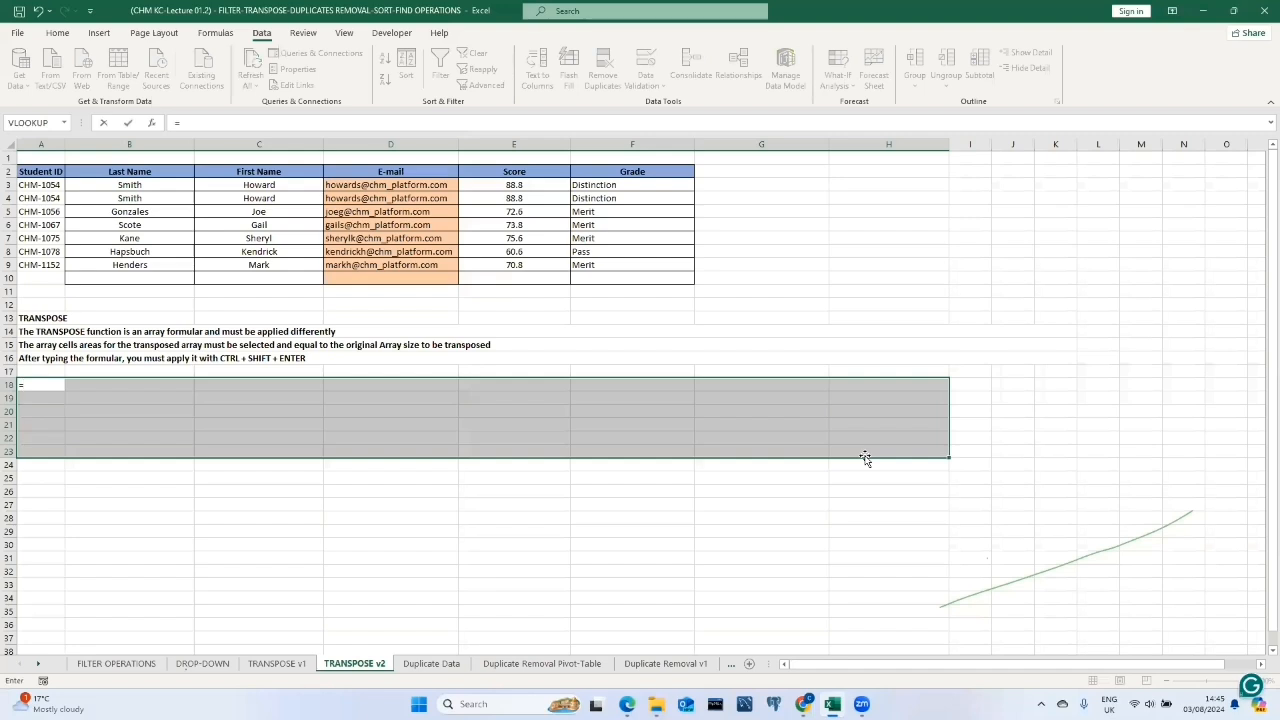
text(tr)
key(Tab)
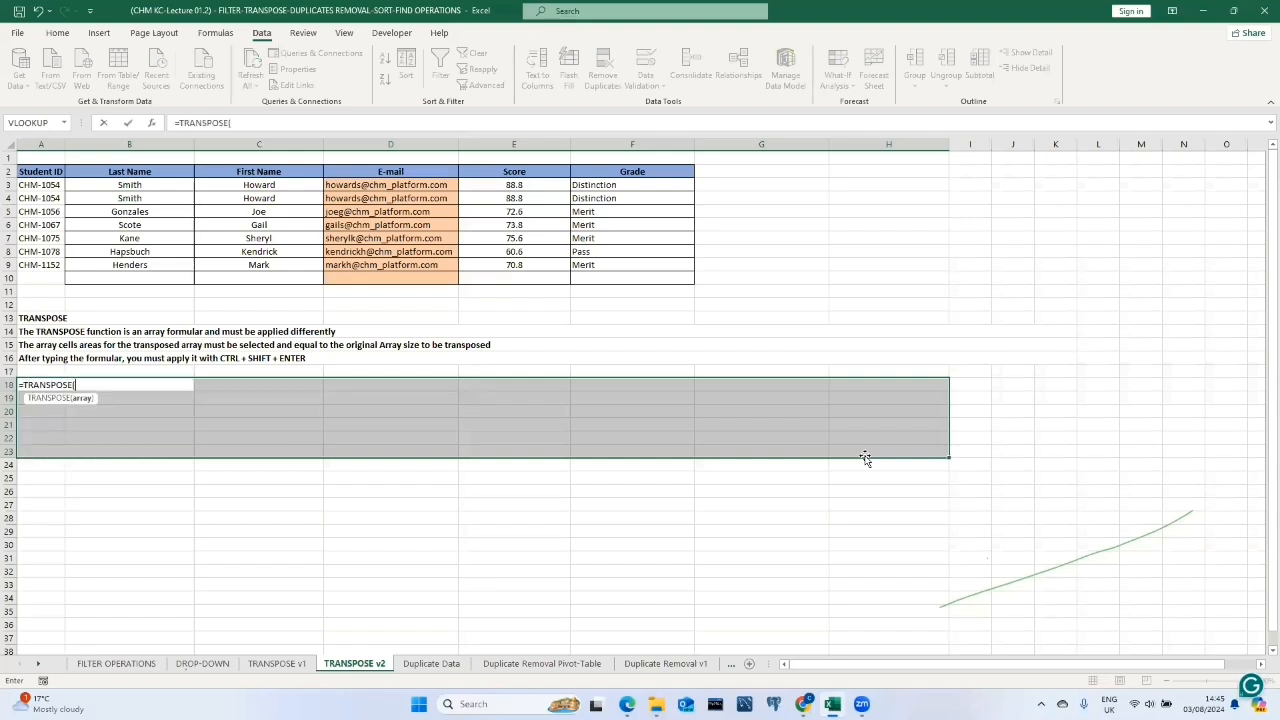
mouse_move(48, 171)
mouse_down()
mouse_move(442, 246)
mouse_move(654, 266)
mouse_up()
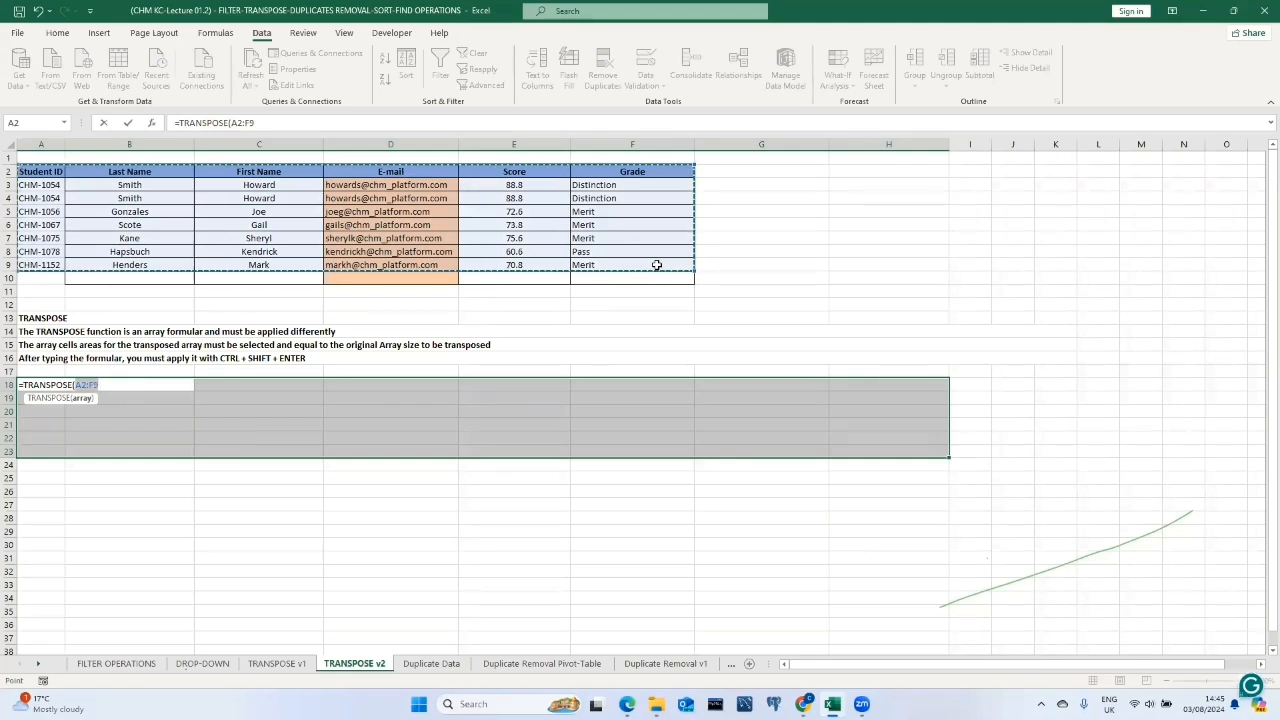
text())
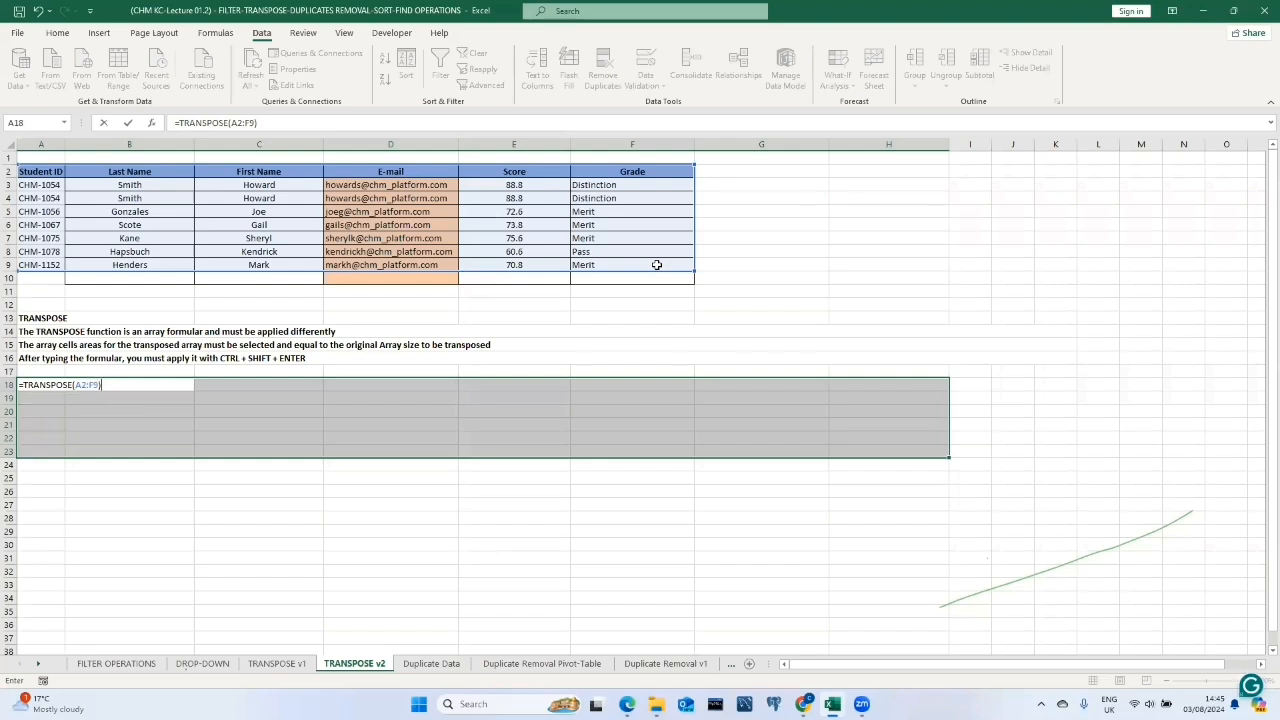
key(ctrl+shift+Return)
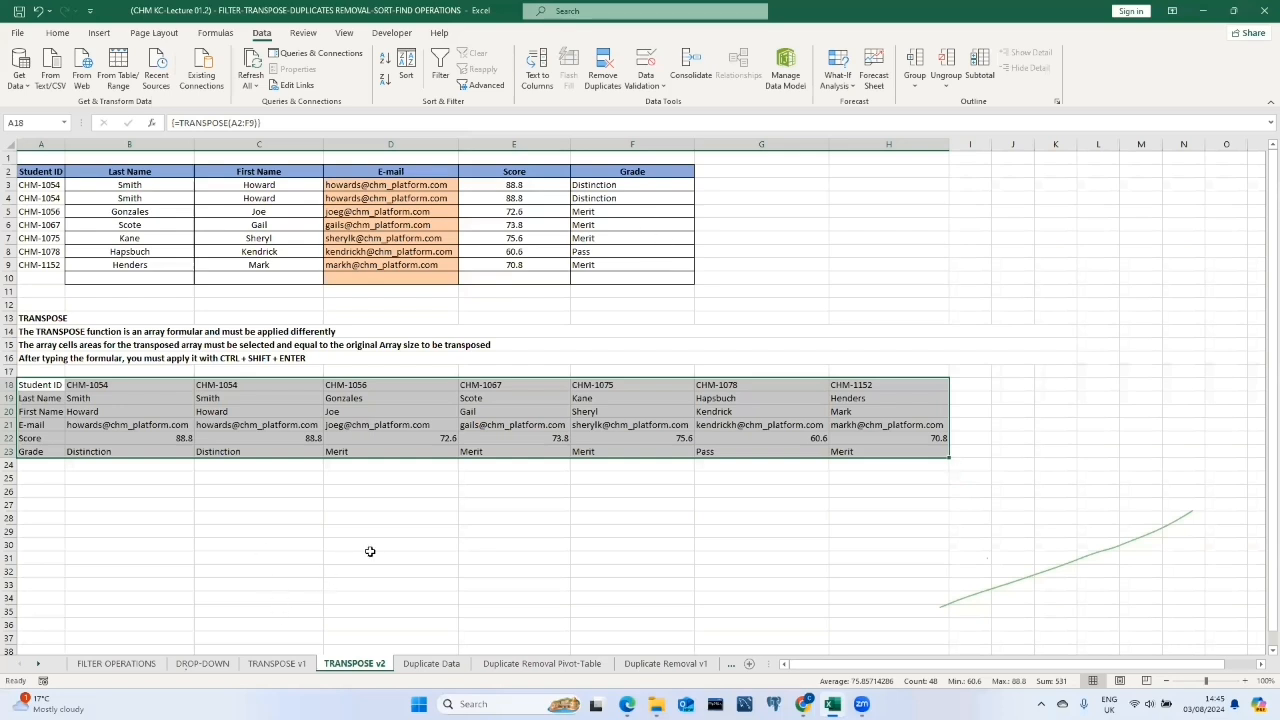
On the Duplicate Data sheet, filter the year column to show only 1969.
click(449, 665)
click(88, 226)
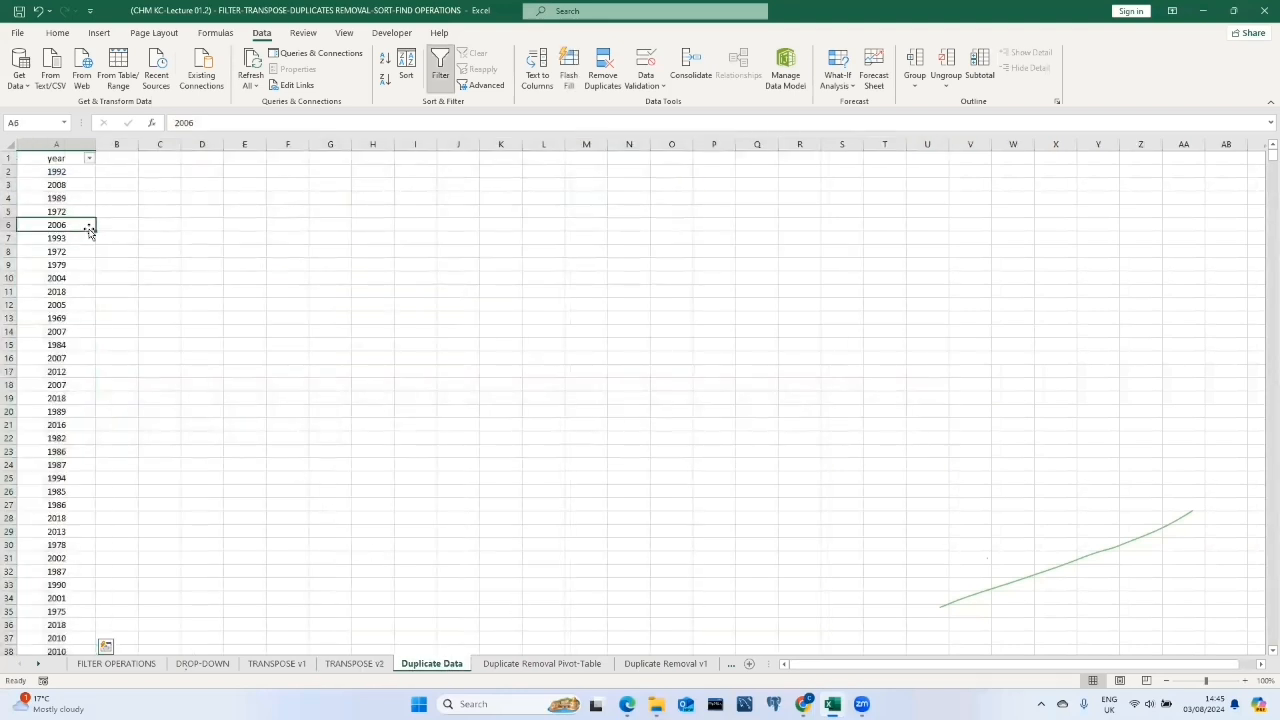
click(89, 159)
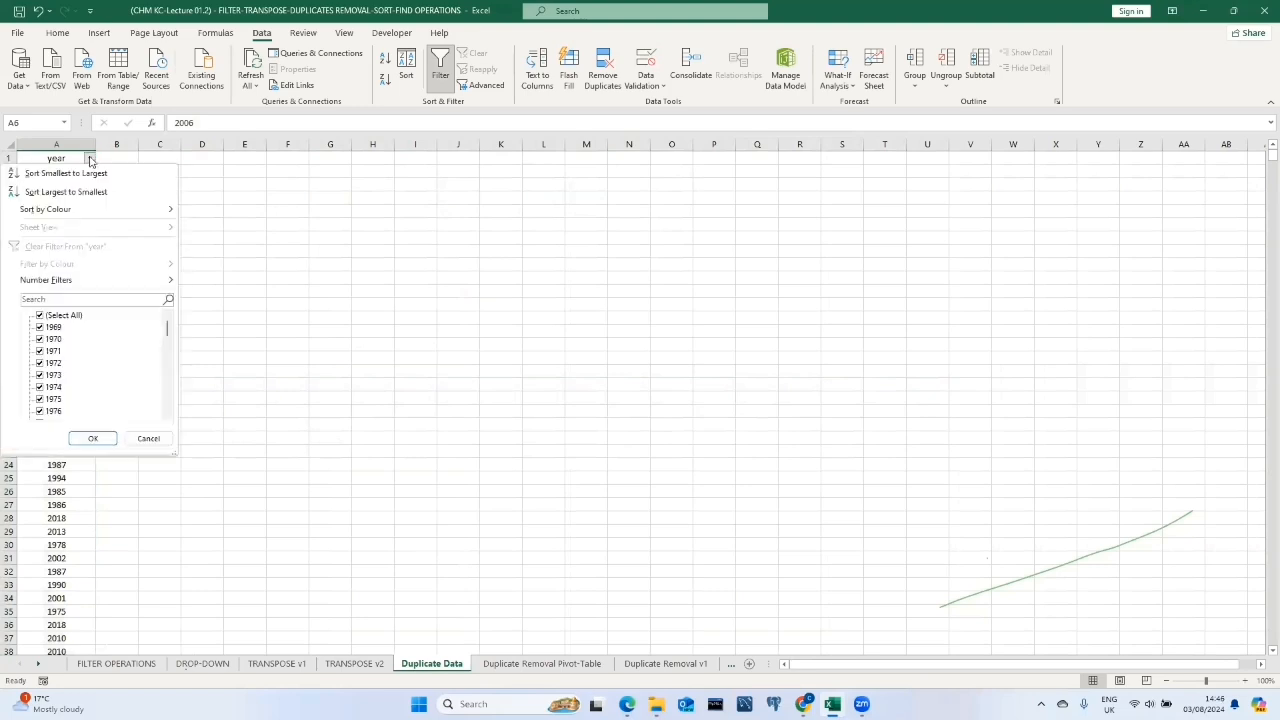
click(40, 317)
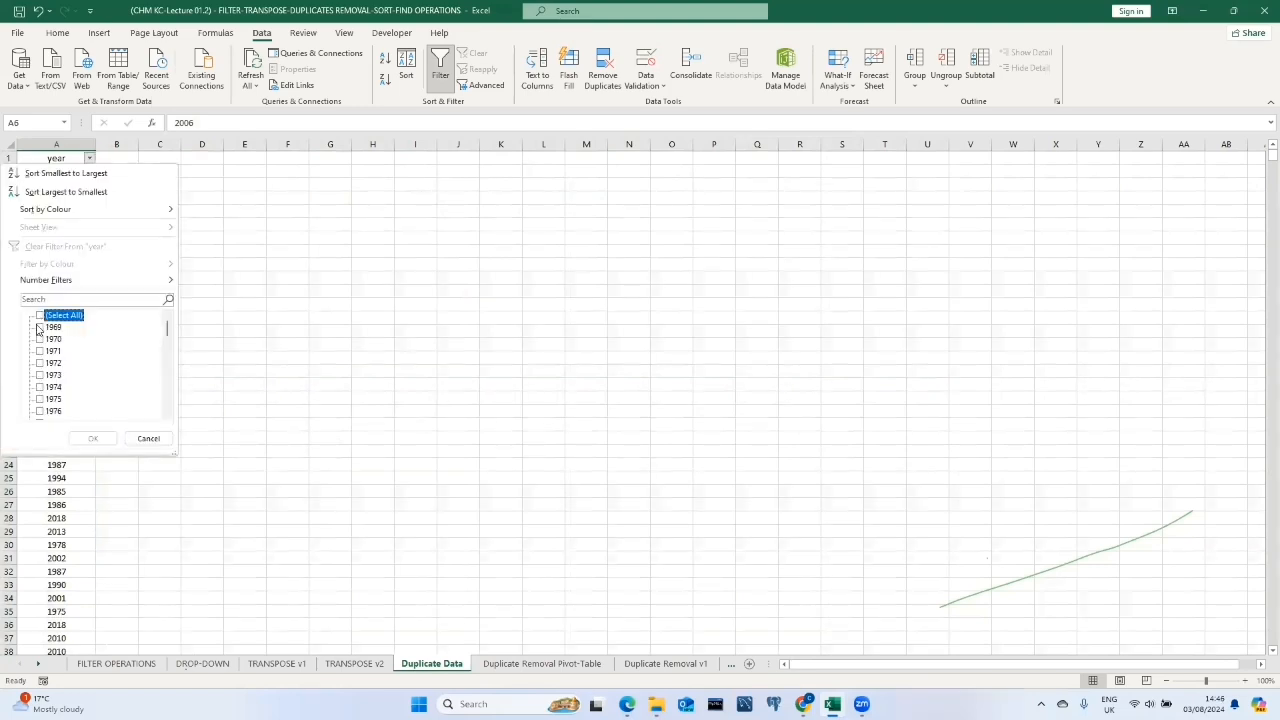
click(40, 328)
click(92, 439)
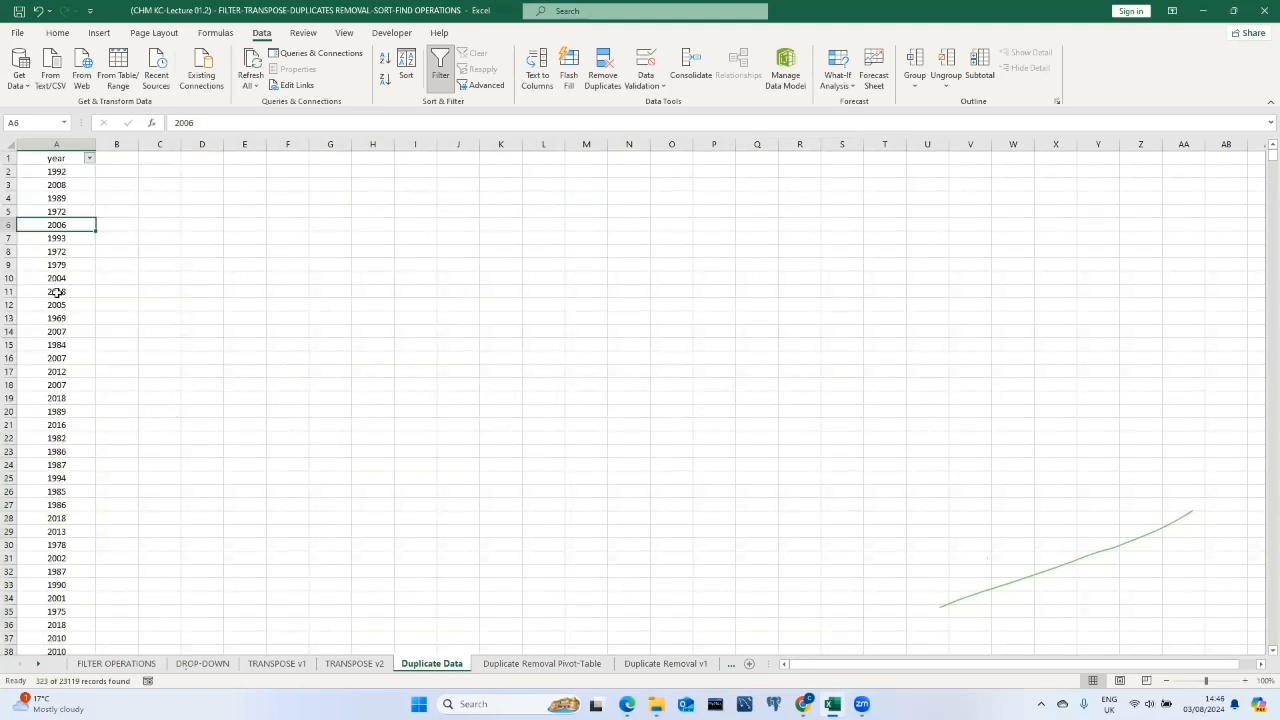
scroll(79, 337, down, 4)
scroll(79, 337, up, 2)
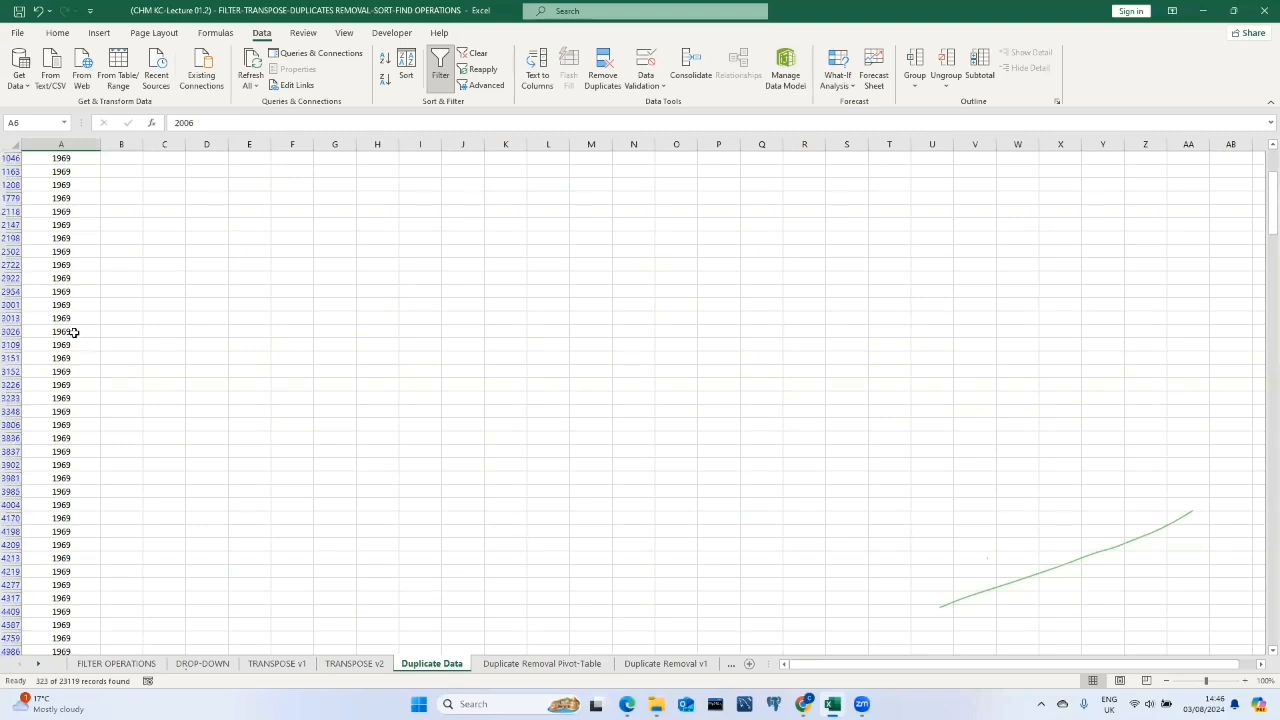
scroll(83, 302, up, 1)
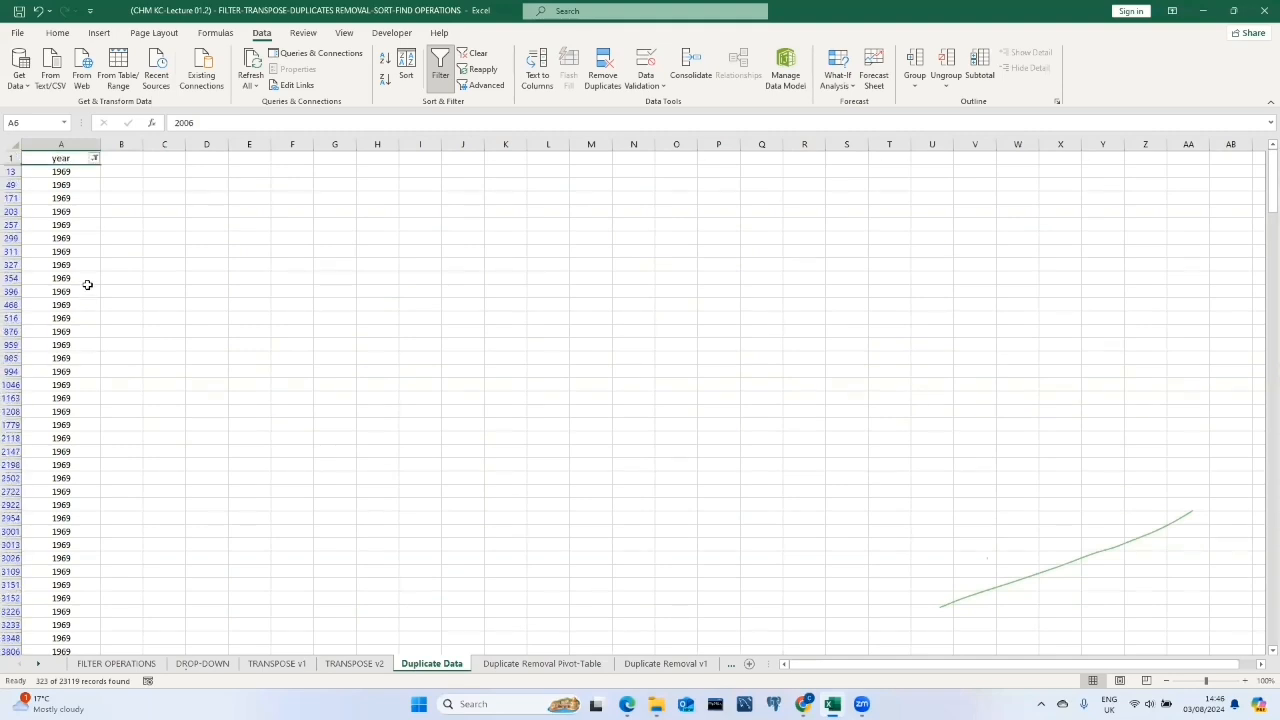
Reselect all years in the year column filter to show every row again.
click(93, 159)
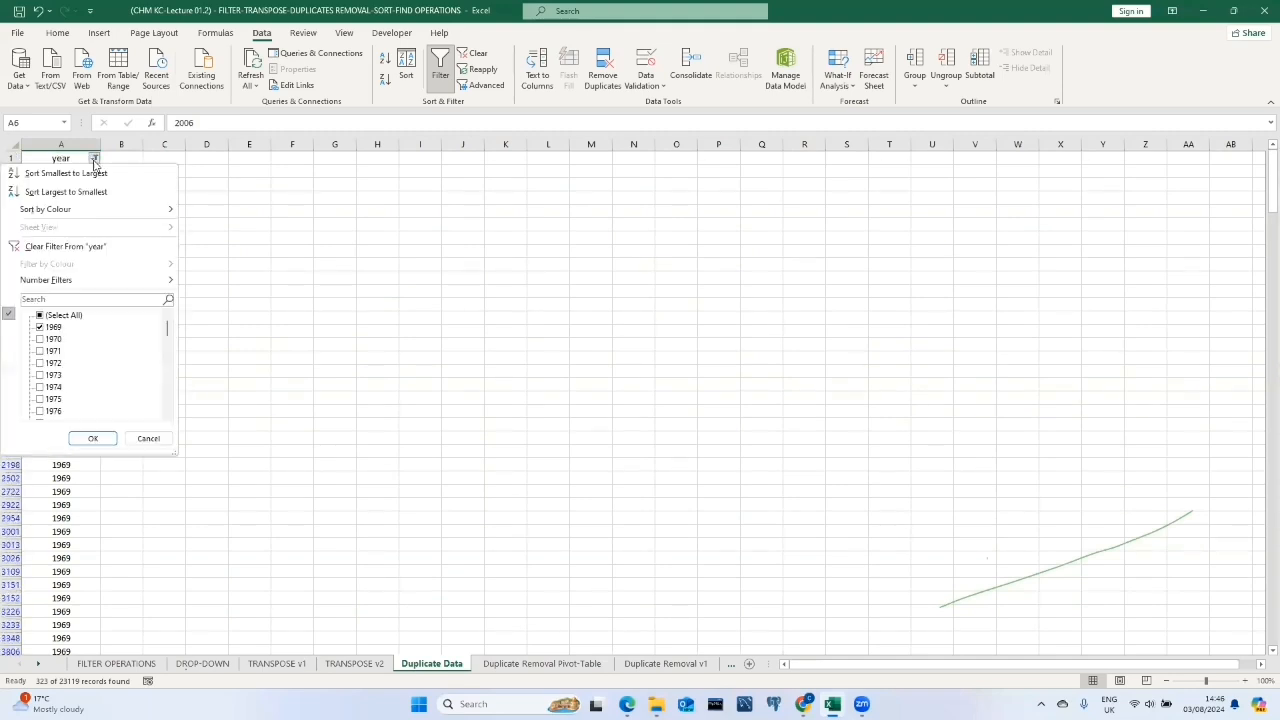
click(40, 315)
click(108, 438)
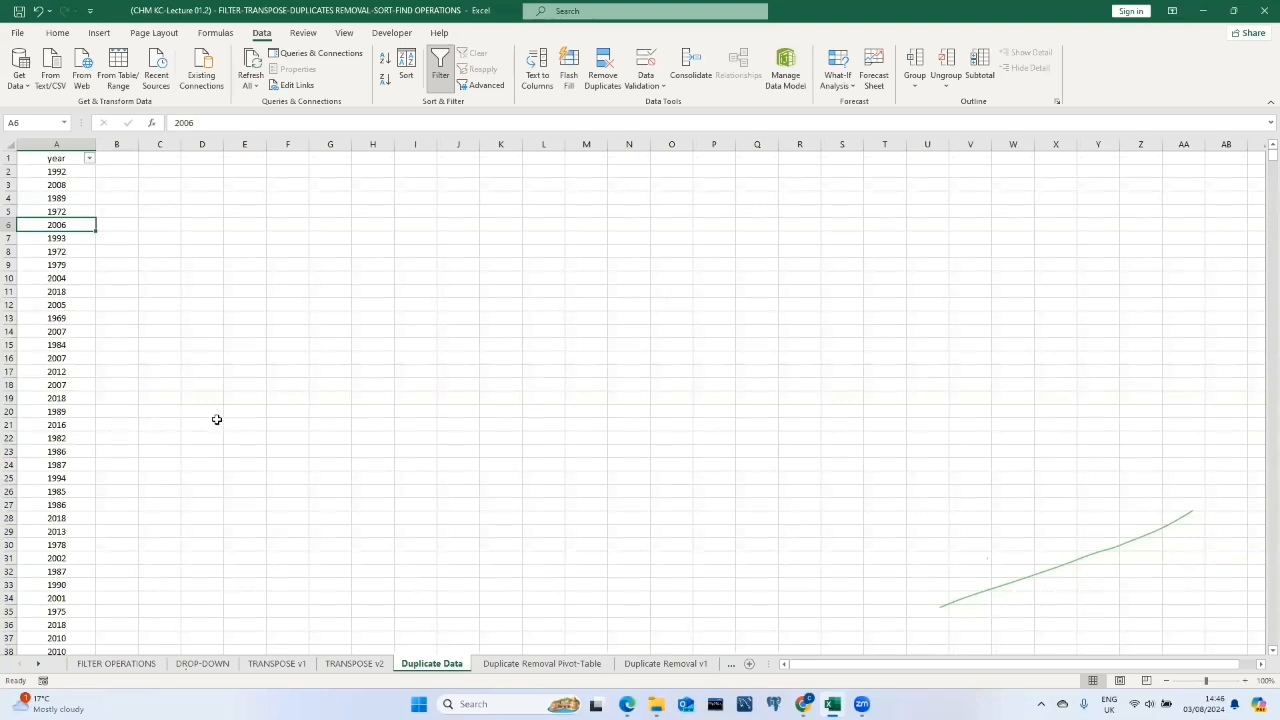
Switch to the Duplicate Removal Pivot-Table sheet and select cell A2.
click(513, 664)
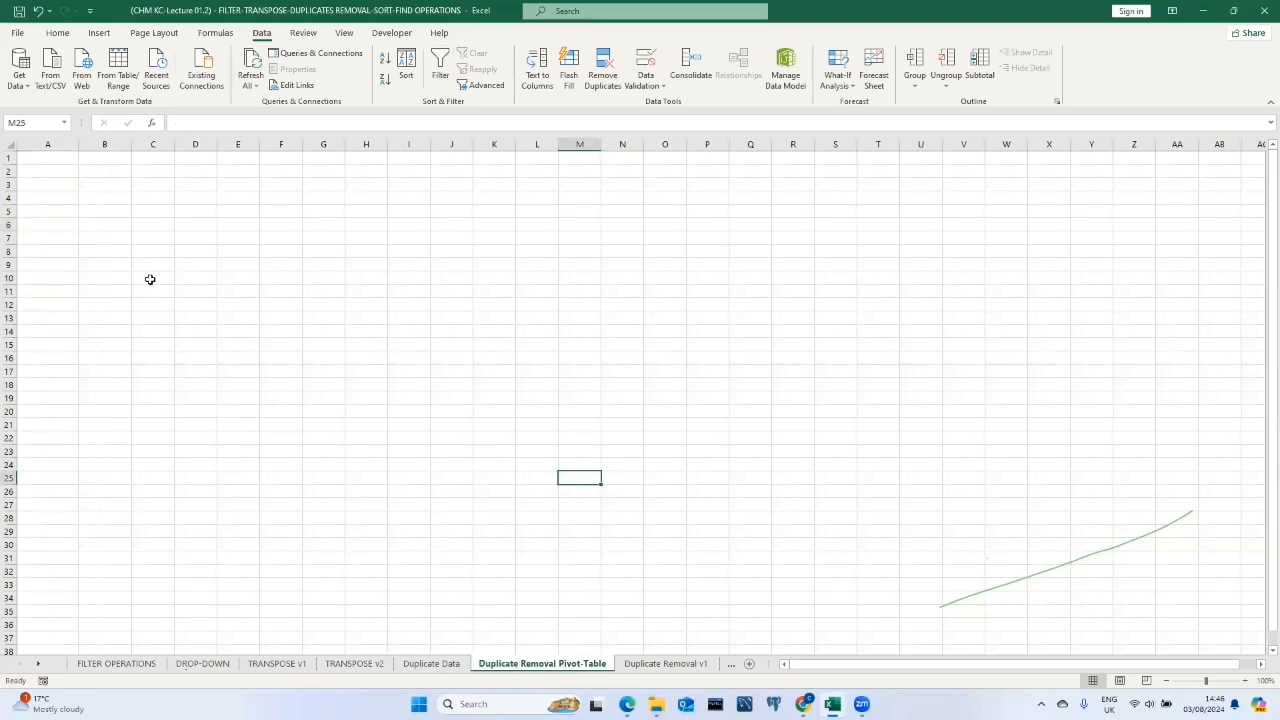
click(57, 33)
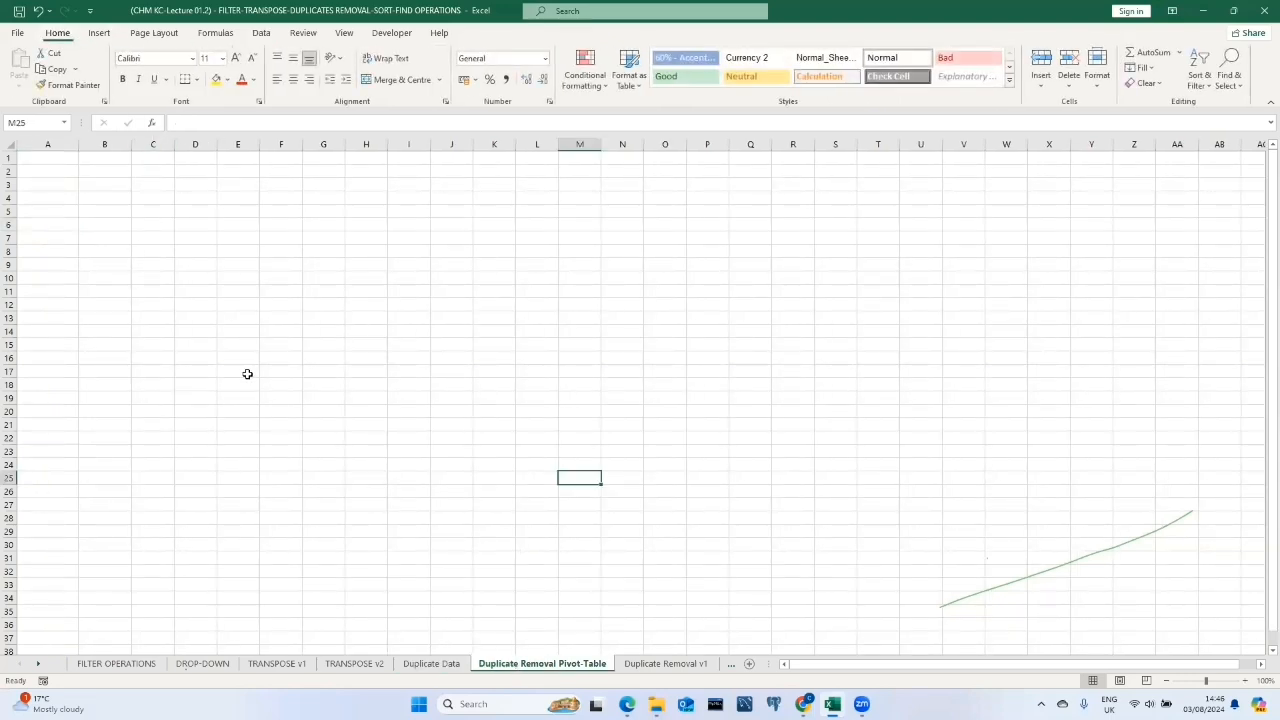
click(66, 170)
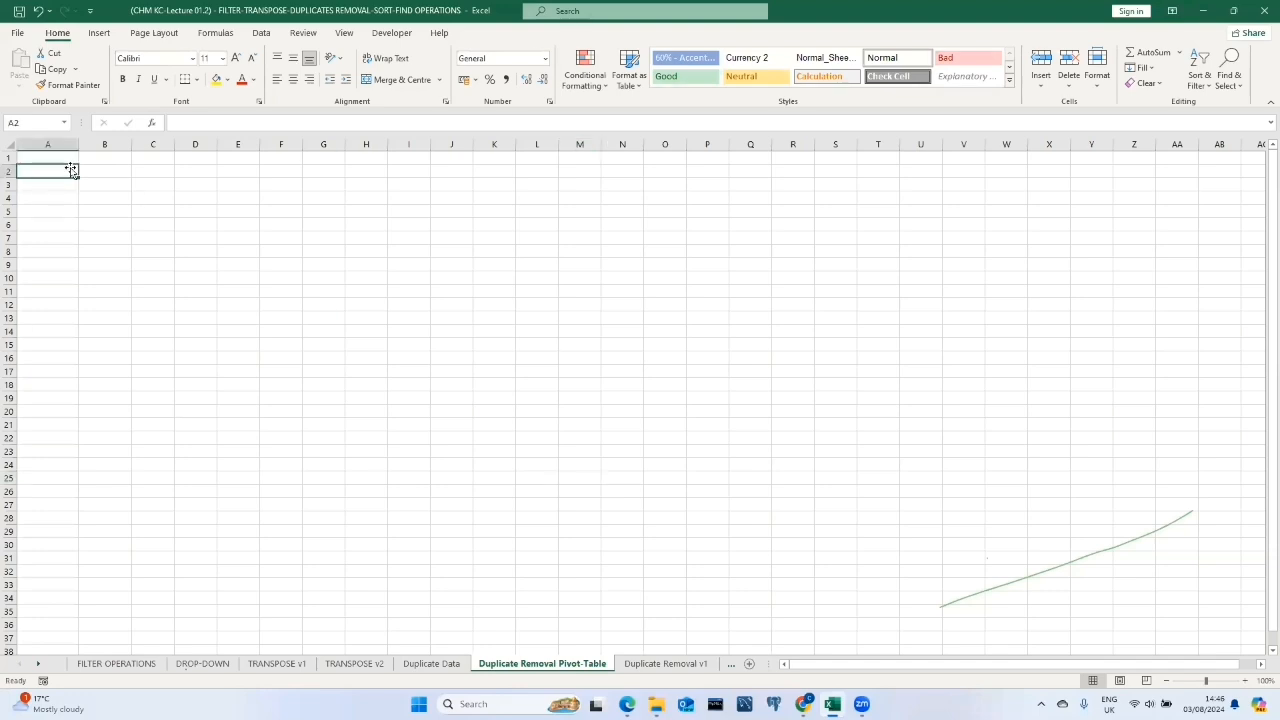
click(100, 33)
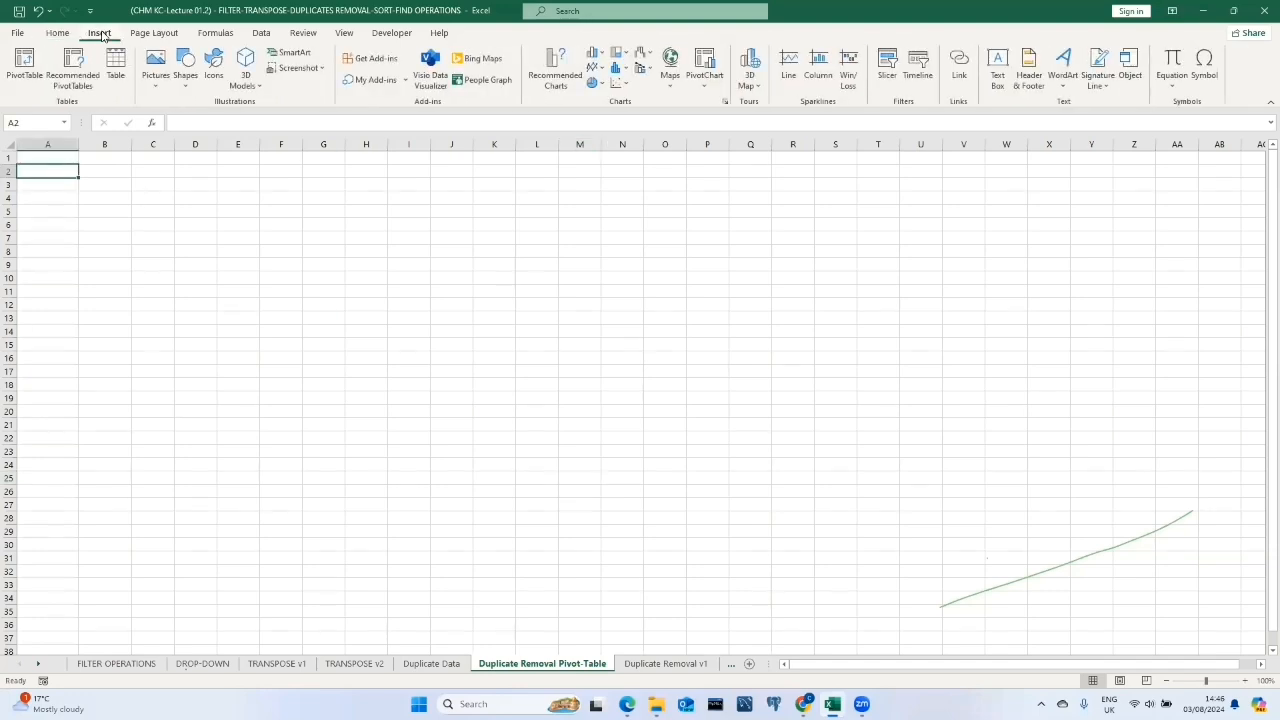
click(25, 62)
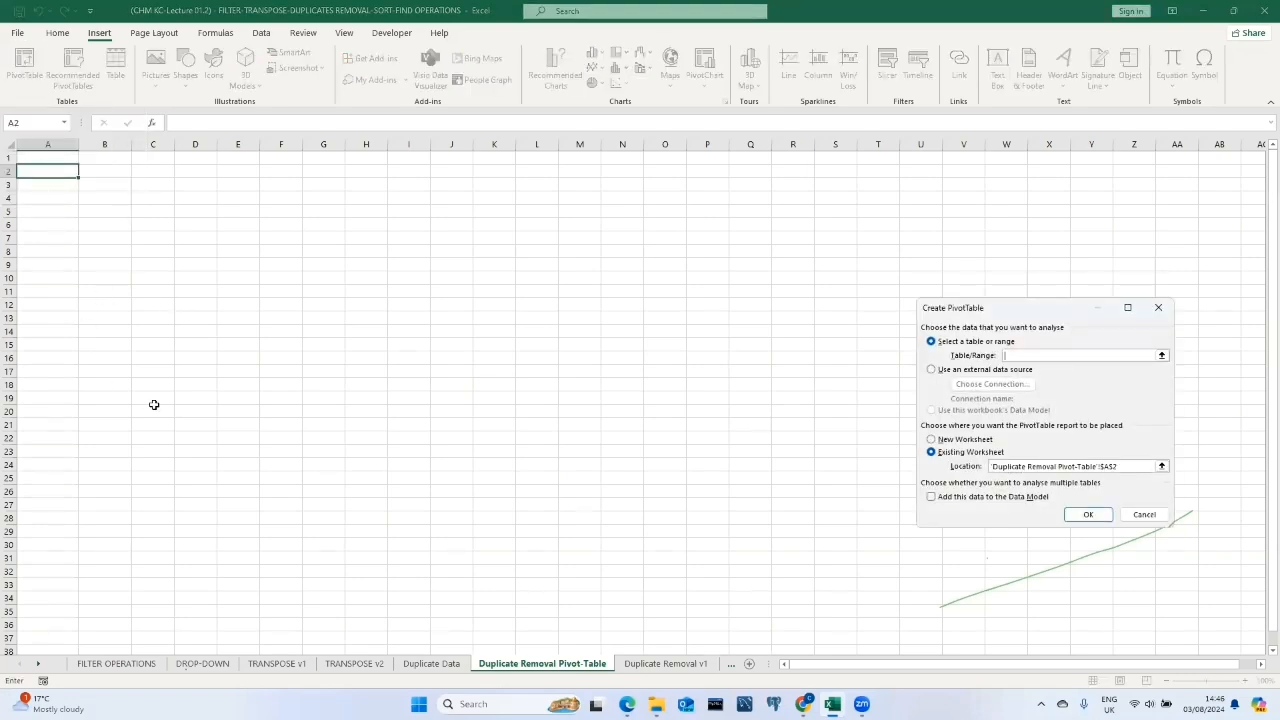
click(436, 664)
drag(62, 157, 90, 645)
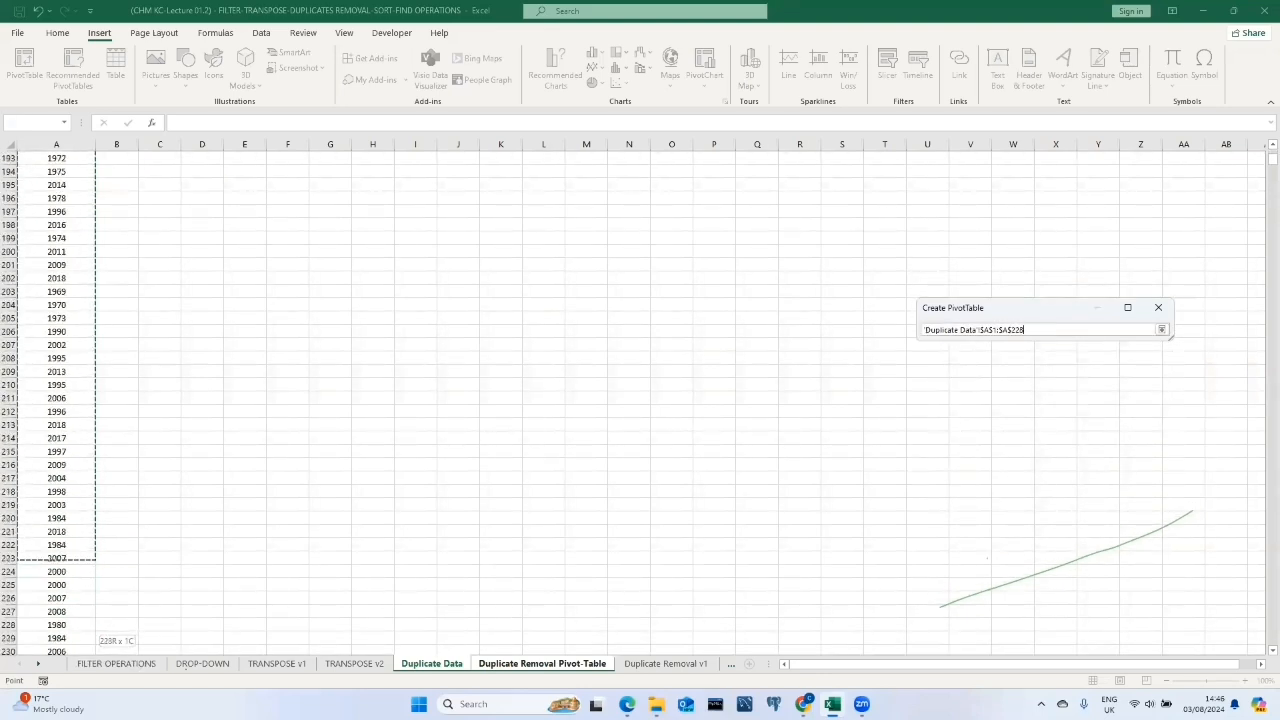
drag(90, 645, 90, 625)
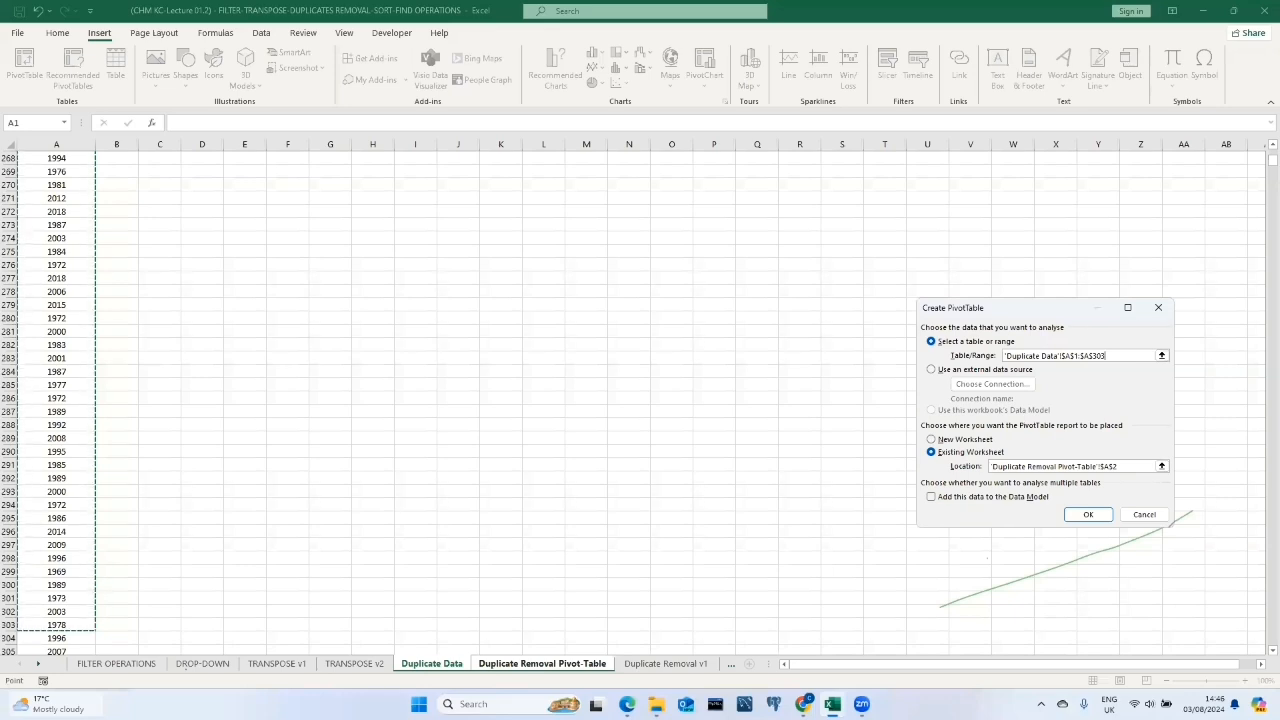
key(ctrl+shift+Down)
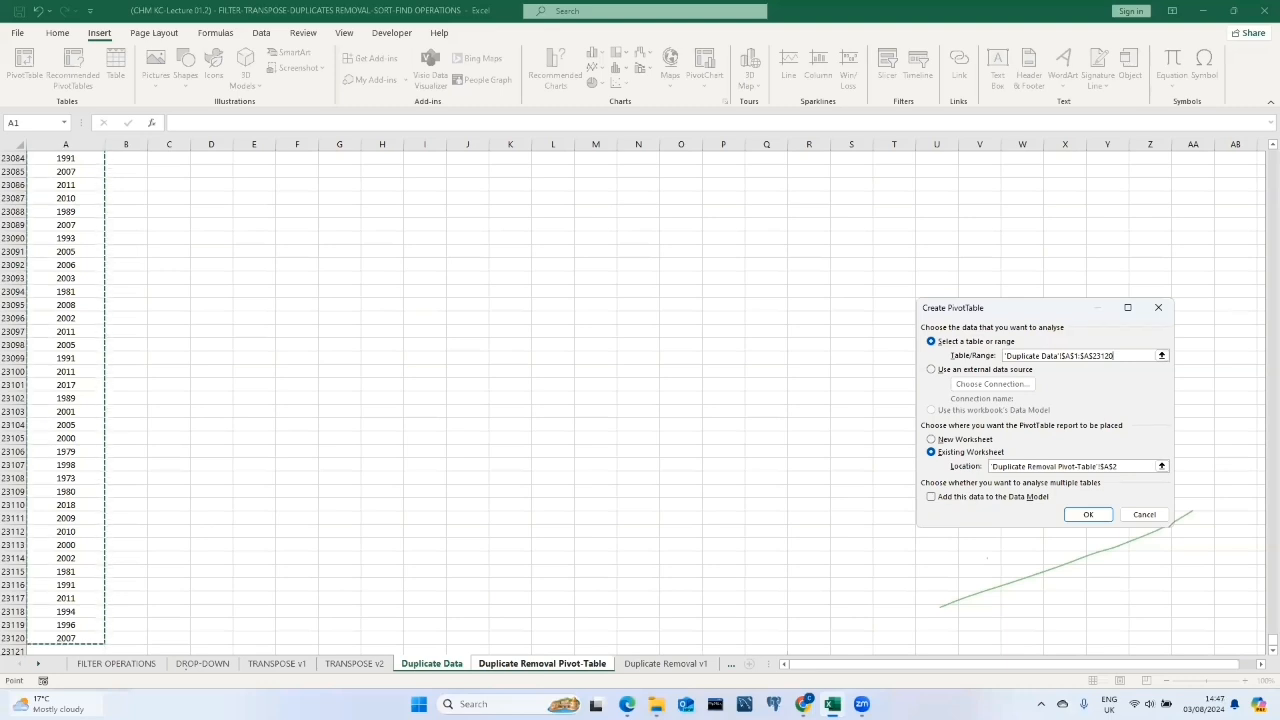
key(BackSpace)
key(BackSpace)
key(BackSpace)
key(BackSpace)
key(BackSpace)
key(BackSpace)
key(BackSpace)
key(BackSpace)
key(BackSpace)
key(BackSpace)
key(BackSpace)
key(BackSpace)
key(BackSpace)
key(BackSpace)
key(BackSpace)
key(BackSpace)
key(BackSpace)
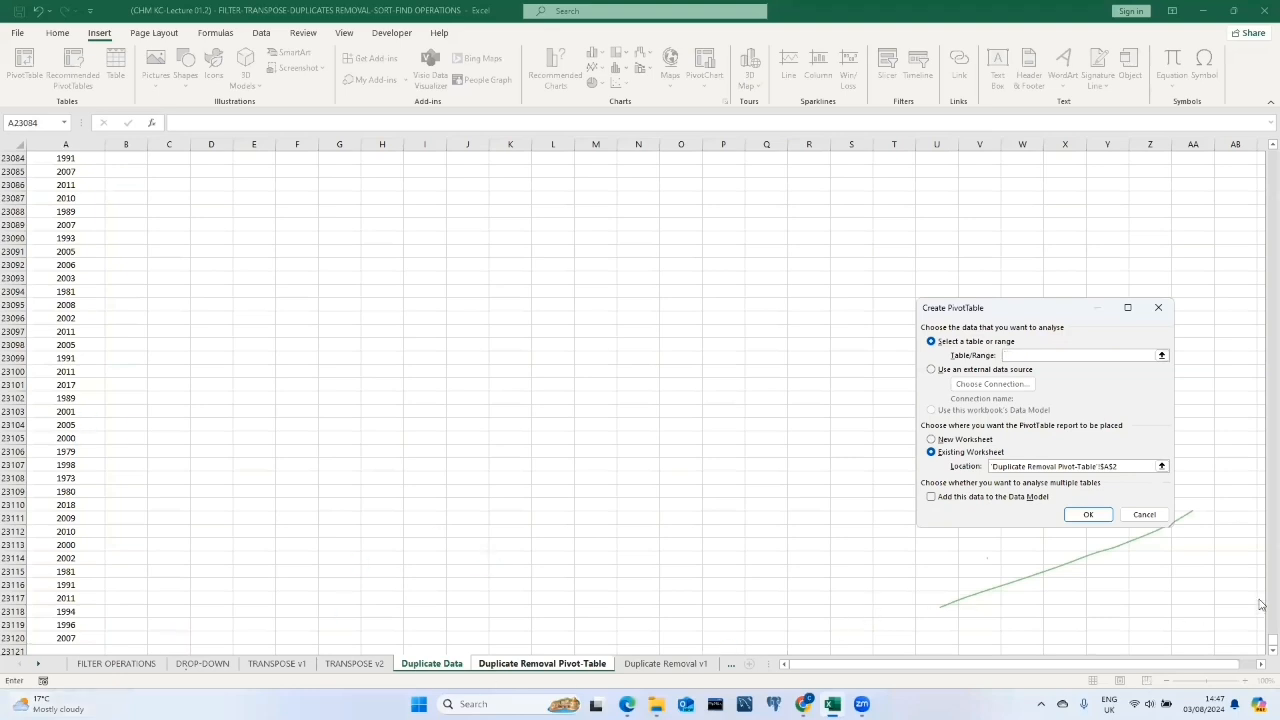
drag(1271, 640, 1264, 6)
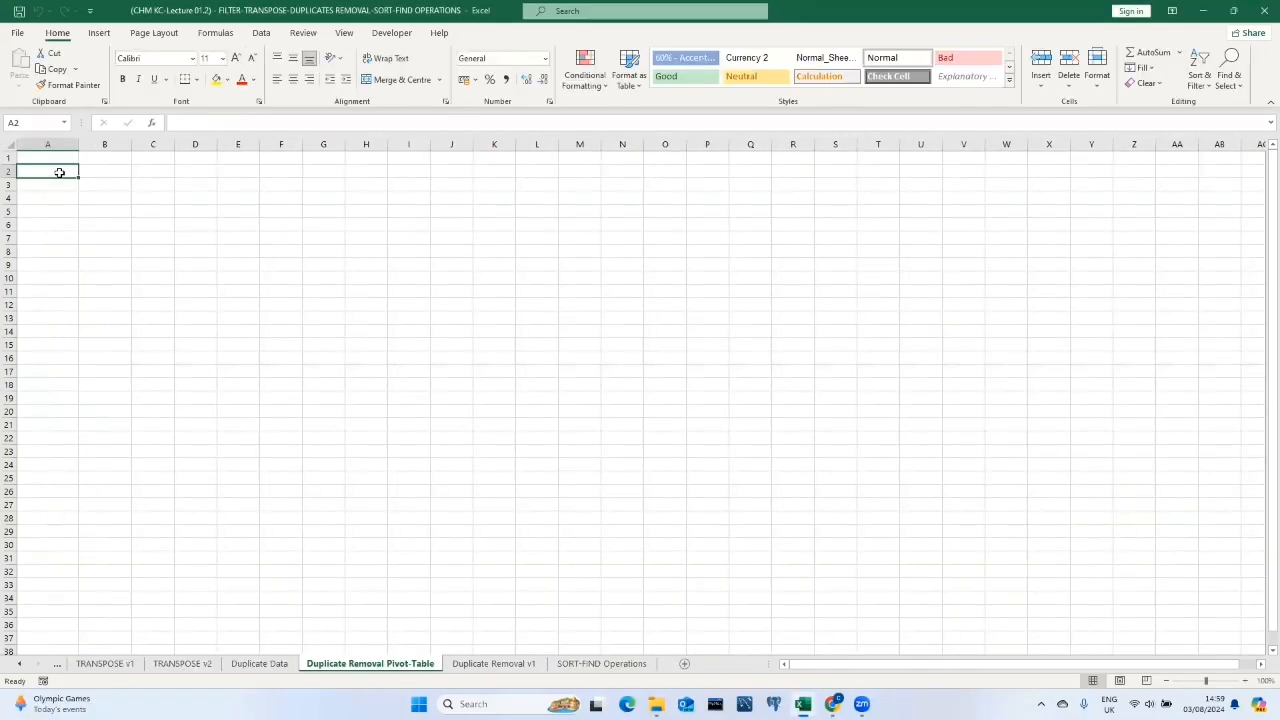
Insert a PivotTable at A2 using the year column 'Duplicate Data'!$A$1:$A$23120 as the source range.
click(101, 33)
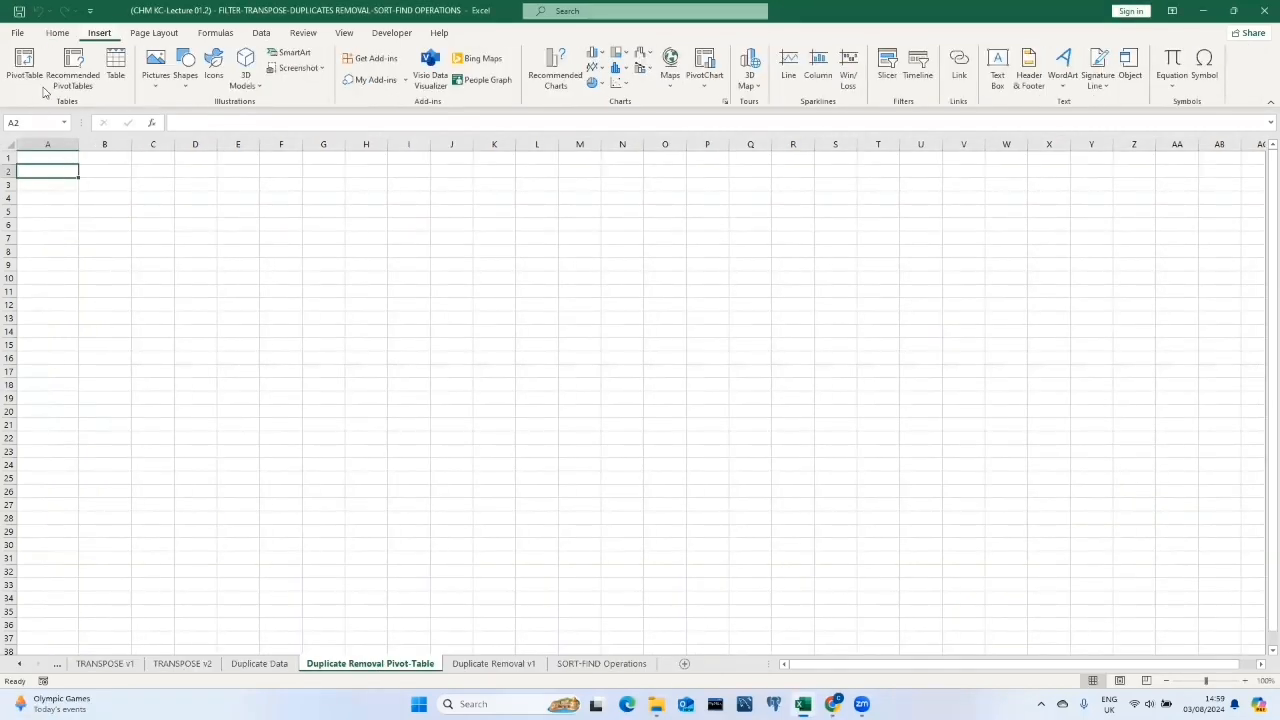
click(26, 64)
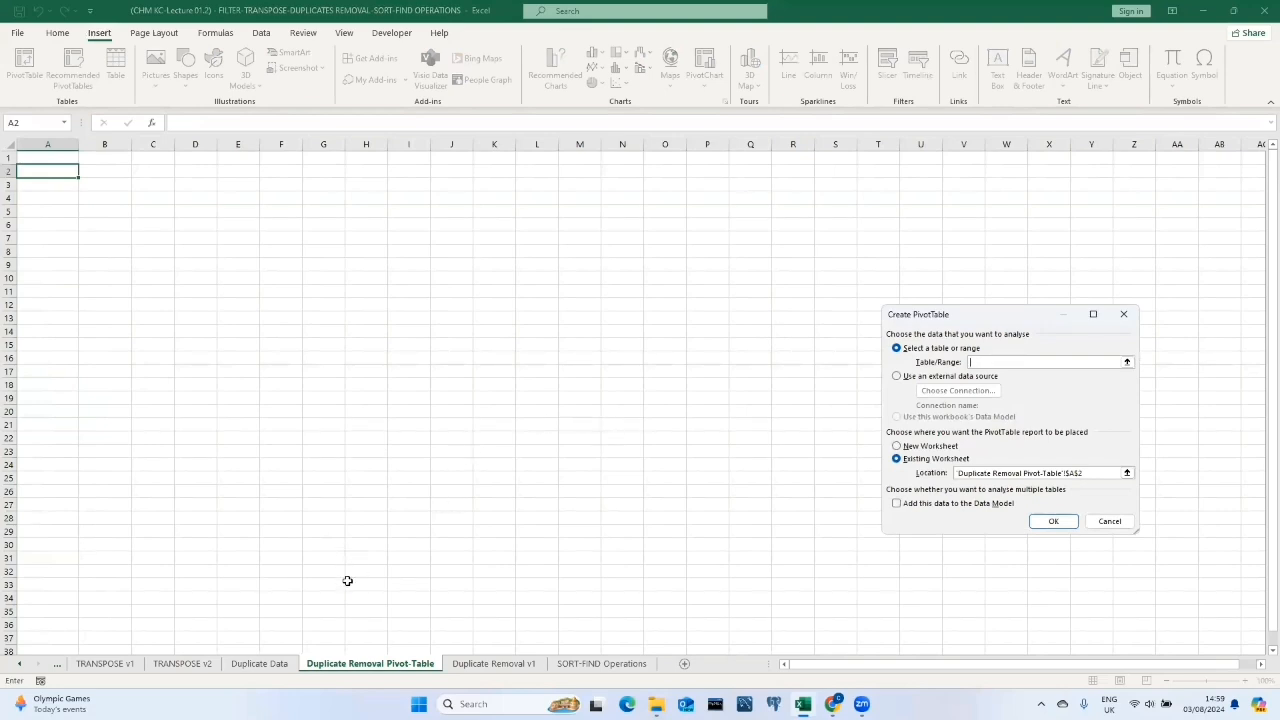
click(264, 664)
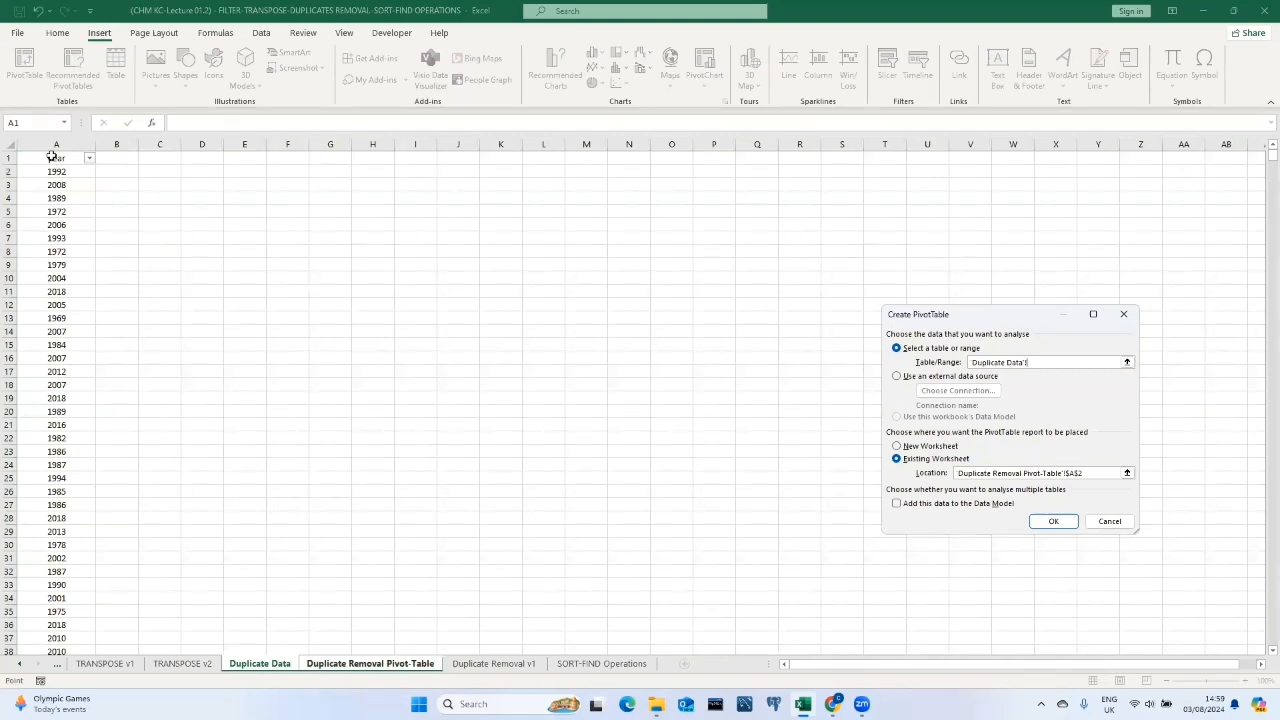
click(58, 159)
key(ctrl+shift+Down)
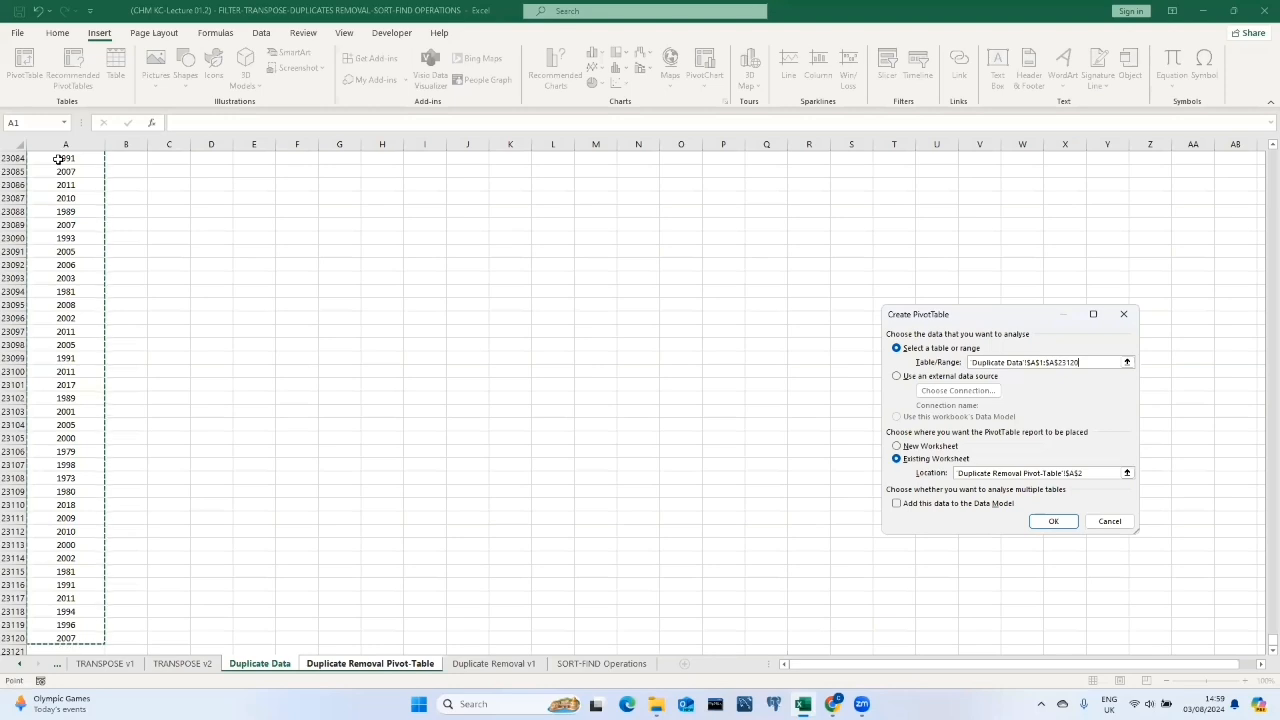
click(1056, 521)
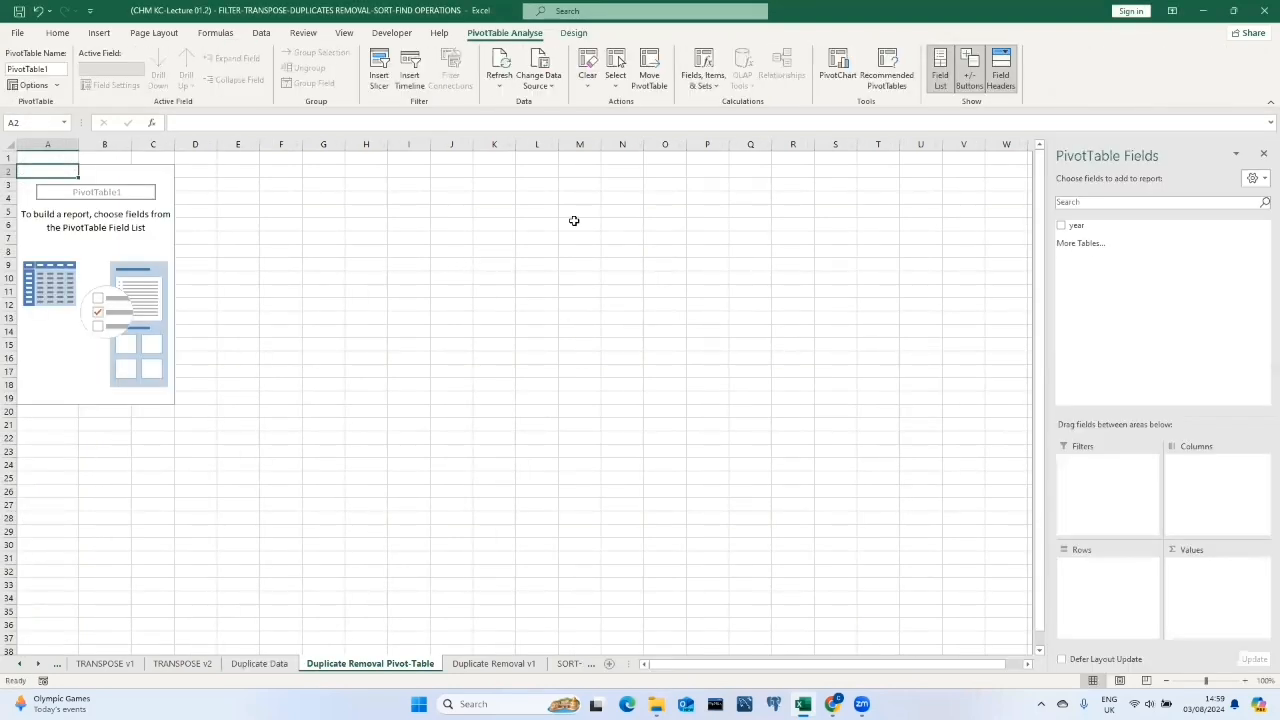
Place the year field in the PivotTable rows and remove Sum of year from the values.
click(1061, 225)
drag(1097, 226, 1127, 566)
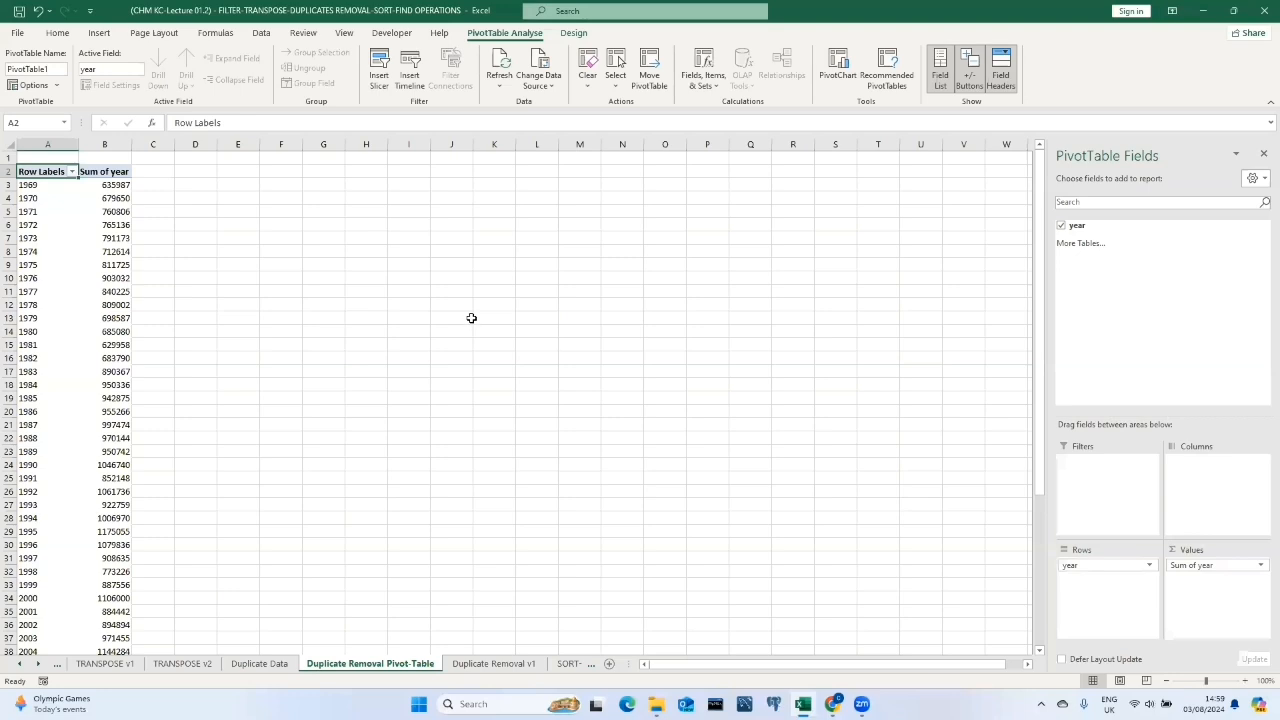
click(1260, 566)
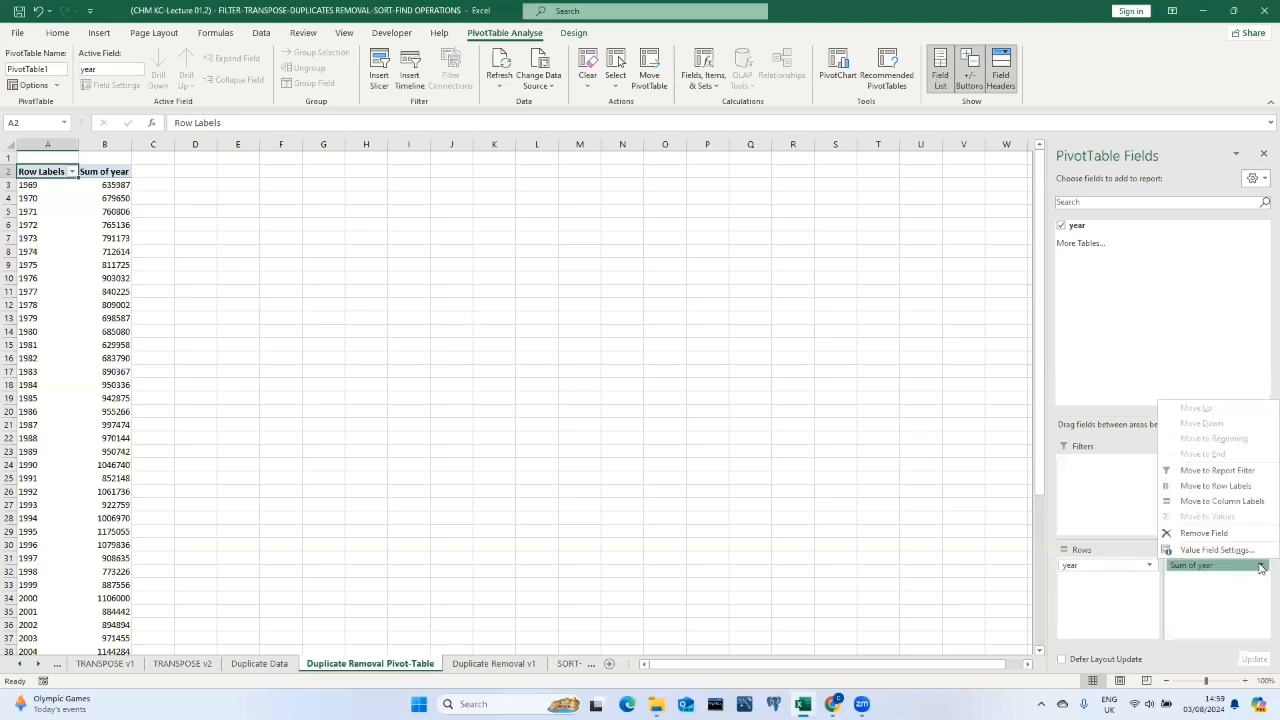
click(1210, 535)
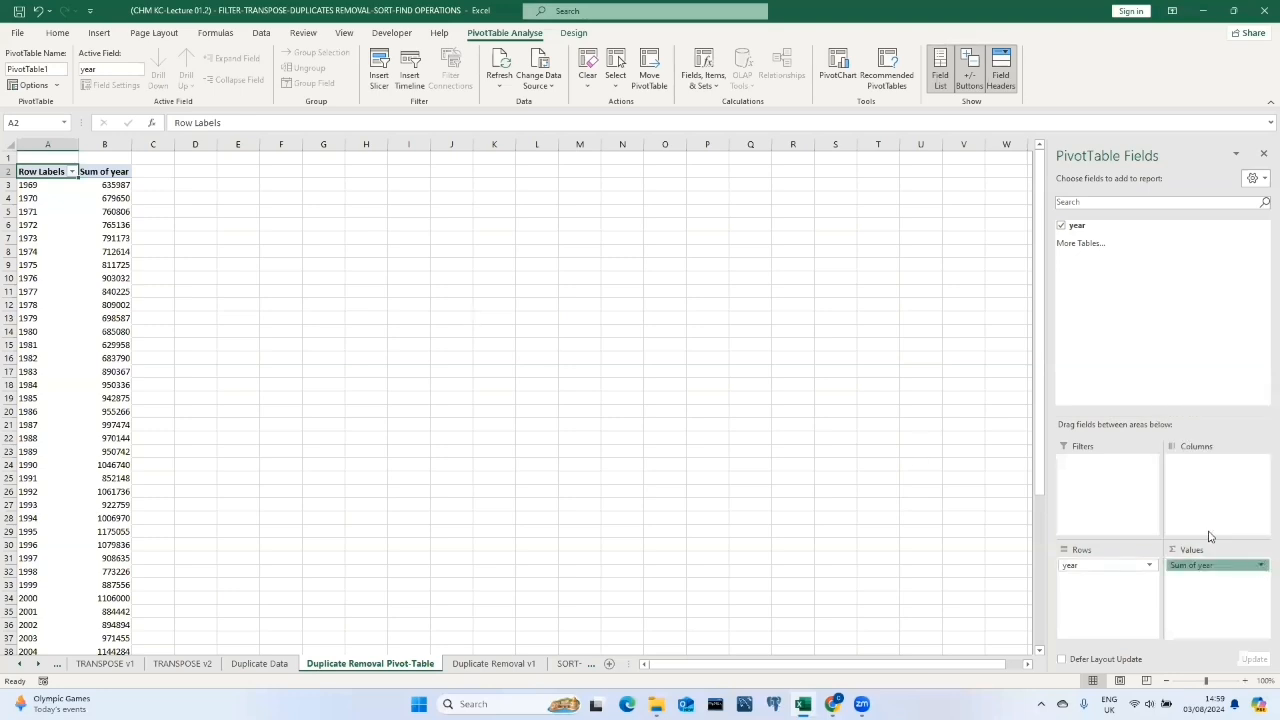
Scroll through the PivotTable's list of distinct years.
click(101, 267)
scroll(44, 175, down, 8)
scroll(48, 188, up, 8)
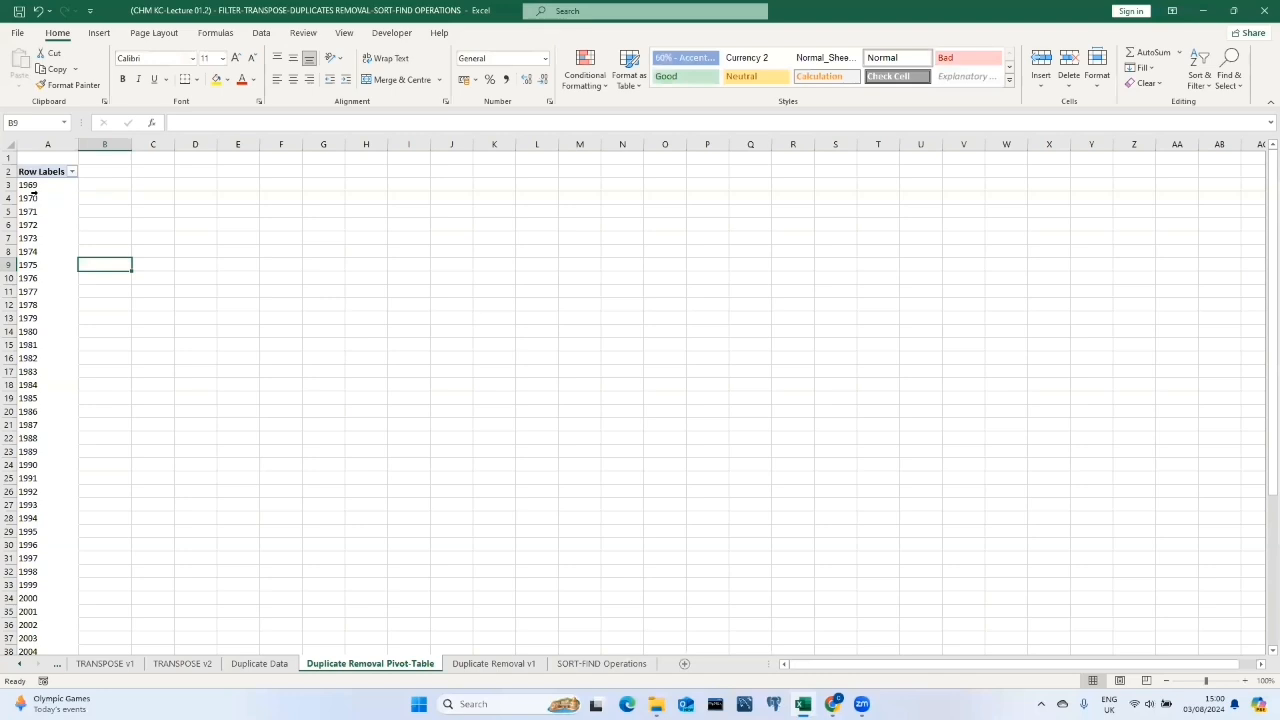
scroll(53, 250, down, 10)
scroll(56, 251, up, 6)
scroll(58, 253, up, 4)
Add a new sheet and paste the year column copied from the Duplicate Data sheet into A1.
click(685, 664)
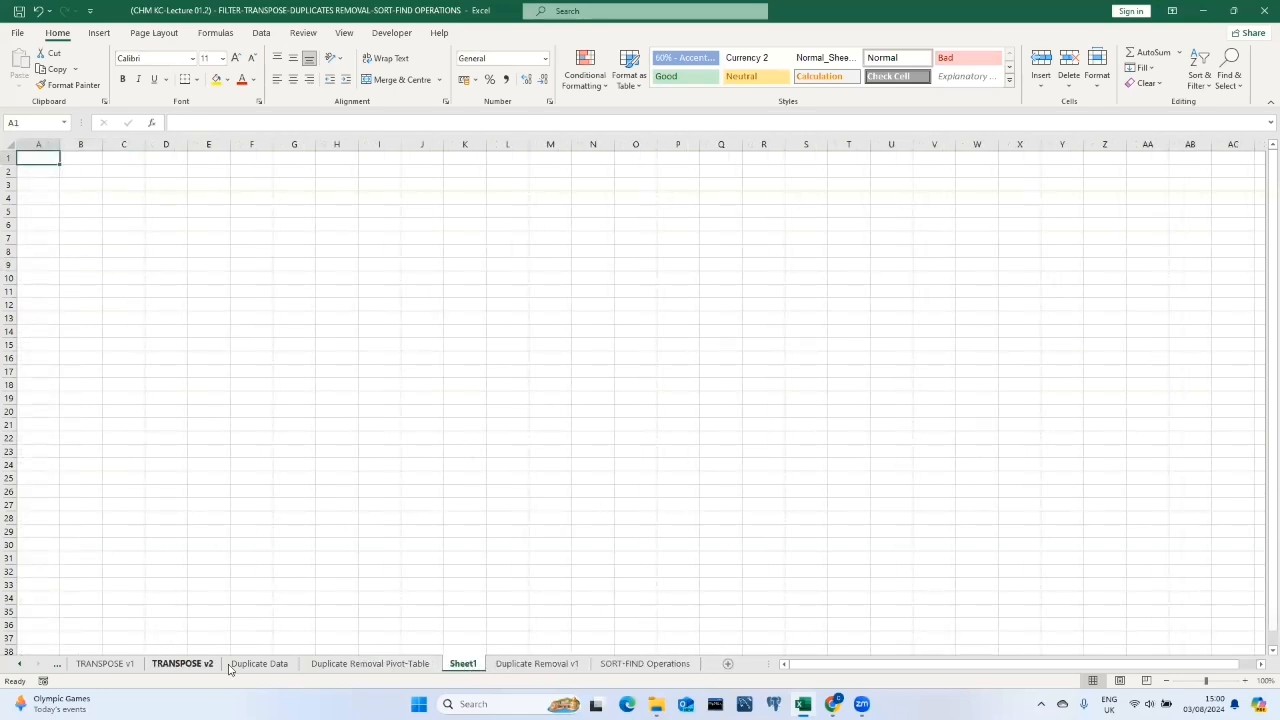
click(259, 664)
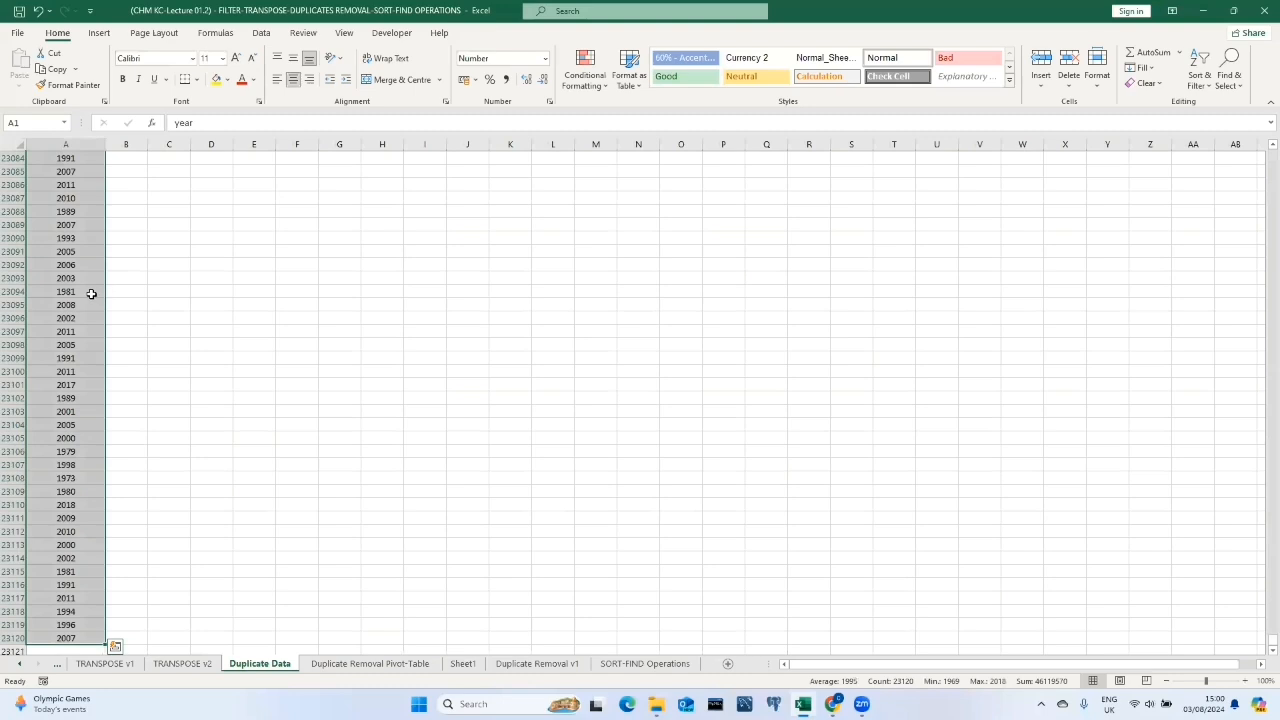
key(ctrl+c)
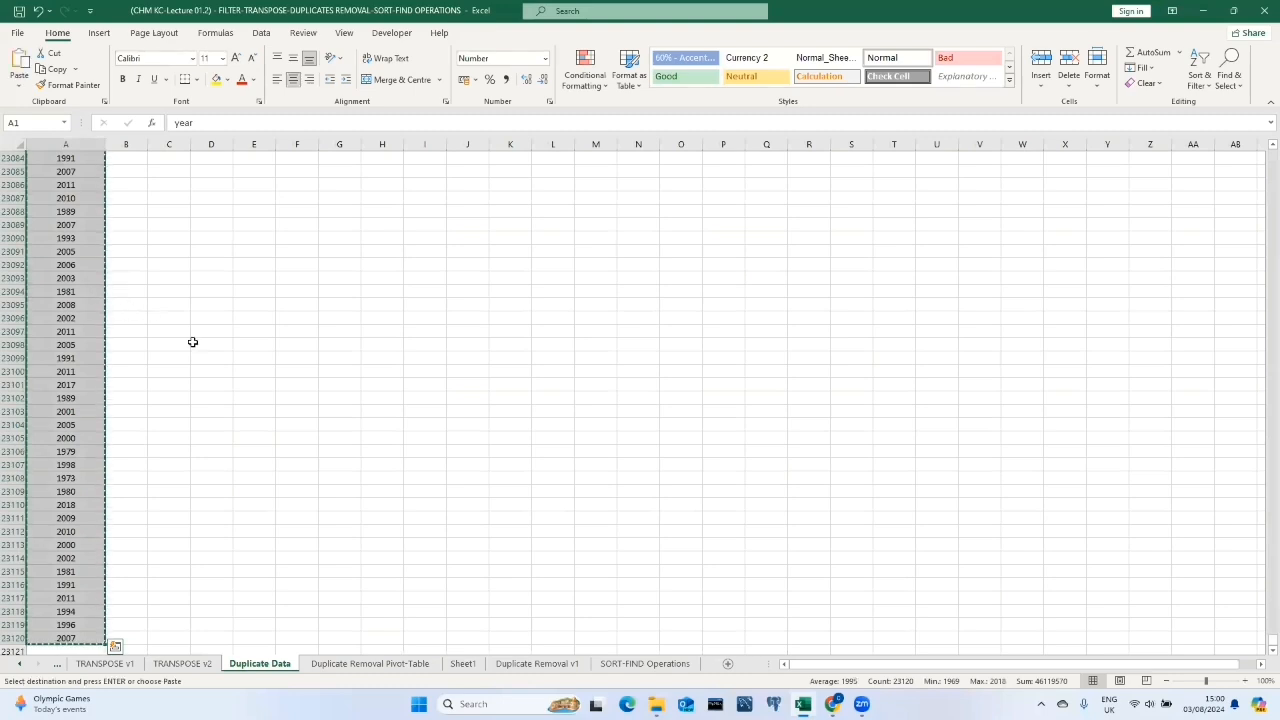
click(464, 664)
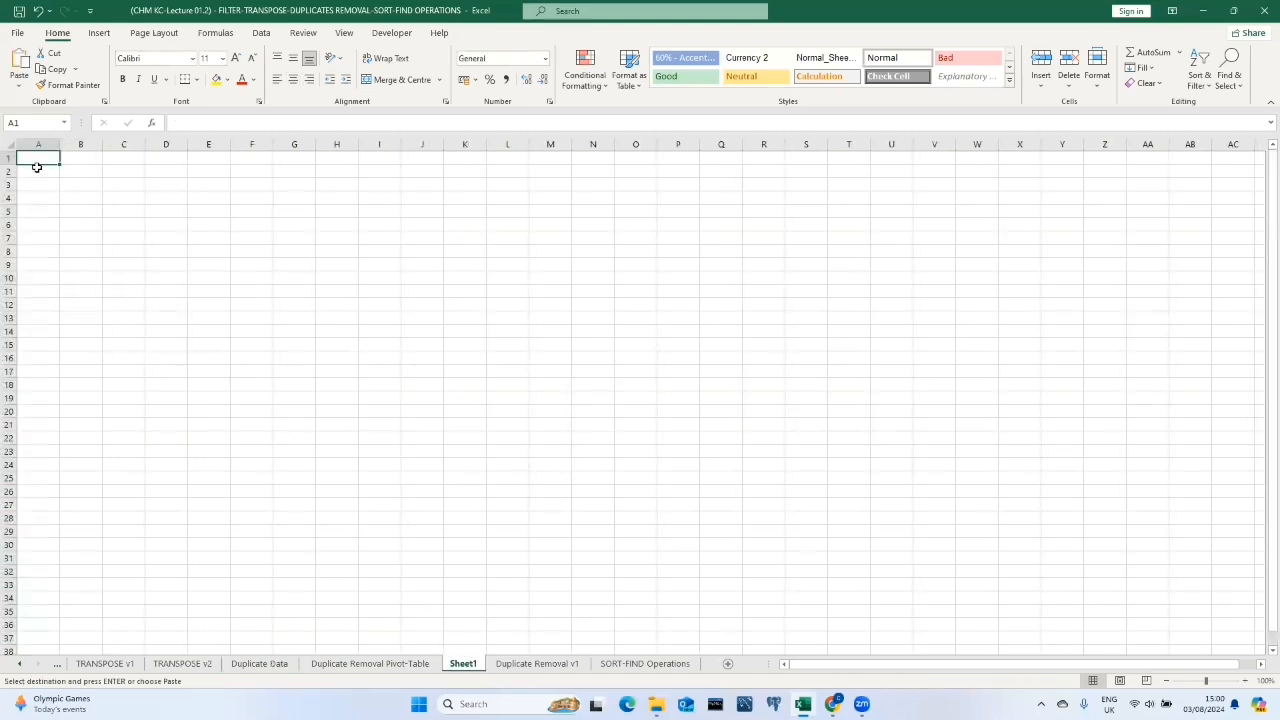
key(ctrl+v)
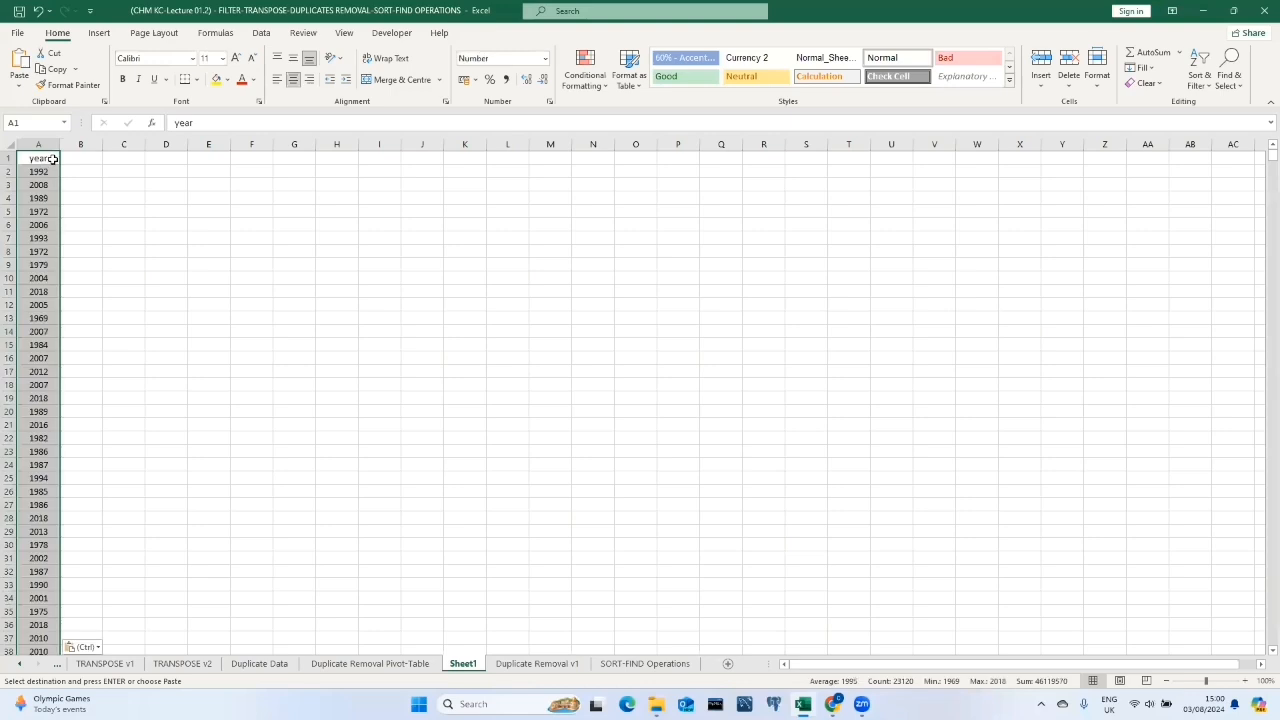
Turn on the filter for the year column, then remove duplicate values from the whole column.
click(53, 157)
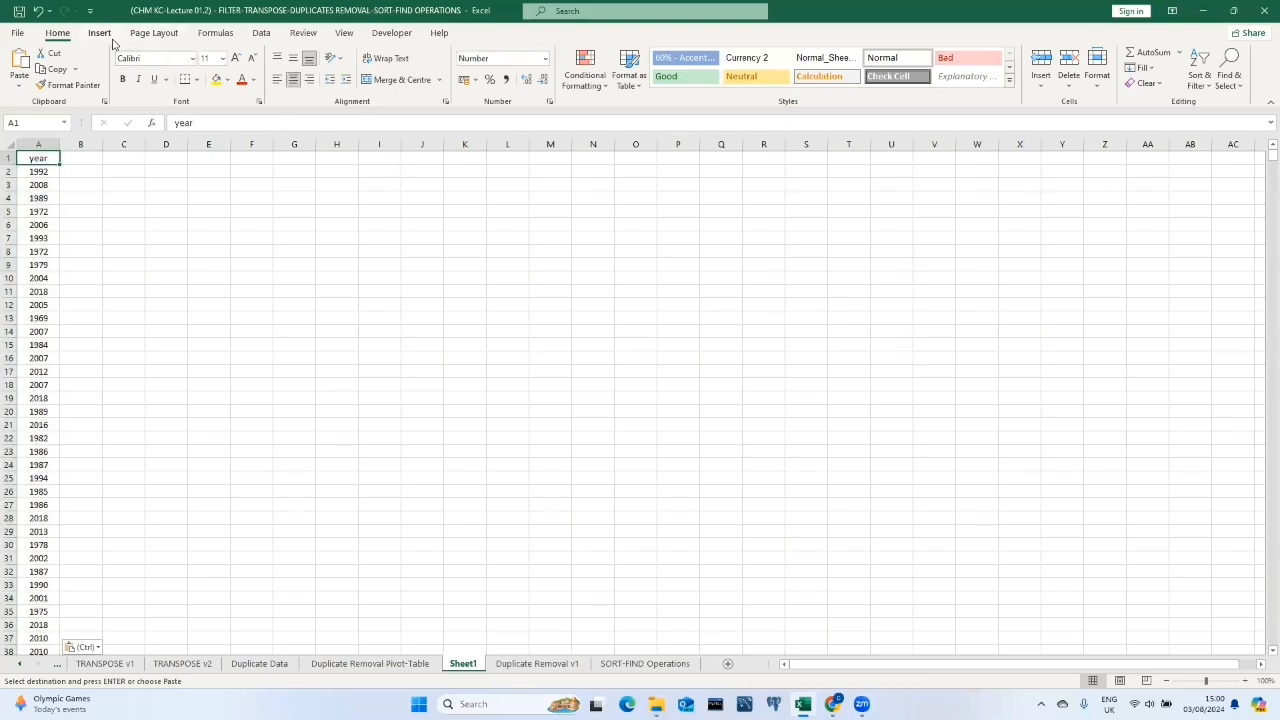
click(262, 33)
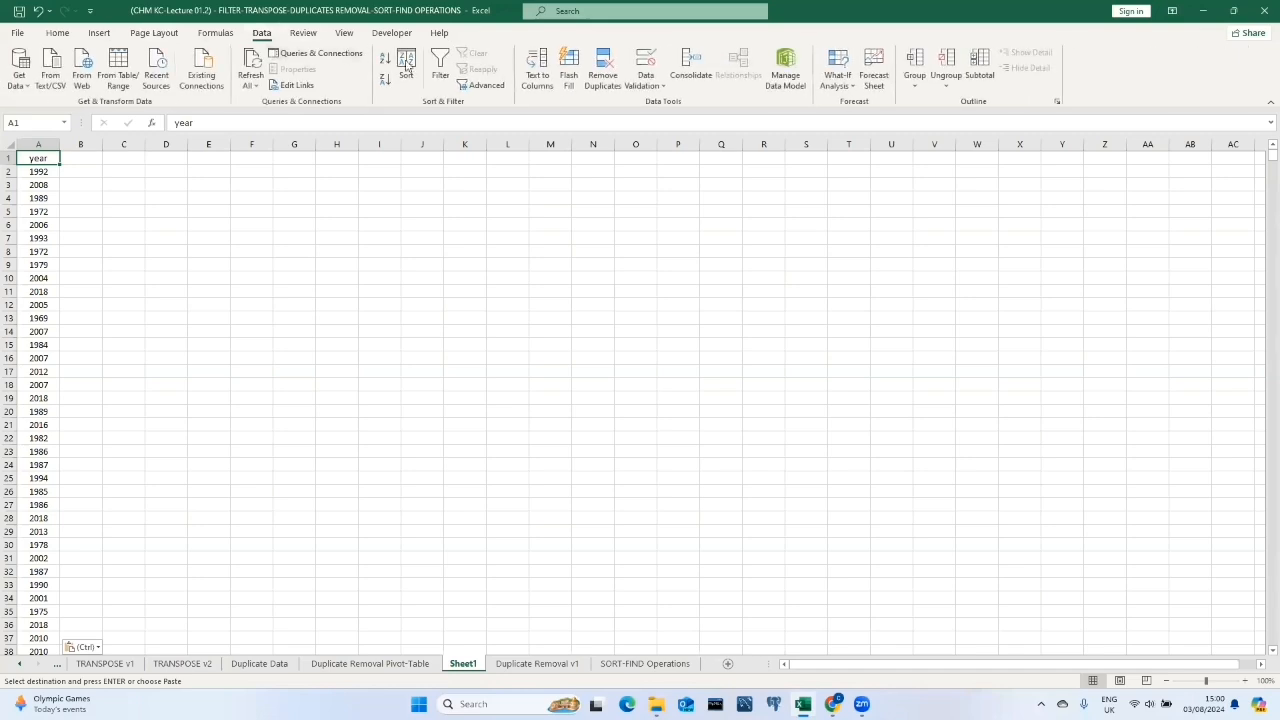
click(440, 70)
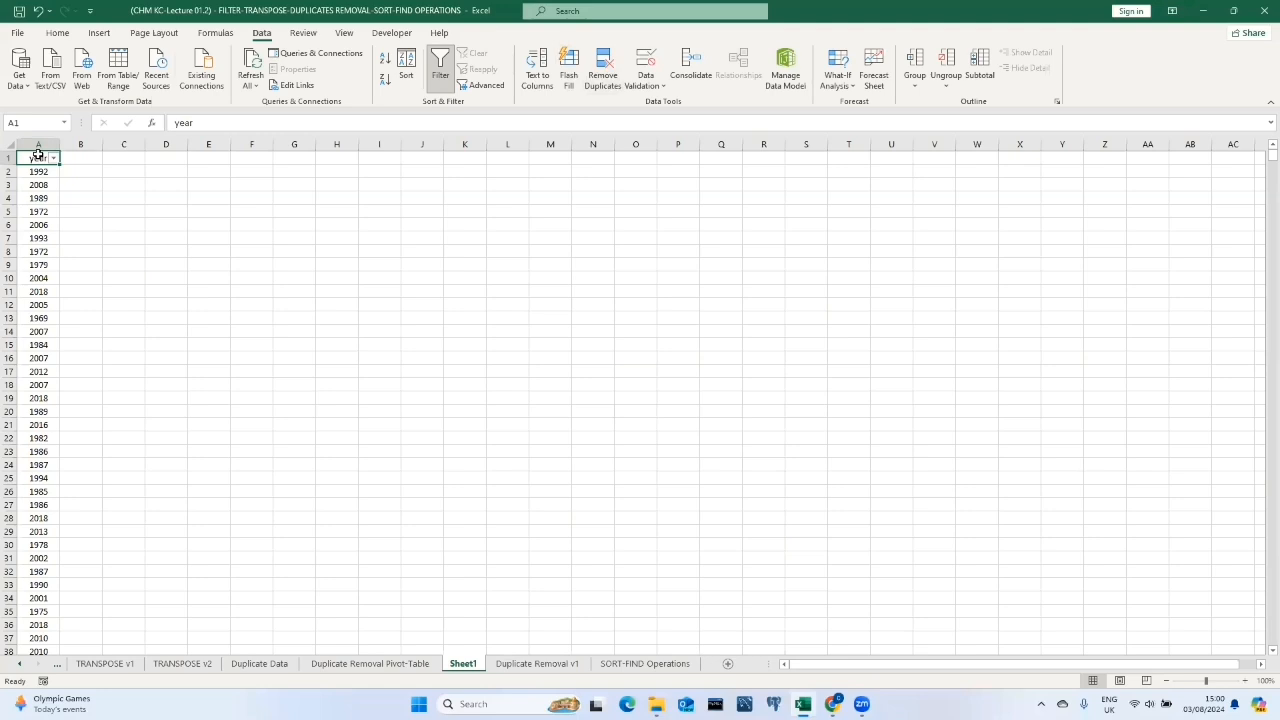
key(ctrl+shift+Down)
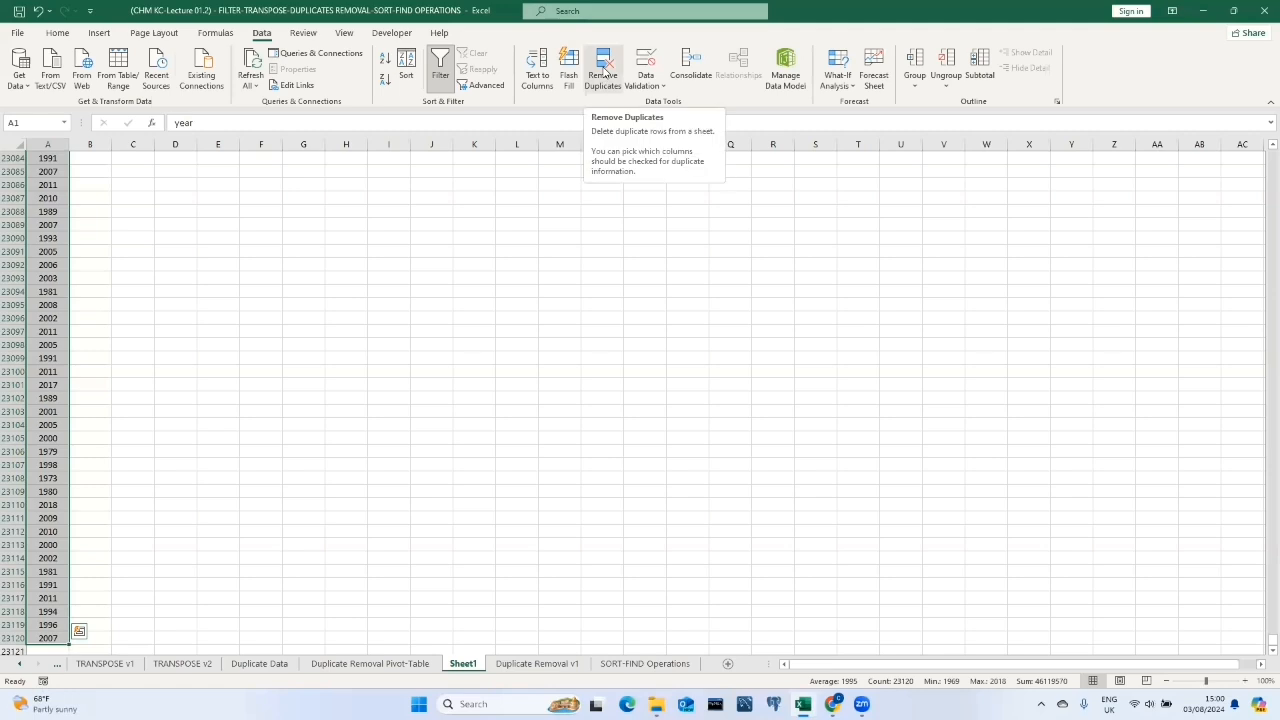
click(604, 72)
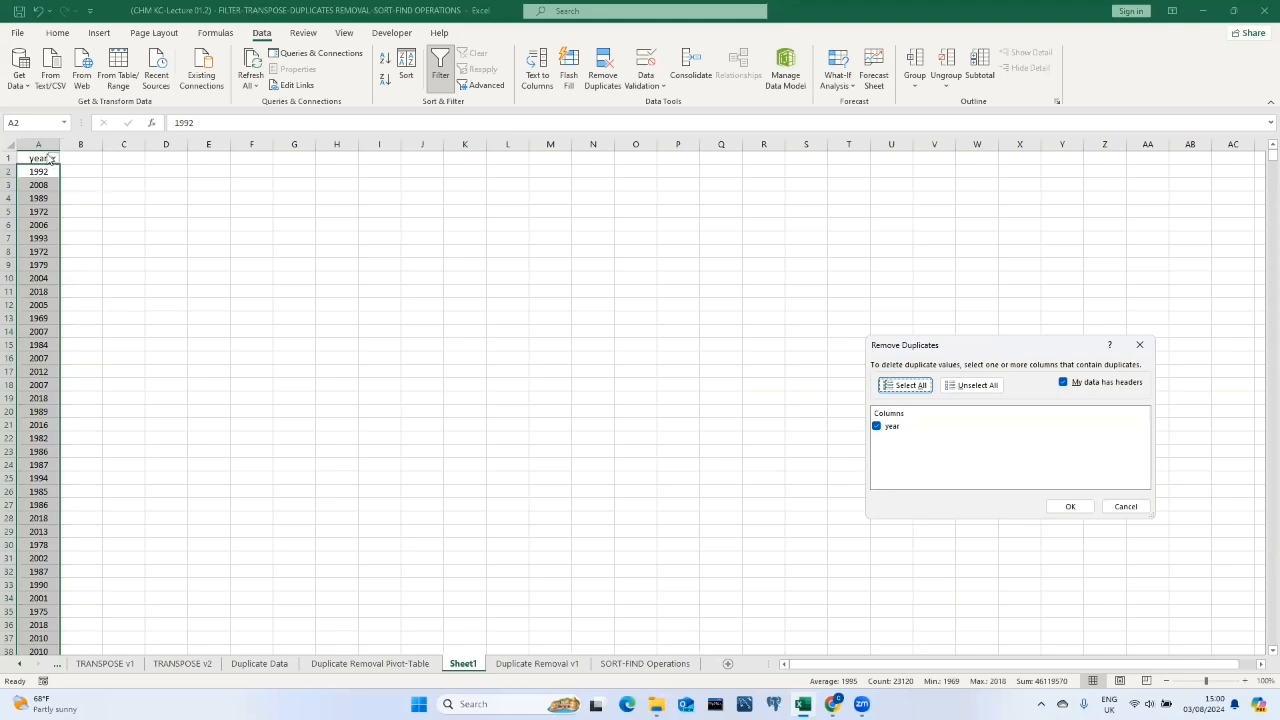
click(1068, 507)
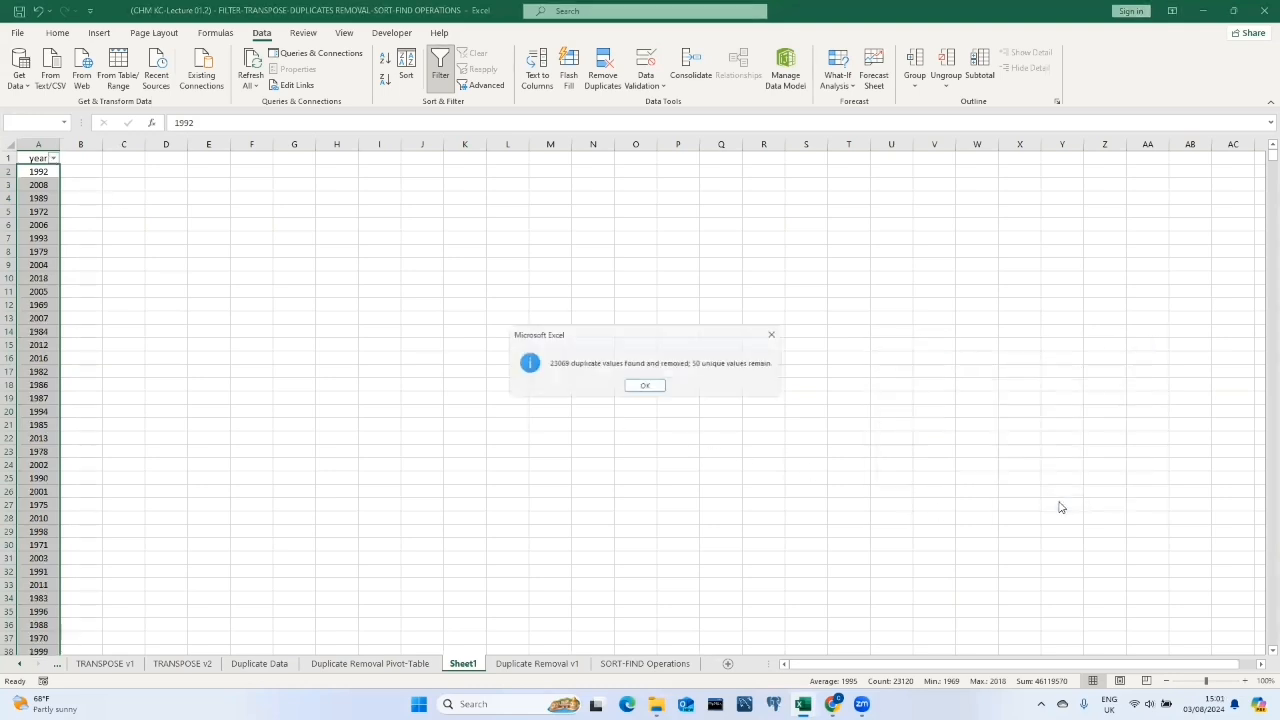
click(640, 386)
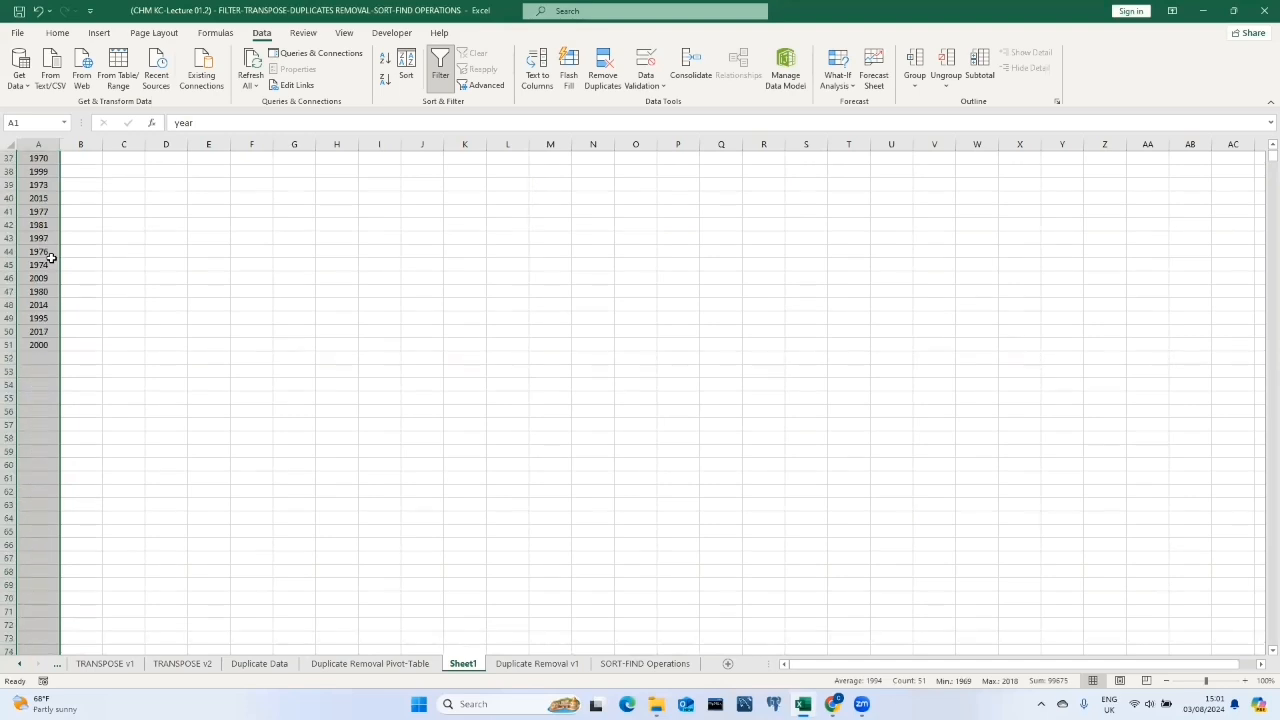
Sort the remaining years from smallest to largest using the year column filter.
click(124, 232)
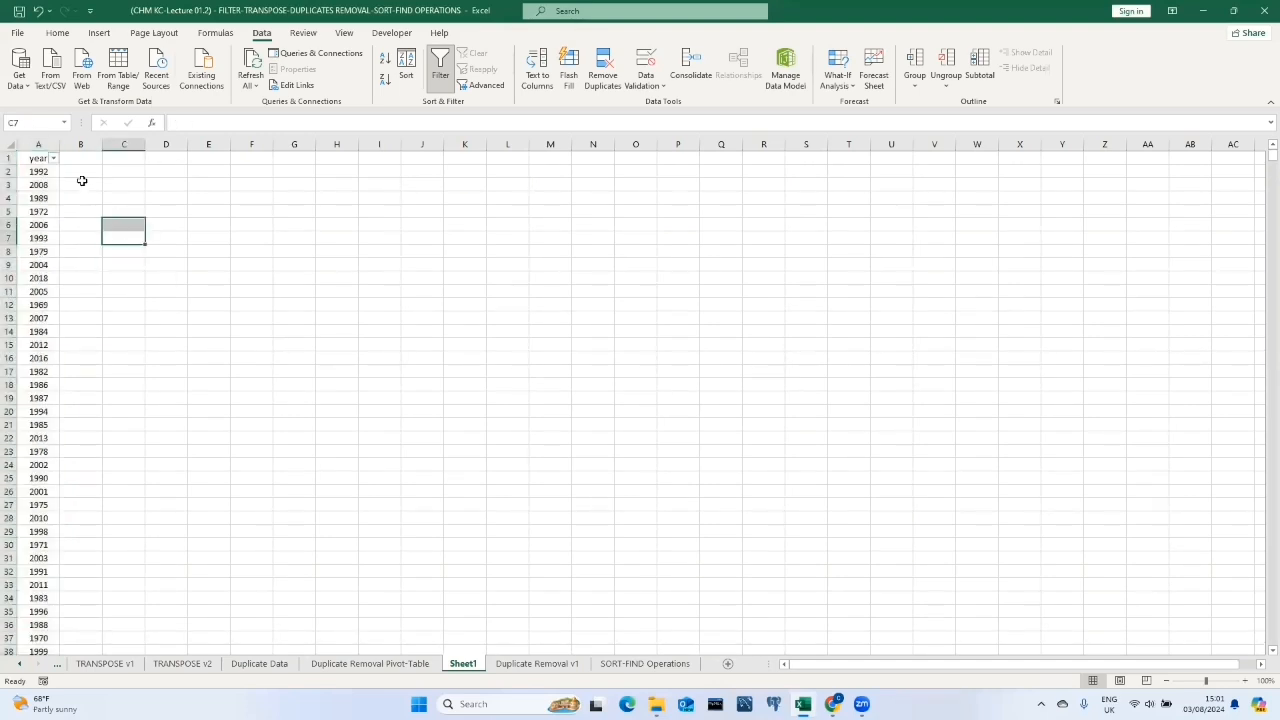
click(53, 158)
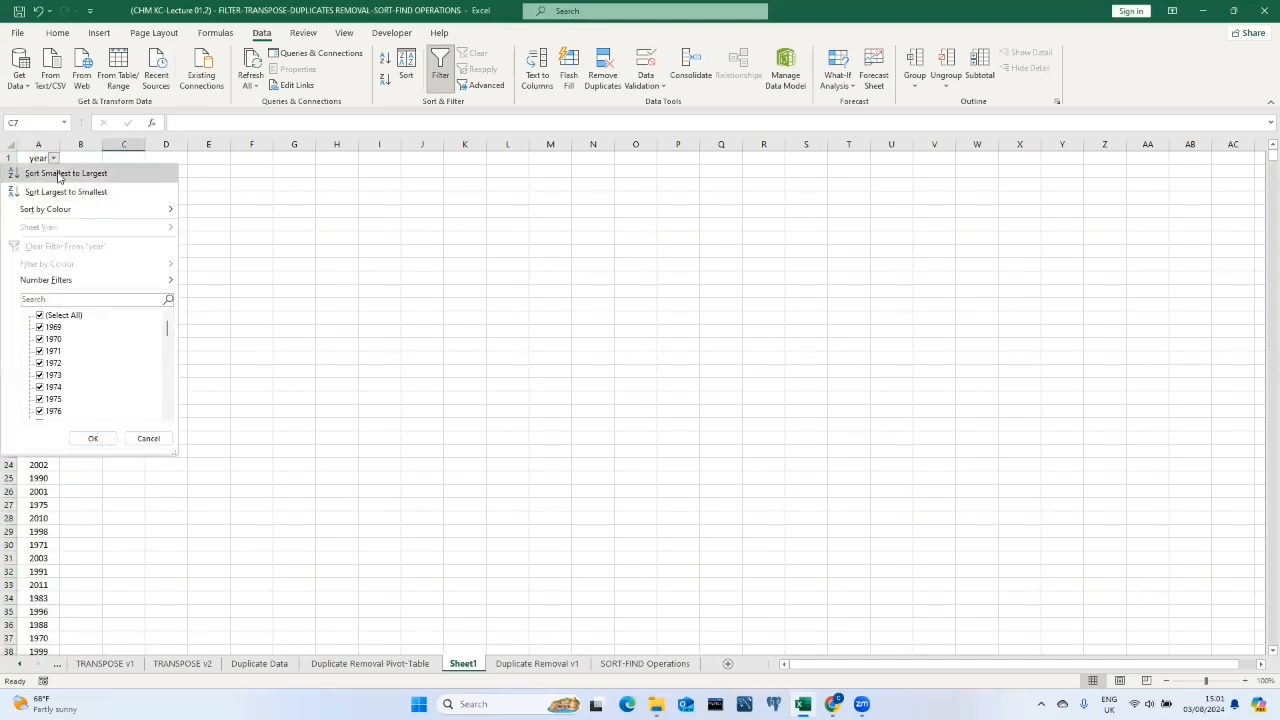
click(58, 174)
scroll(47, 195, down, 7)
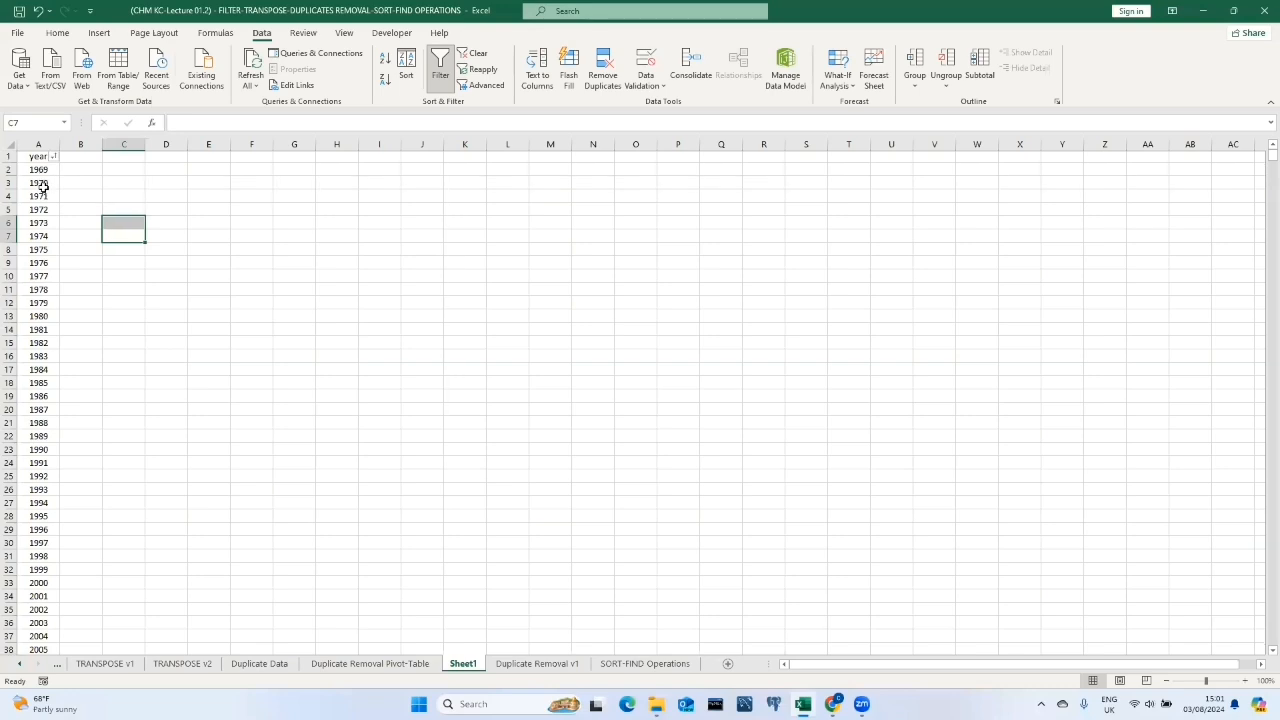
scroll(47, 197, up, 7)
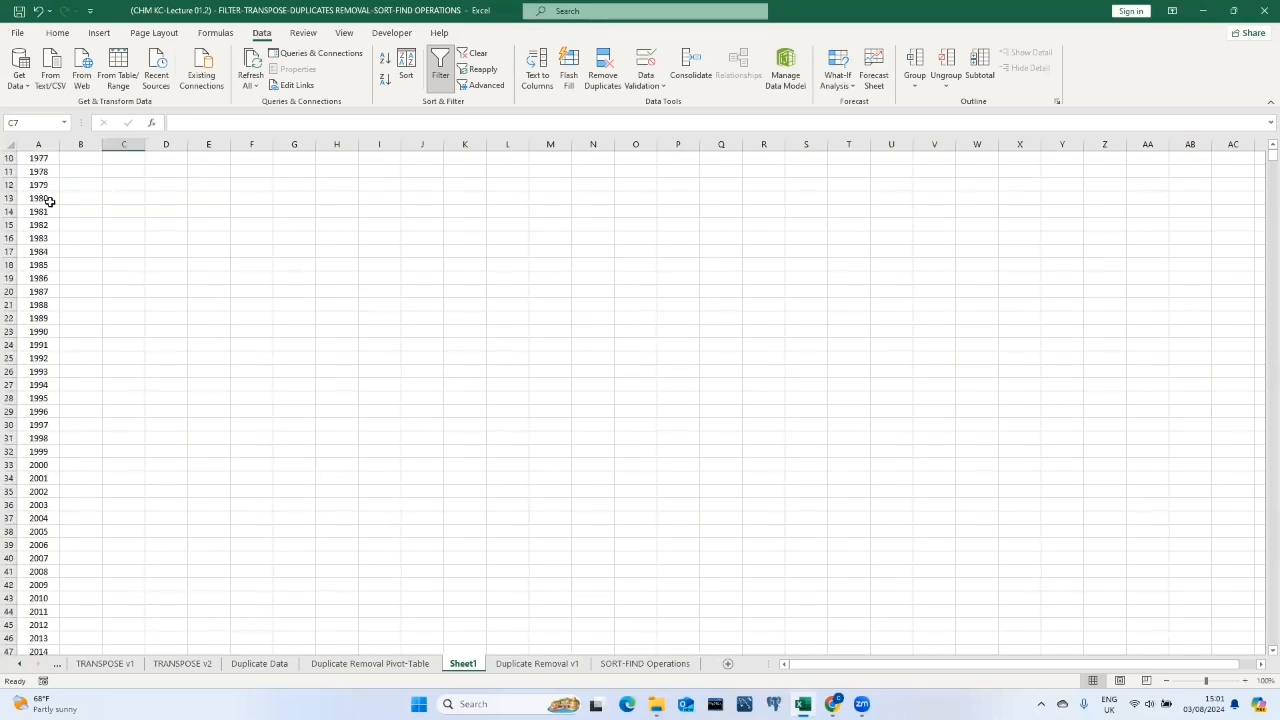
Delete the sheet named Sheet1.
right_click(465, 668)
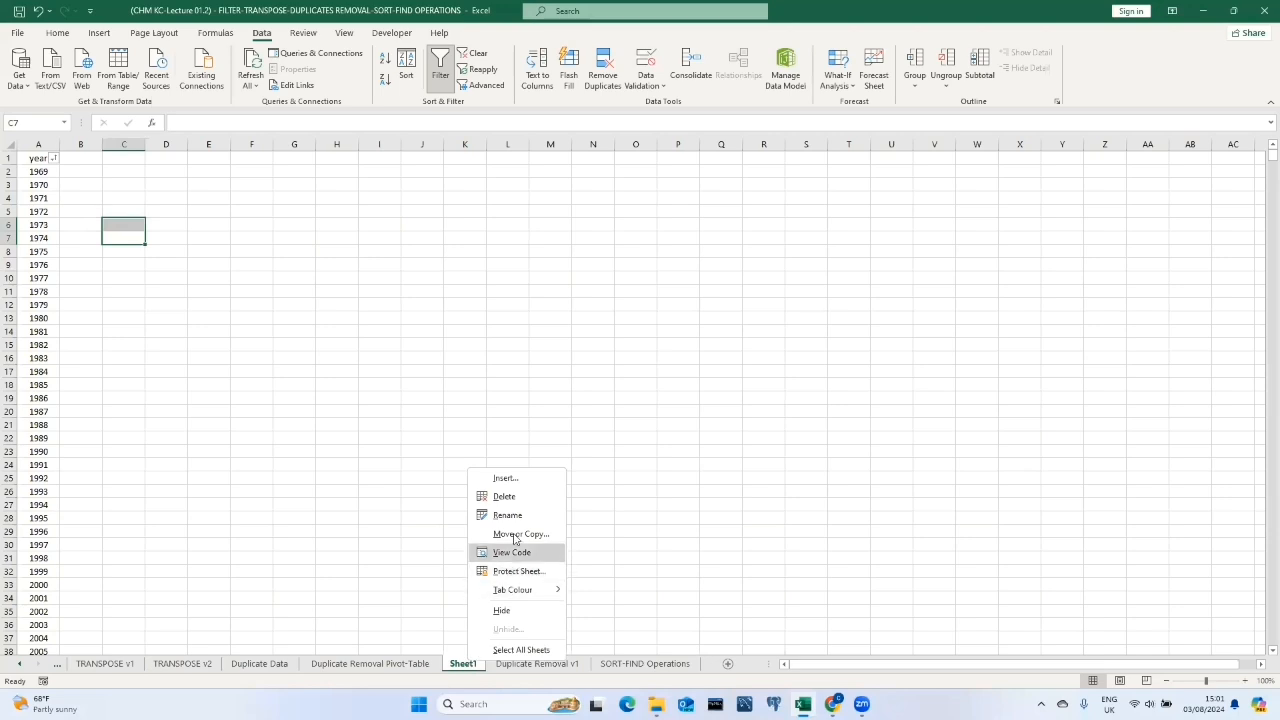
click(500, 497)
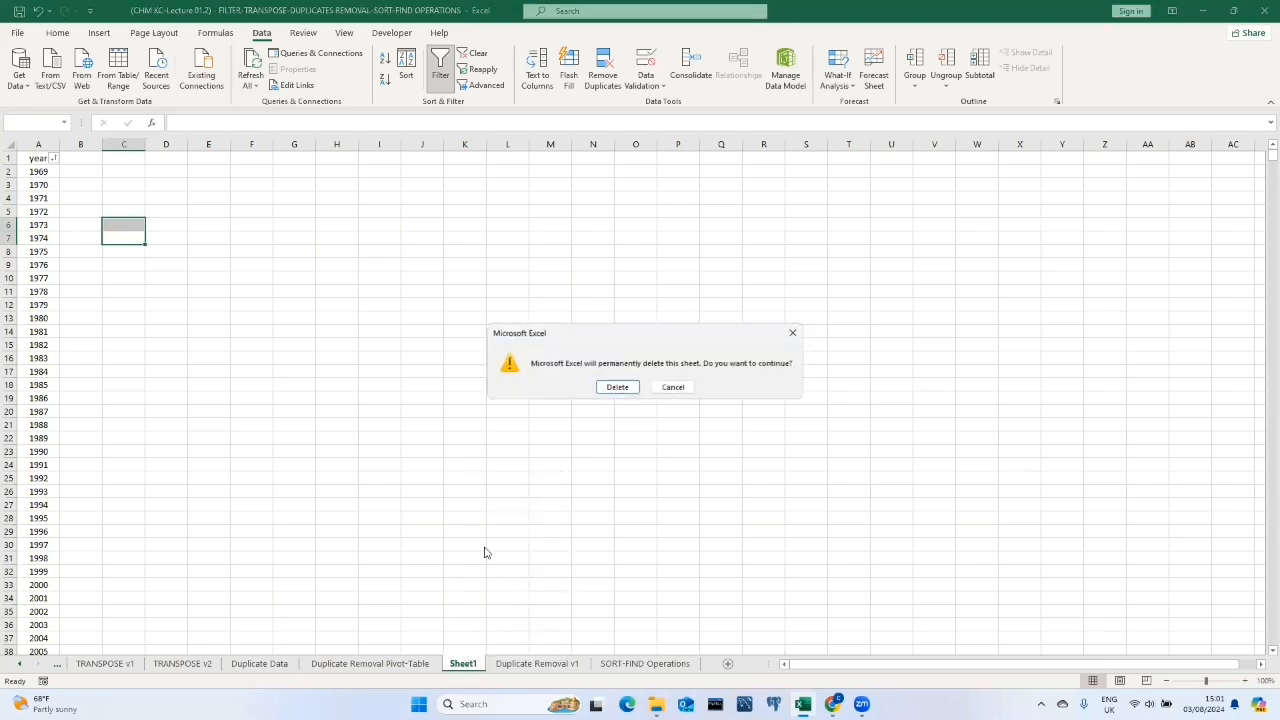
click(620, 388)
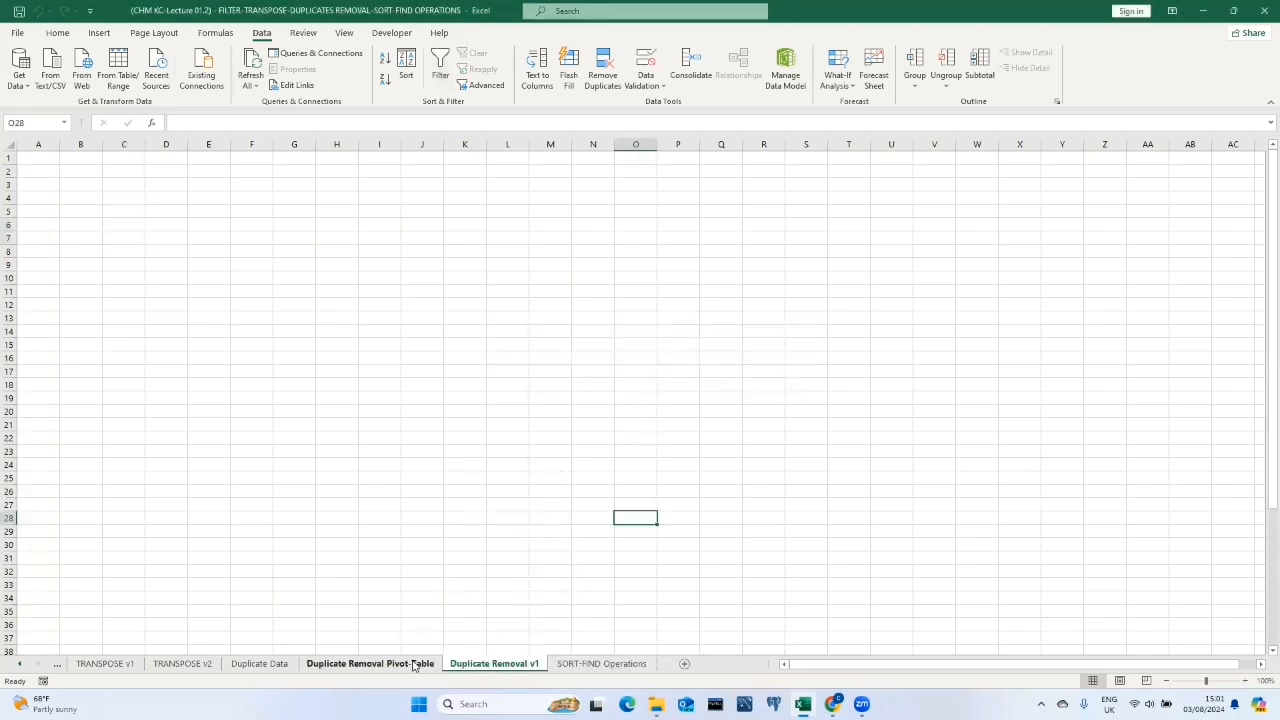
Copy the year column from the Duplicate Data sheet and paste it into B2 of the Duplicate Removal Pivot-Table sheet.
click(414, 665)
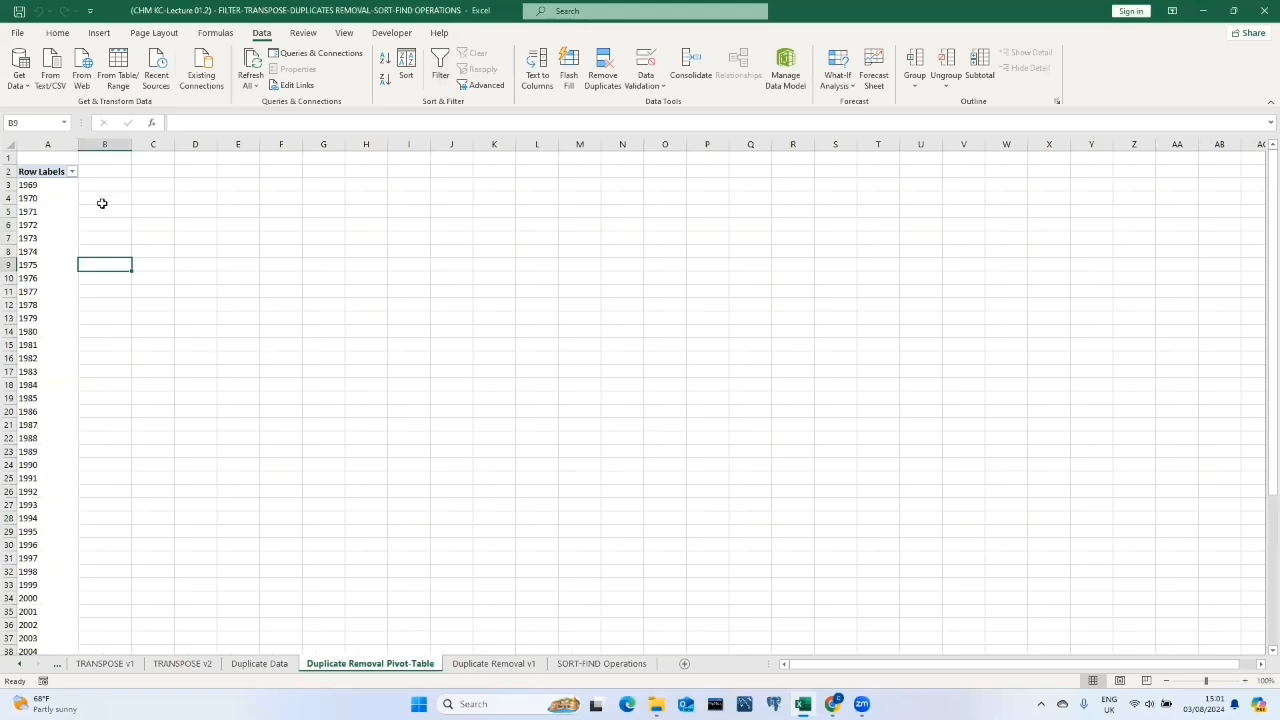
click(122, 168)
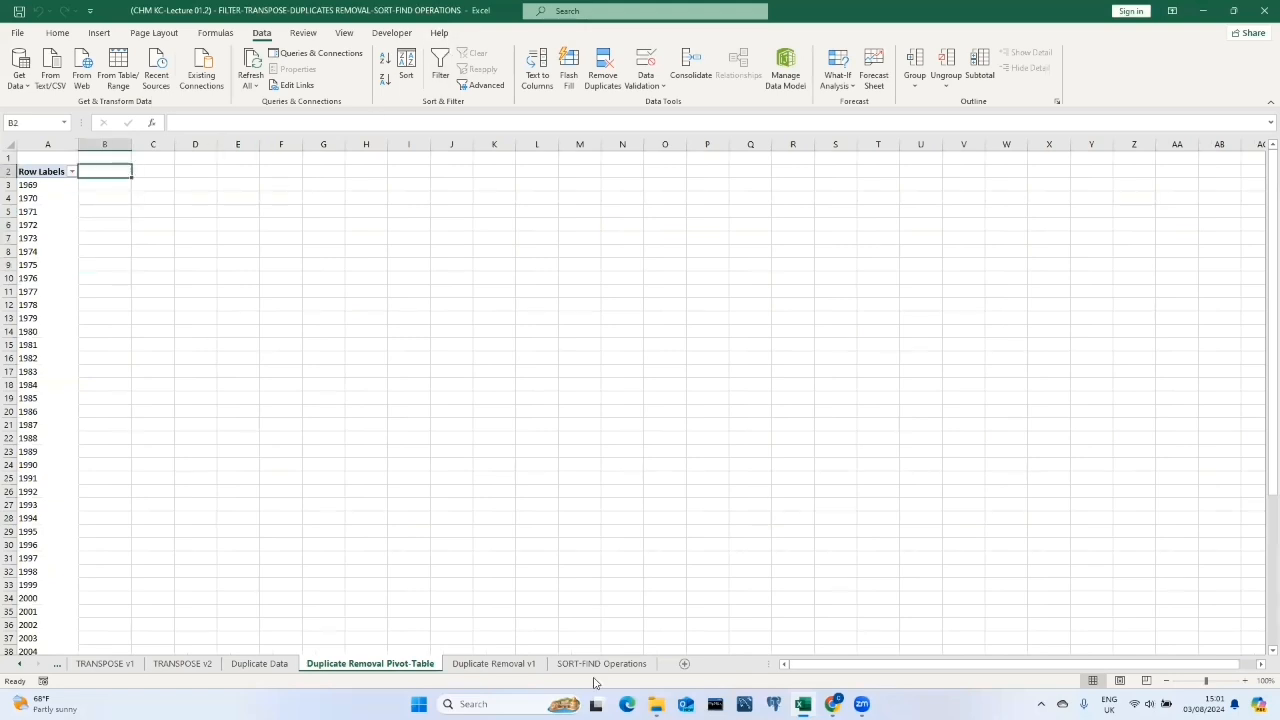
click(260, 663)
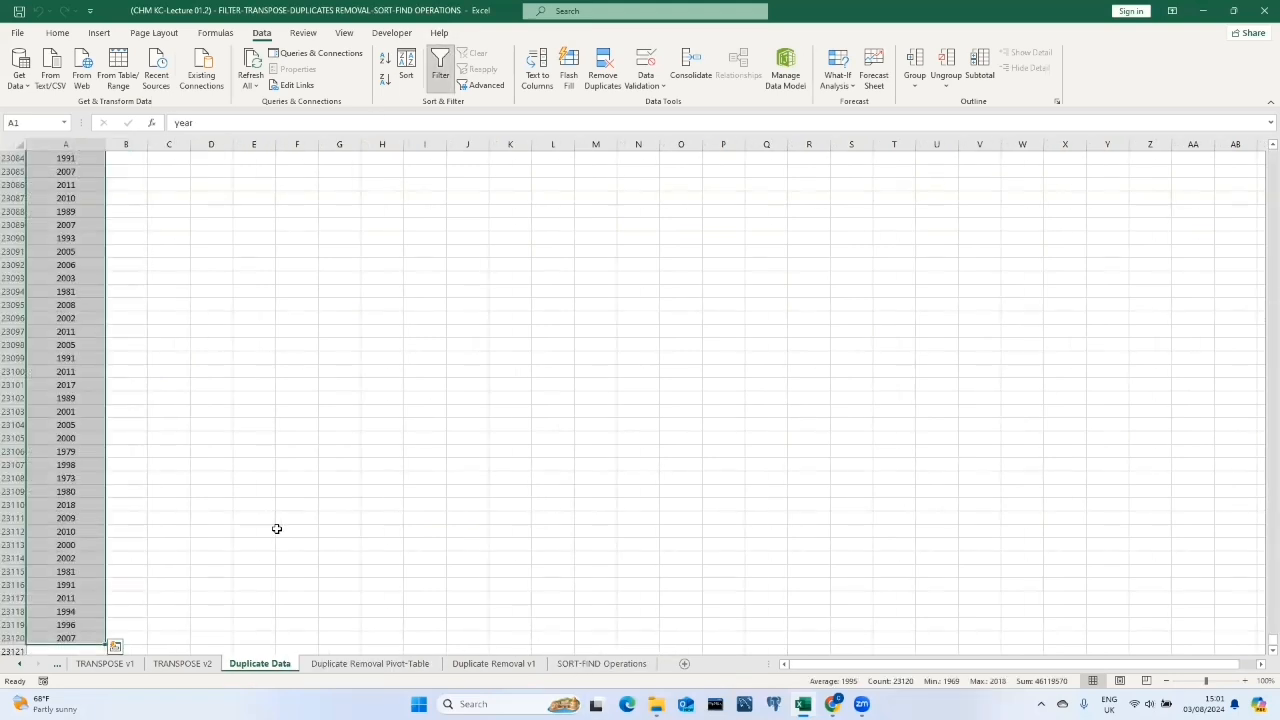
key(ctrl+c)
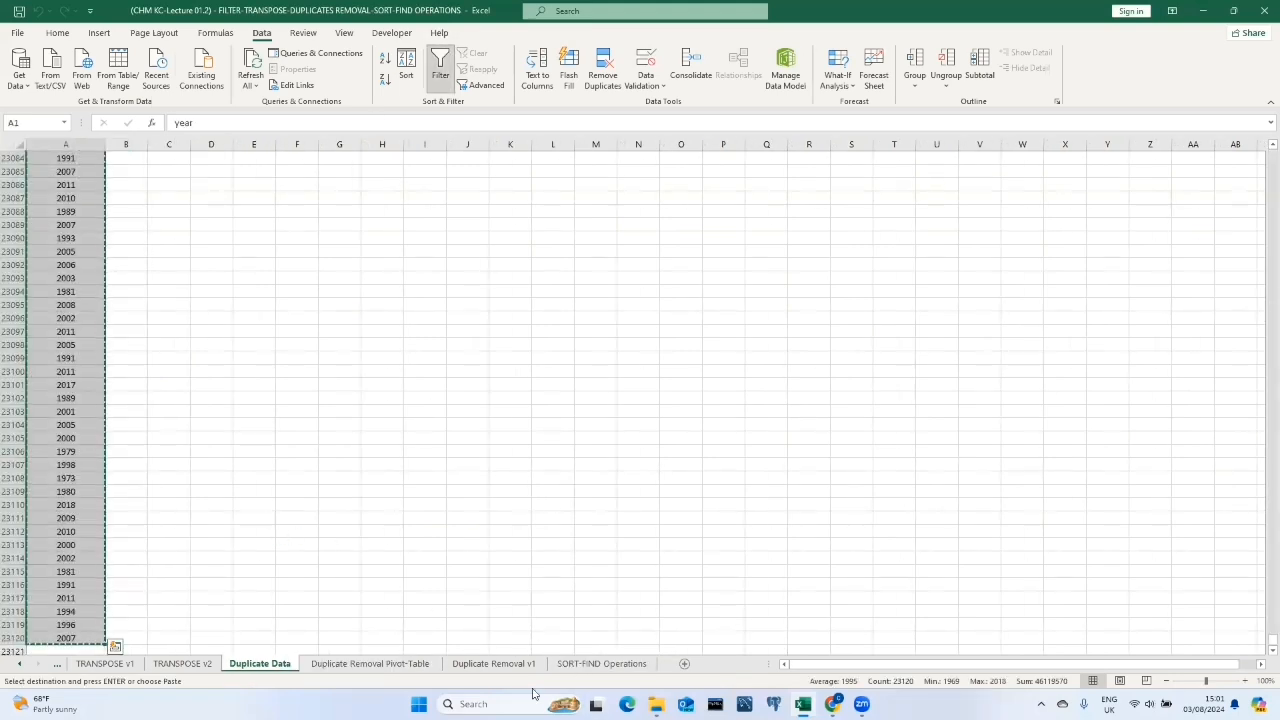
click(370, 663)
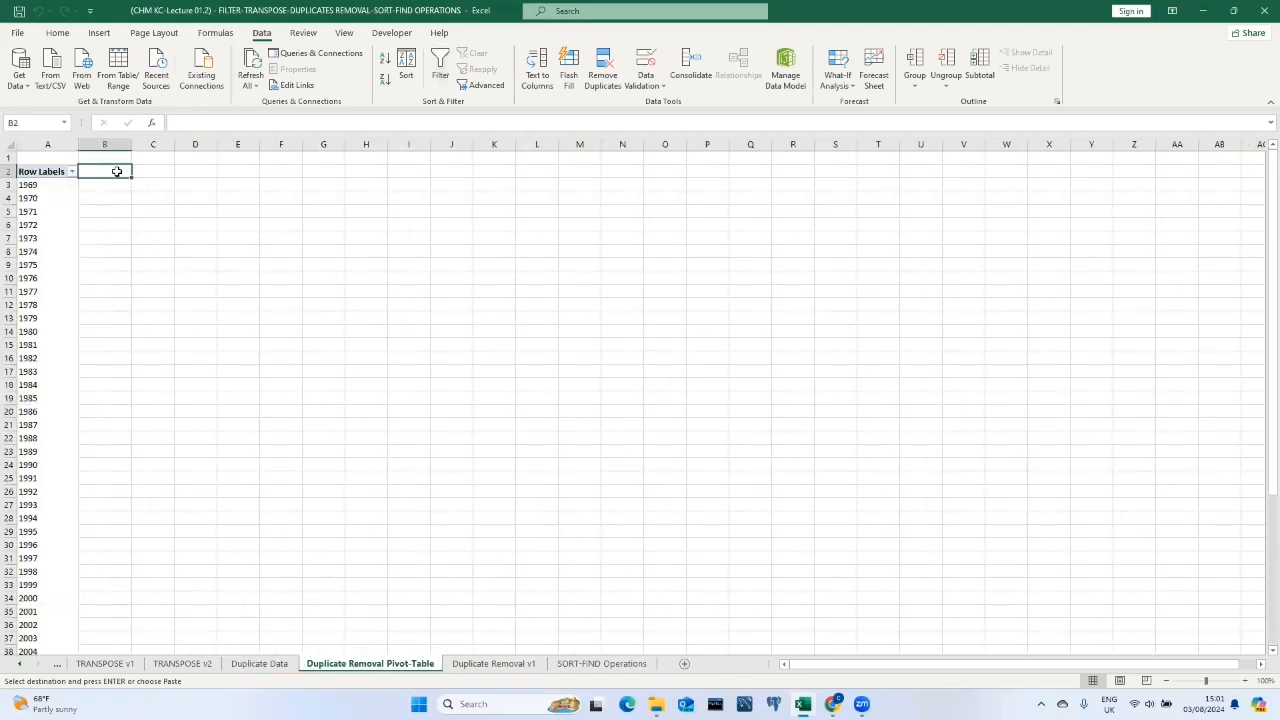
key(ctrl+v)
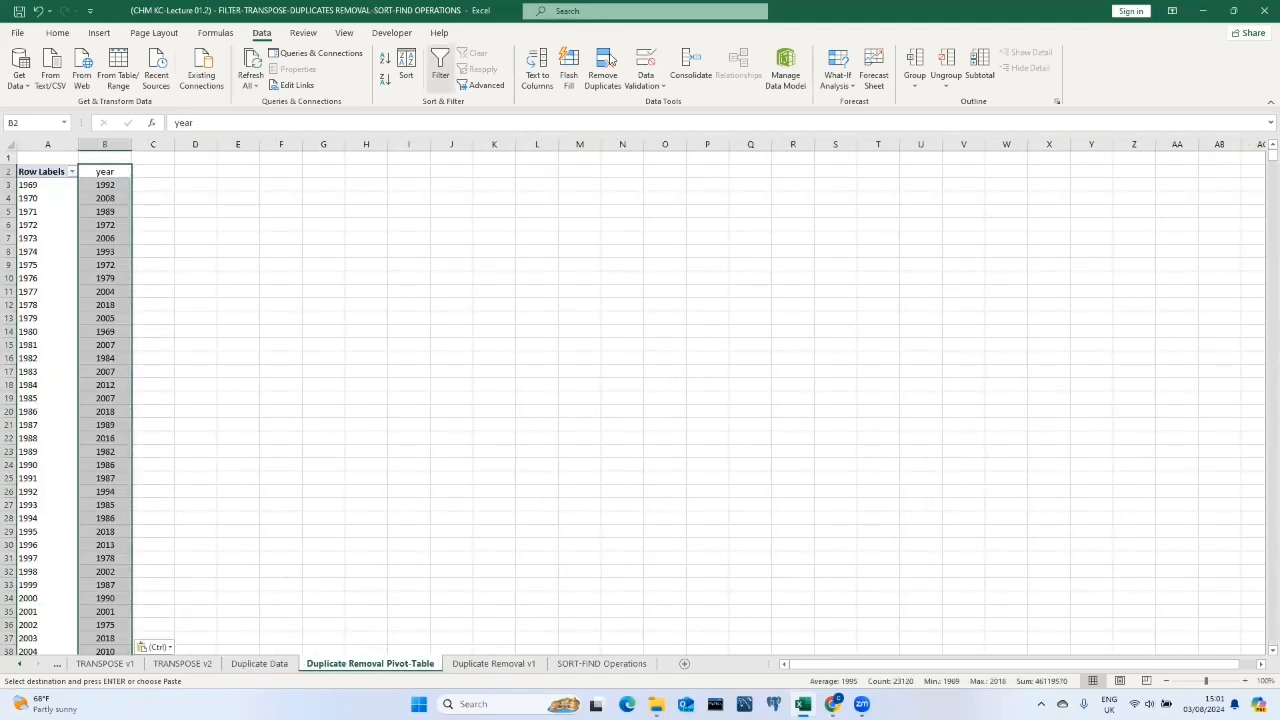
Remove duplicate values from the pasted year column, continuing with the current selection only.
click(611, 61)
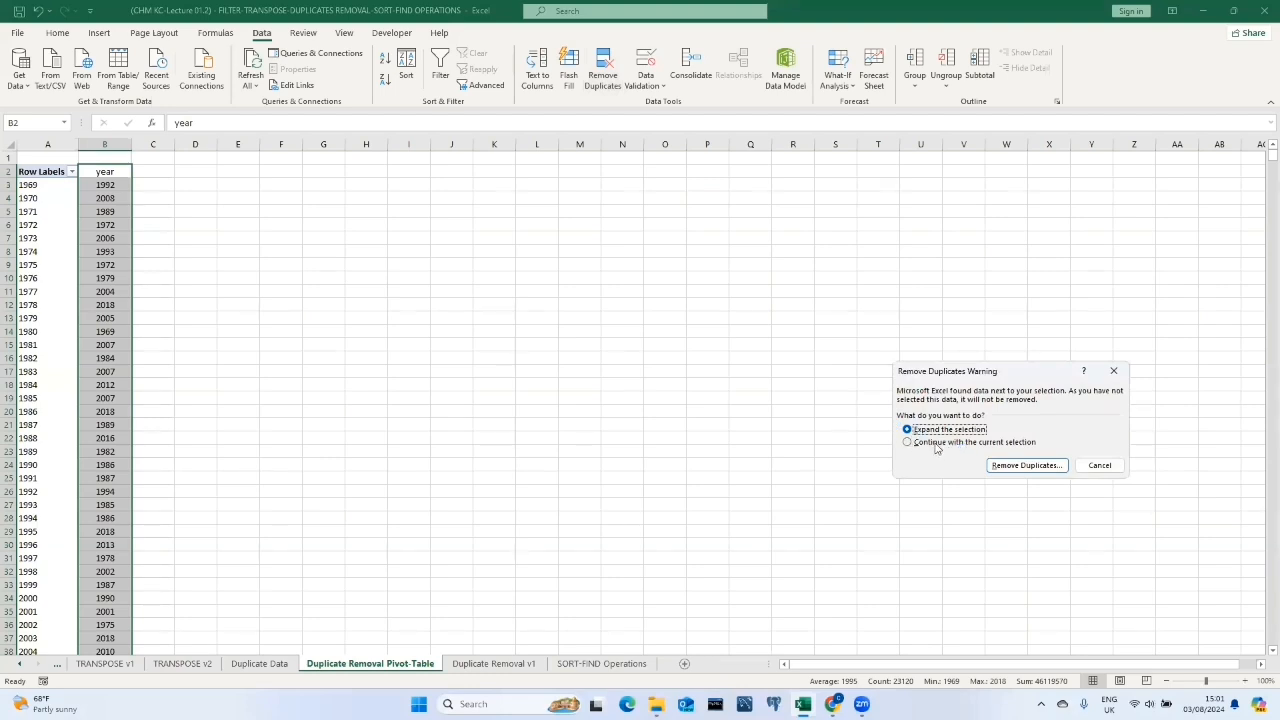
click(938, 443)
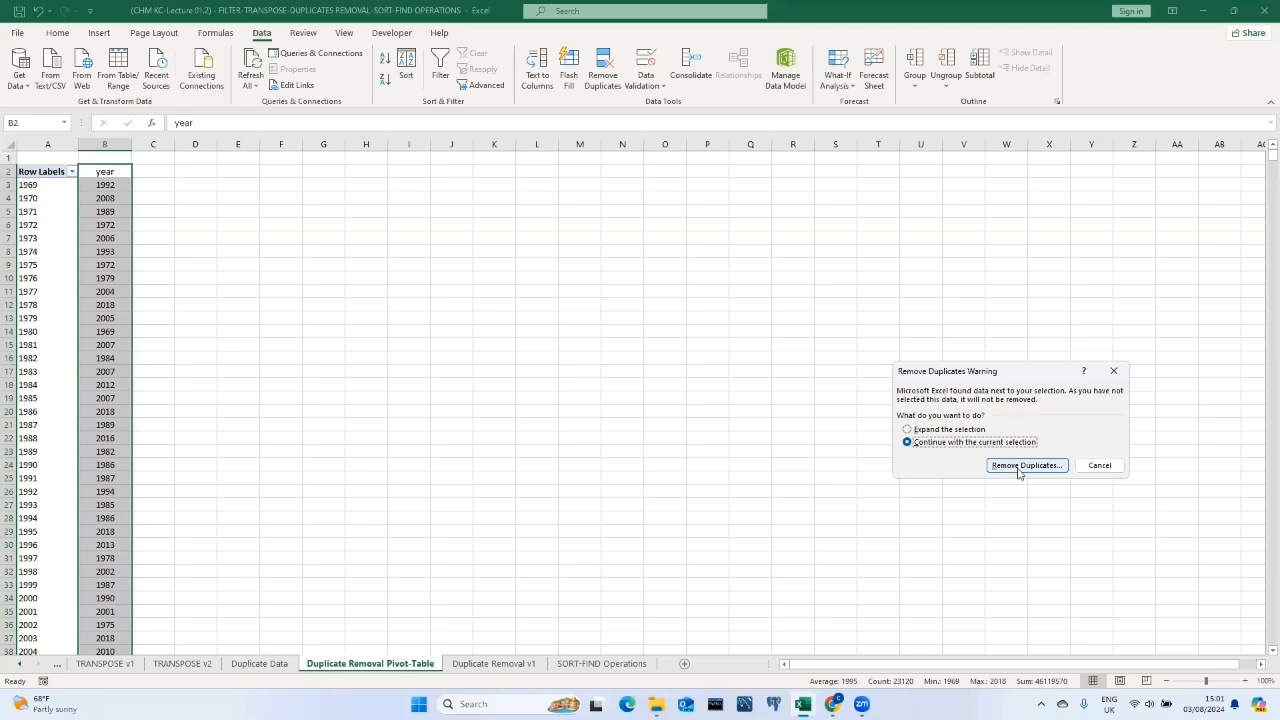
click(1018, 467)
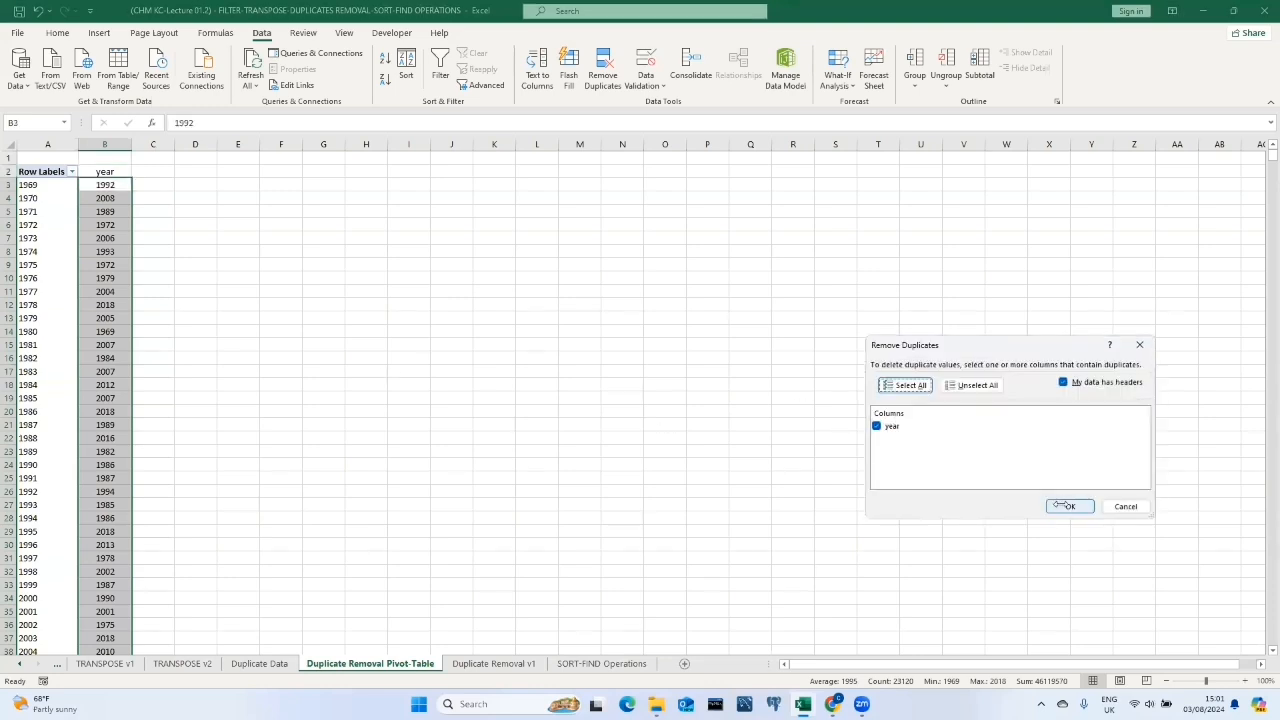
click(1068, 506)
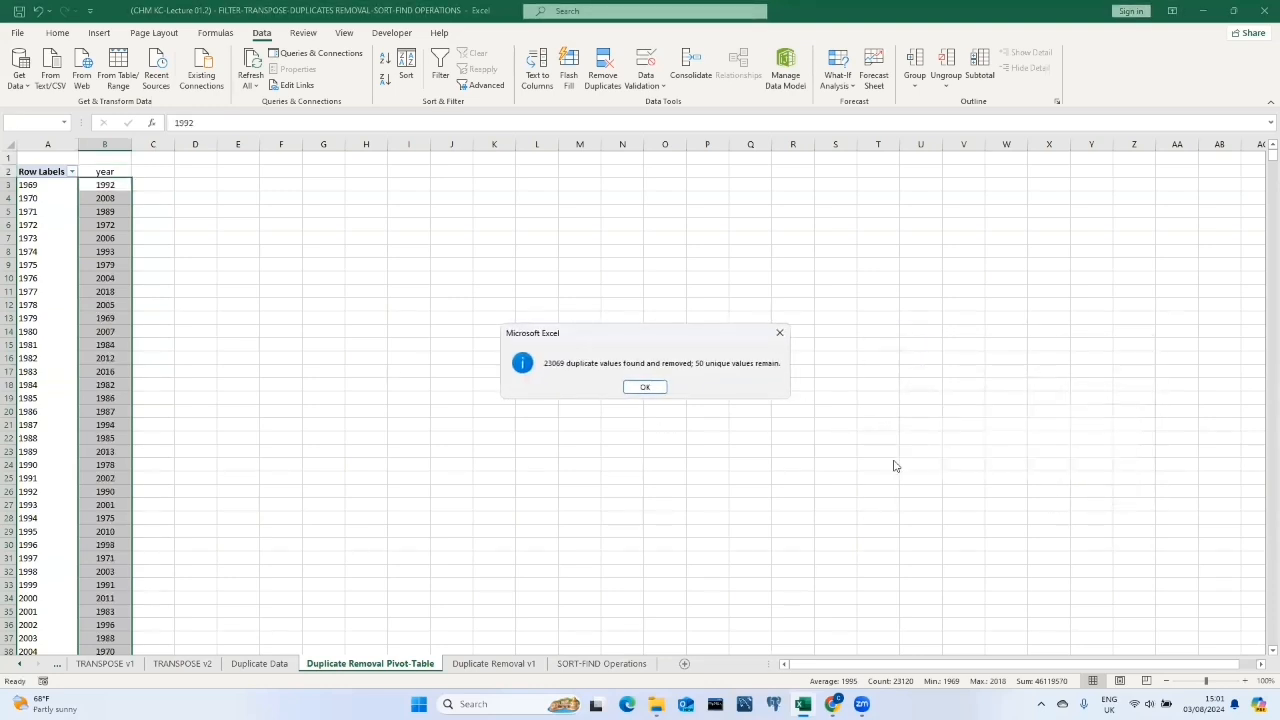
click(645, 387)
Filter the pasted year column and sort it smallest to largest, continuing with the current selection only.
click(440, 72)
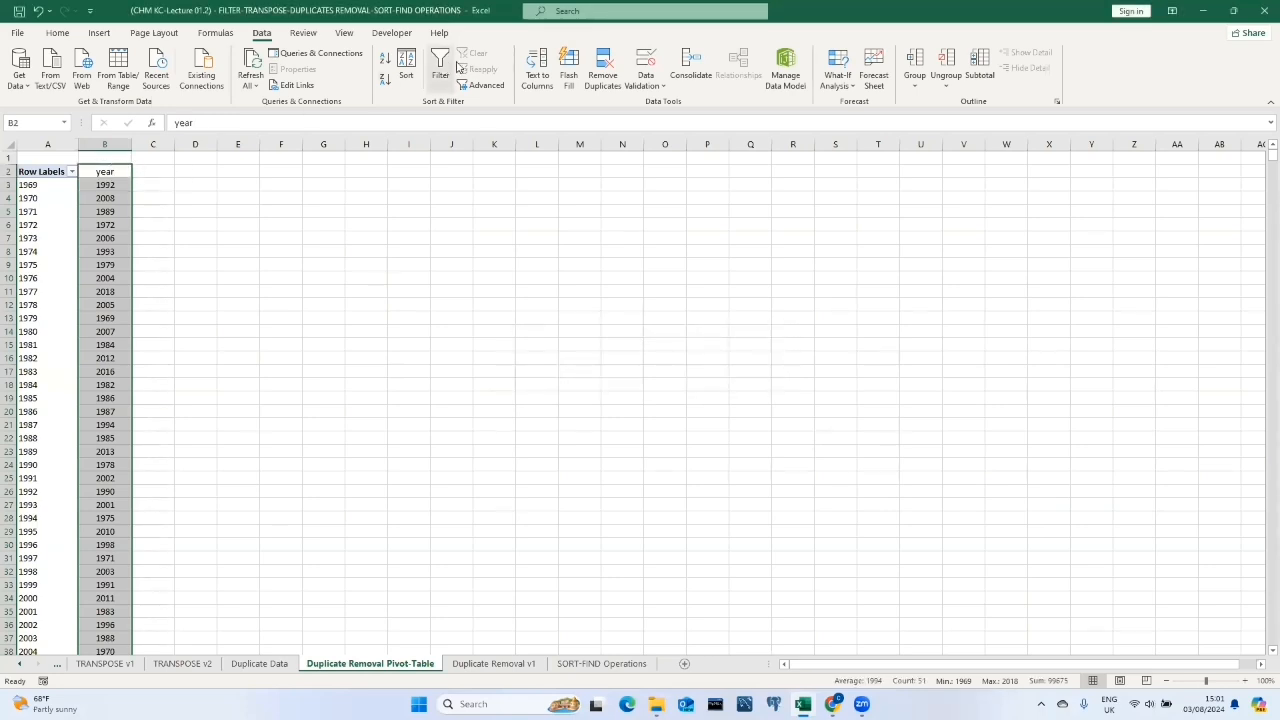
click(125, 171)
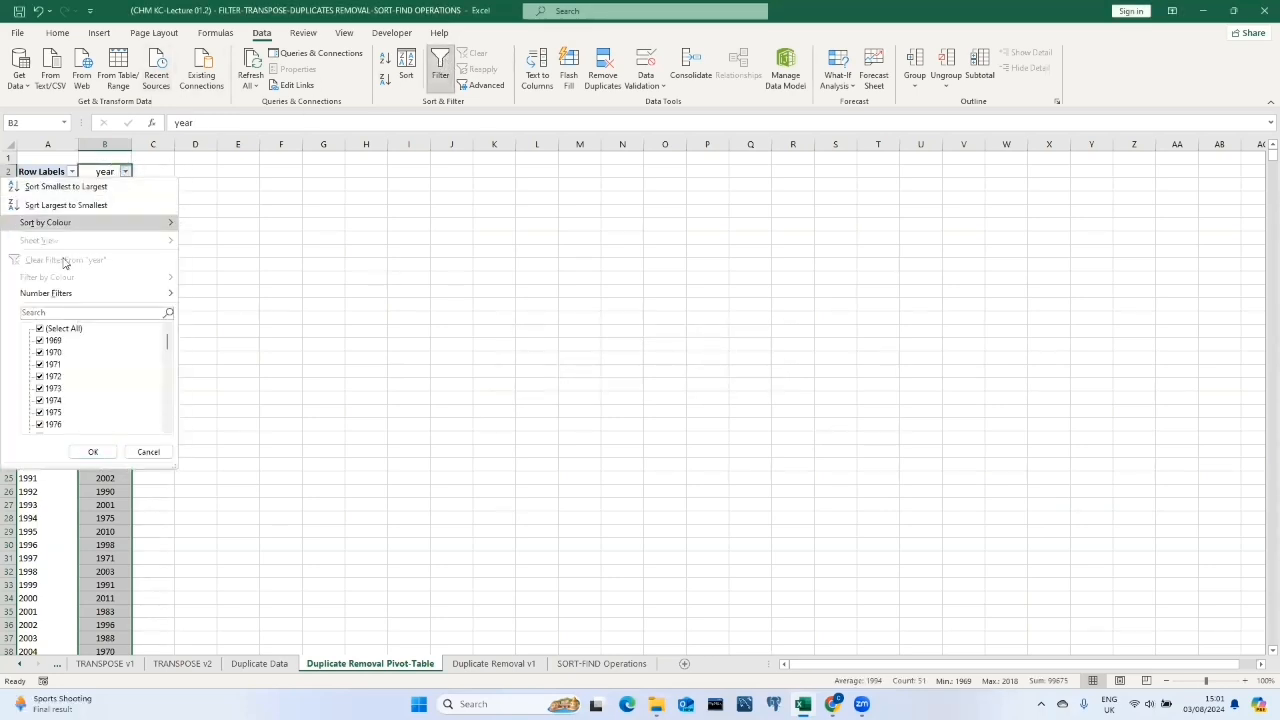
click(54, 188)
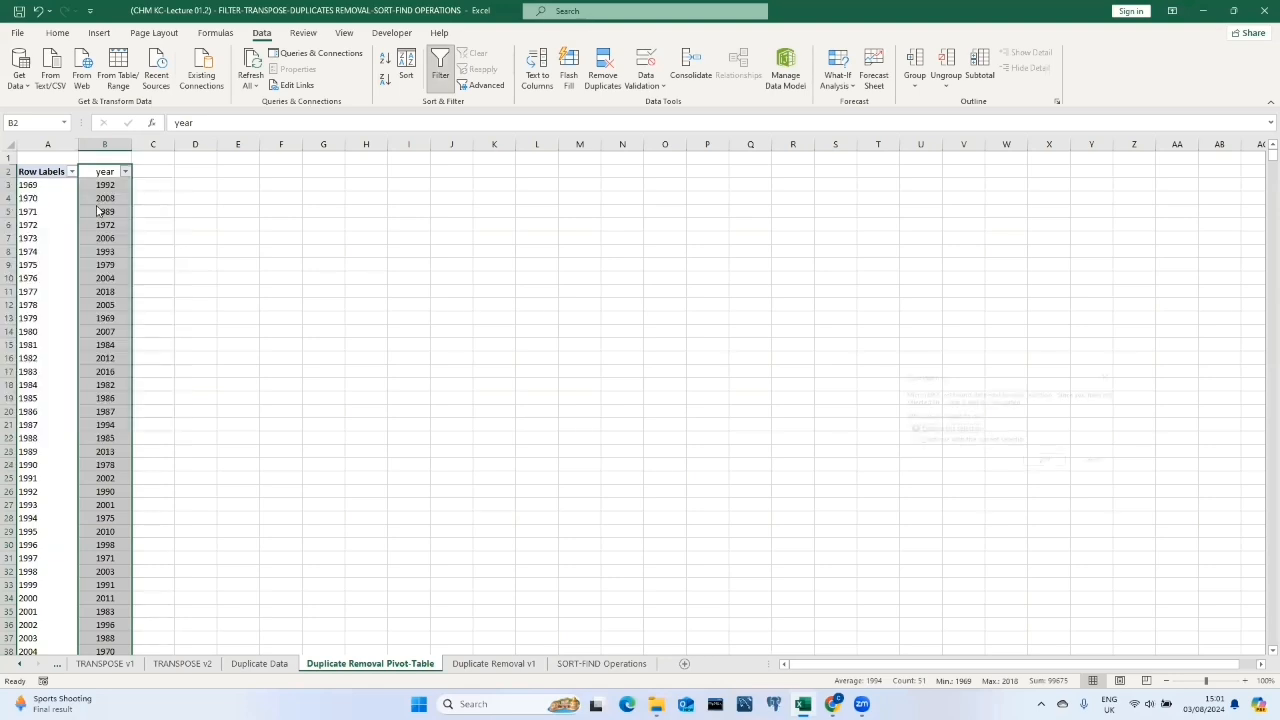
click(963, 443)
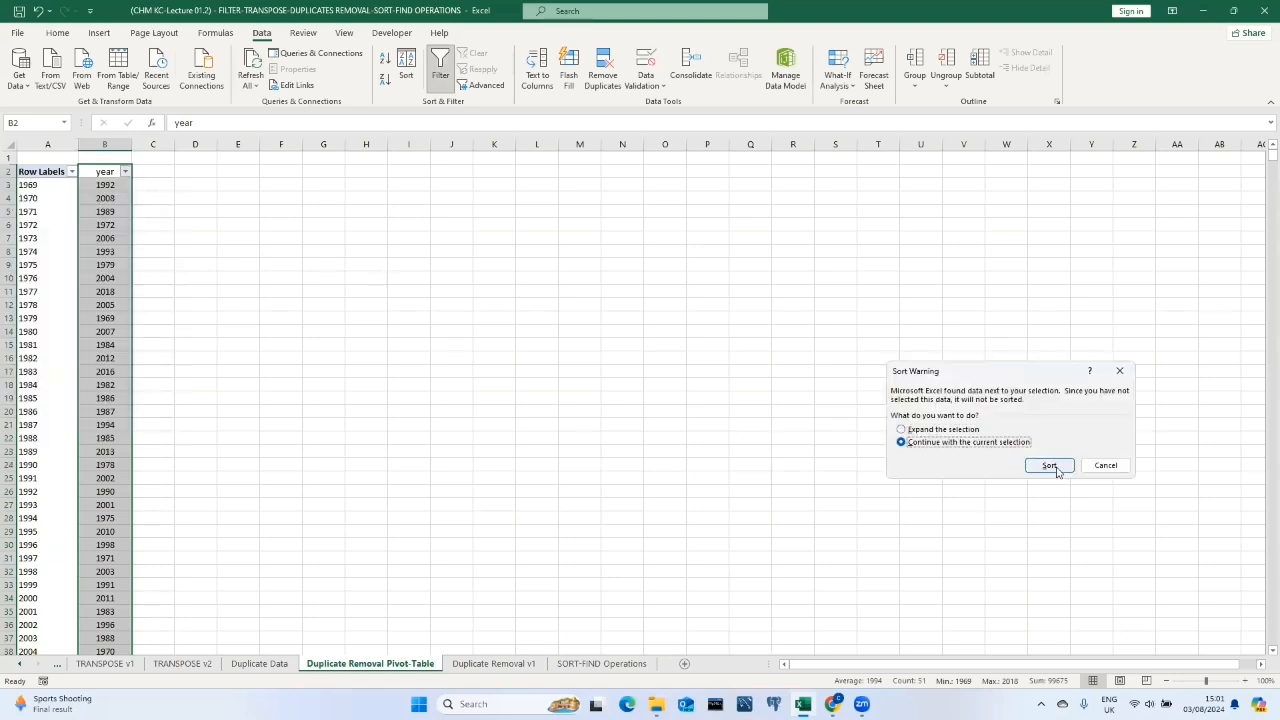
click(1049, 465)
click(180, 291)
scroll(115, 290, down, 10)
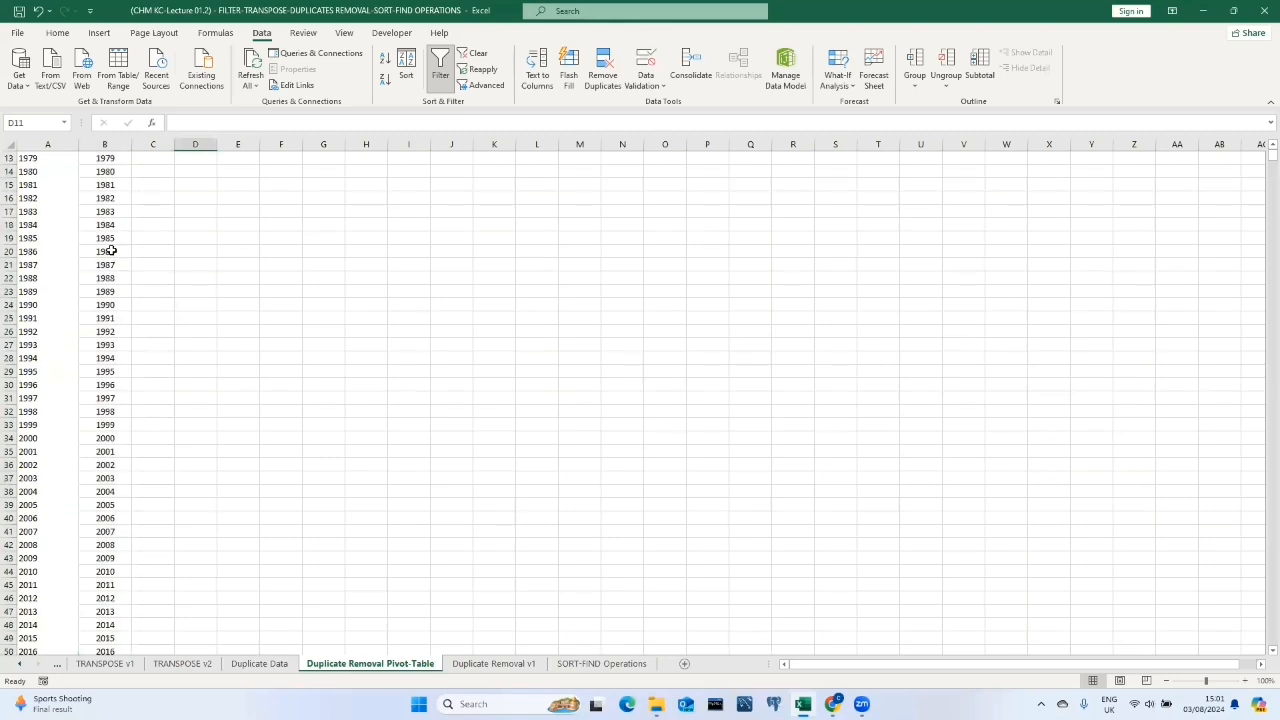
scroll(126, 293, down, 2)
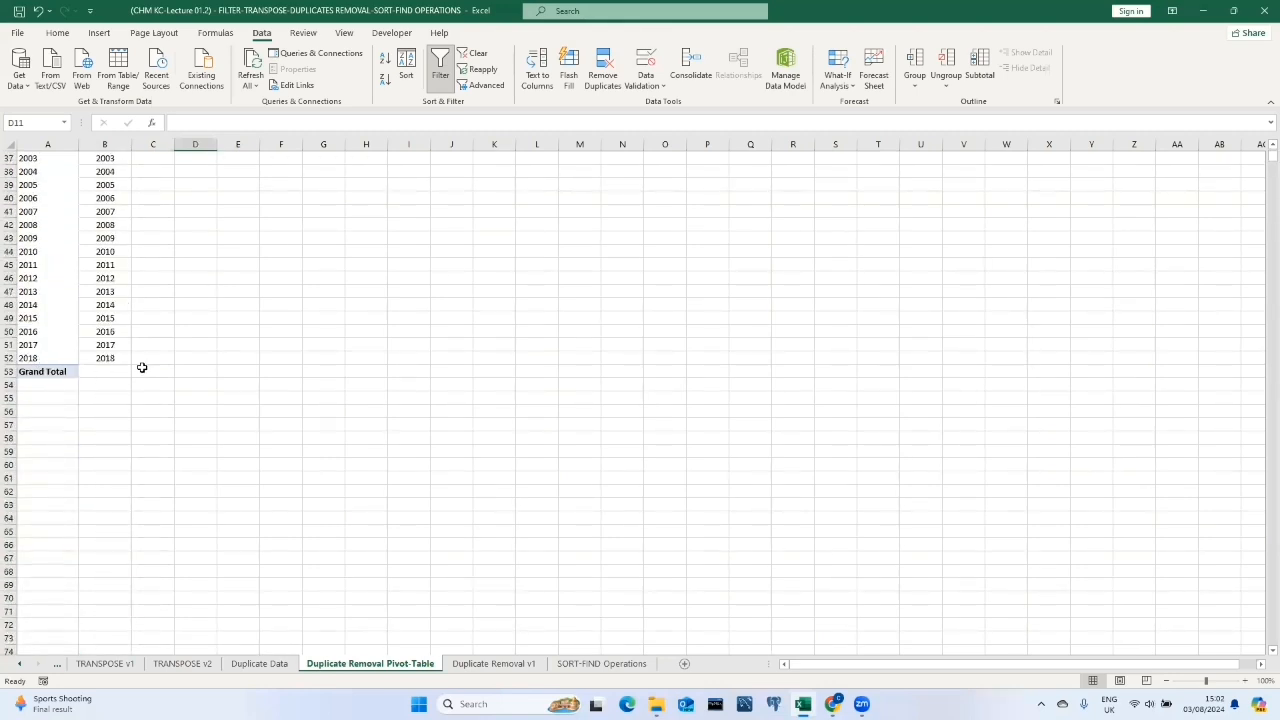
scroll(142, 368, up, 12)
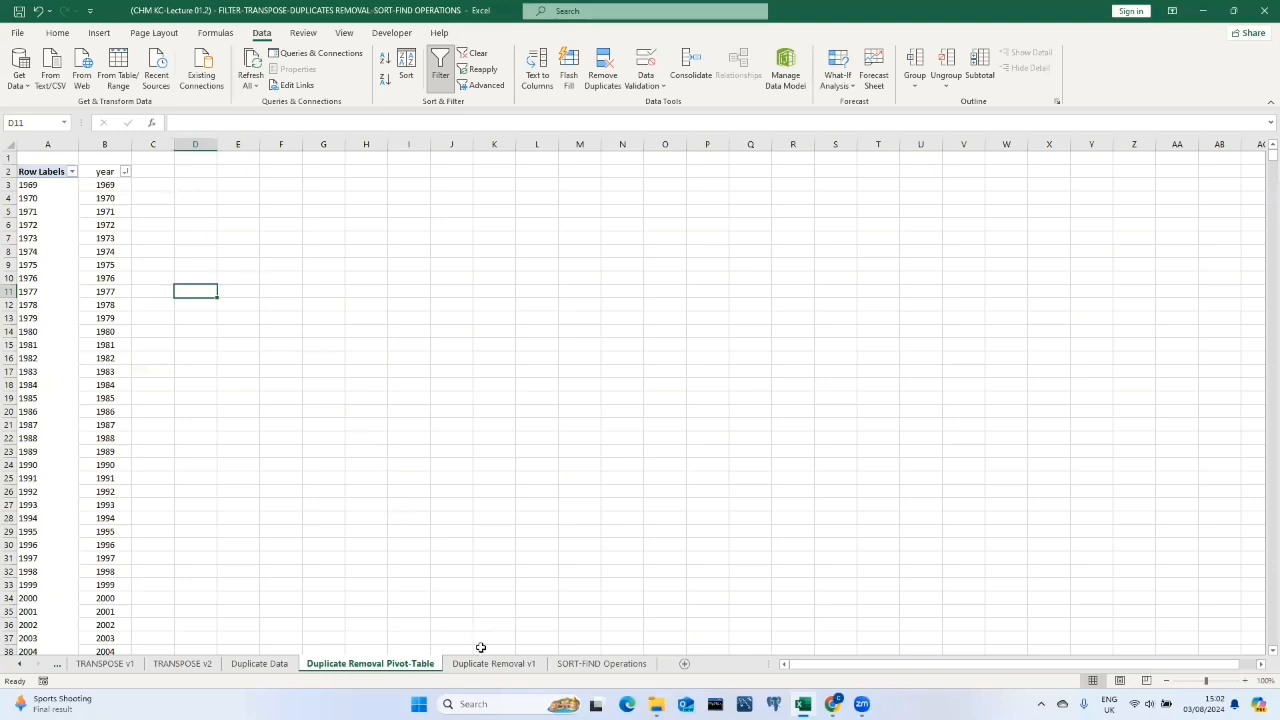
Insert the UNIQUE function into C2 by searching for Unique in the function finder.
click(158, 172)
text(=)
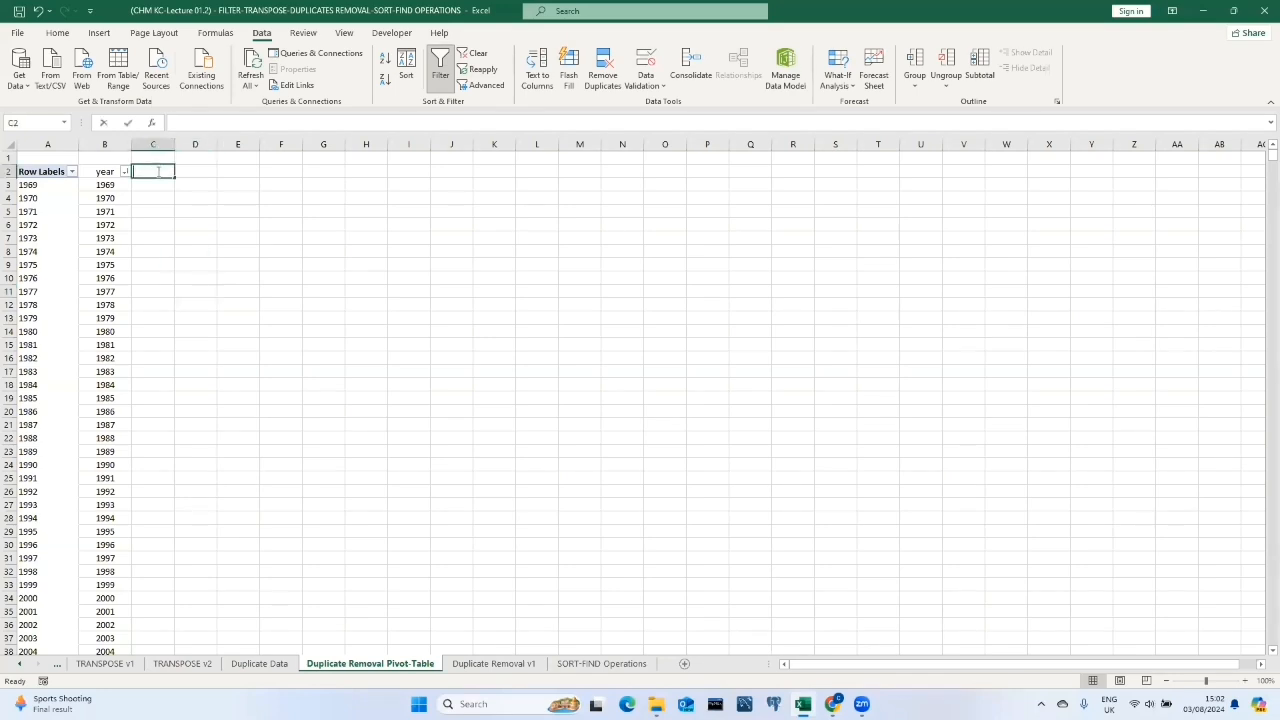
text(u)
key(BackSpace)
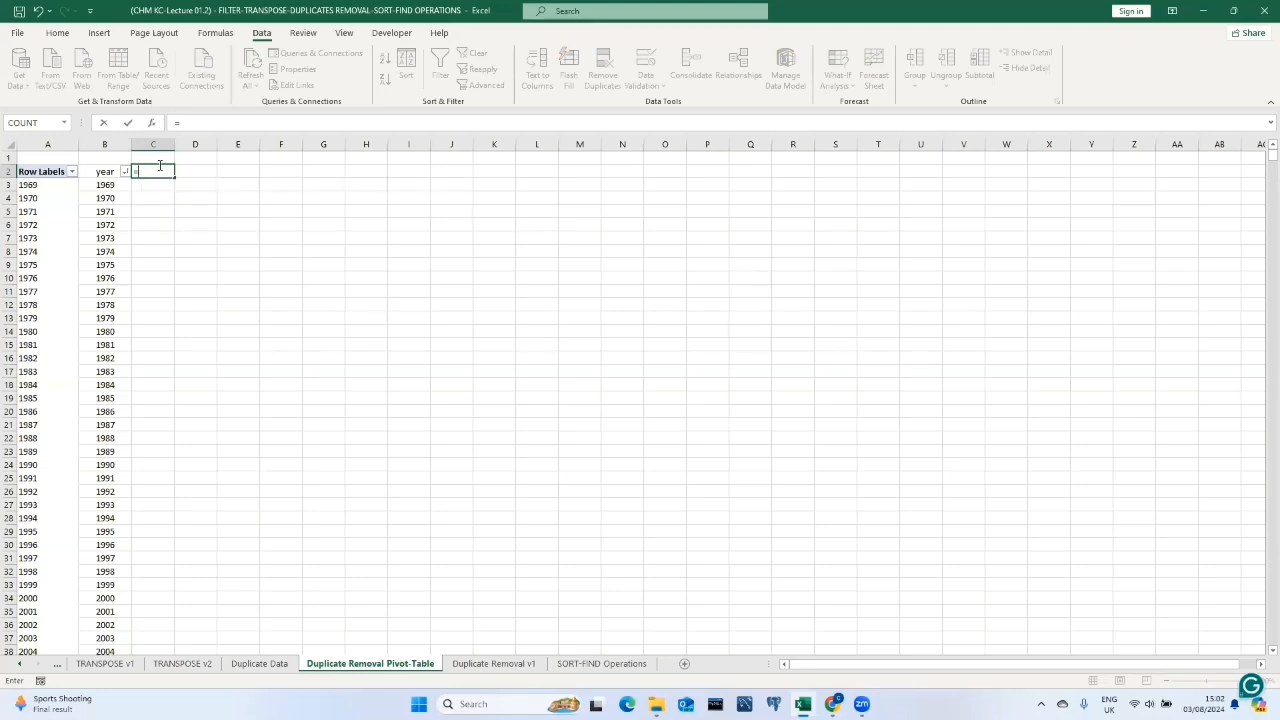
click(153, 120)
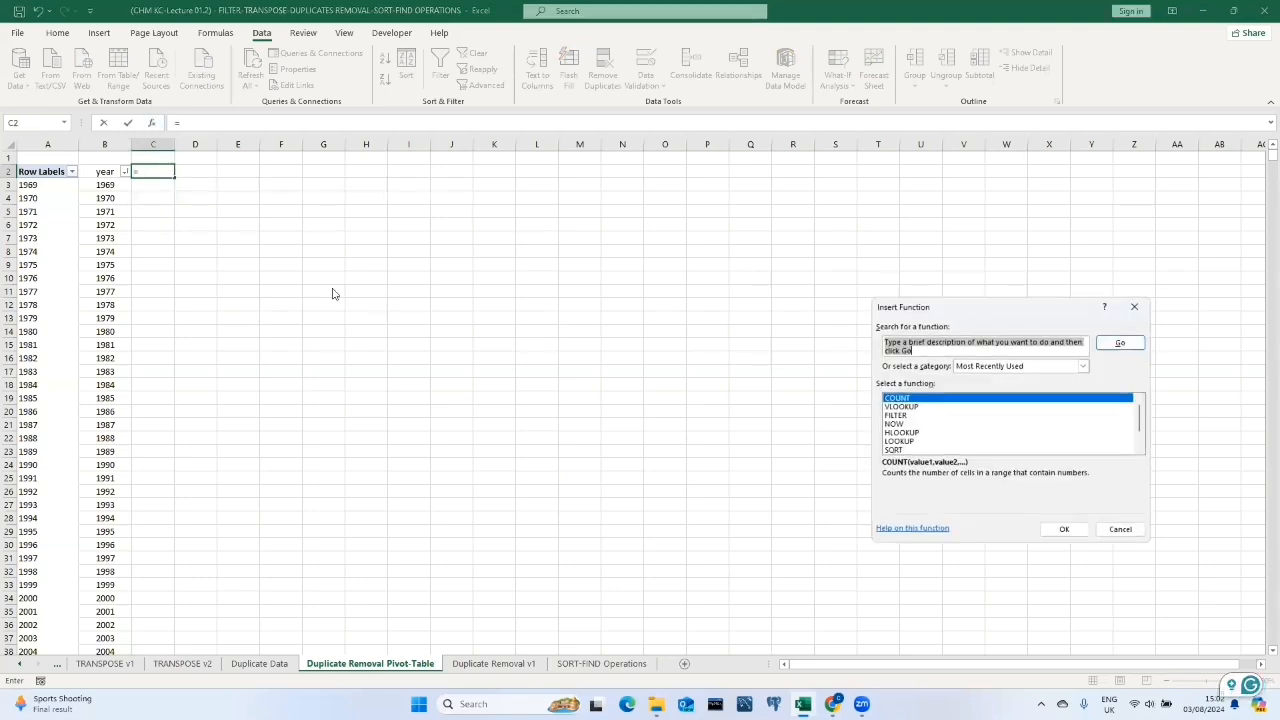
text(Uniq)
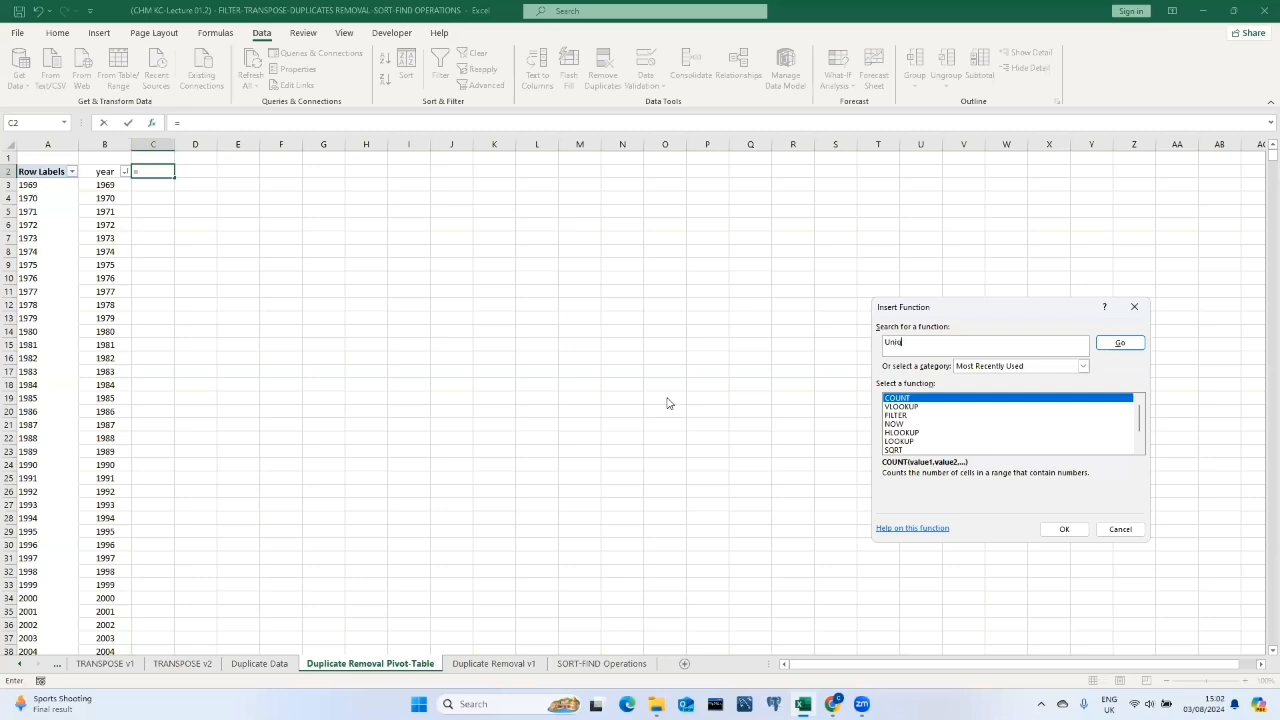
text(ue)
click(1116, 344)
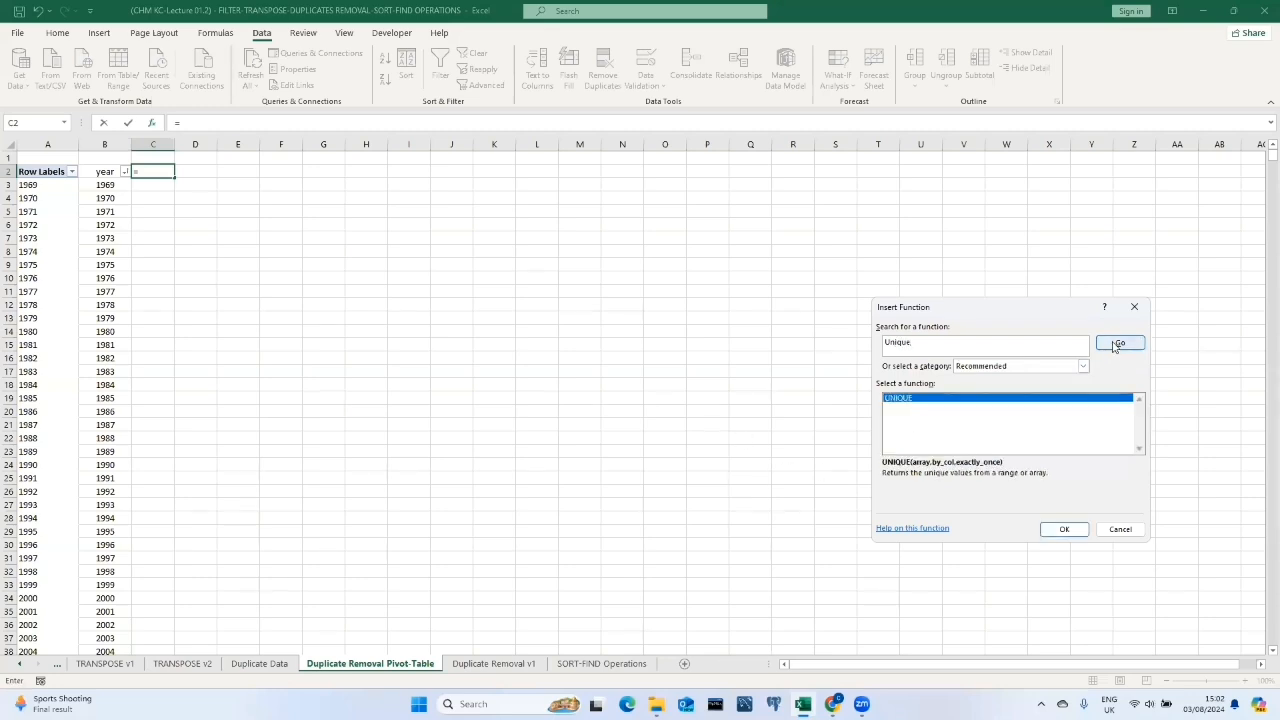
click(1066, 530)
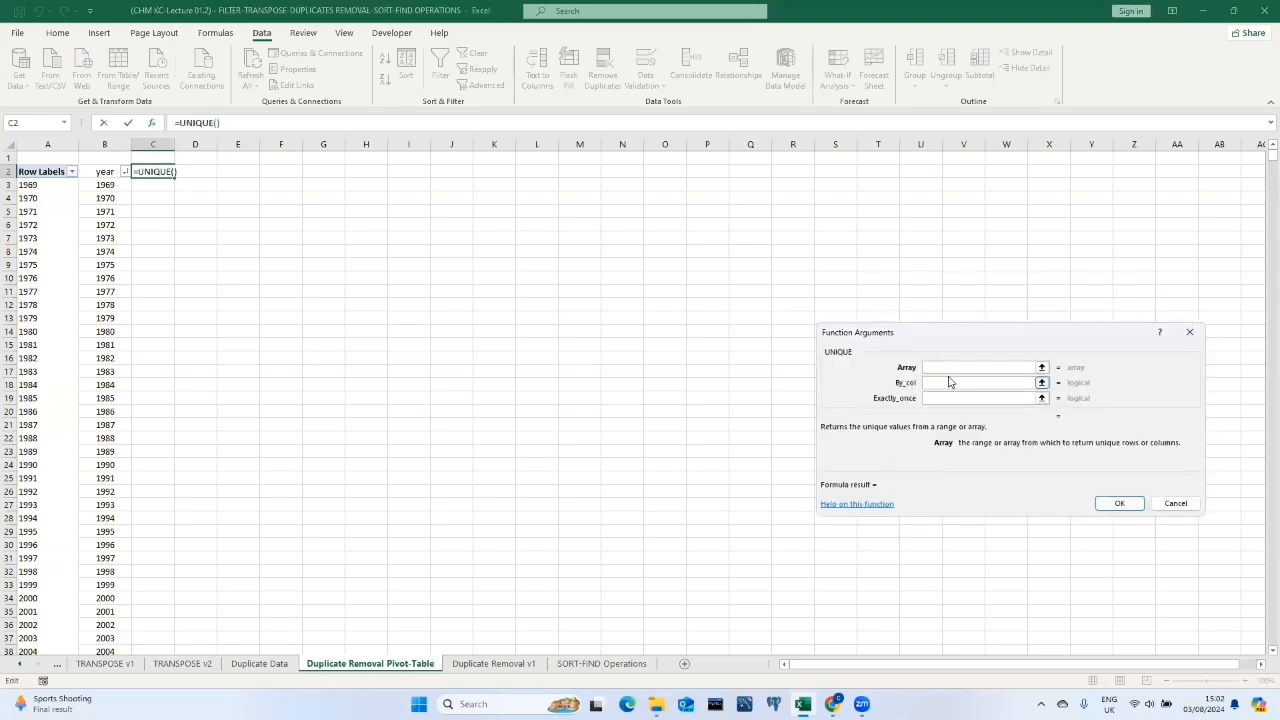
Set the UNIQUE array to the year column 'Duplicate Data'!A1:A23120.
click(249, 664)
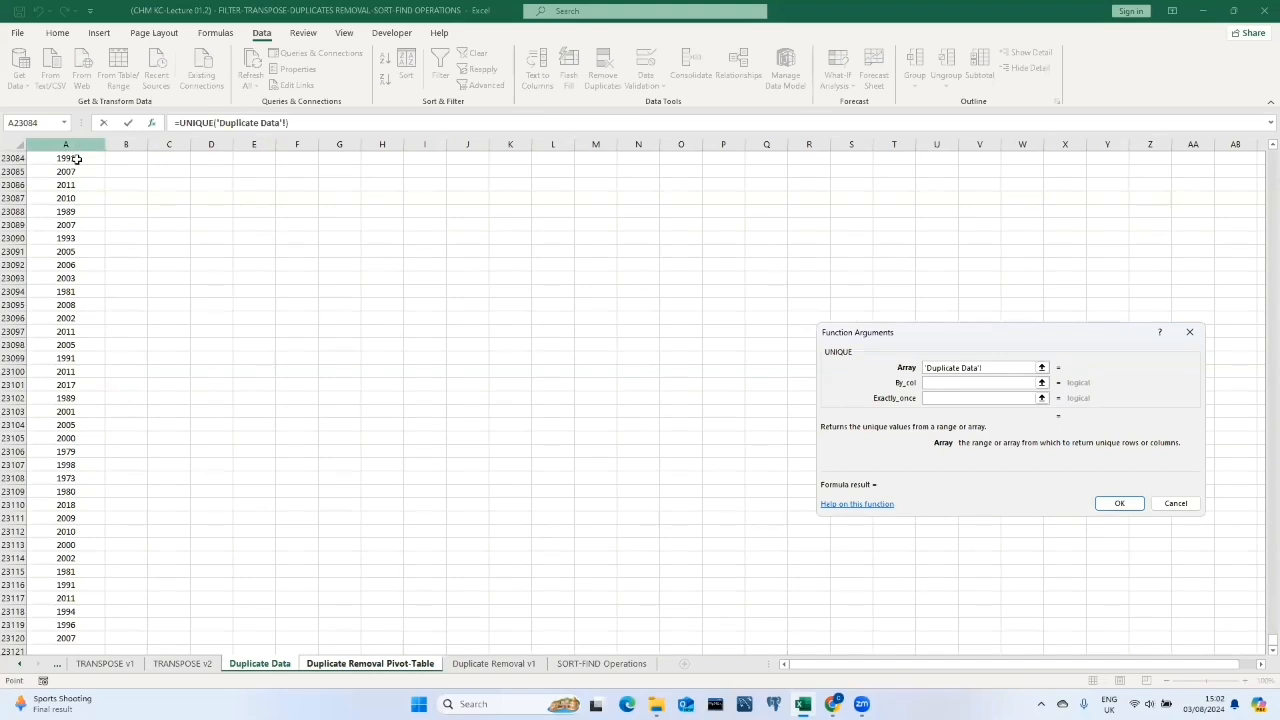
scroll(80, 175, up, 7)
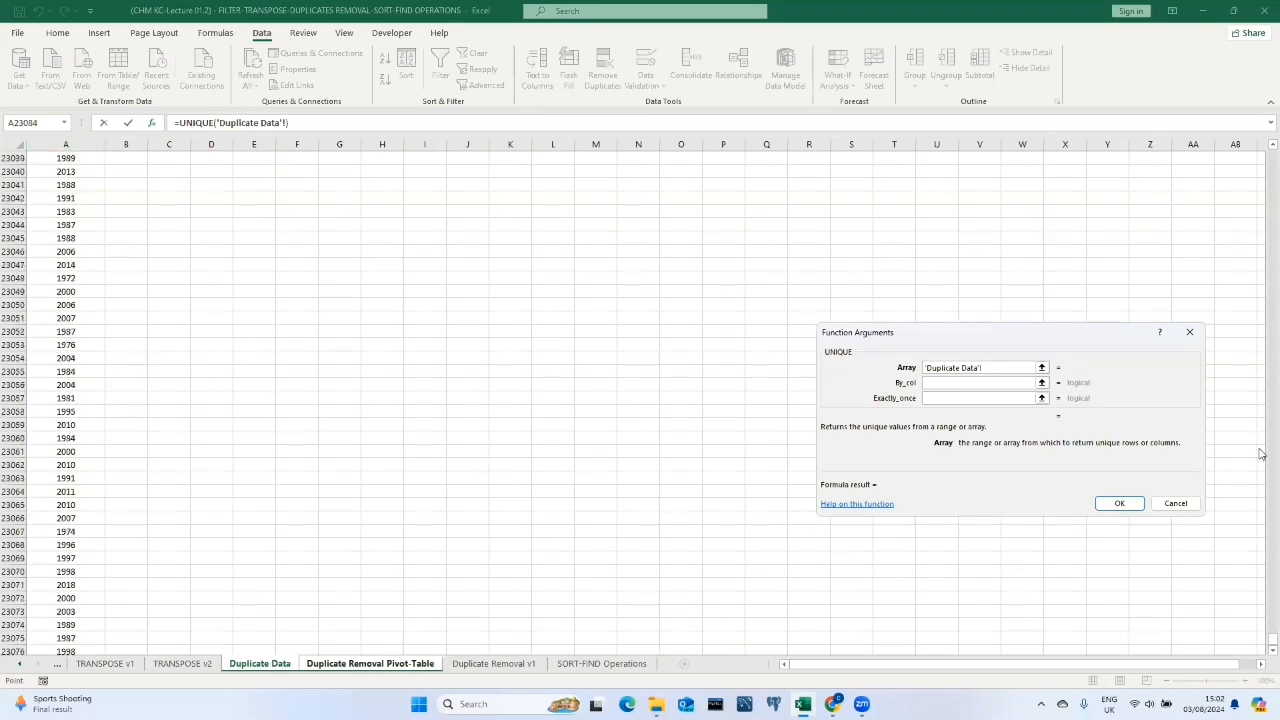
drag(1262, 641, 1271, 152)
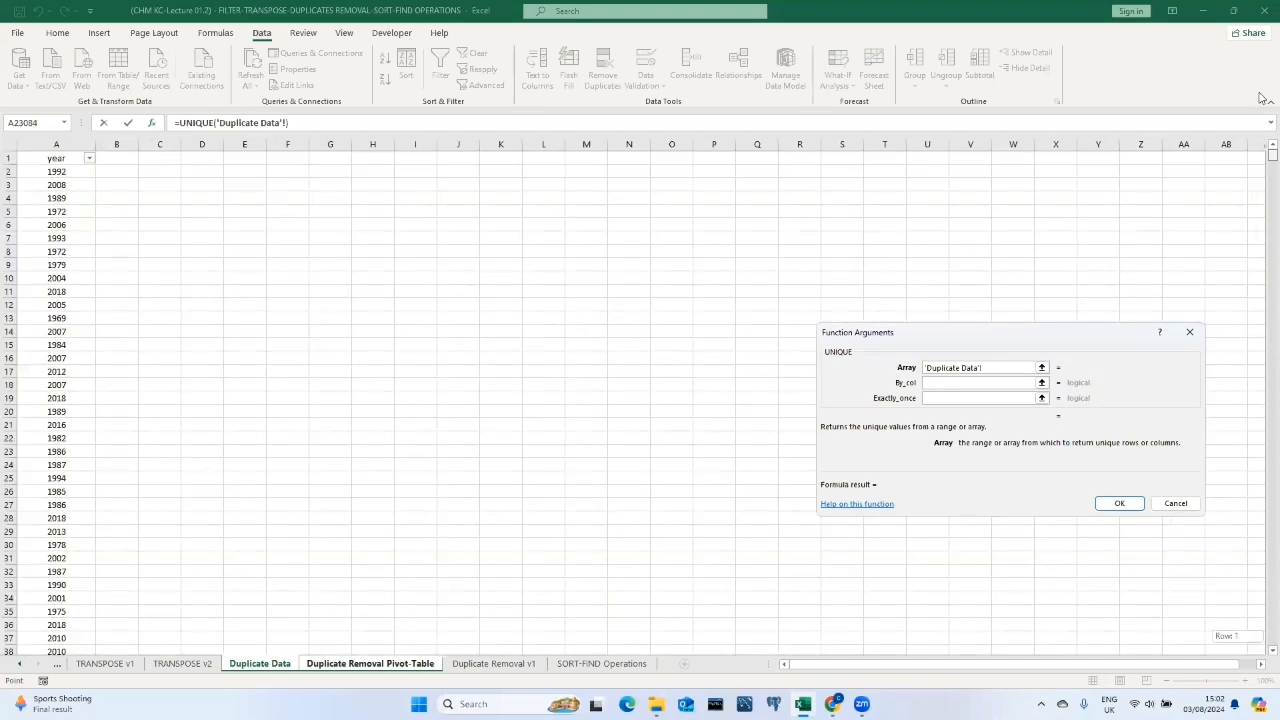
click(63, 160)
key(ctrl+shift+Down)
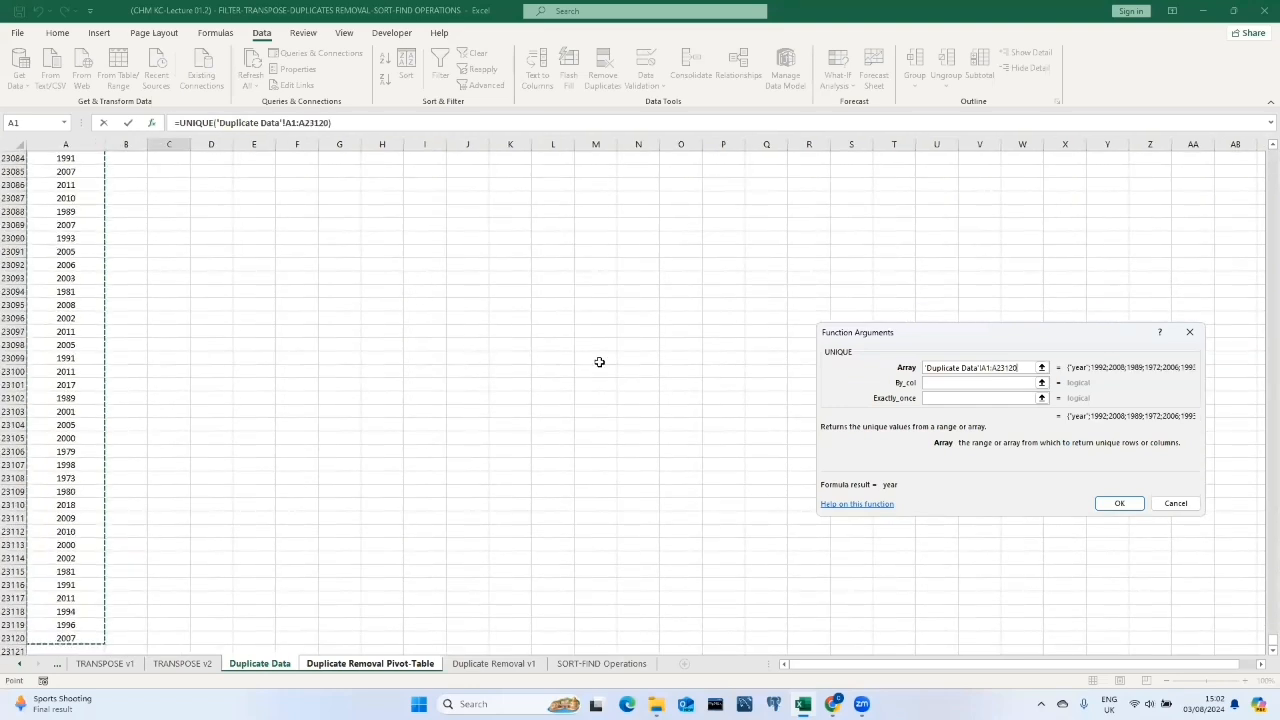
Set the UNIQUE function's By_col argument to FALSE.
click(929, 381)
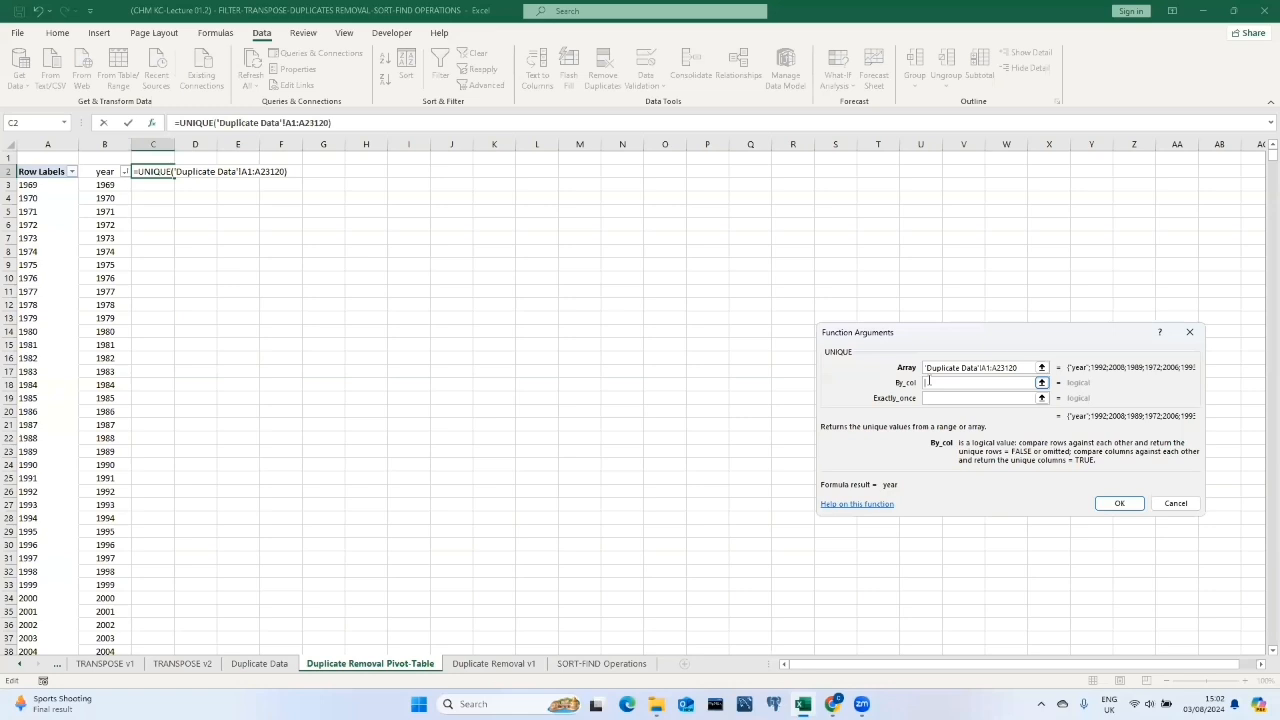
text(FA)
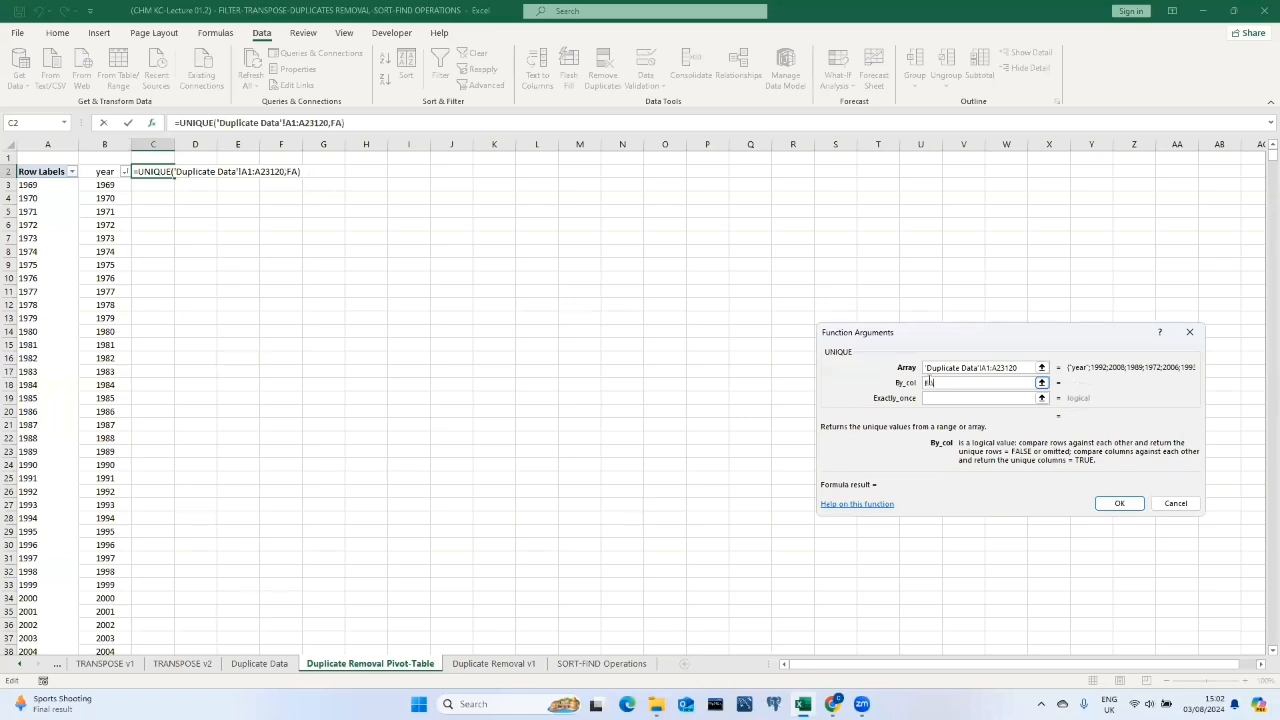
text(LSE)
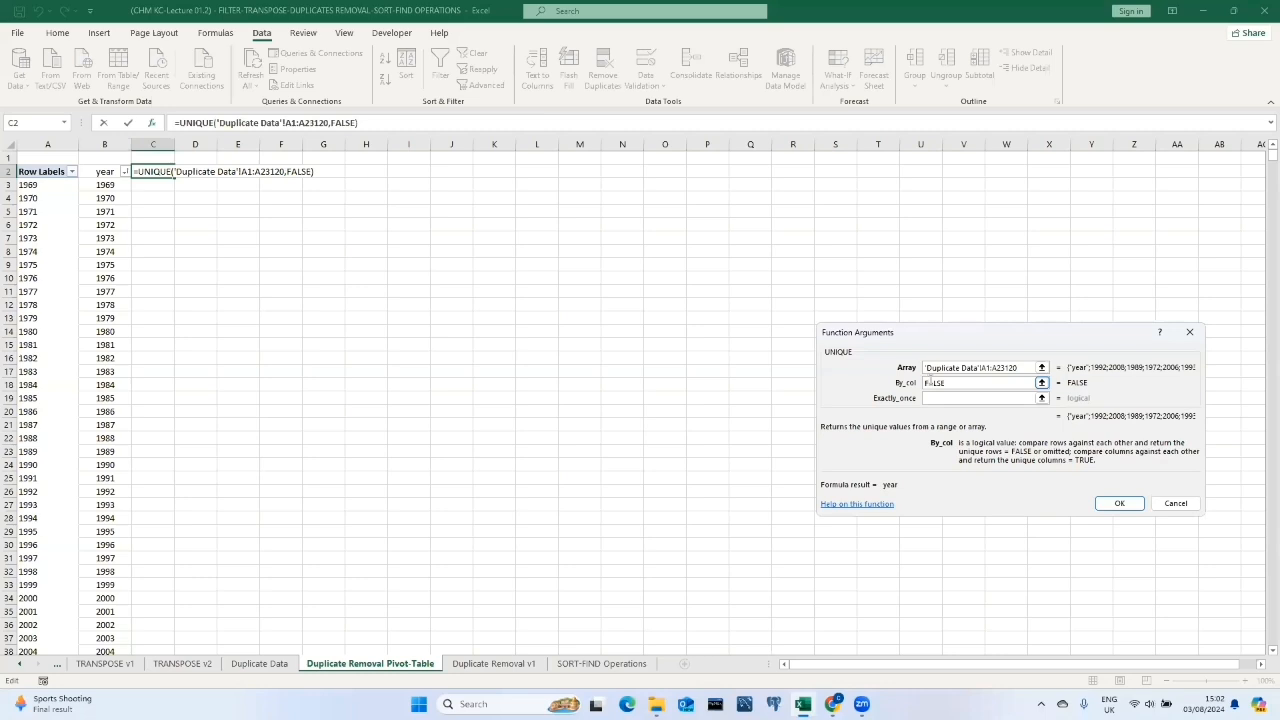
Set the Exactly_once argument to FALSE and complete the UNIQUE formula in C2.
click(967, 400)
click(967, 398)
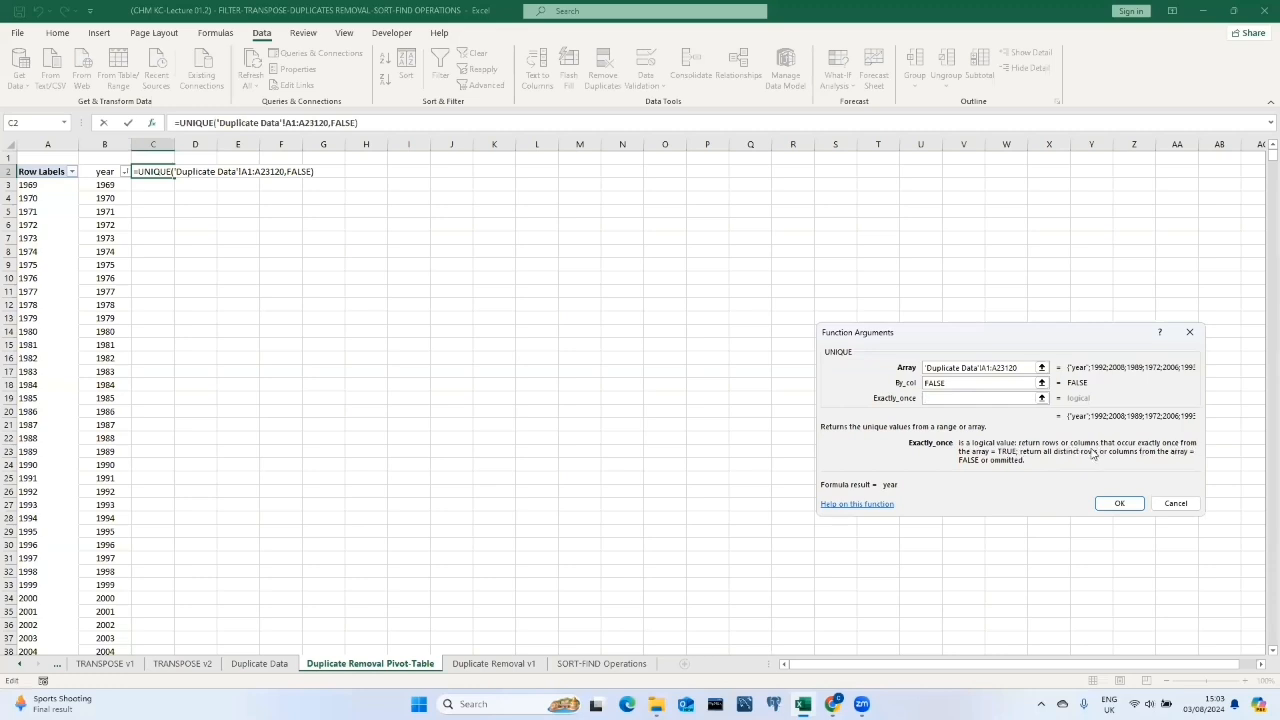
text(TRUE)
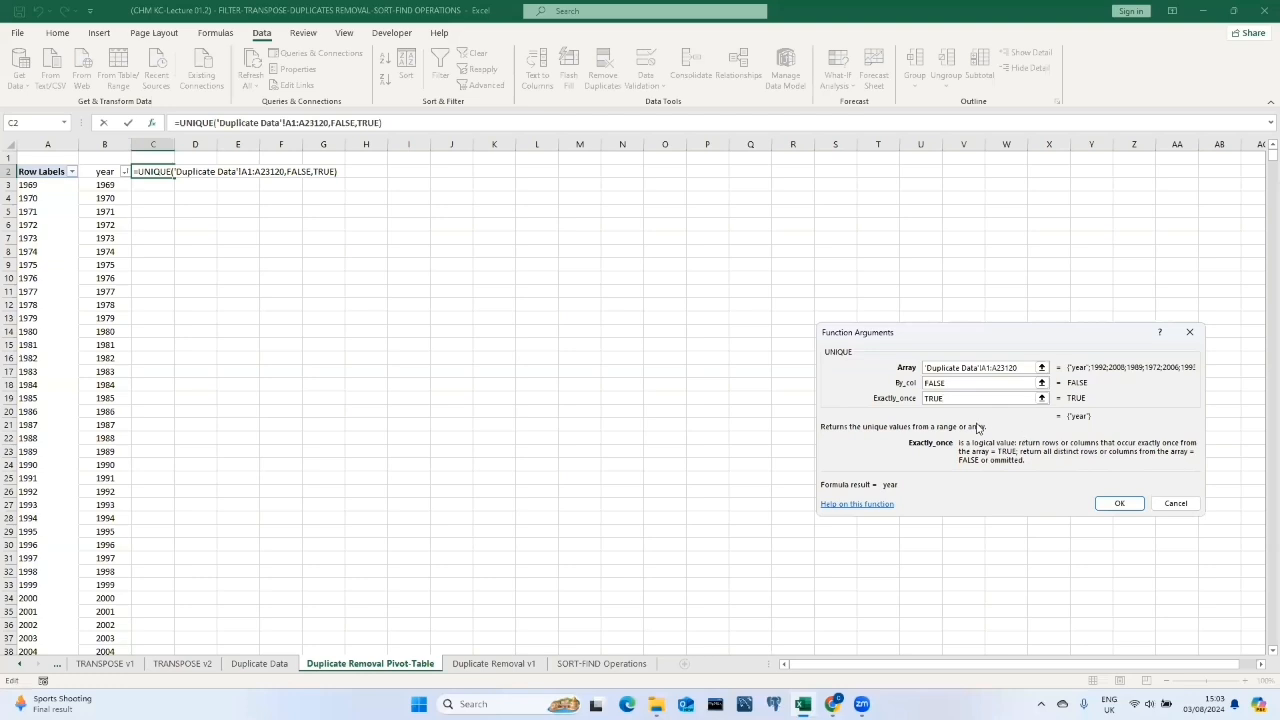
key(BackSpace)
key(BackSpace)
key(BackSpace)
key(BackSpace)
text(FALSE)
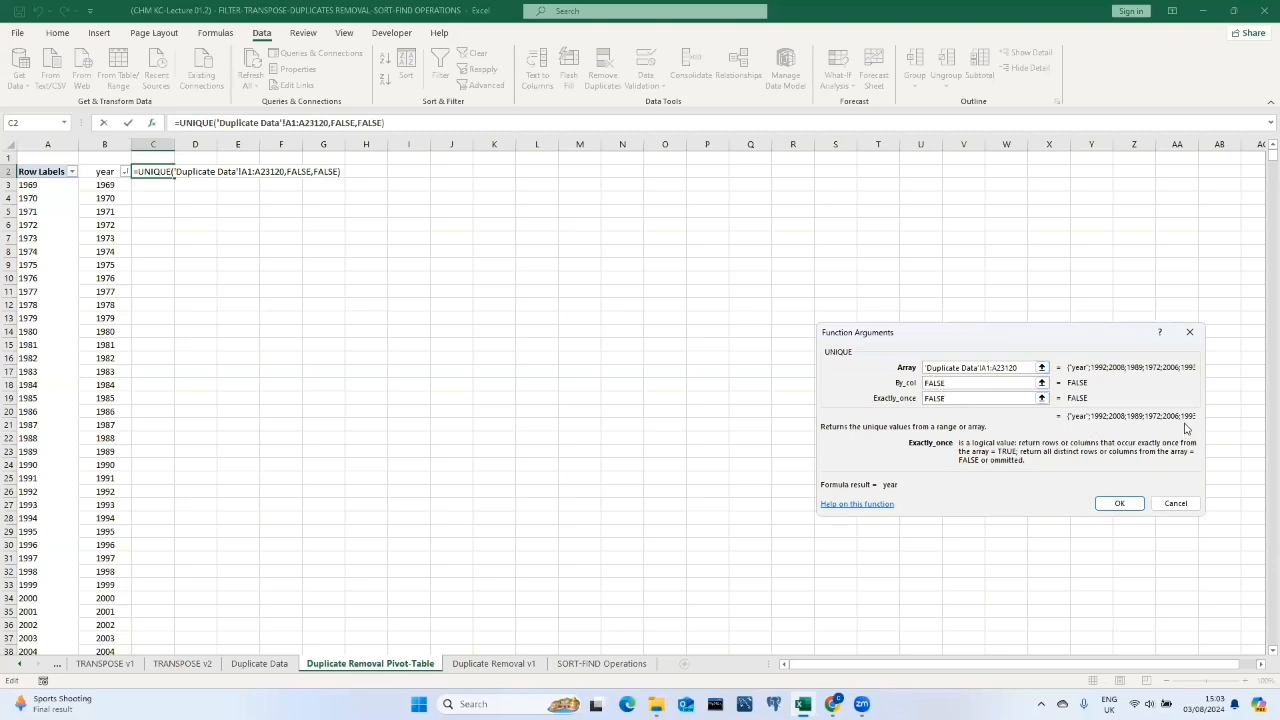
click(1120, 503)
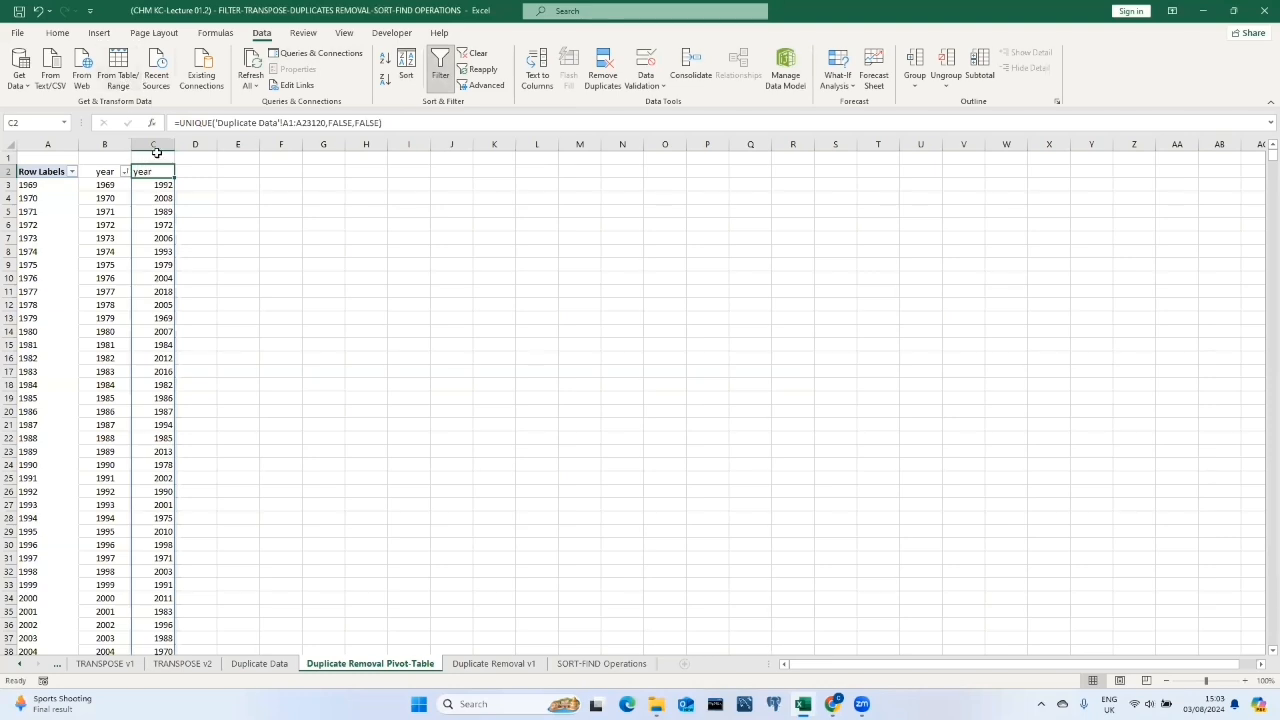
Try to add a filter to the UNIQUE results and sort them smallest to largest.
click(441, 64)
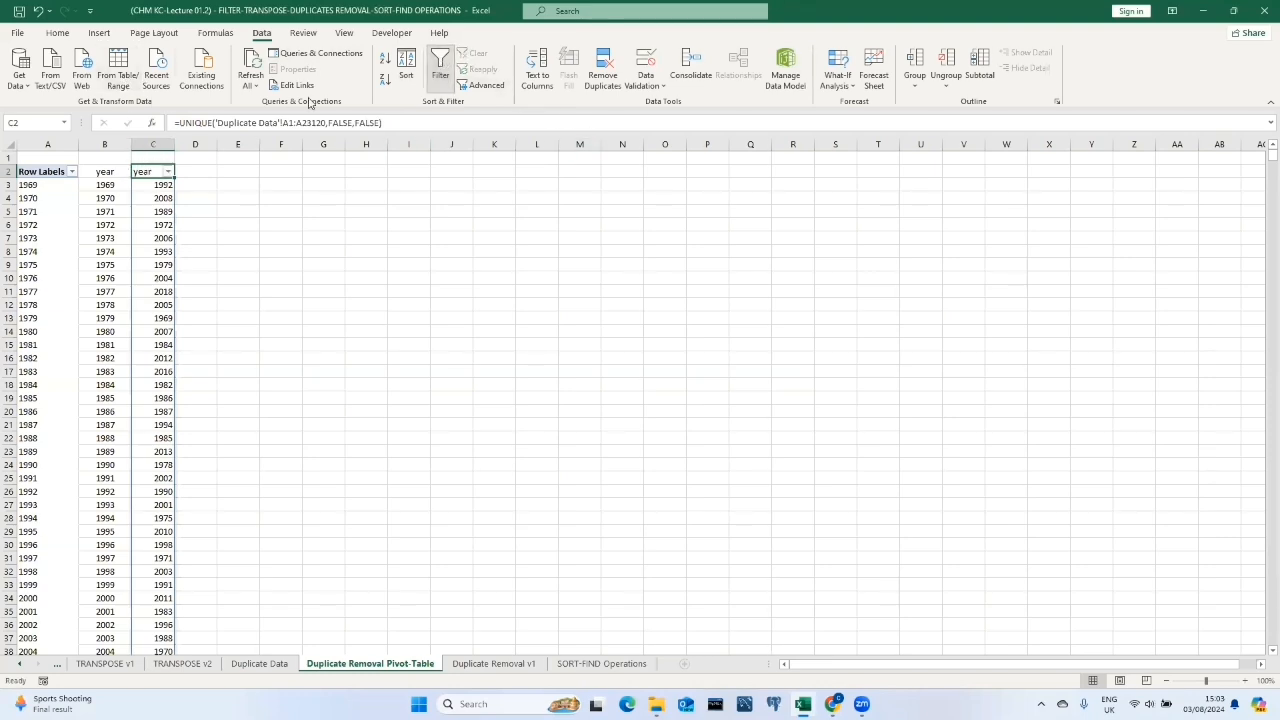
click(167, 172)
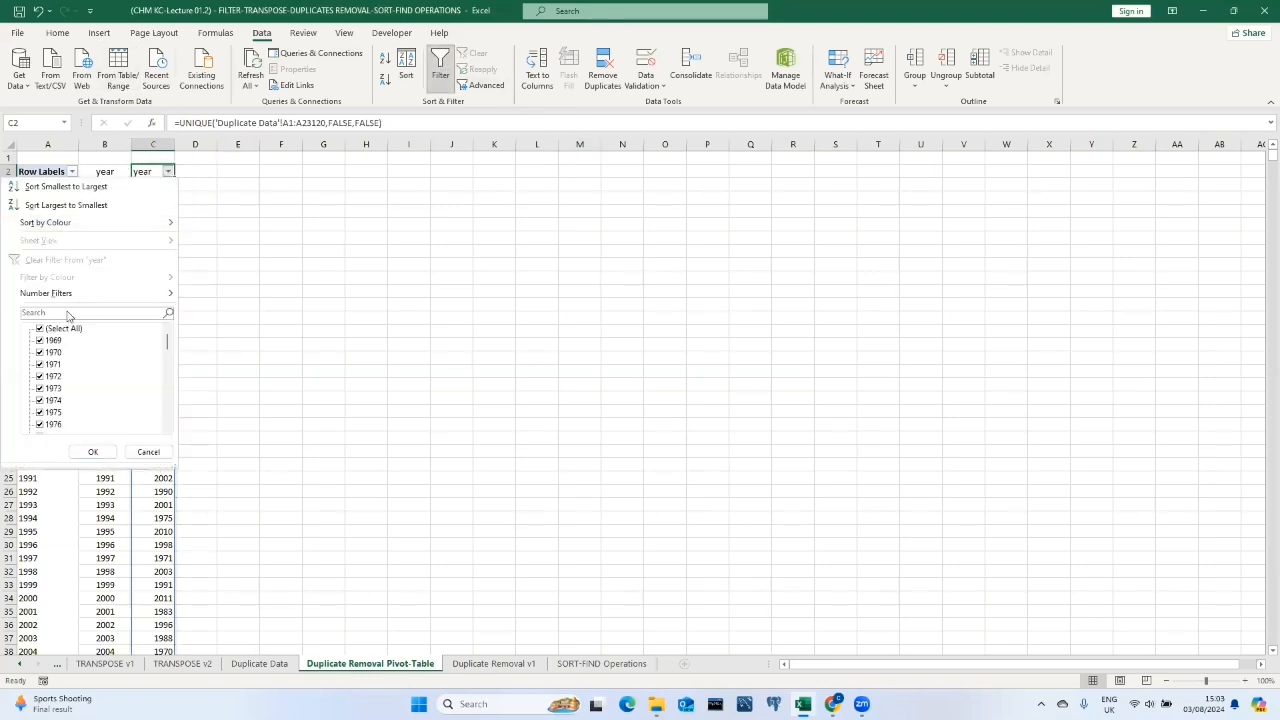
click(83, 187)
click(955, 443)
click(1058, 470)
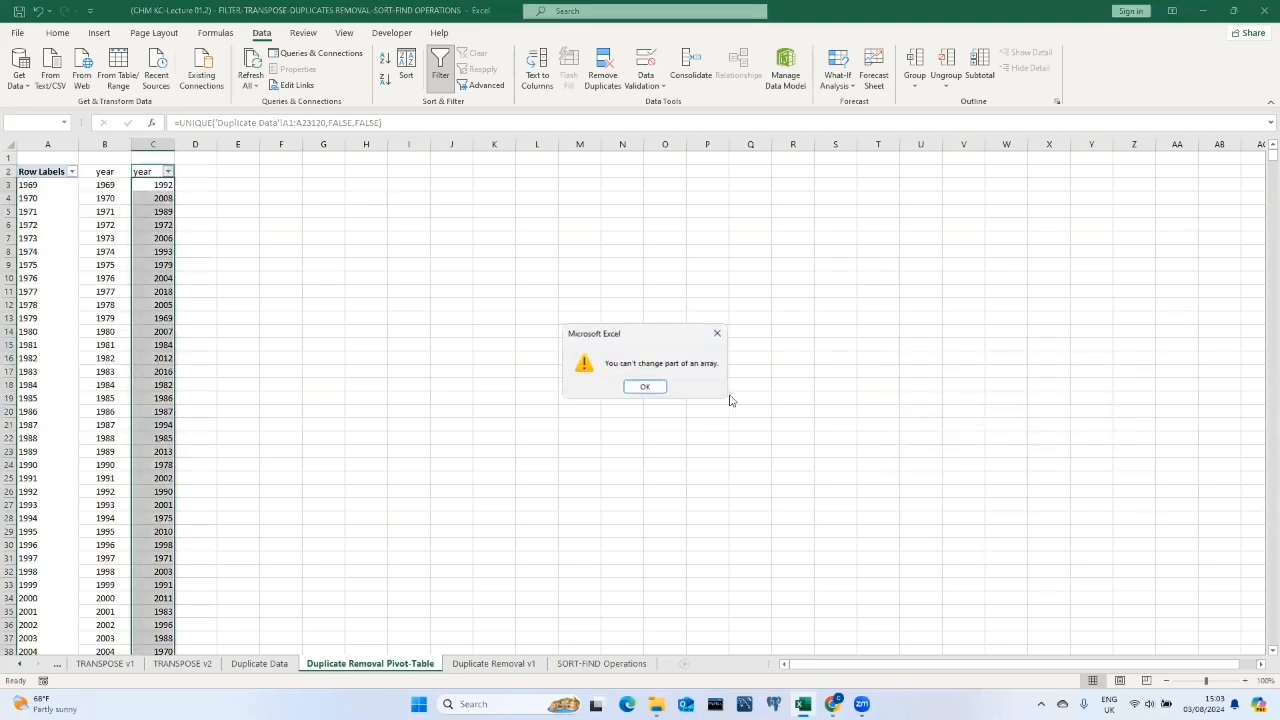
click(646, 383)
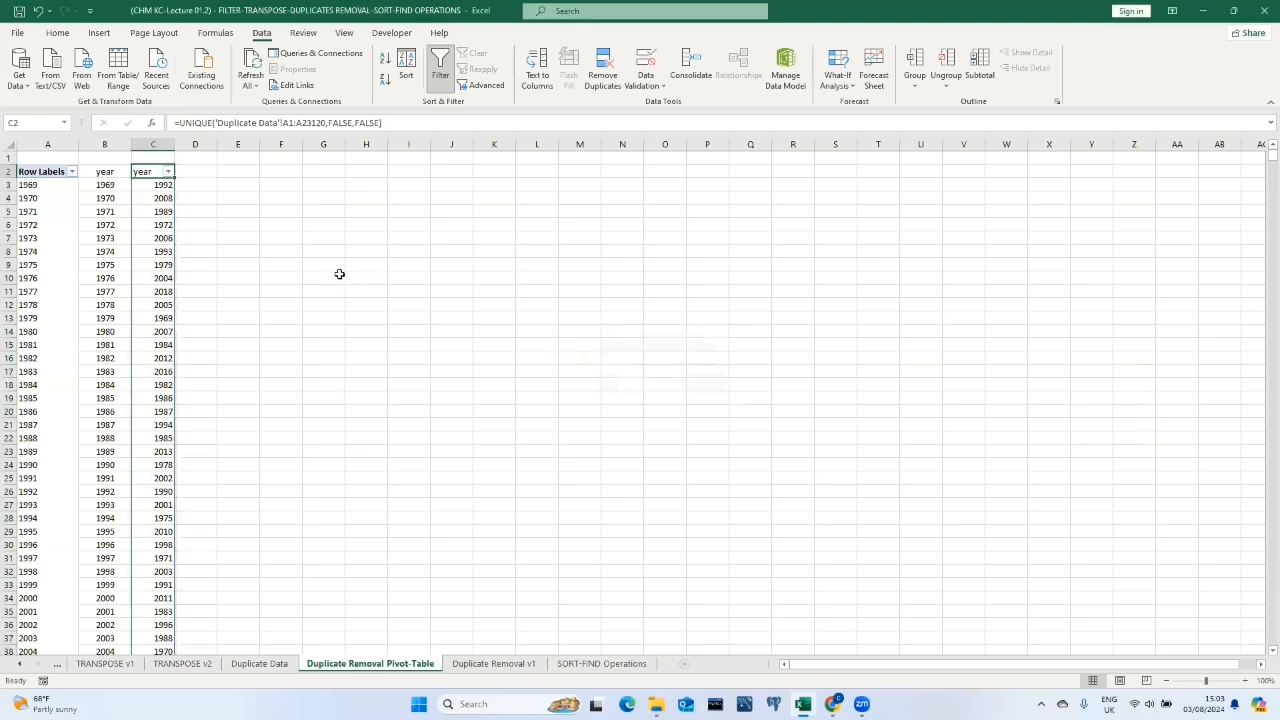
Switch to the SORT-FIND Operations sheet and sort its cause column A to Z.
scroll(150, 270, down, 11)
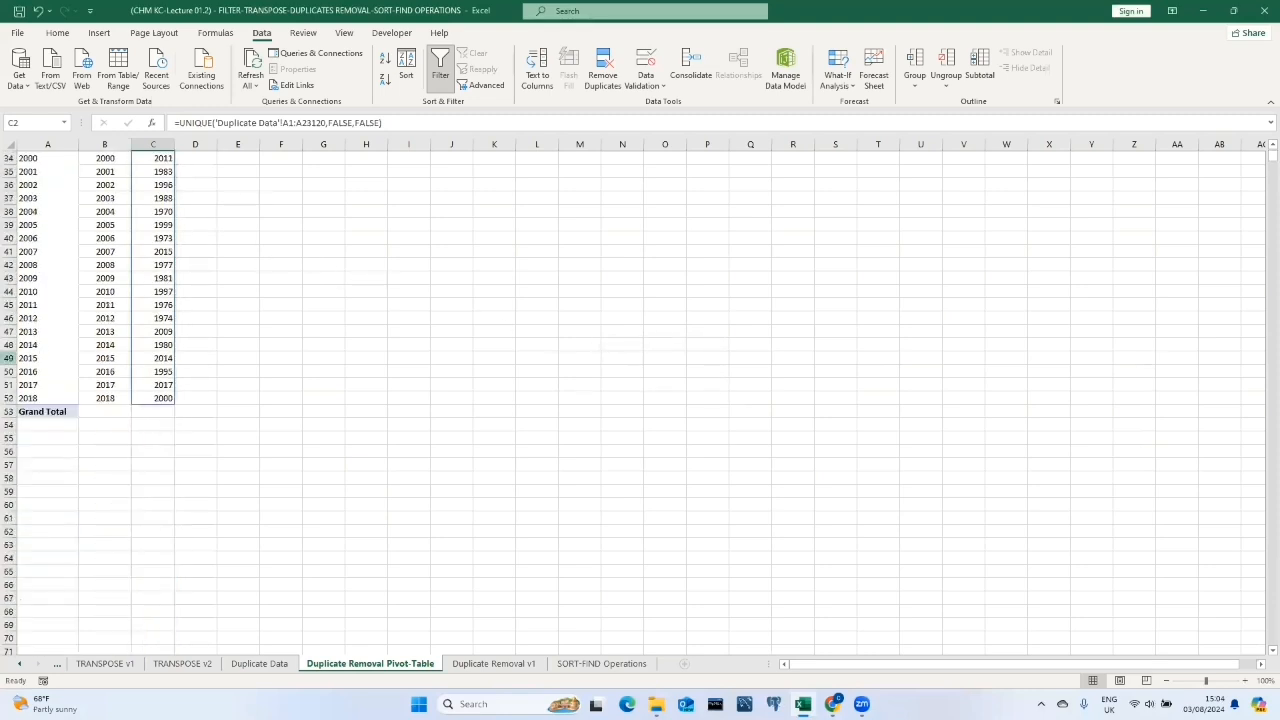
scroll(117, 399, up, 11)
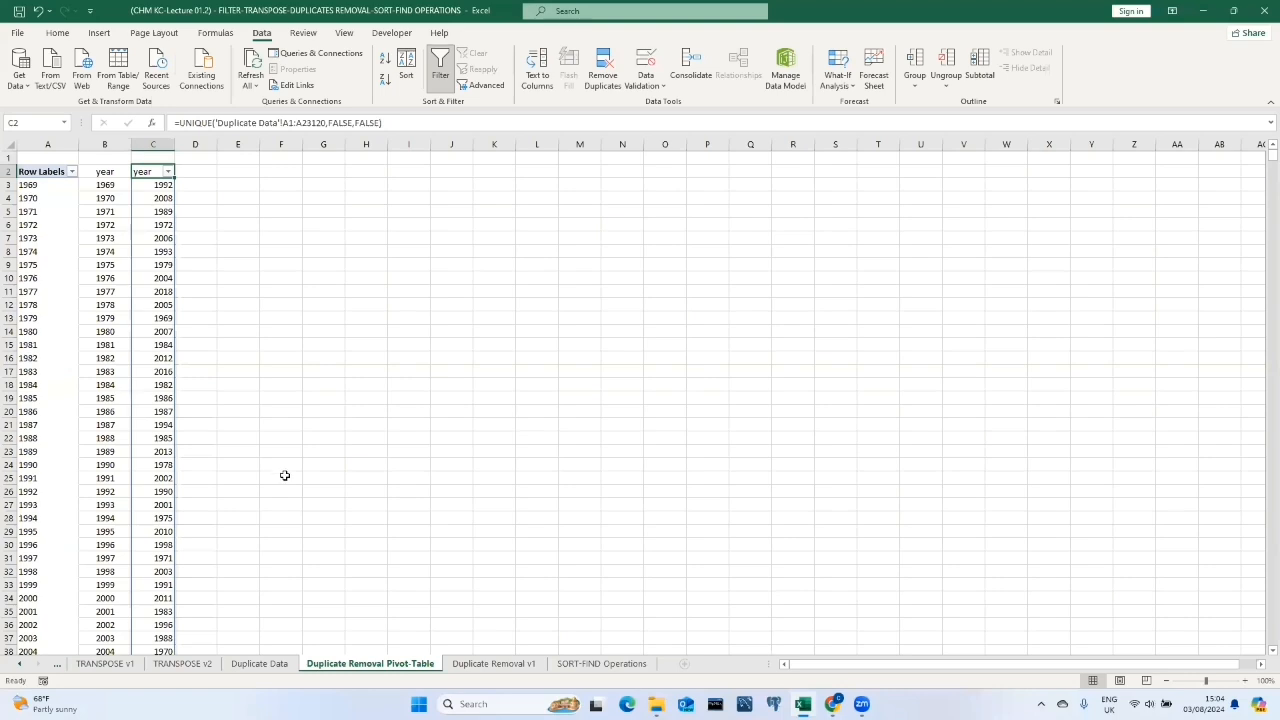
click(494, 664)
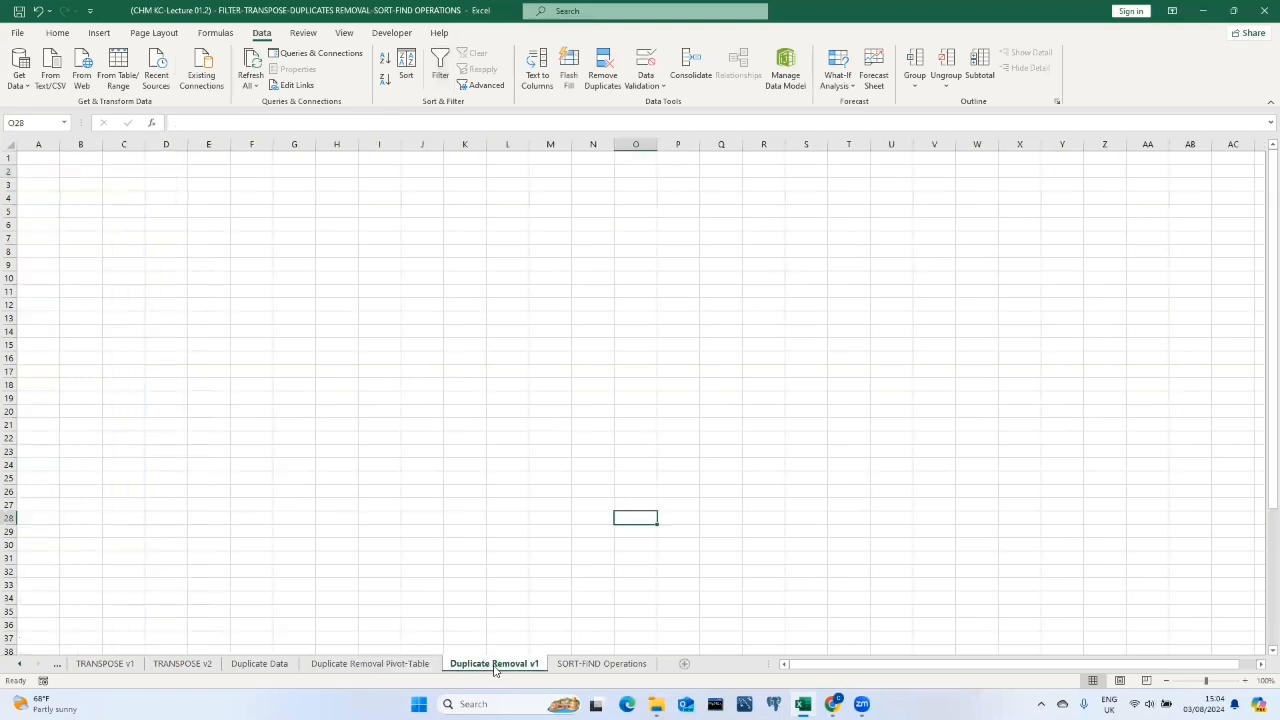
click(585, 669)
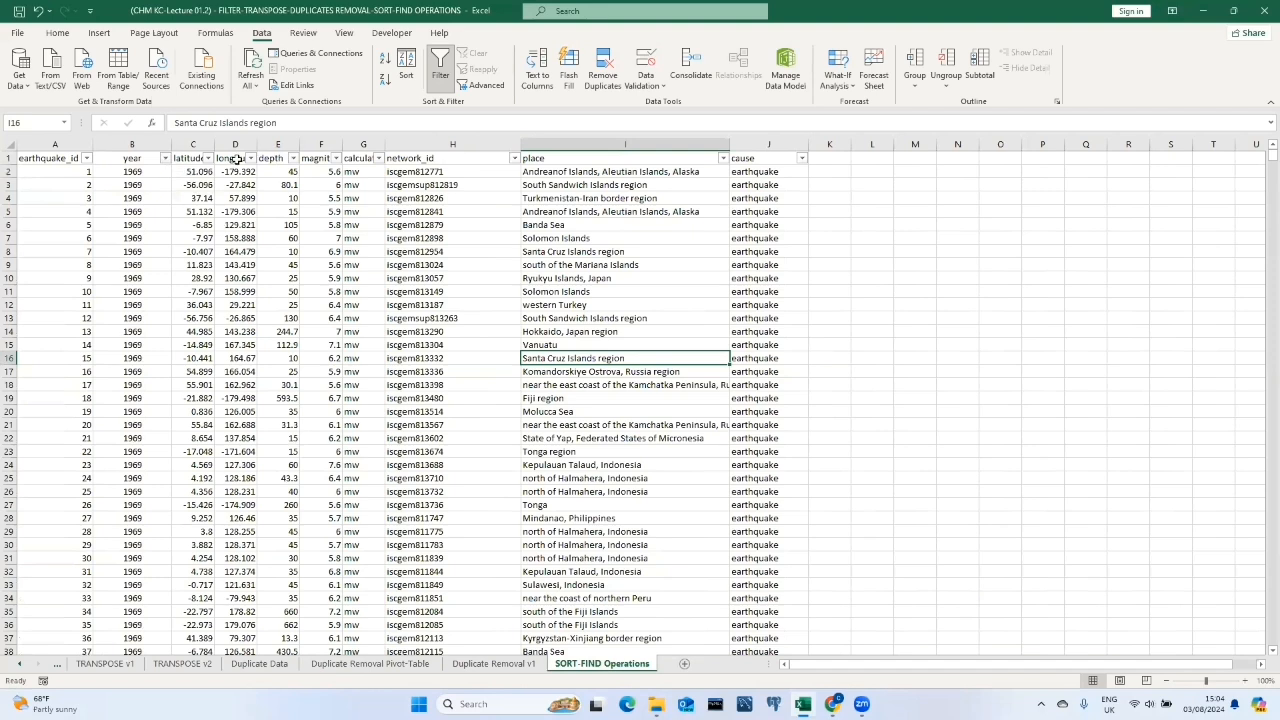
click(801, 158)
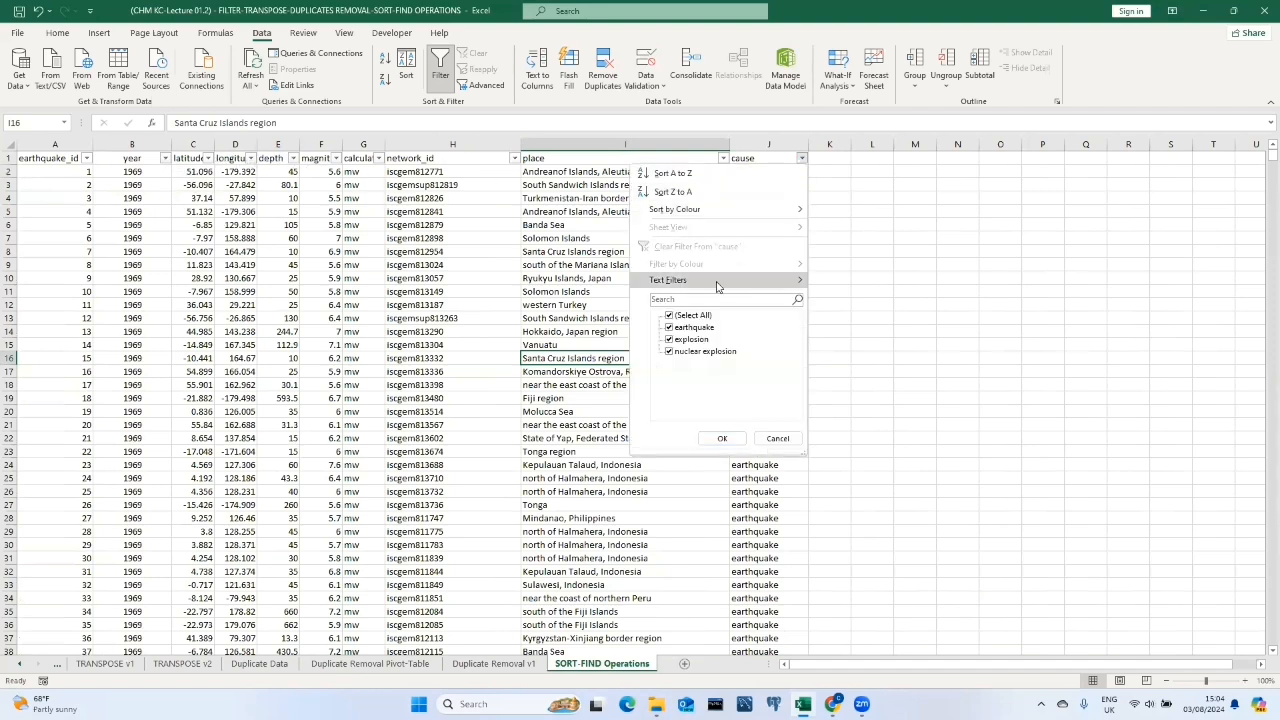
click(685, 175)
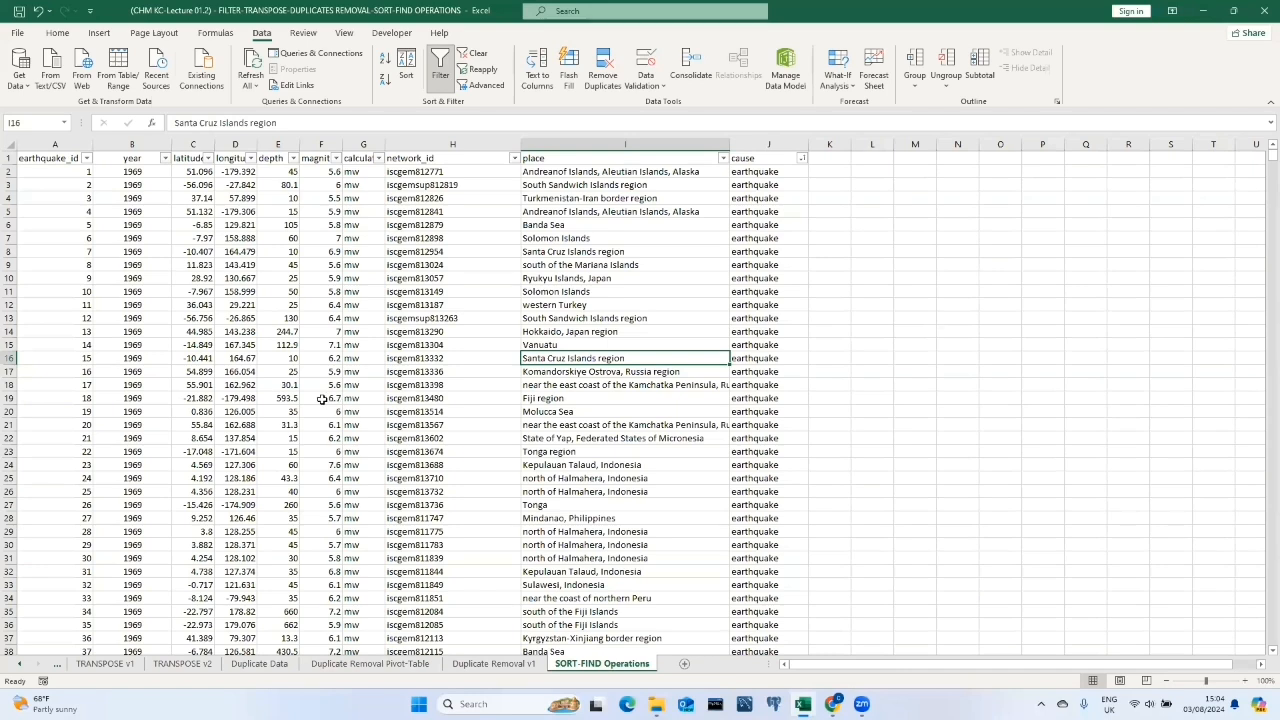
click(67, 158)
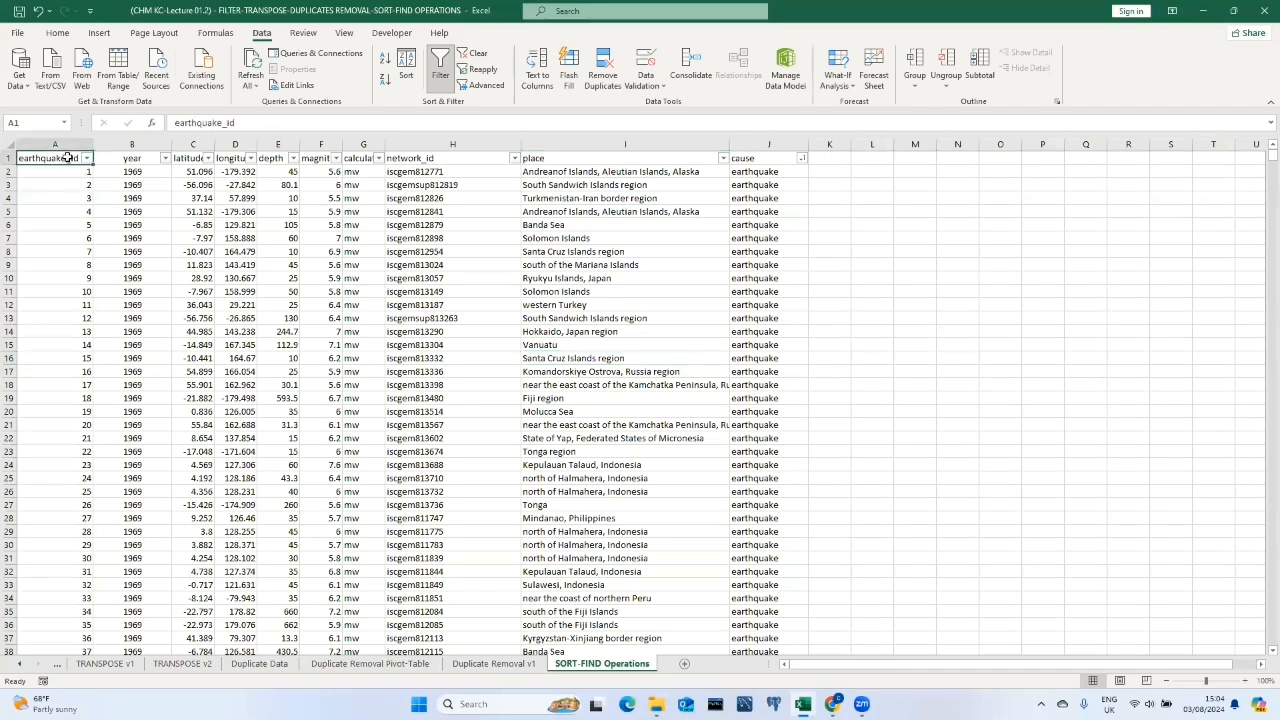
key(ctrl+shift+Down)
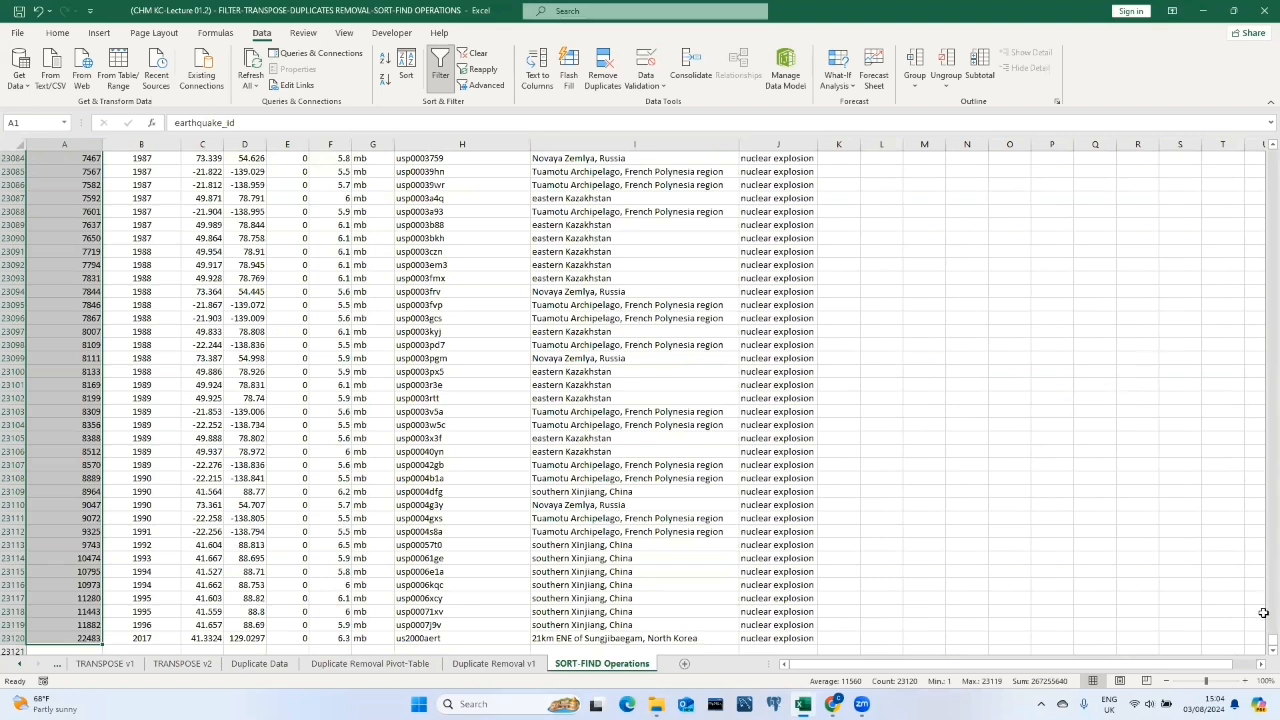
drag(1271, 640, 1264, 11)
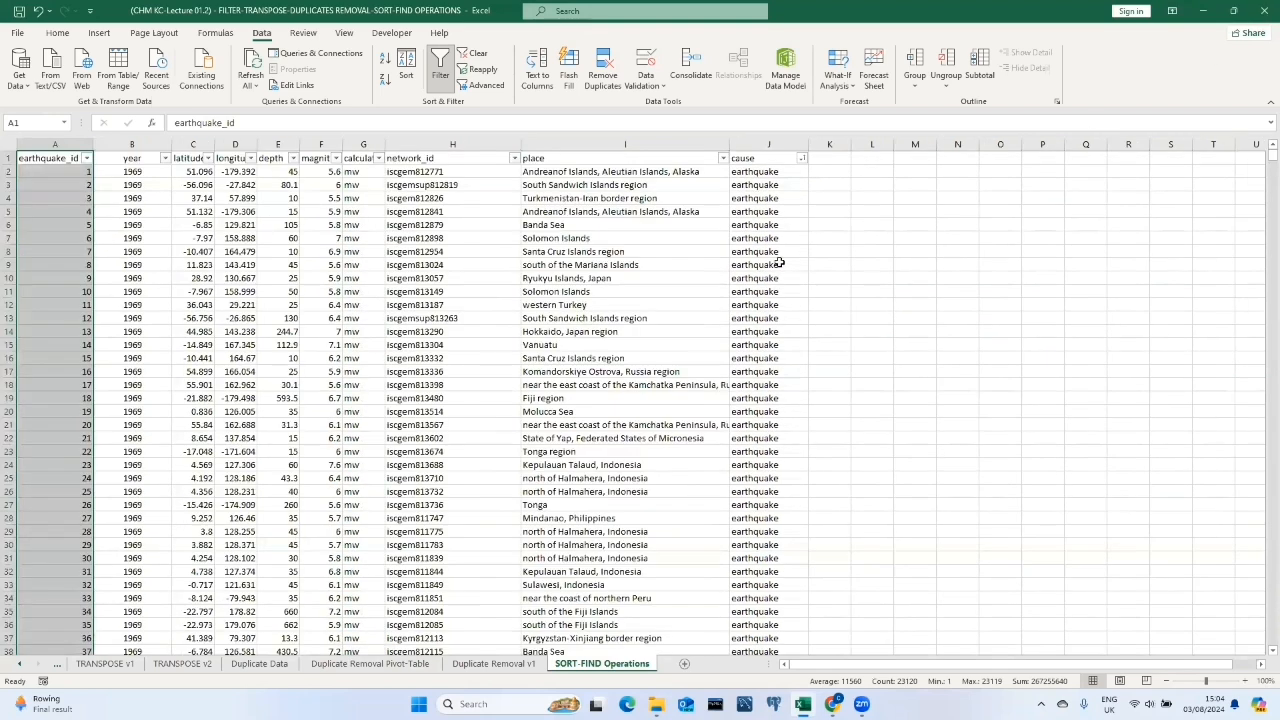
click(779, 262)
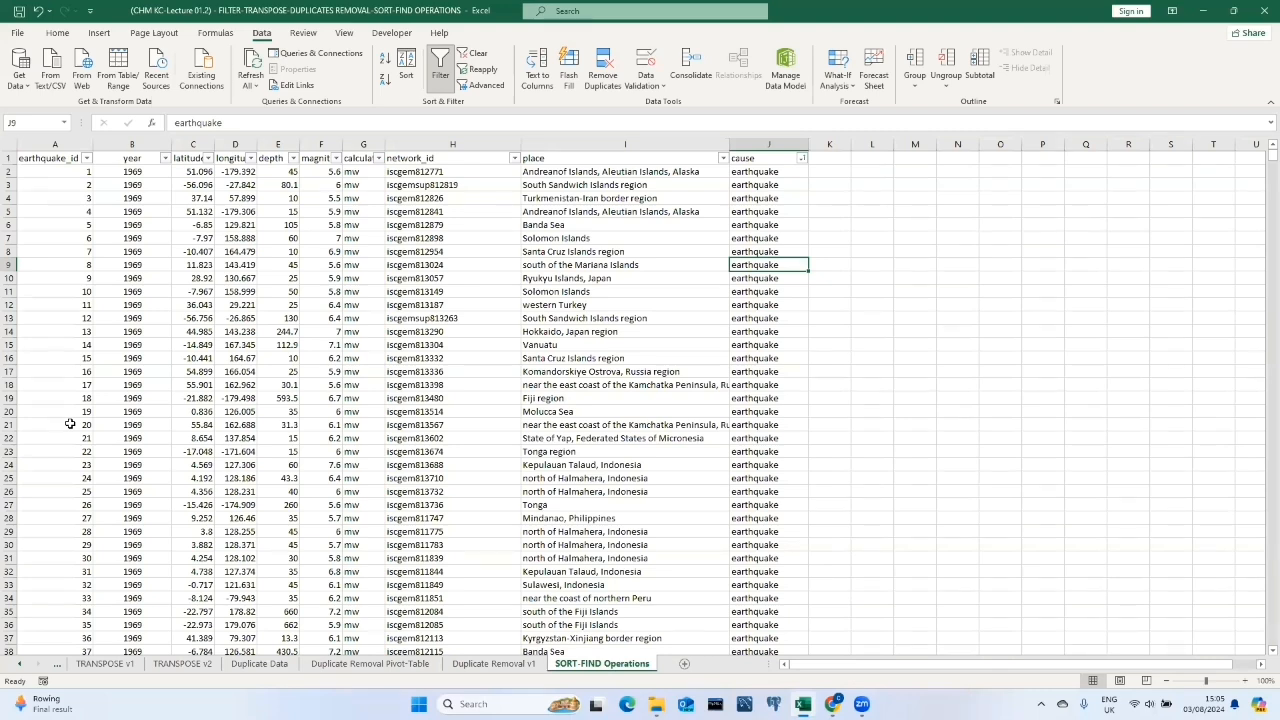
Select the earthquake_id column and use Find to locate 19001 in it.
click(70, 143)
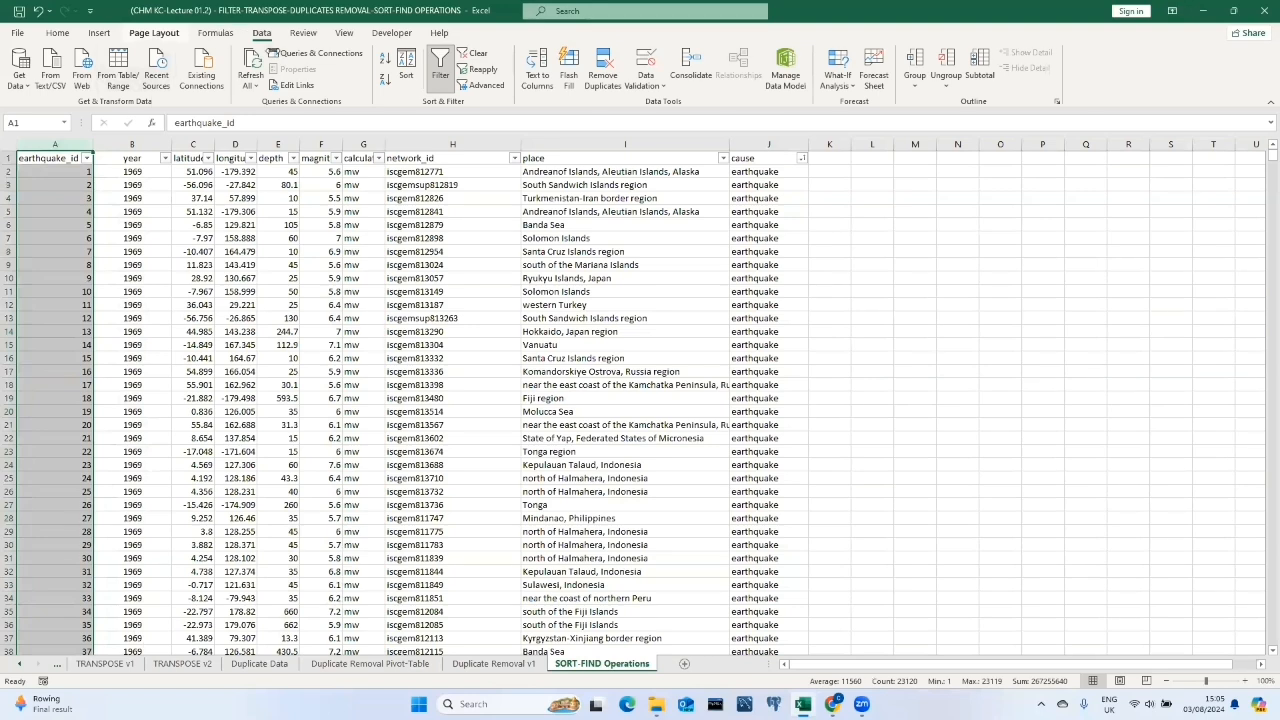
click(57, 32)
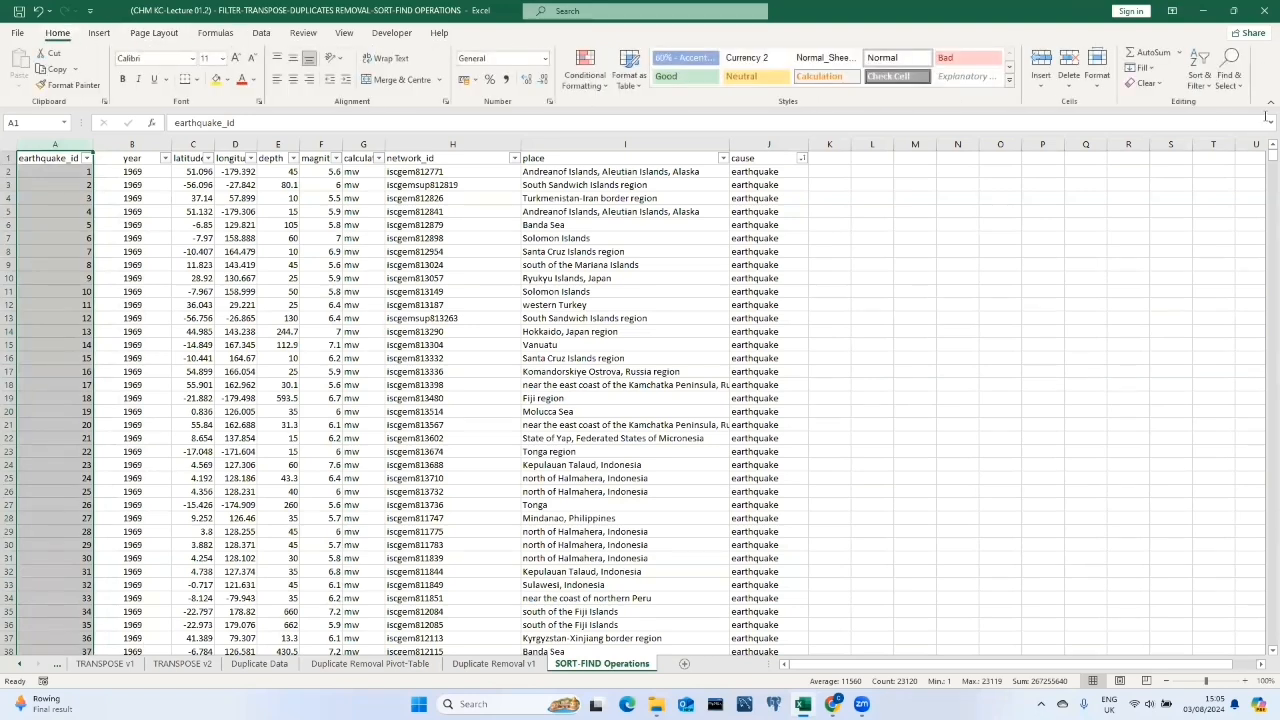
click(1228, 66)
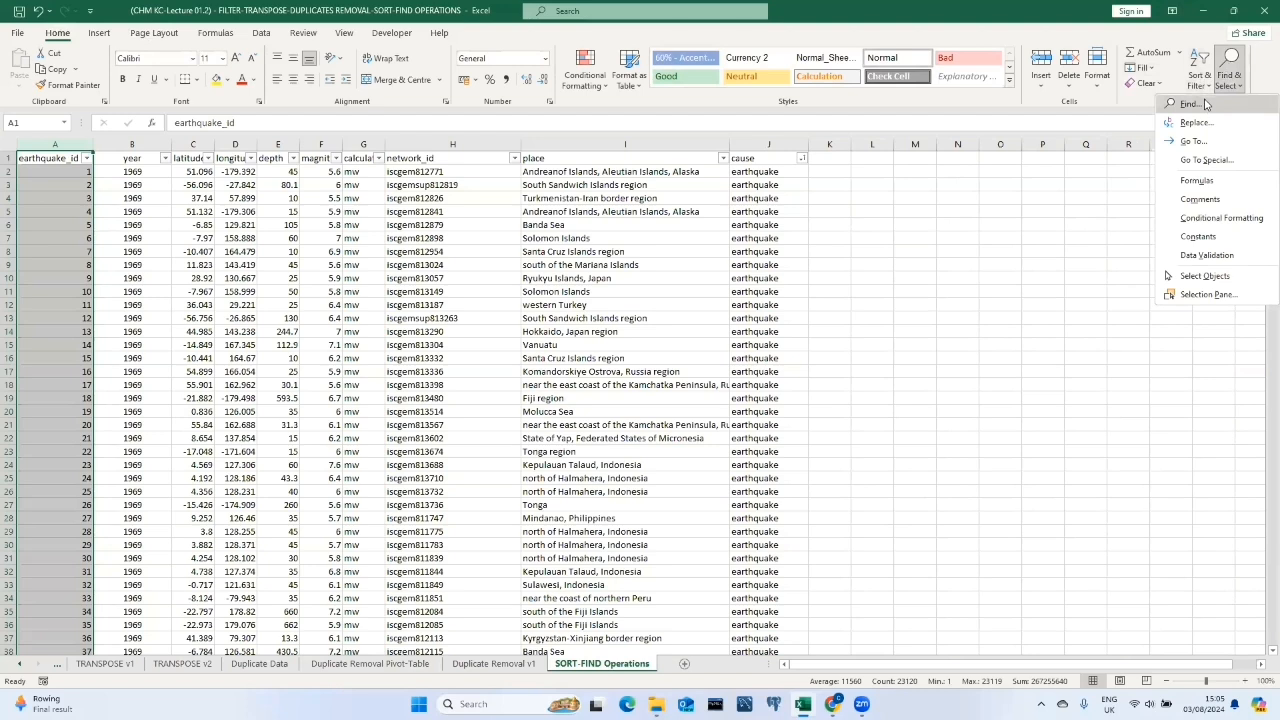
text(19001)
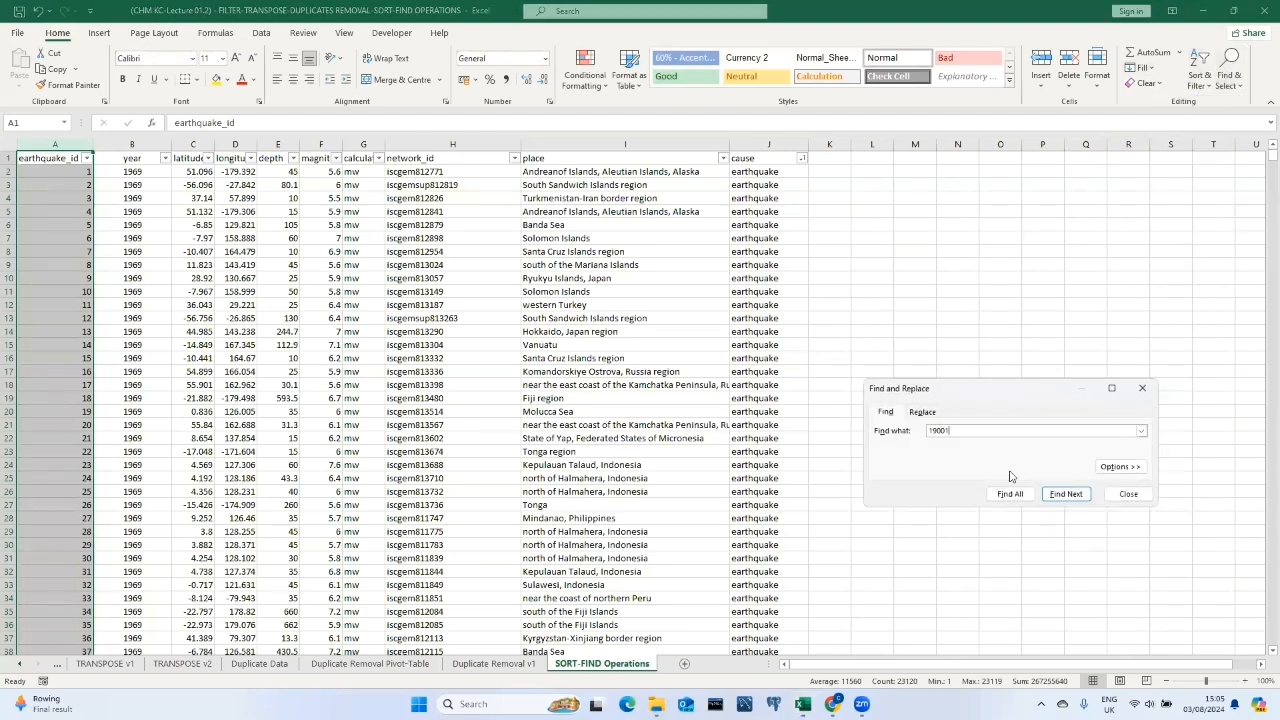
click(1068, 494)
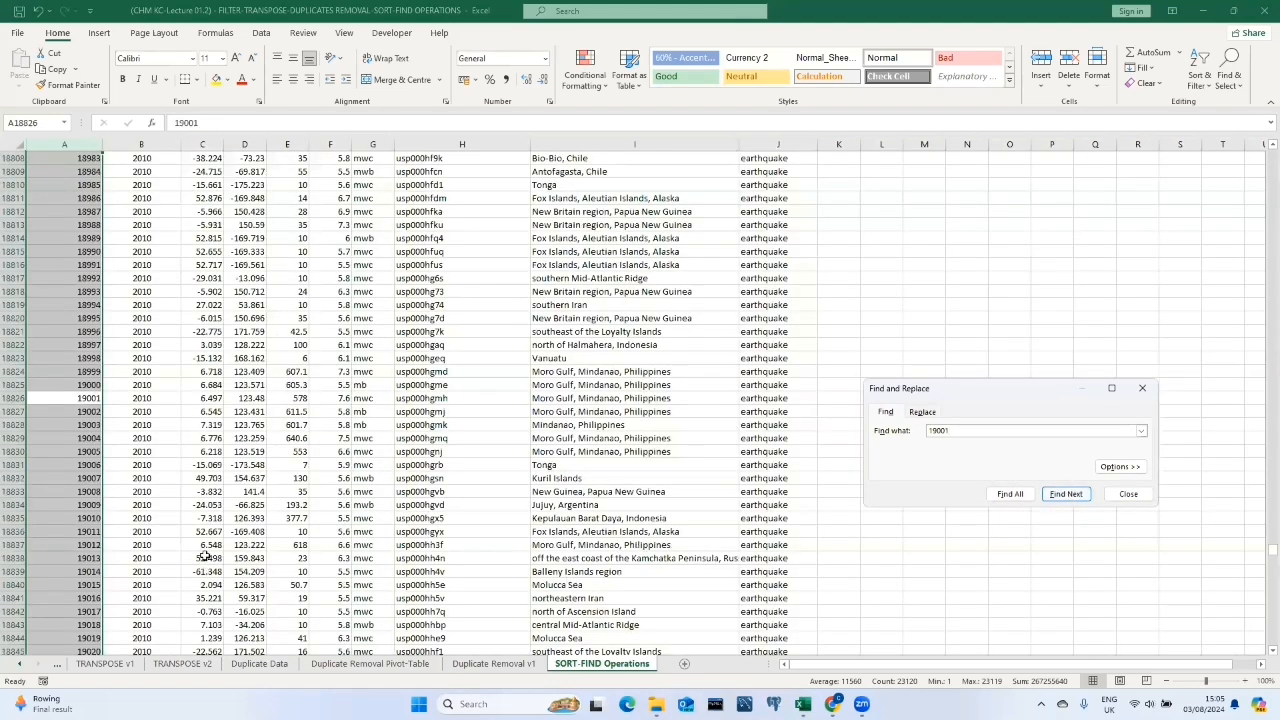
Select the row of the found record 19001 and close the Find and Replace dialog.
click(13, 398)
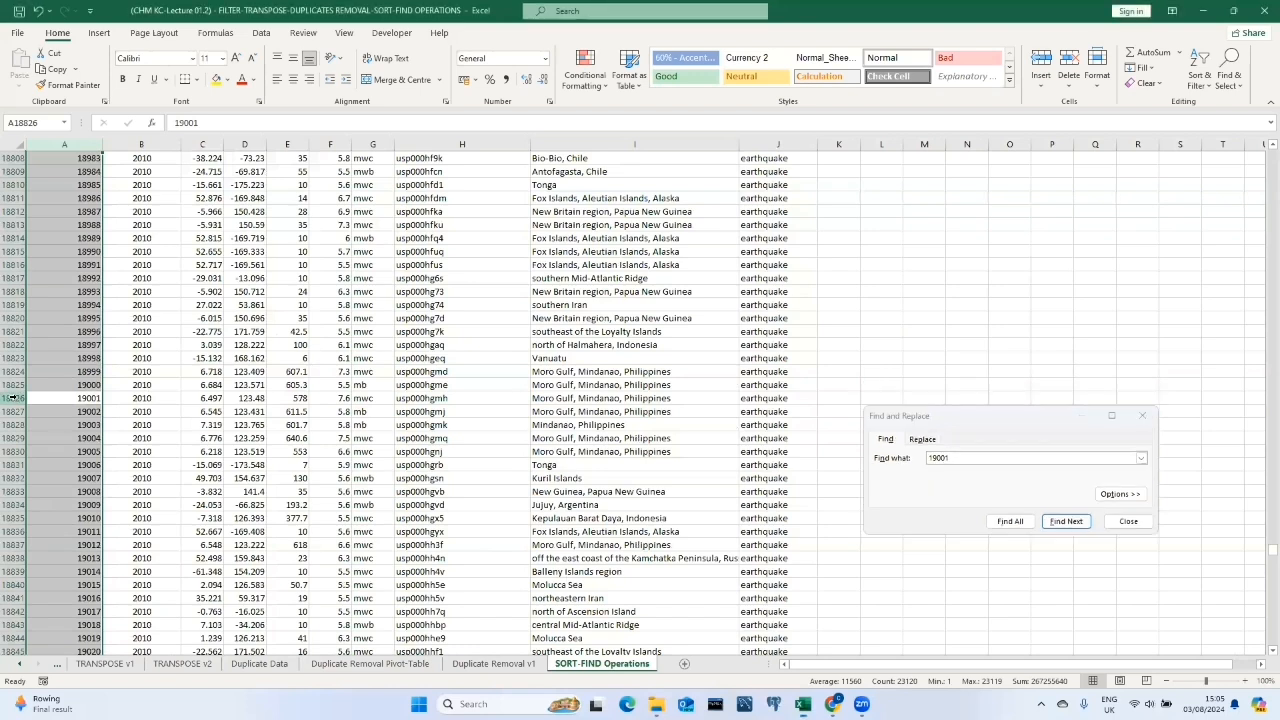
click(13, 398)
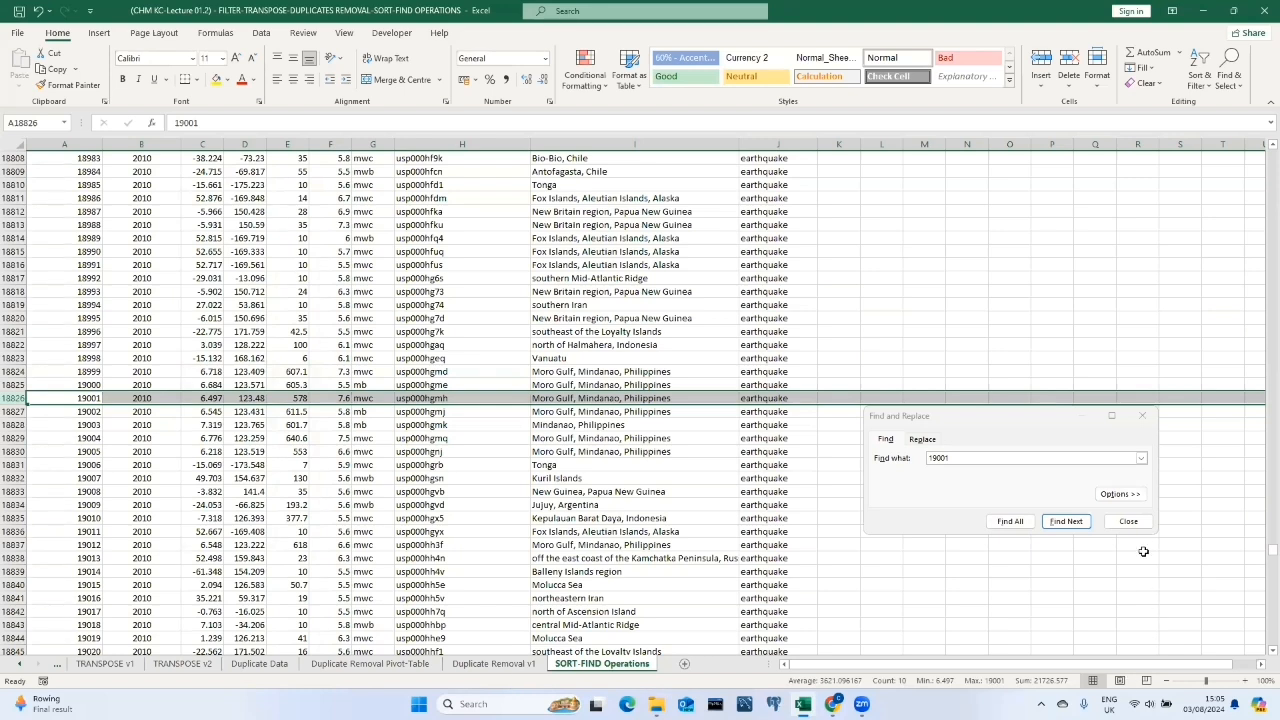
click(1130, 523)
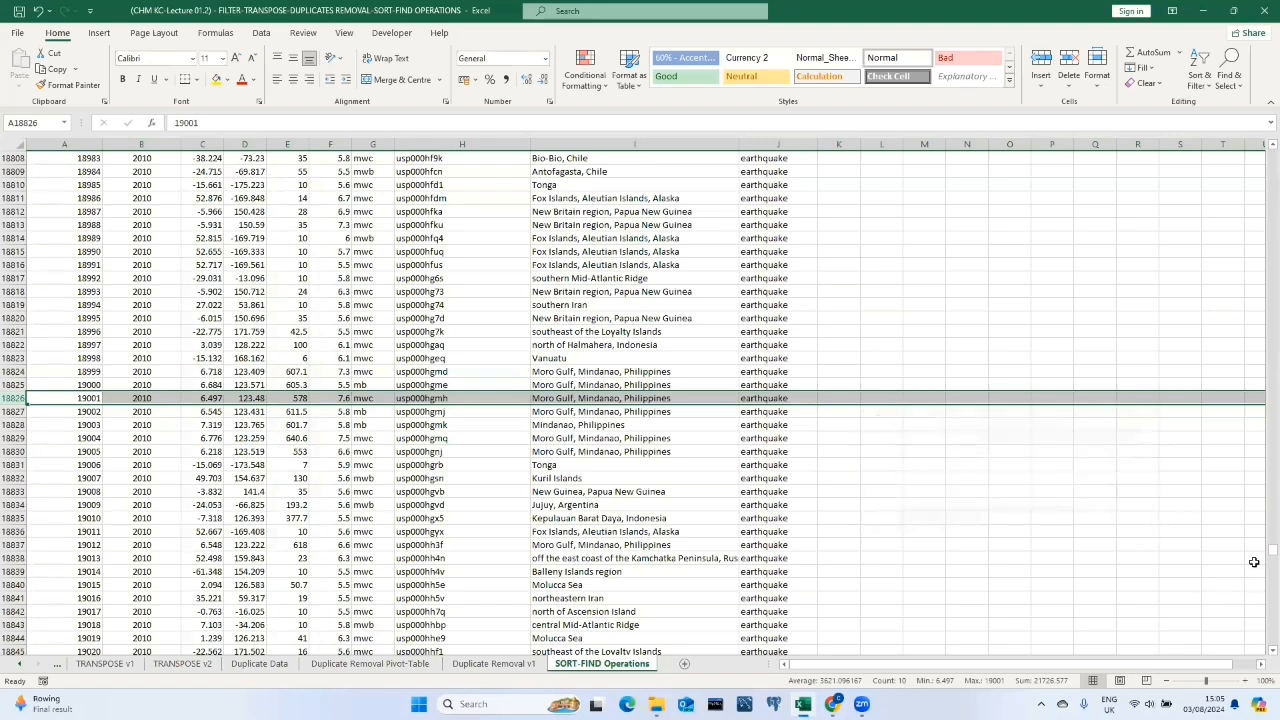
Filter the earthquake_id column to show only the value 19001.
drag(1272, 551, 1260, 104)
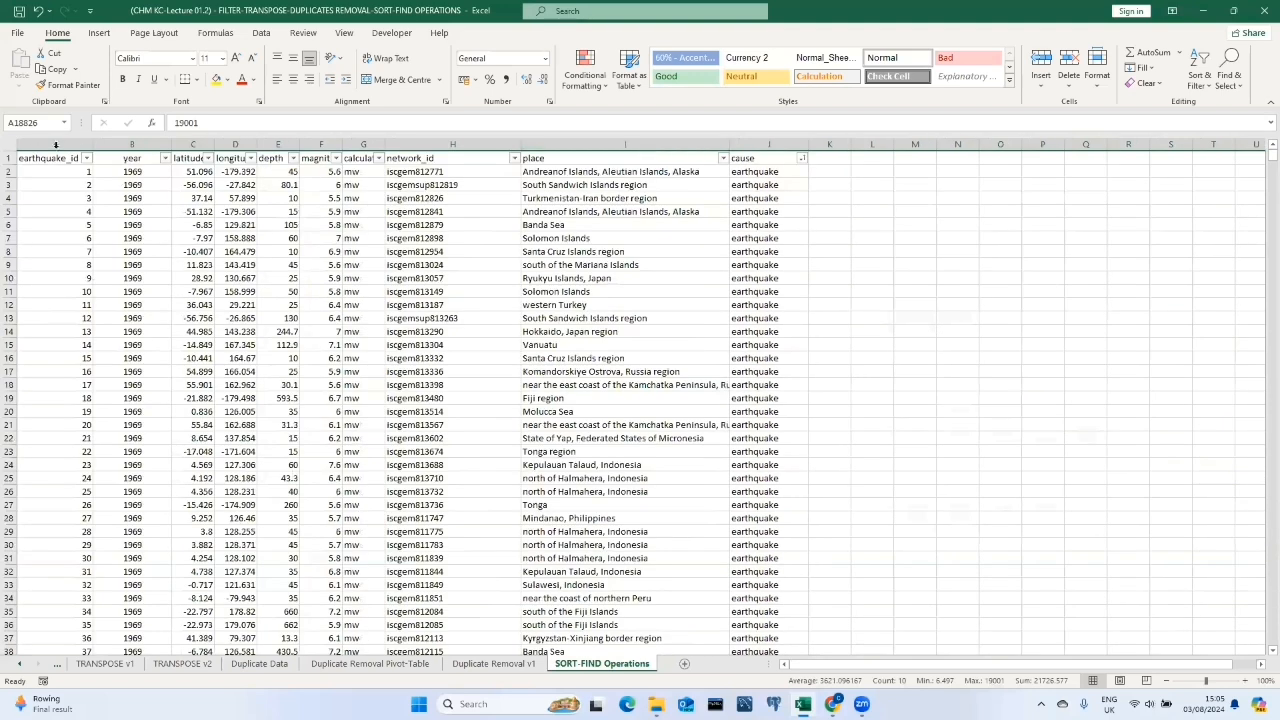
click(87, 158)
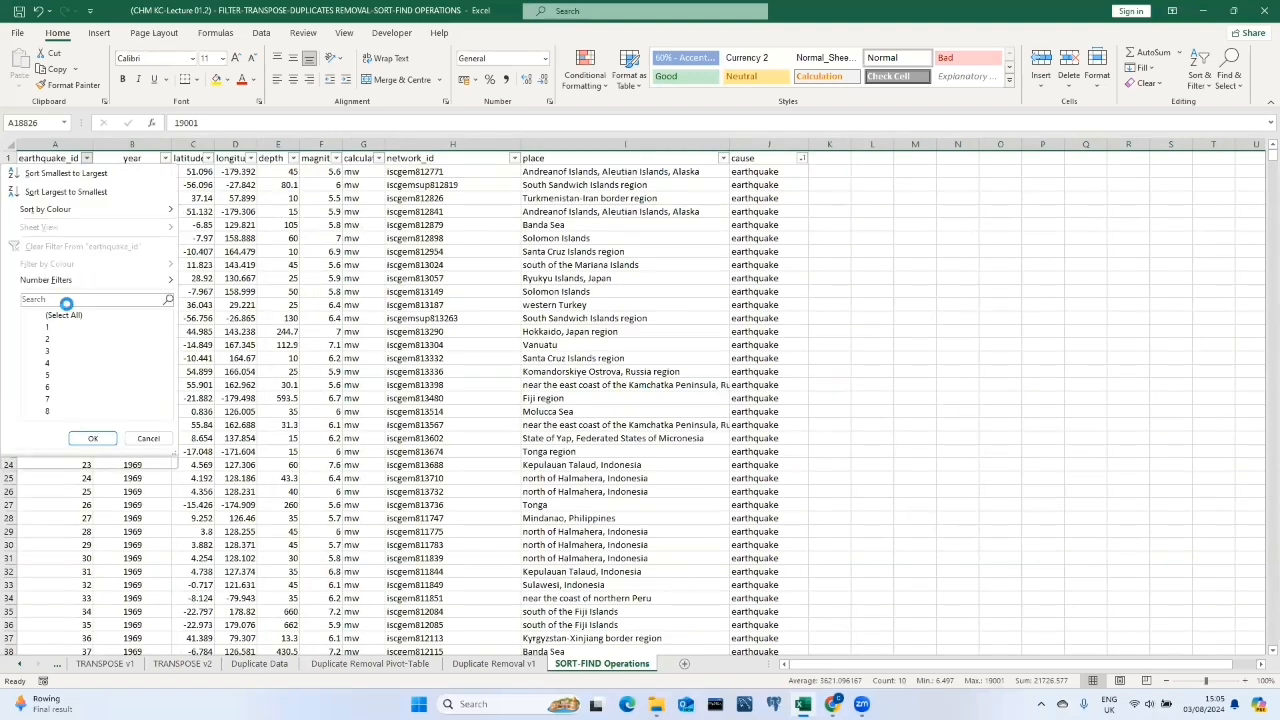
click(68, 300)
text(1900)
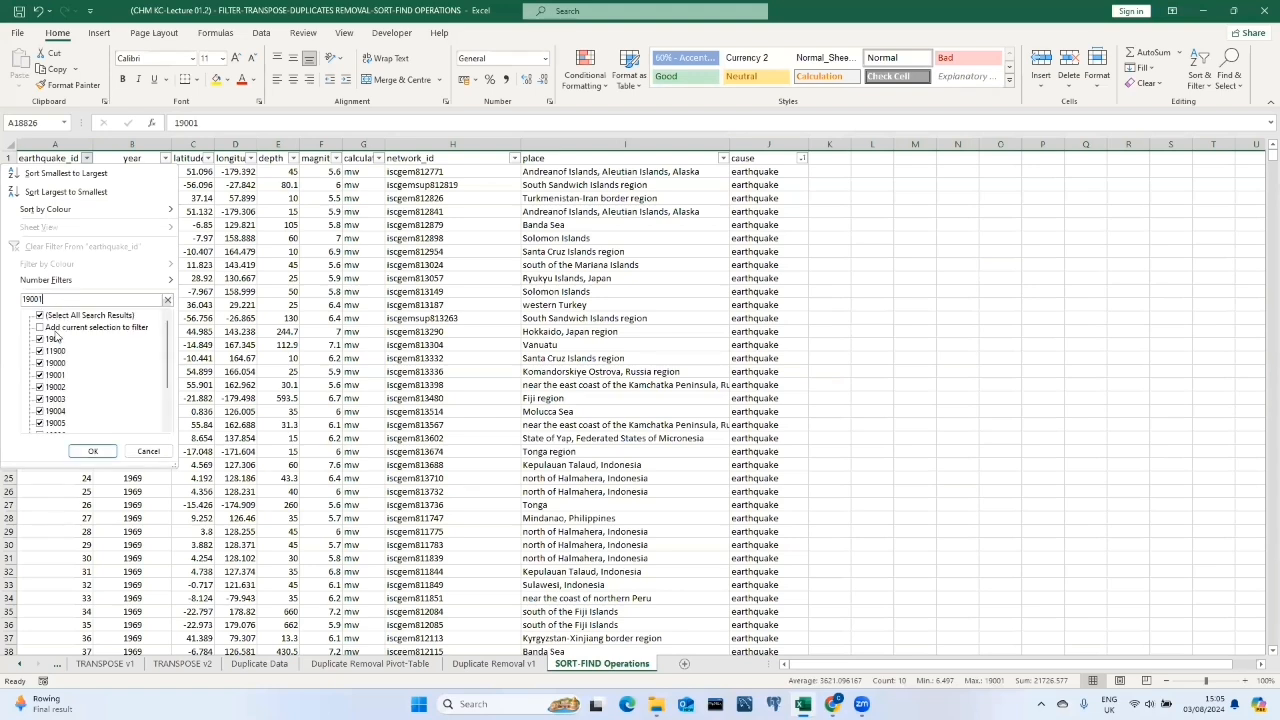
text(1)
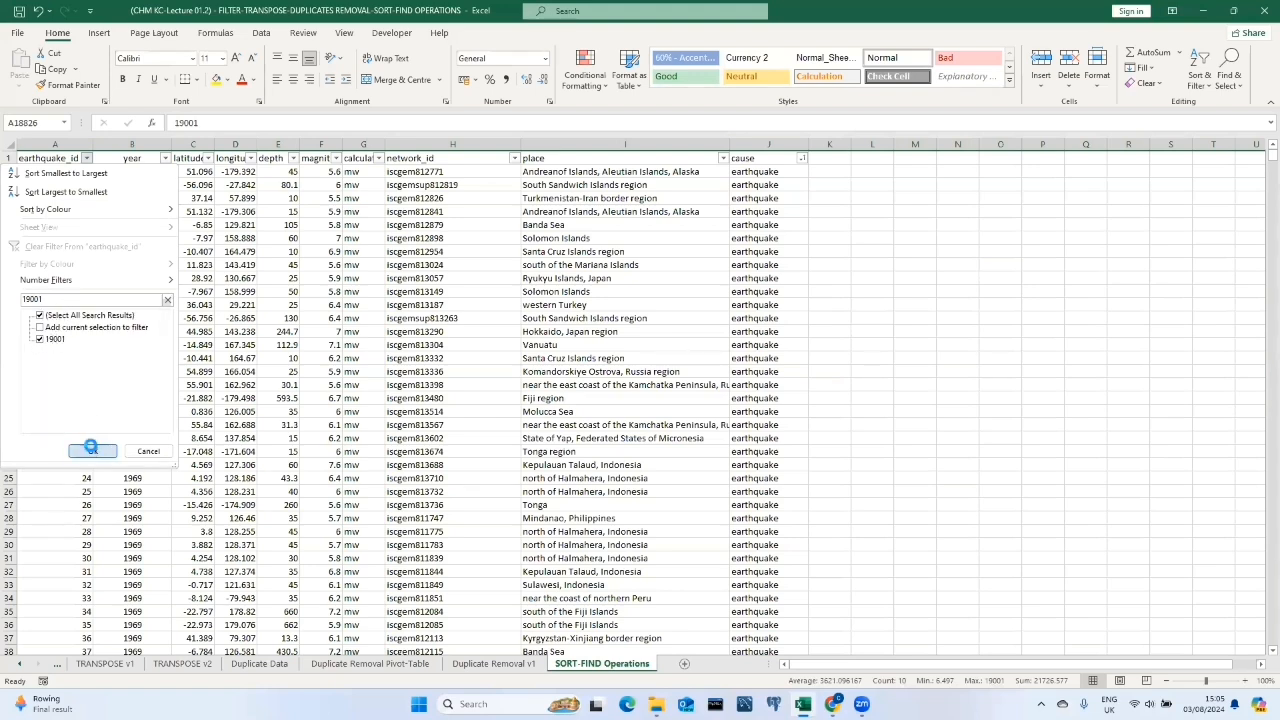
click(92, 451)
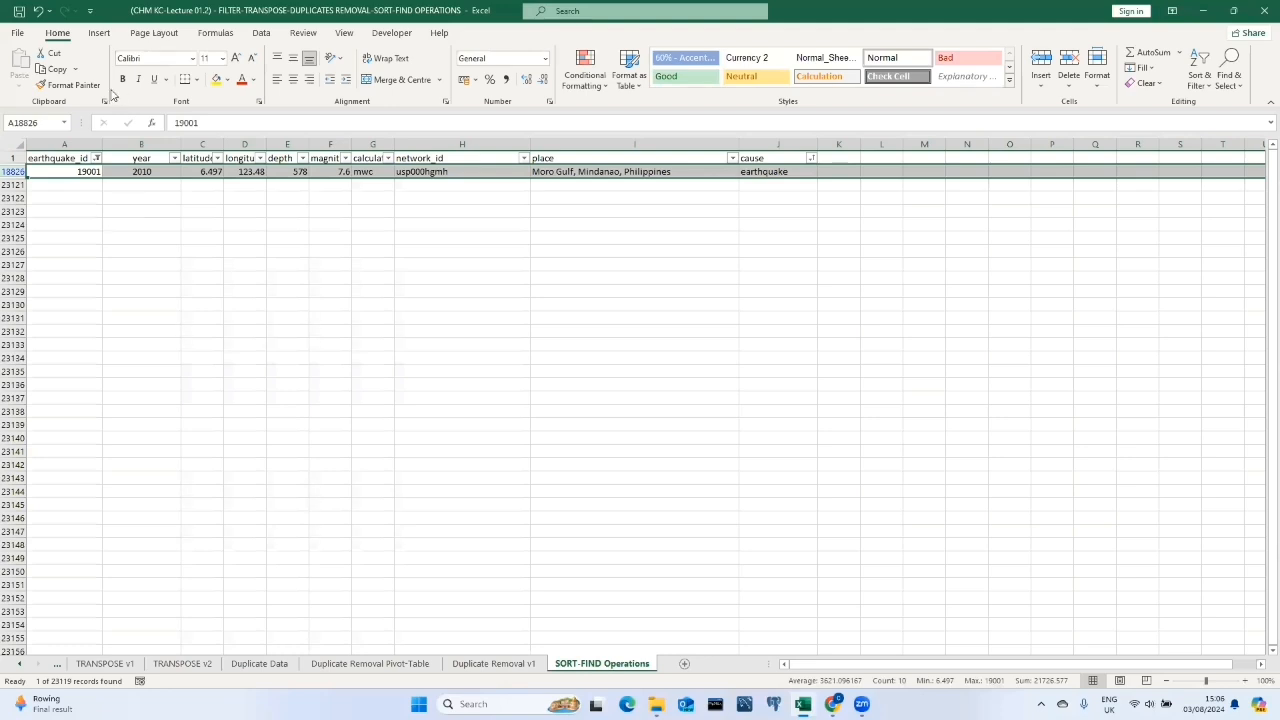
Clear all filters from the earthquake table so every record is listed.
click(96, 158)
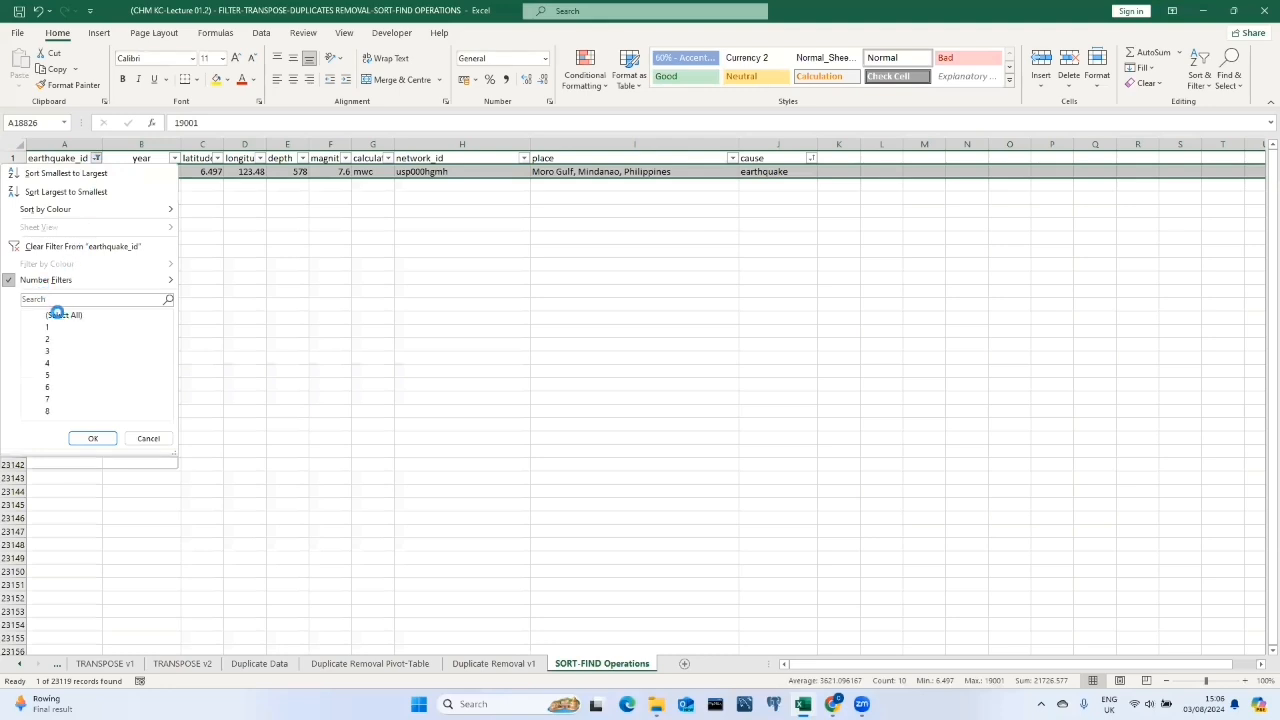
click(257, 34)
click(262, 35)
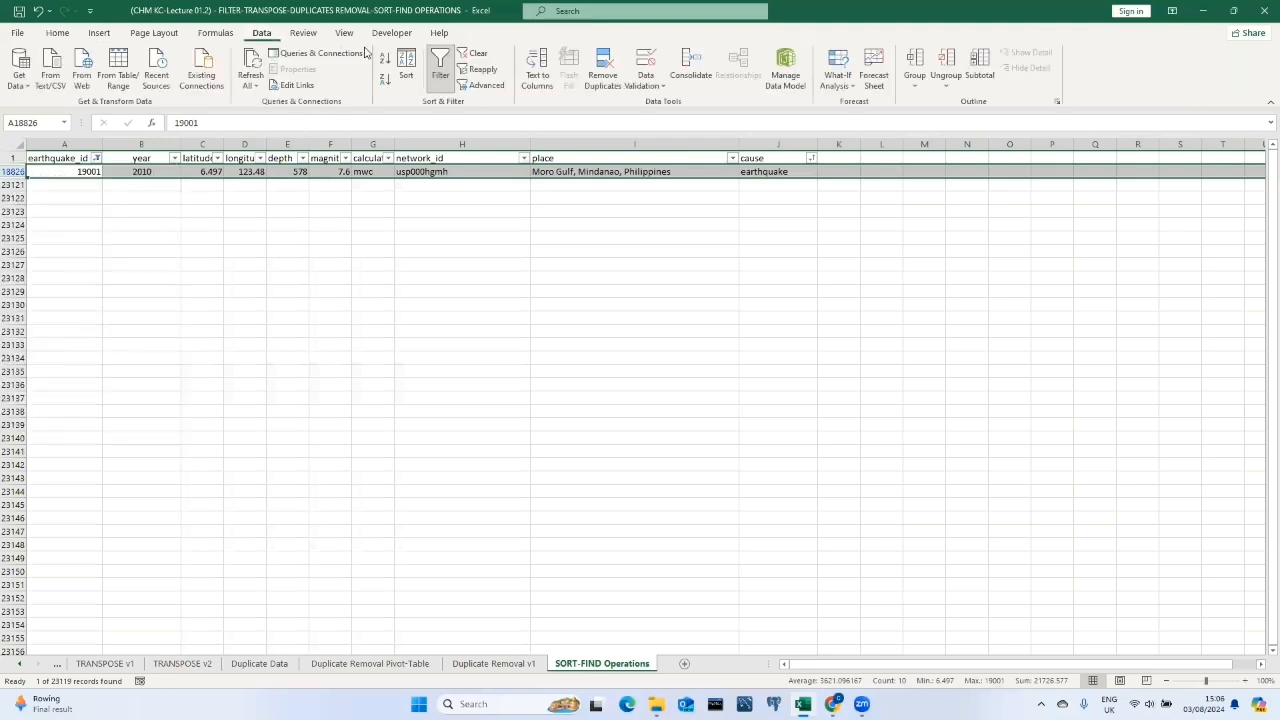
click(466, 55)
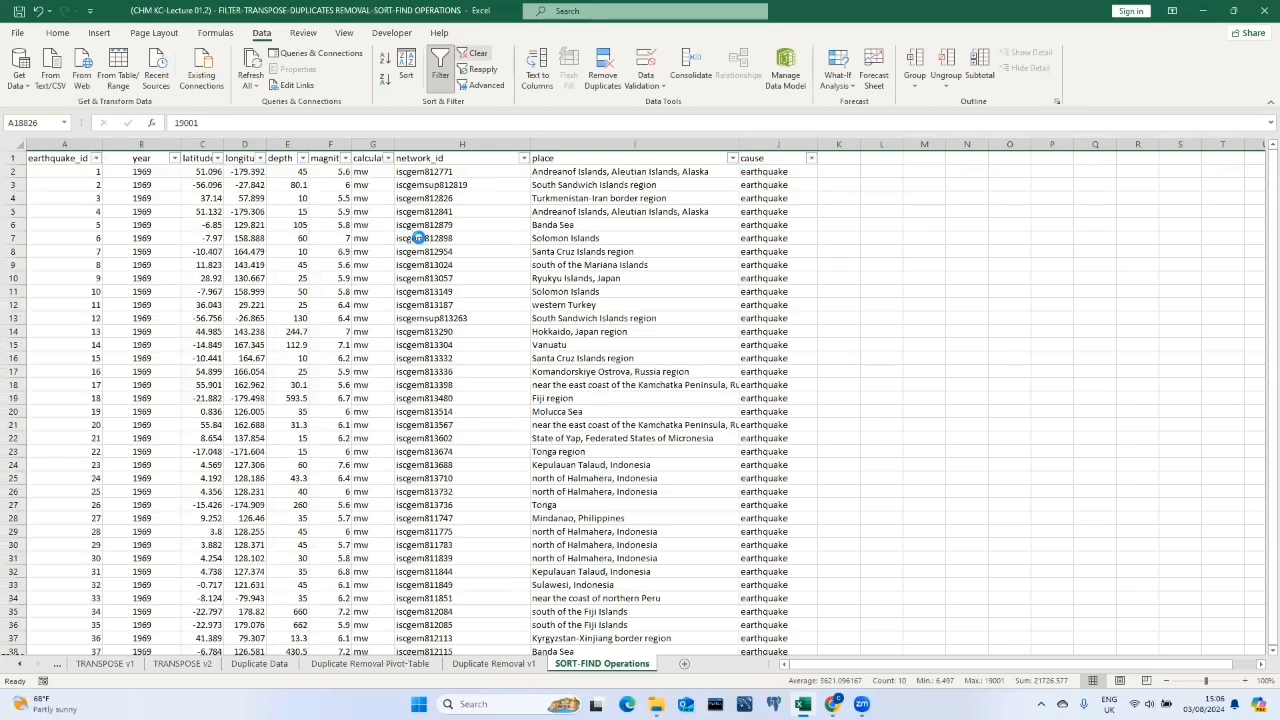
click(429, 211)
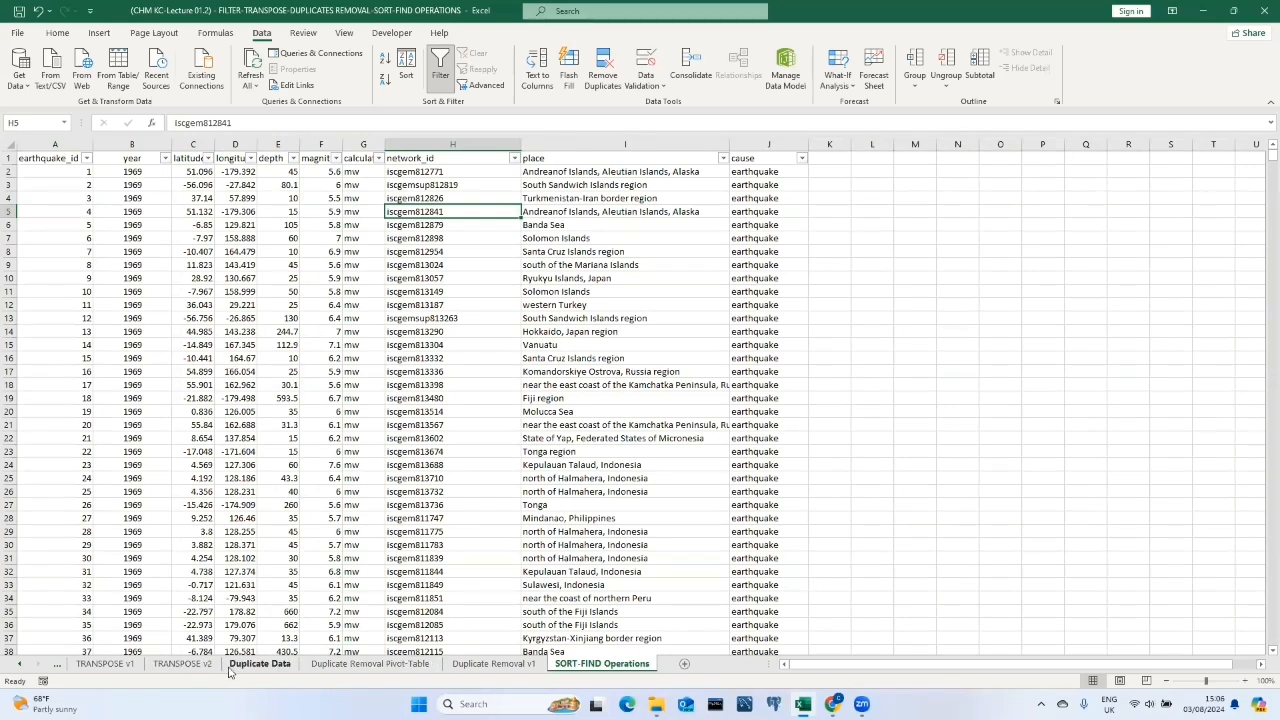
Switch to the FILTER OPERATIONS sheet and select the calculated pay column K21:K57.
click(17, 665)
click(17, 665)
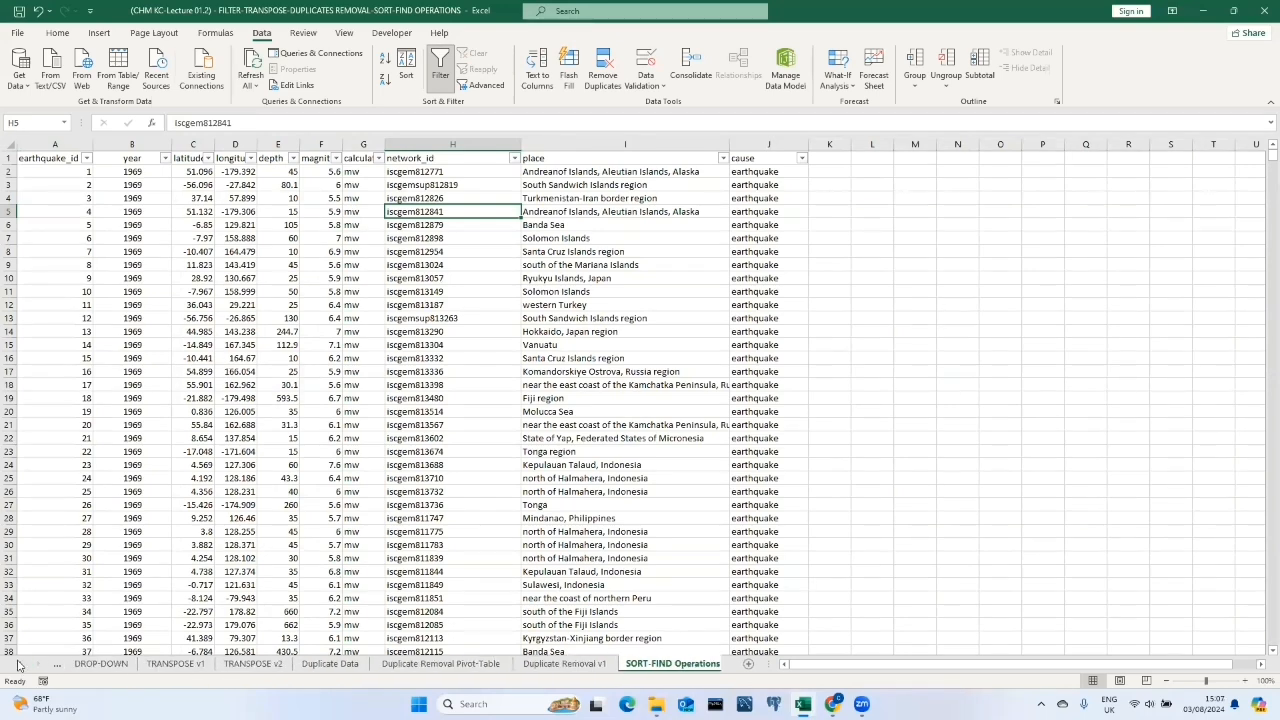
click(116, 664)
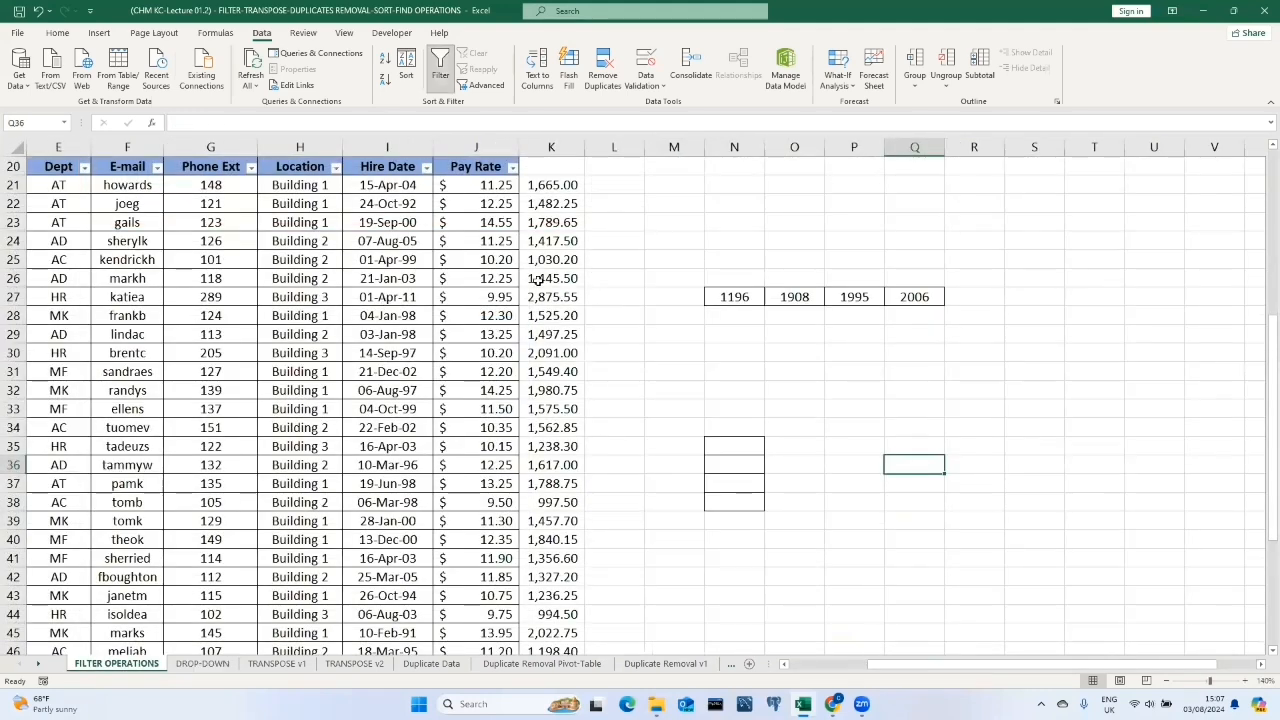
scroll(454, 320, down, 3)
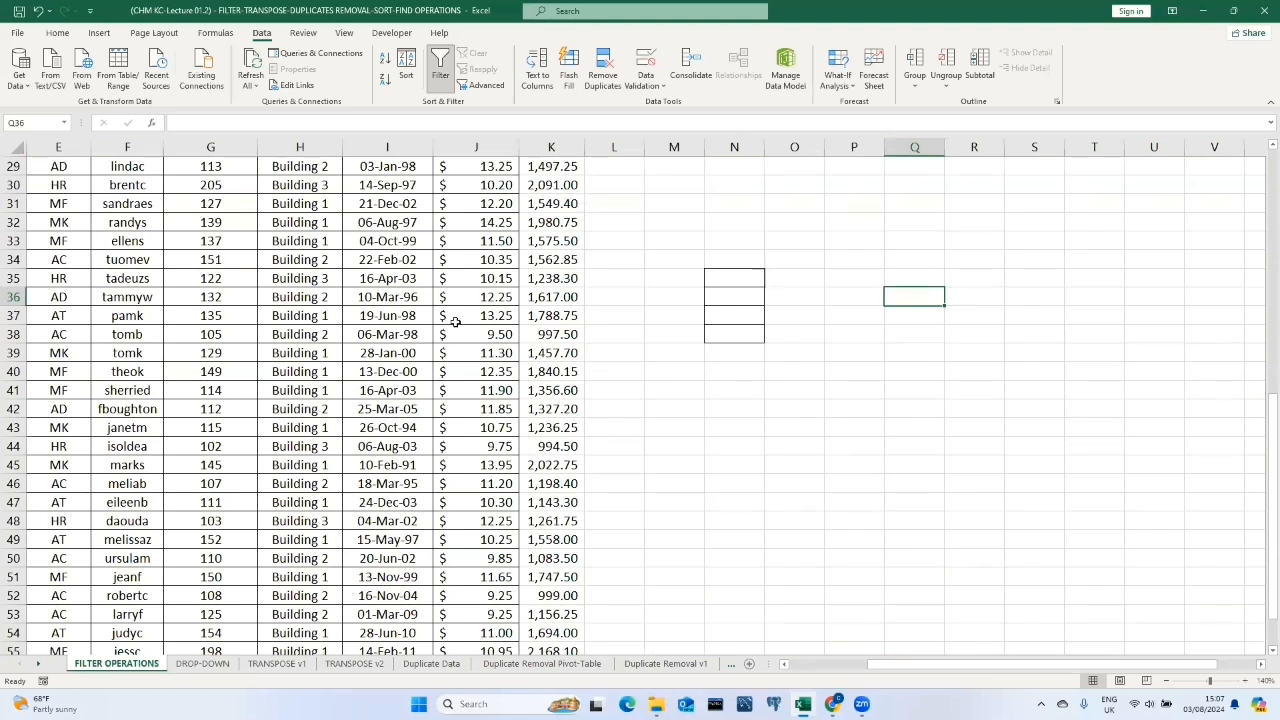
scroll(510, 338, up, 5)
drag(556, 298, 547, 614)
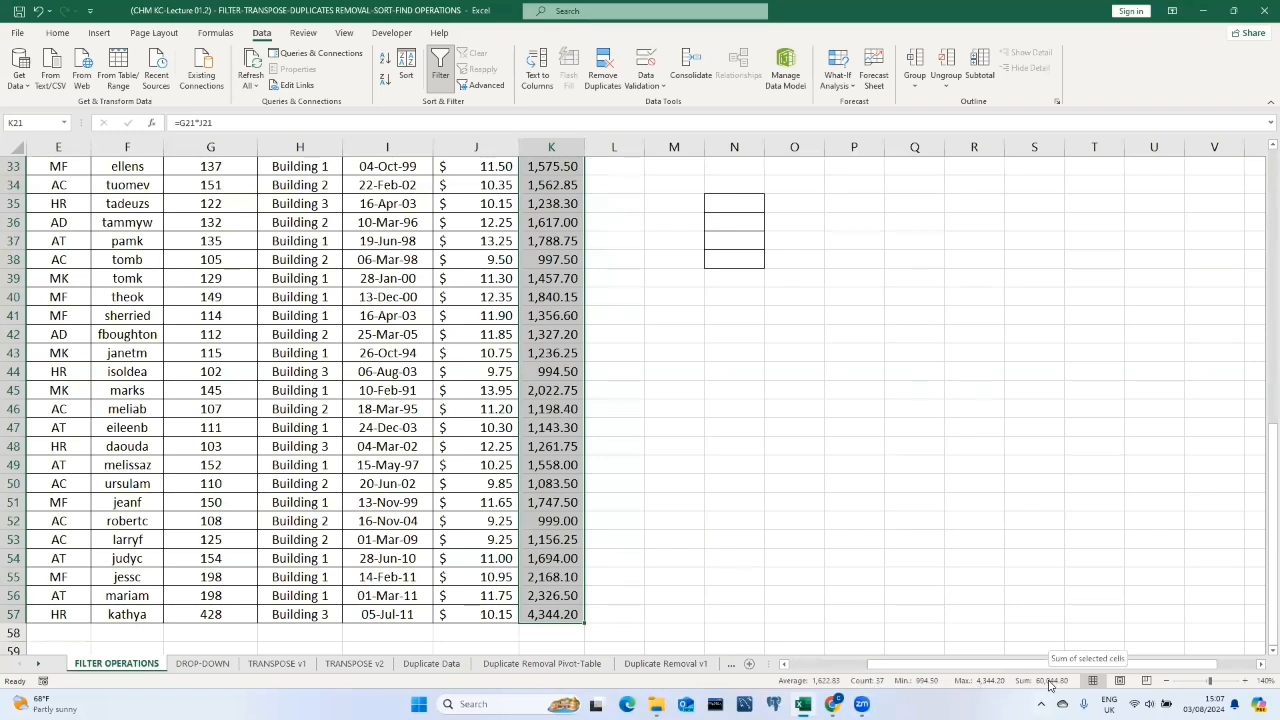
Remove Minimum and Maximum from the status bar statistics.
right_click(947, 685)
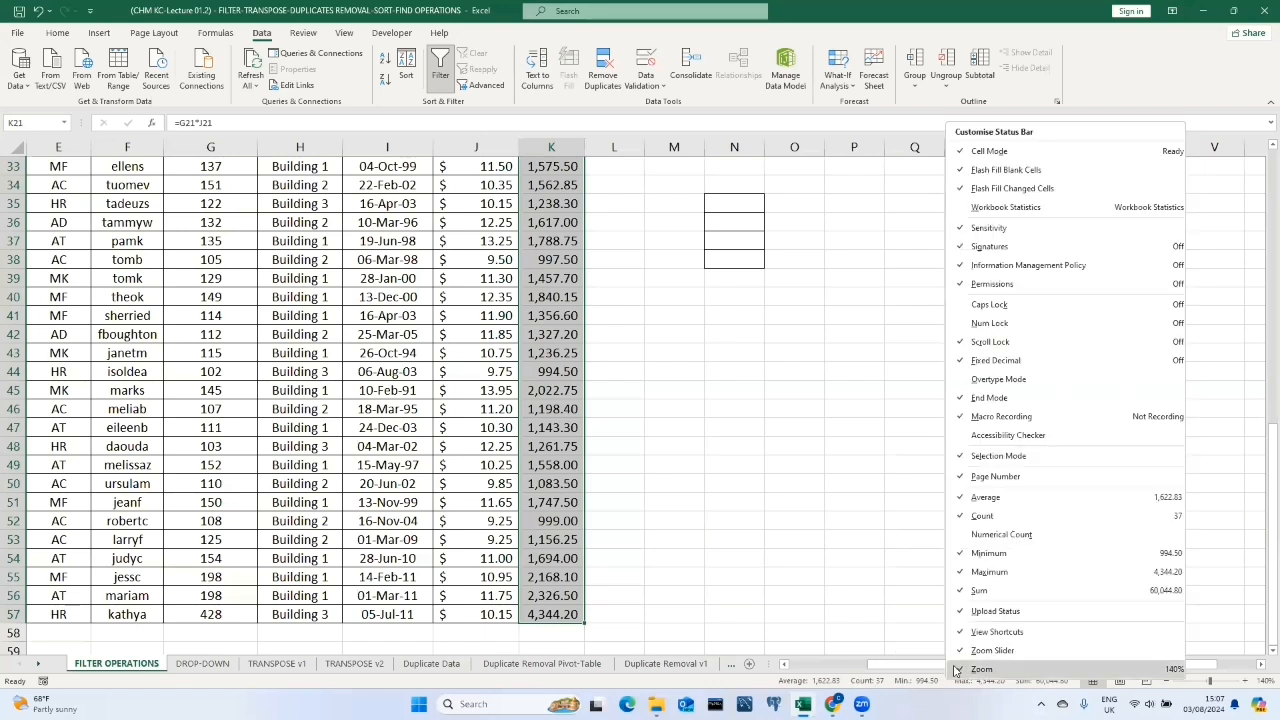
click(970, 558)
click(967, 573)
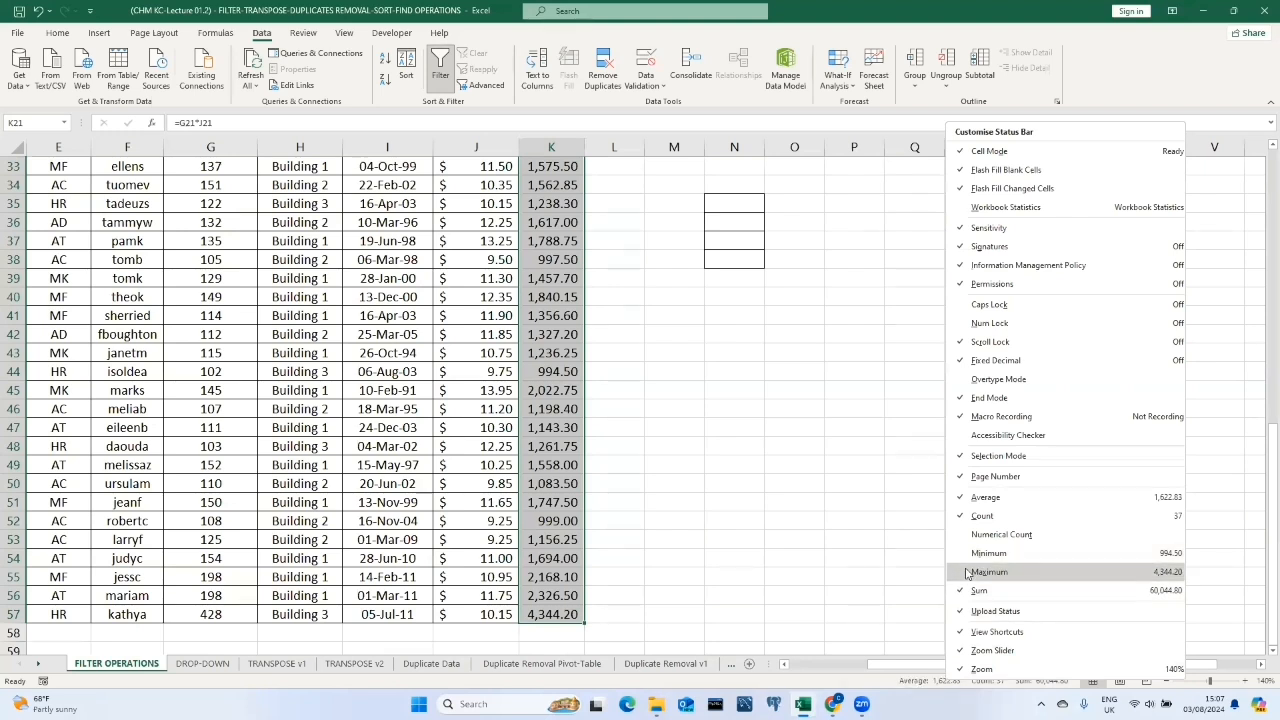
click(884, 570)
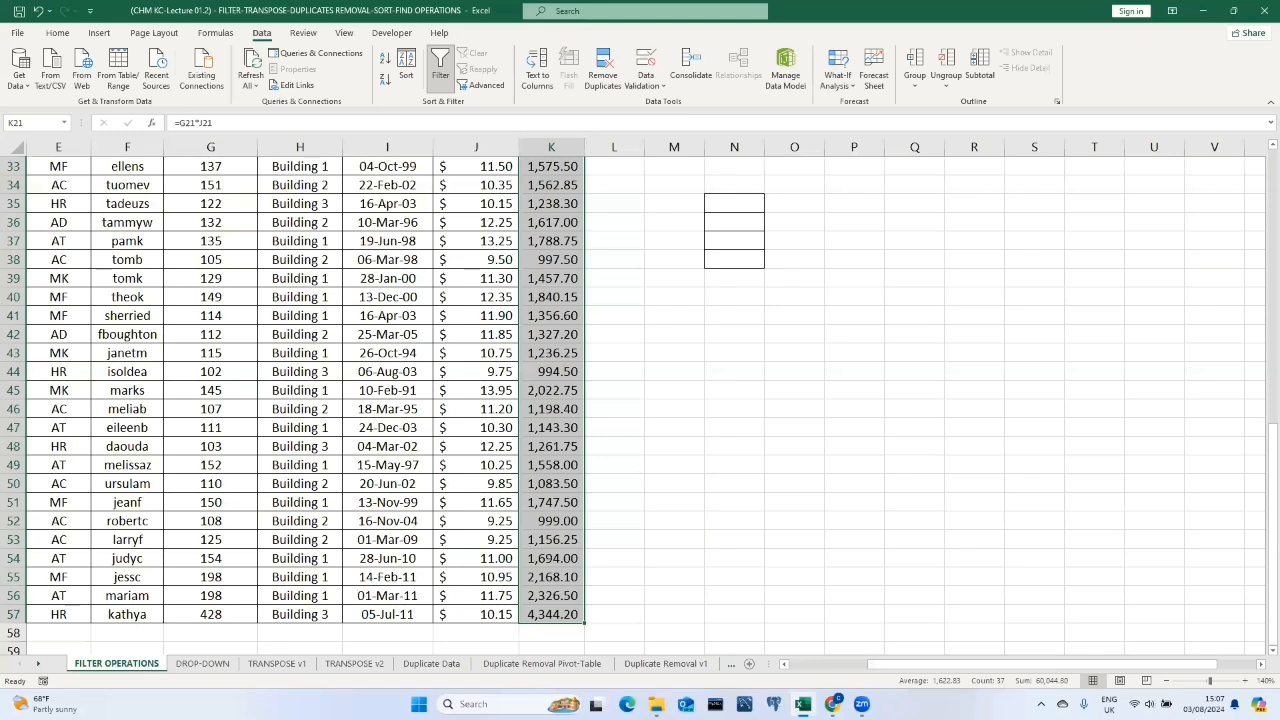
Toggle Minimum and Maximum on the status bar back on and off again.
right_click(1012, 688)
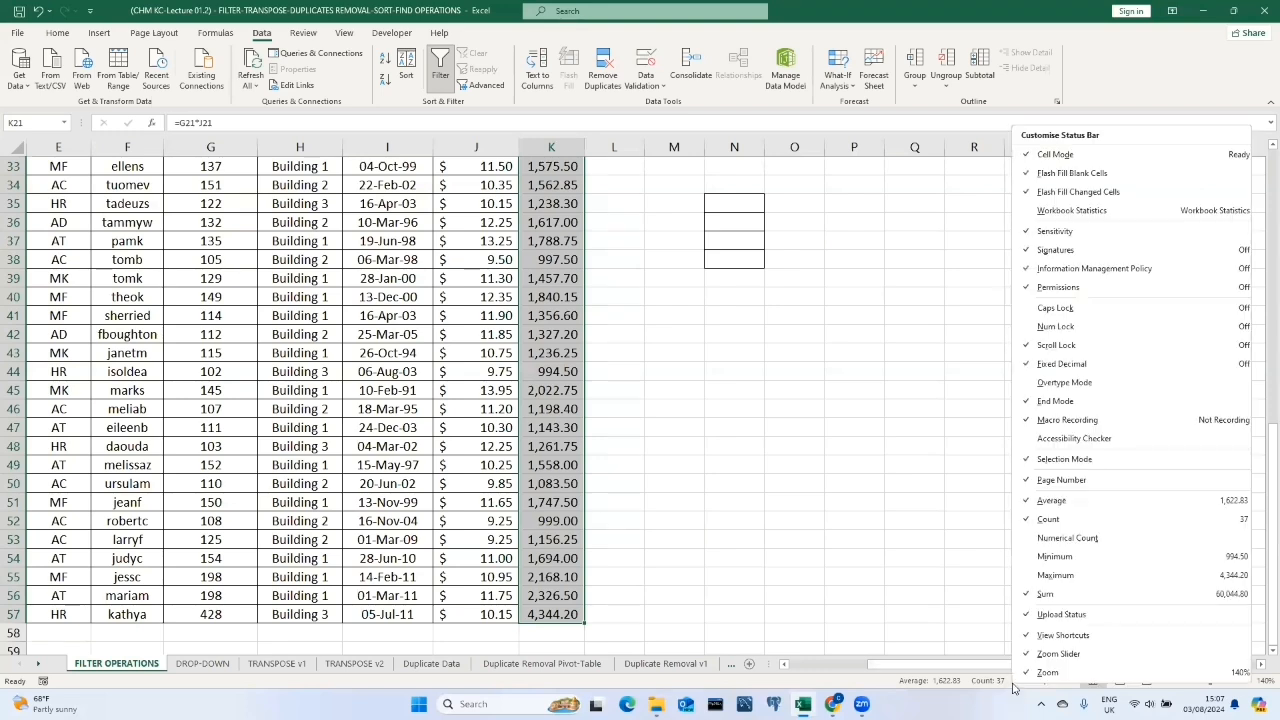
click(1035, 558)
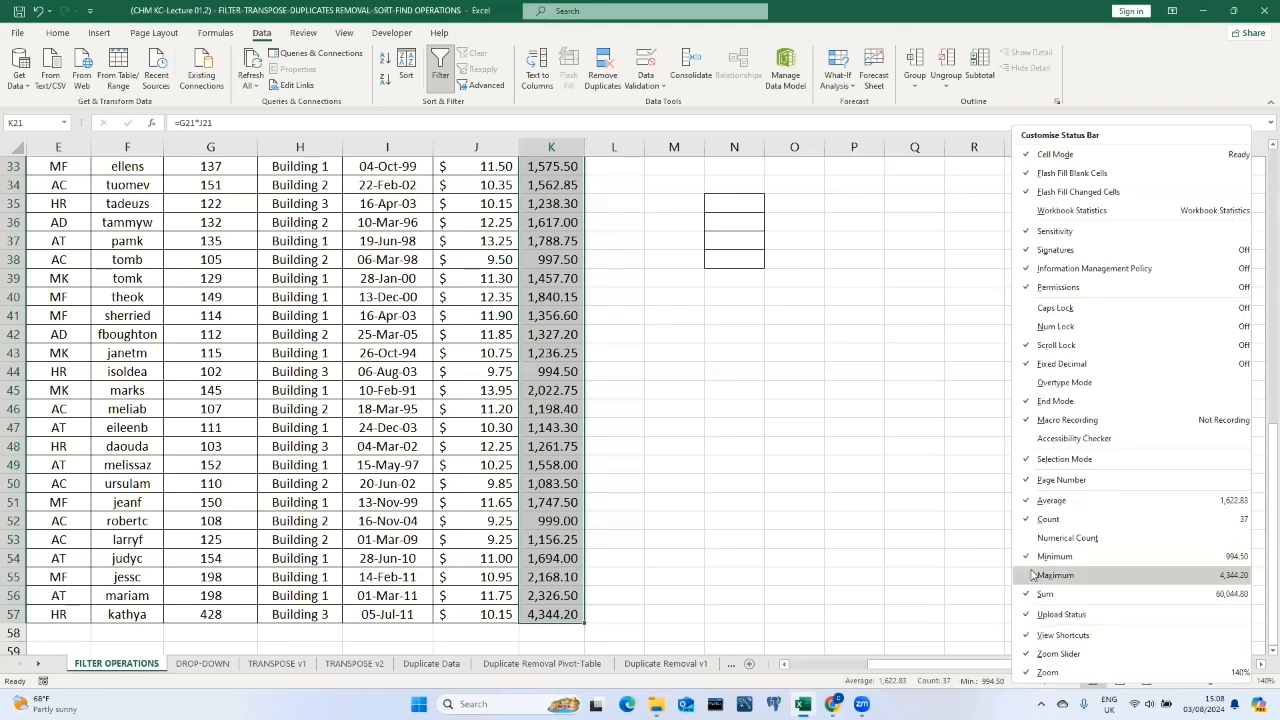
click(1033, 575)
key(Escape)
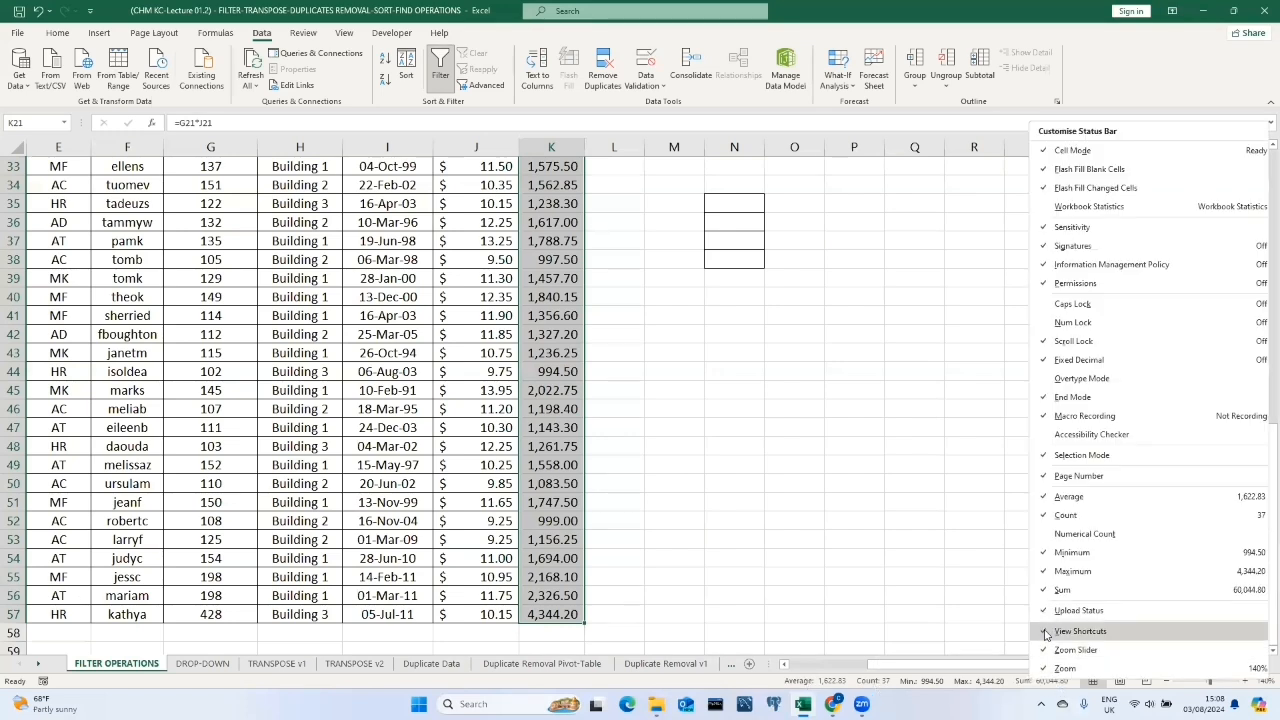
click(1045, 571)
click(1045, 552)
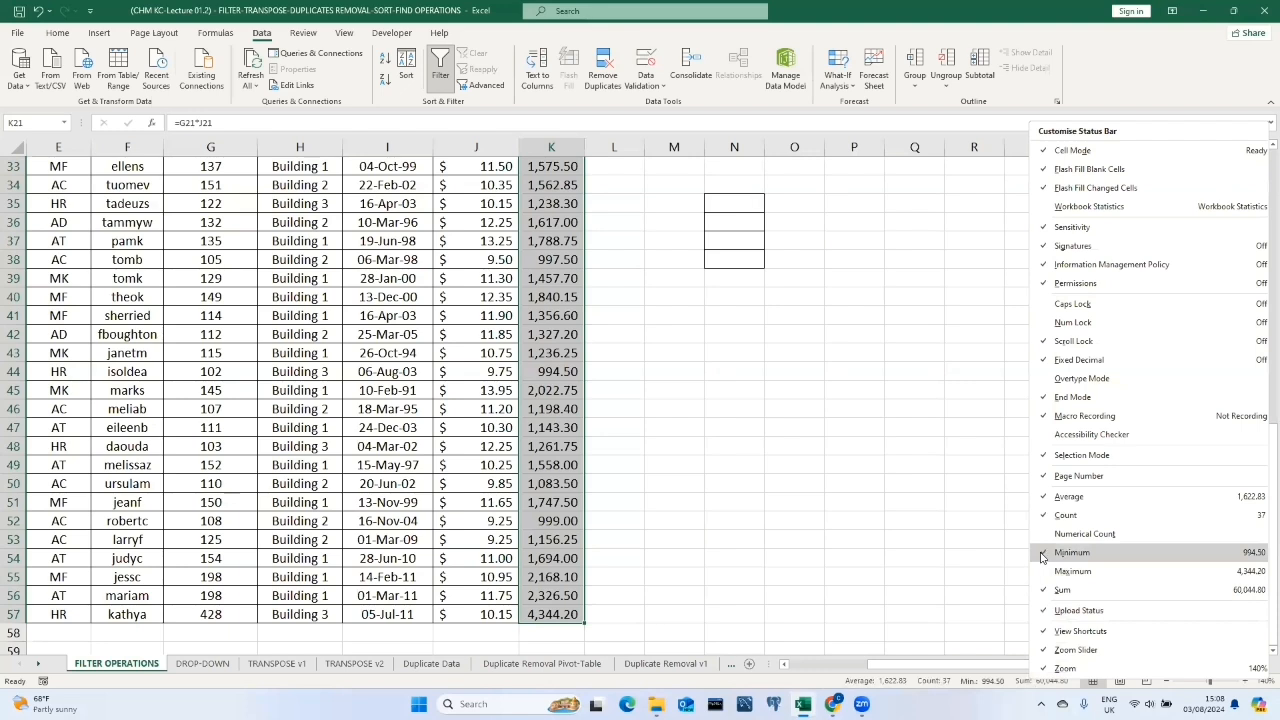
click(955, 562)
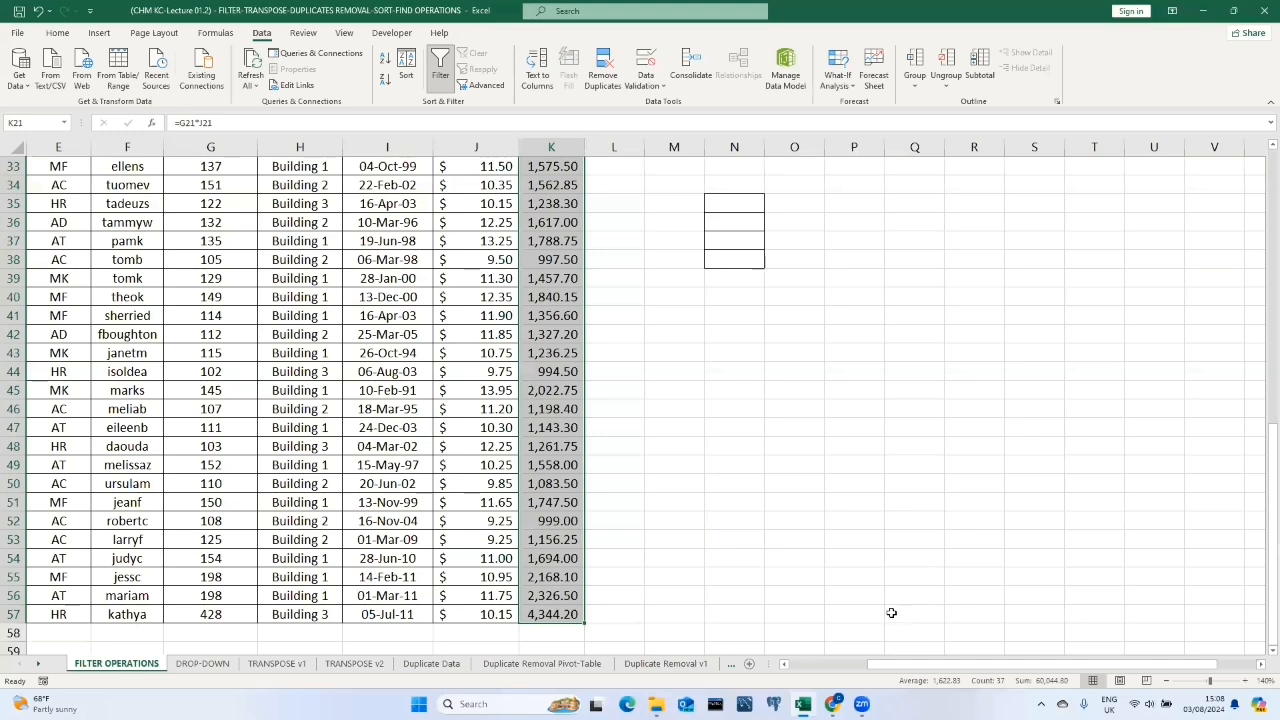
Select the Location and Phone Ext columns in turn to examine their status bar statistics.
scroll(643, 537, up, 9)
drag(310, 450, 300, 614)
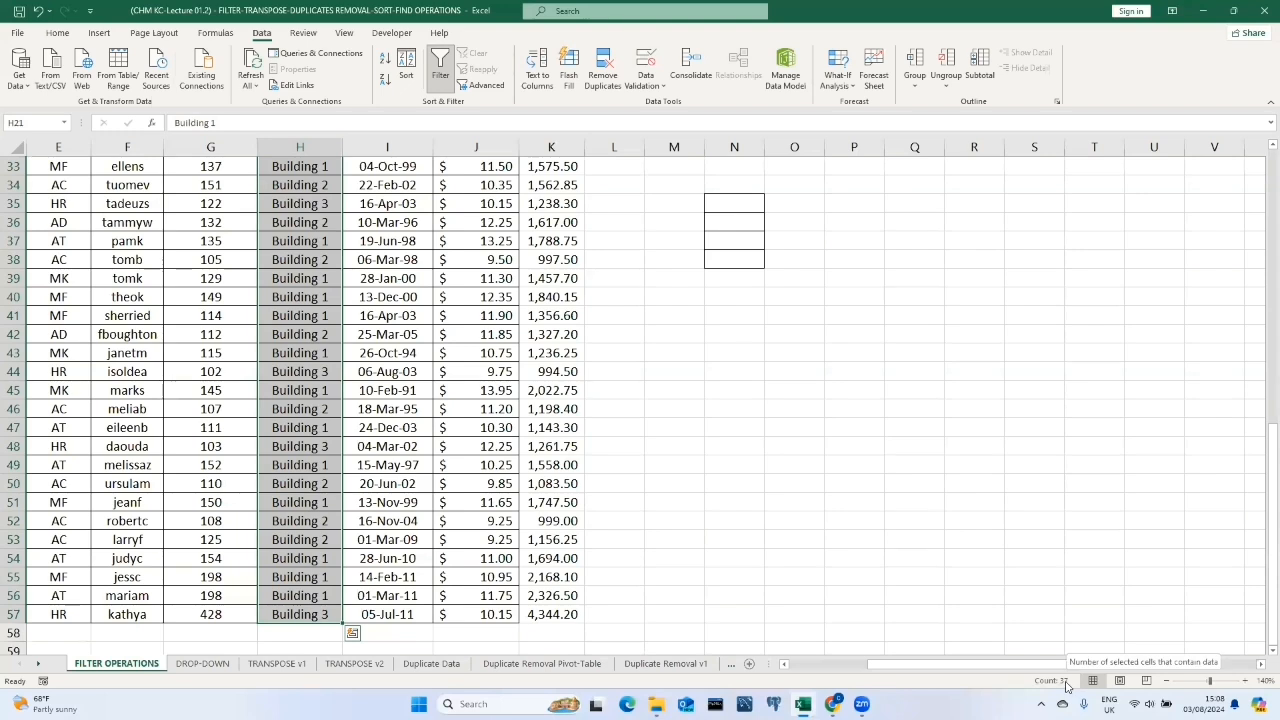
scroll(620, 523, up, 6)
drag(220, 282, 208, 609)
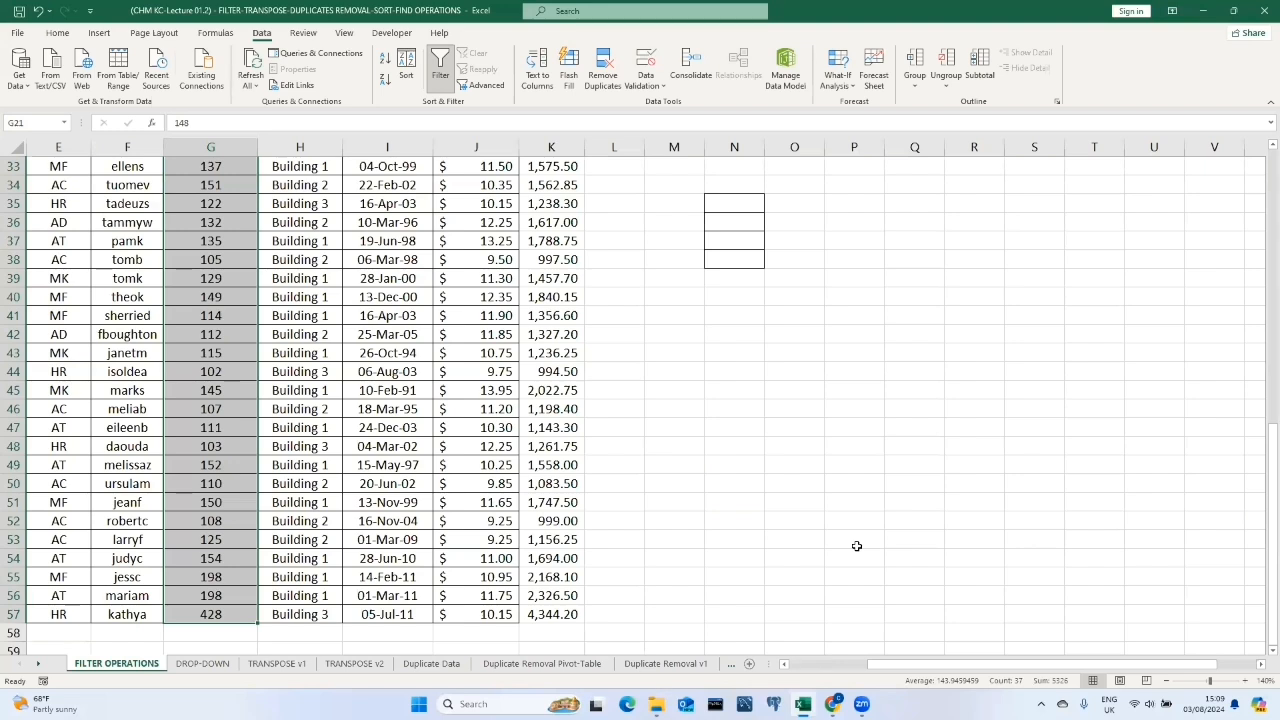
Select the whole data block from Emp ID cell B21 down to row 57 and across to column K.
scroll(746, 558, up, 7)
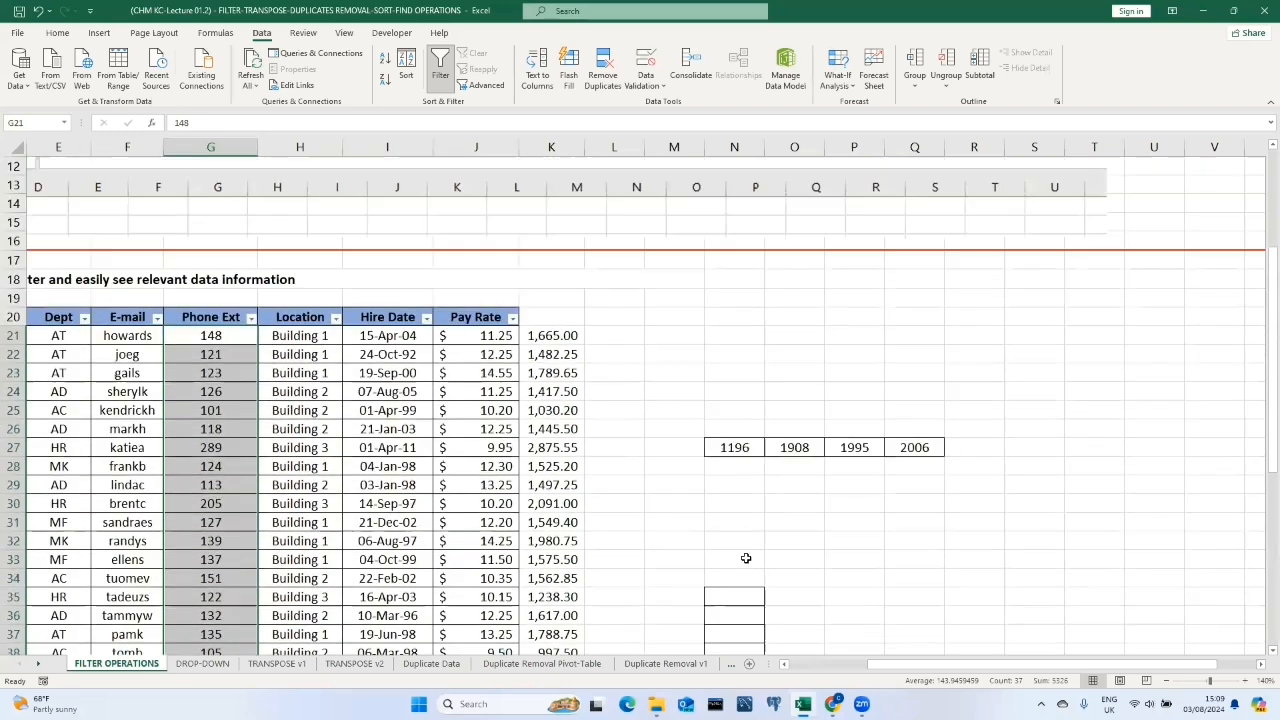
drag(871, 669, 790, 669)
click(130, 335)
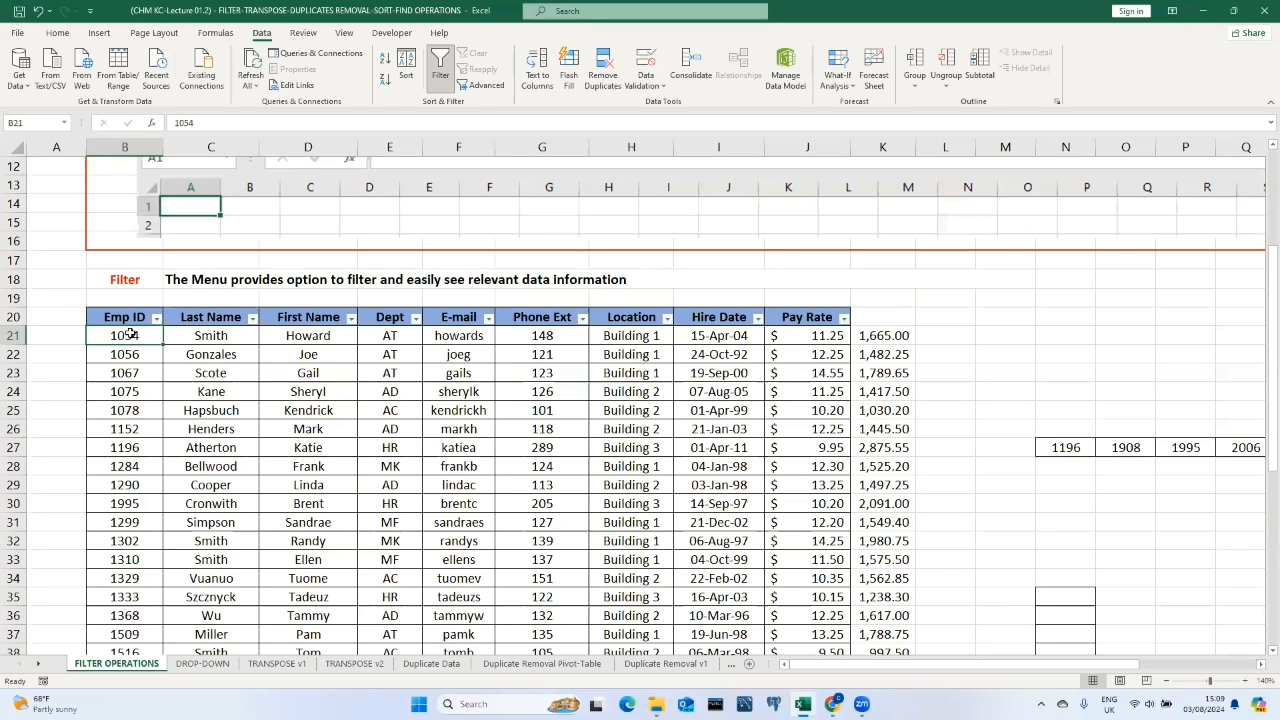
key(ctrl+shift+Down)
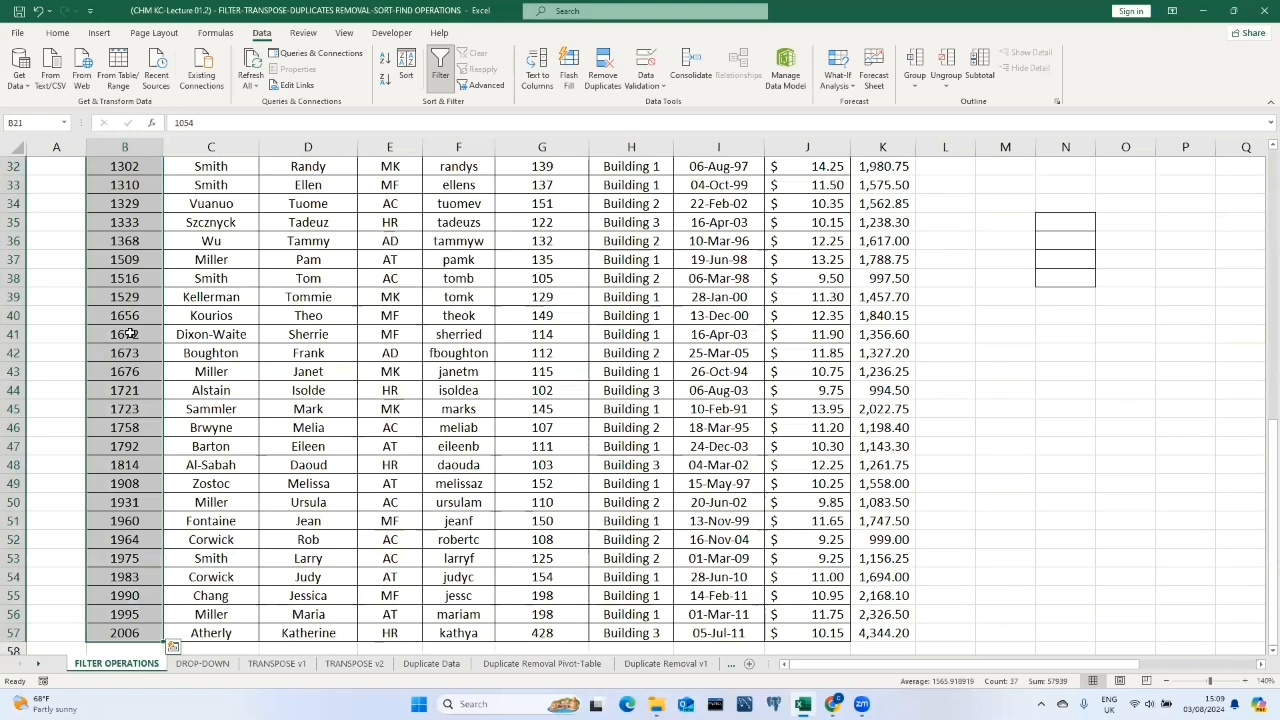
key(ctrl+shift+Right)
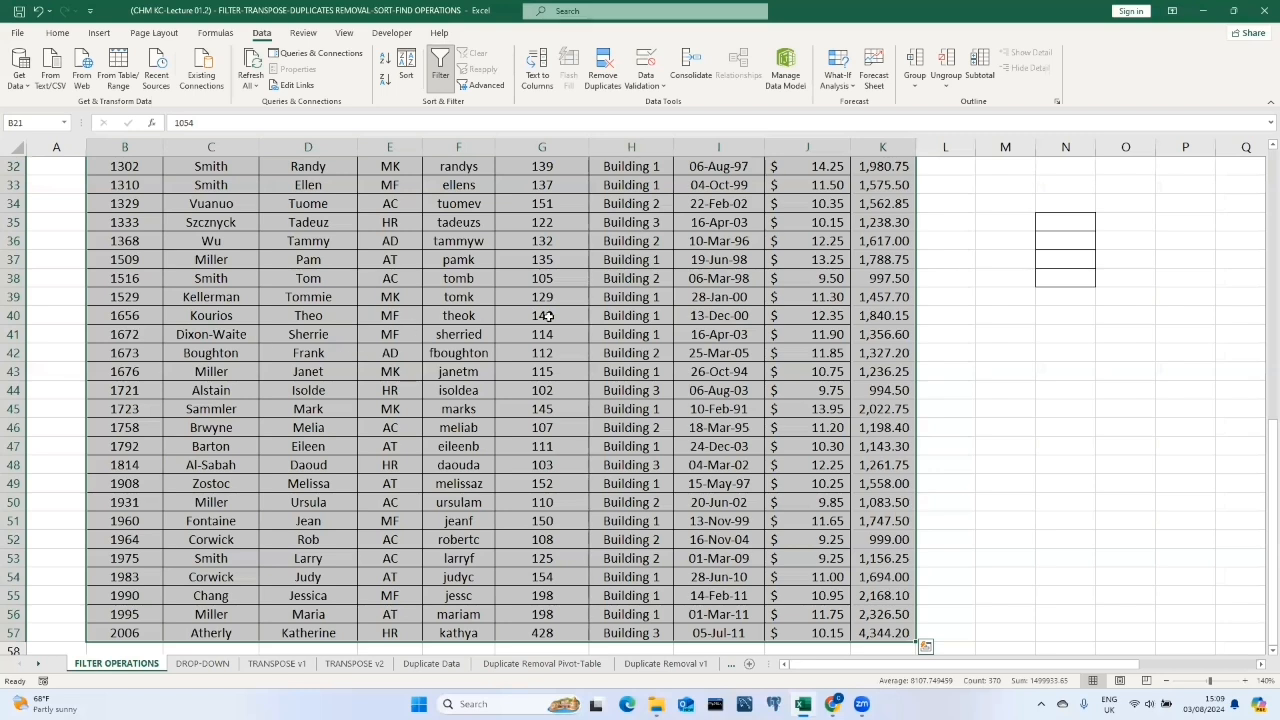
Select the same range B21:K57 by dragging, then deselect it.
scroll(942, 317, up, 5)
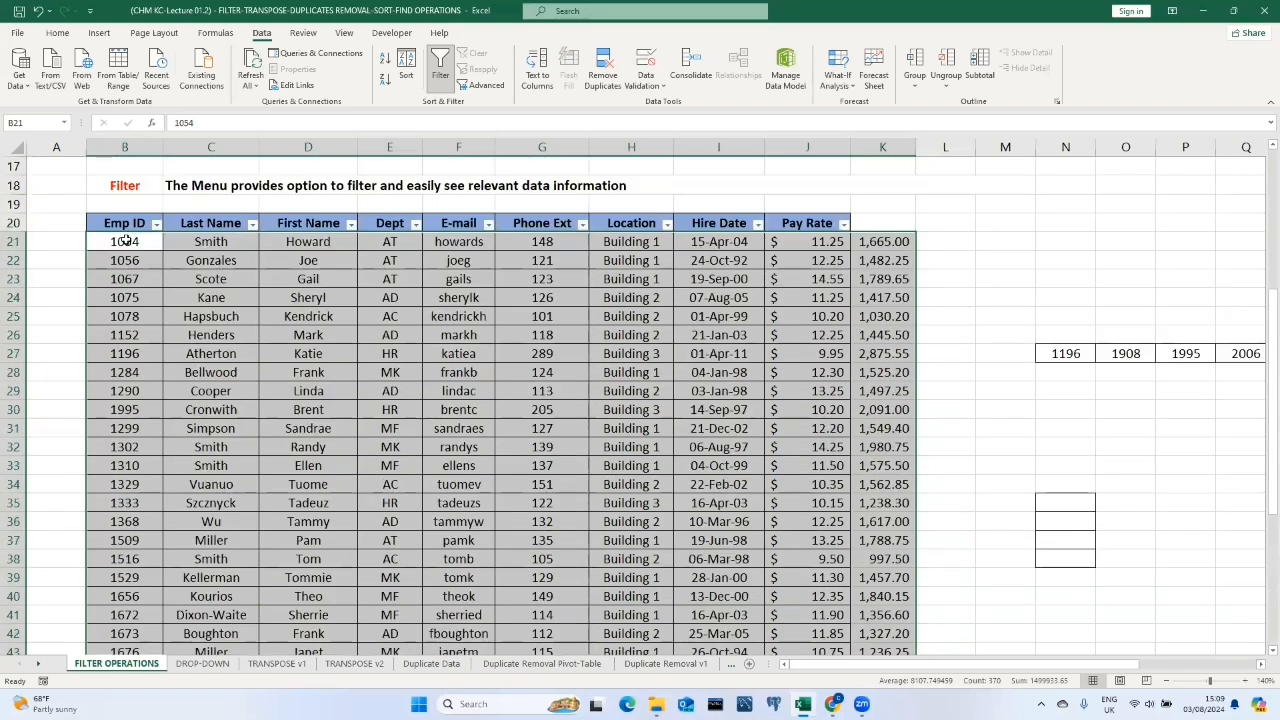
drag(136, 242, 890, 616)
click(1013, 452)
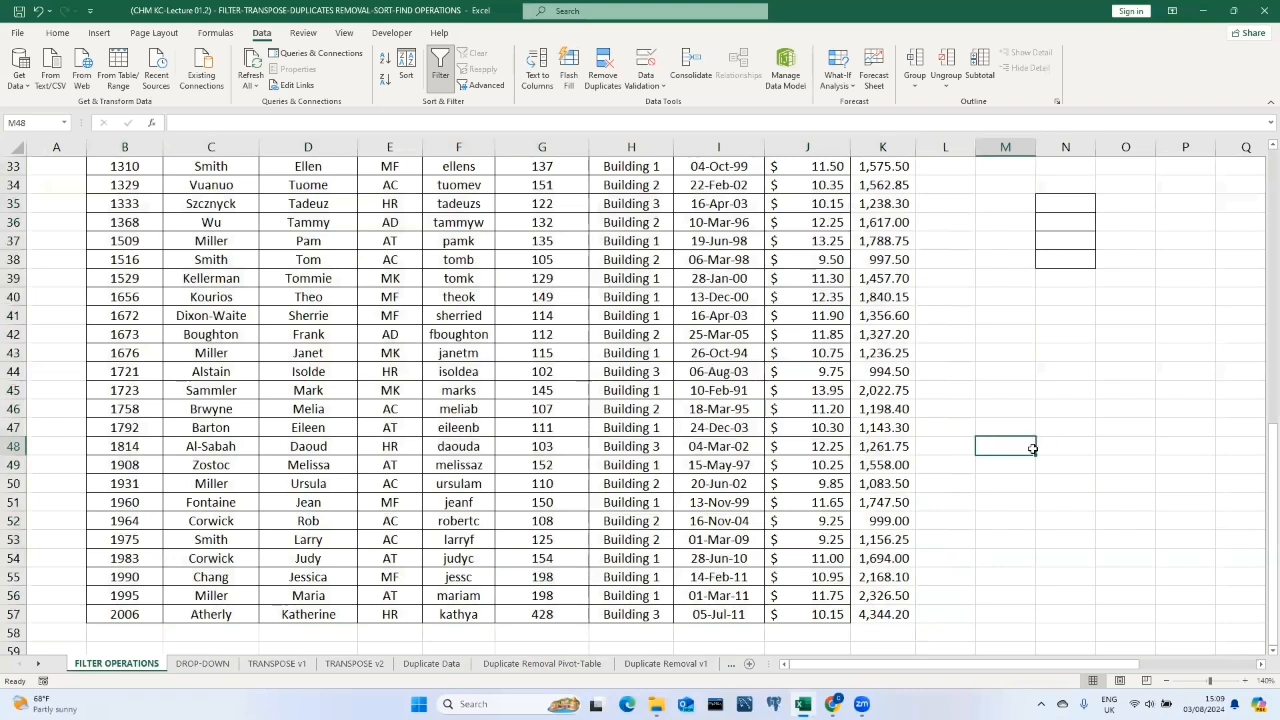